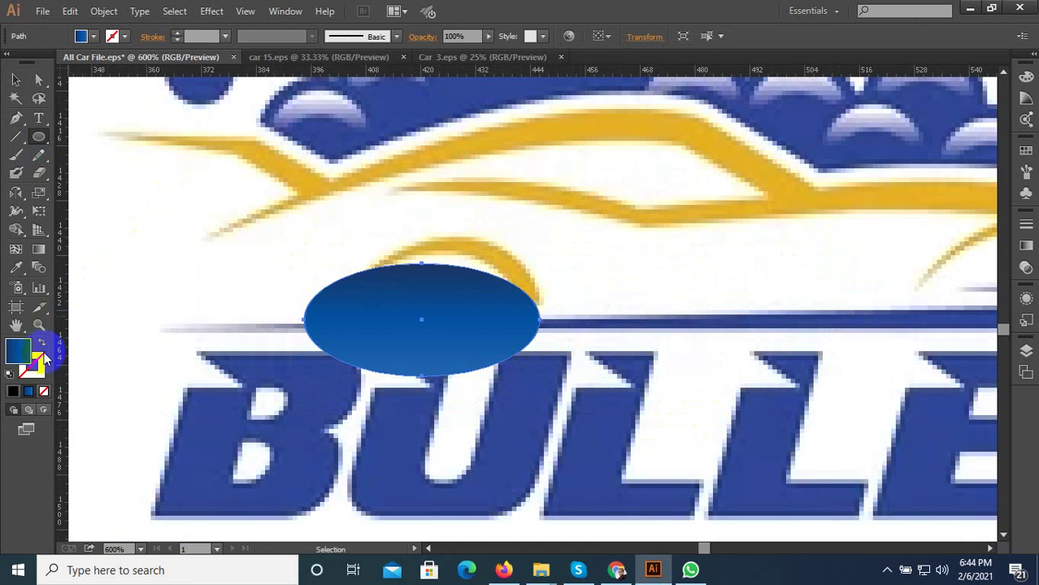
# - Swap the ellipse's fill and stroke, and resize the outline to follow the inner edge of the car's left wheel arch
pyautogui.click(42, 346)
pyautogui.click(16, 79)
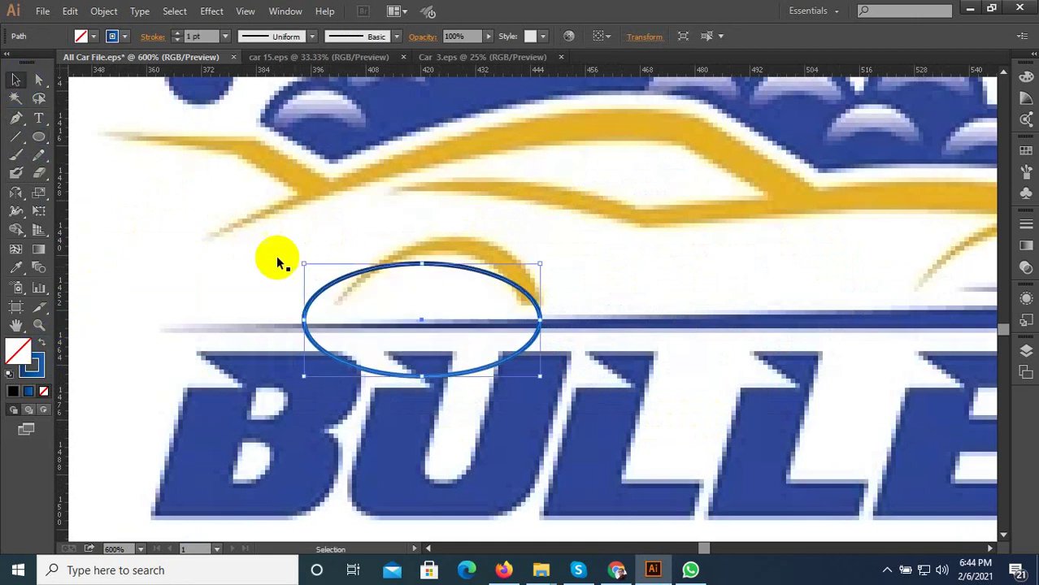
pyautogui.hotkey('ctrl', '+')
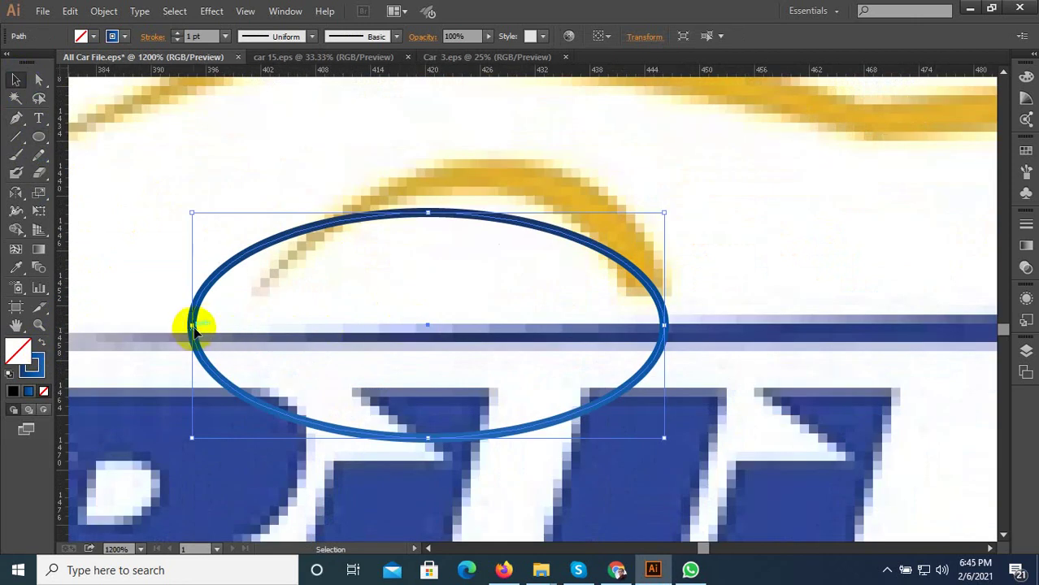
pyautogui.moveTo(192, 326); pyautogui.dragTo(259, 328)
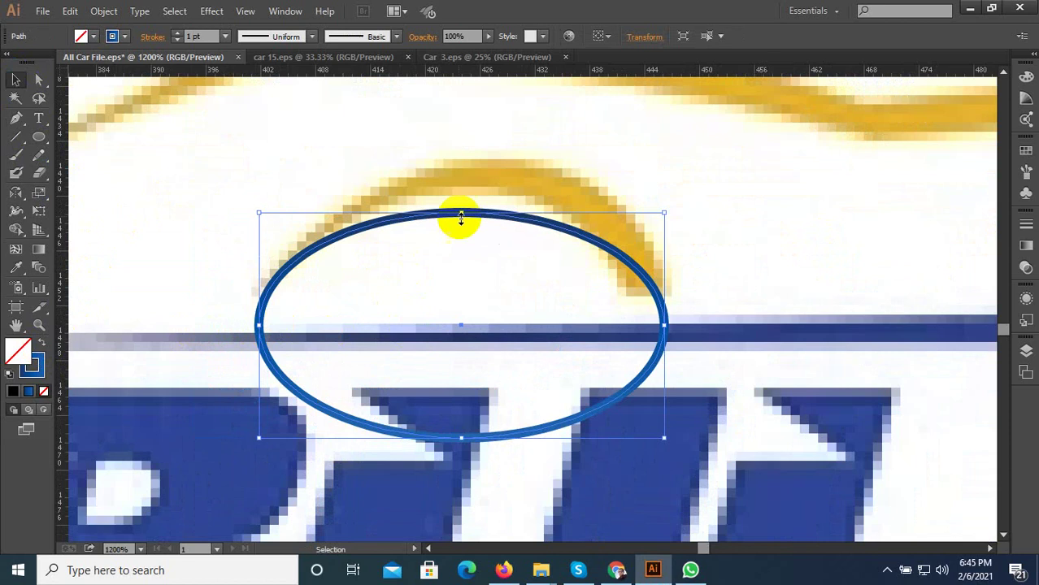
pyautogui.moveTo(466, 213); pyautogui.dragTo(488, 192)
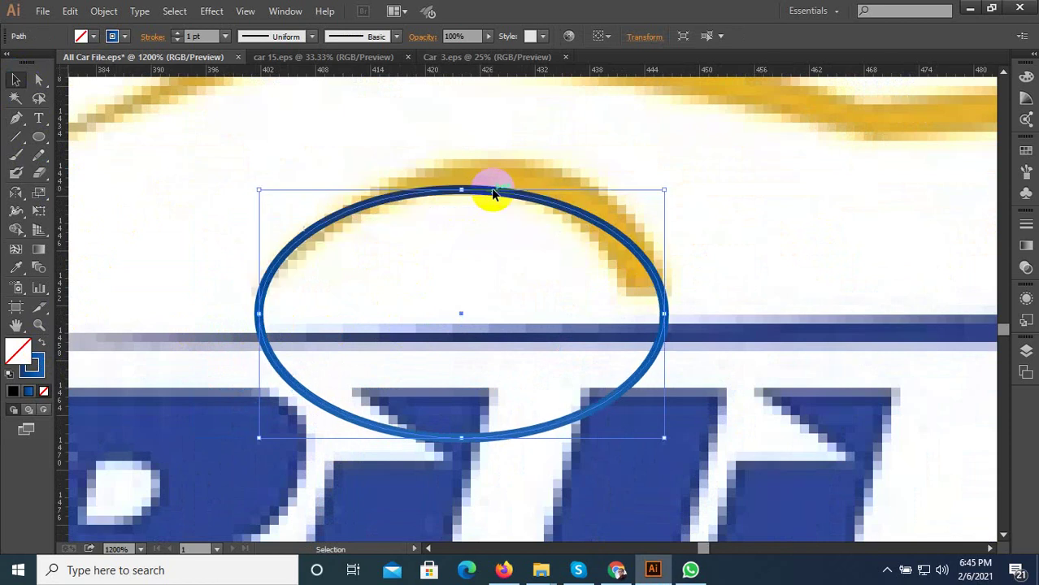
pyautogui.moveTo(664, 312); pyautogui.dragTo(627, 313)
pyautogui.moveTo(443, 191); pyautogui.dragTo(475, 213)
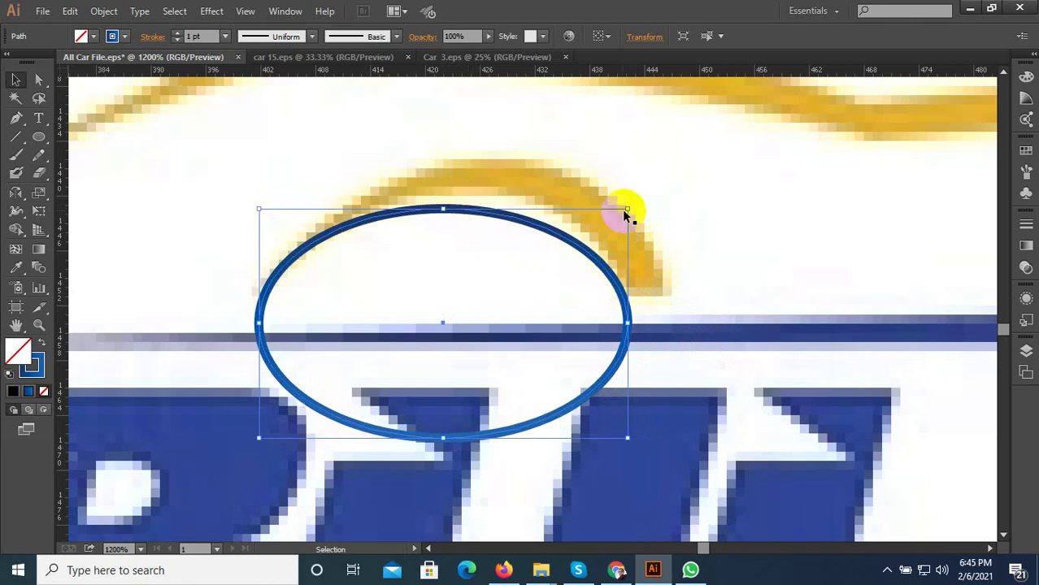
# - Duplicate the ellipse and reshape the copy to follow the outer edge of the gold wheel arch
pyautogui.moveTo(598, 267); pyautogui.dragTo(576, 192)
pyautogui.hotkey('ctrl', 'z')
pyautogui.click(574, 247)
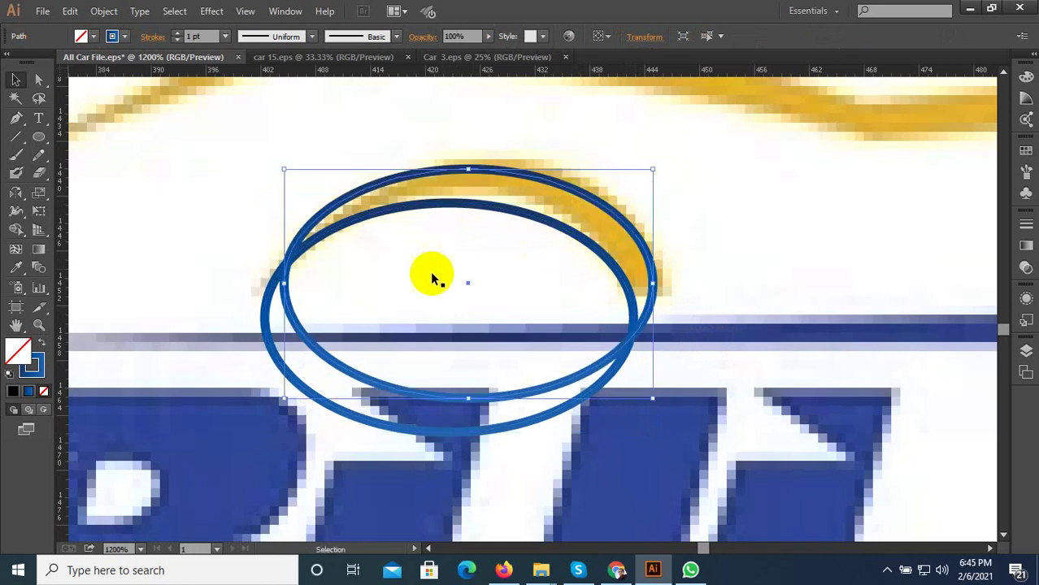
pyautogui.moveTo(283, 285); pyautogui.dragTo(263, 285)
pyautogui.moveTo(459, 169); pyautogui.dragTo(461, 174)
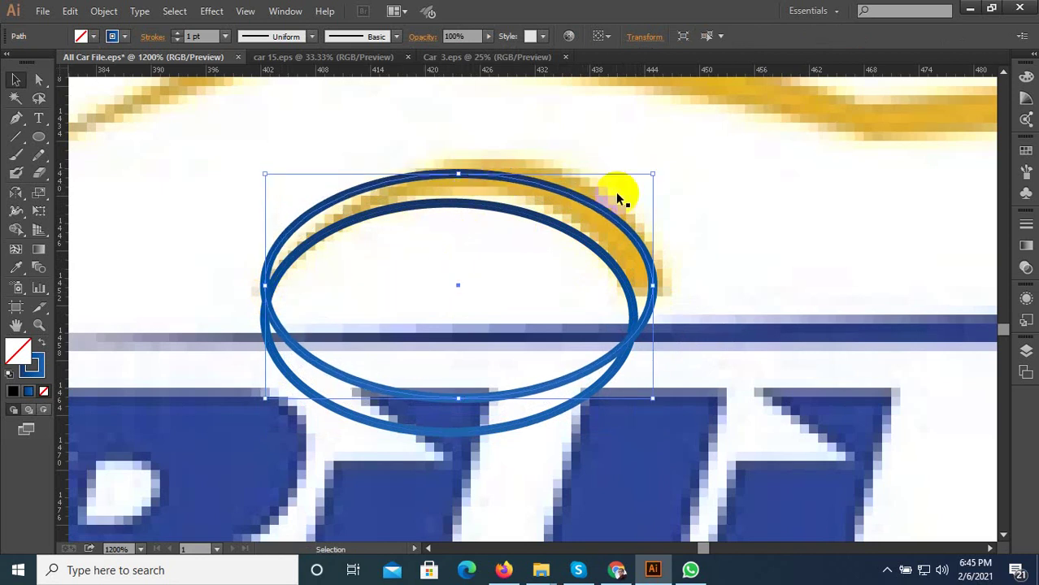
pyautogui.moveTo(658, 278); pyautogui.dragTo(652, 281)
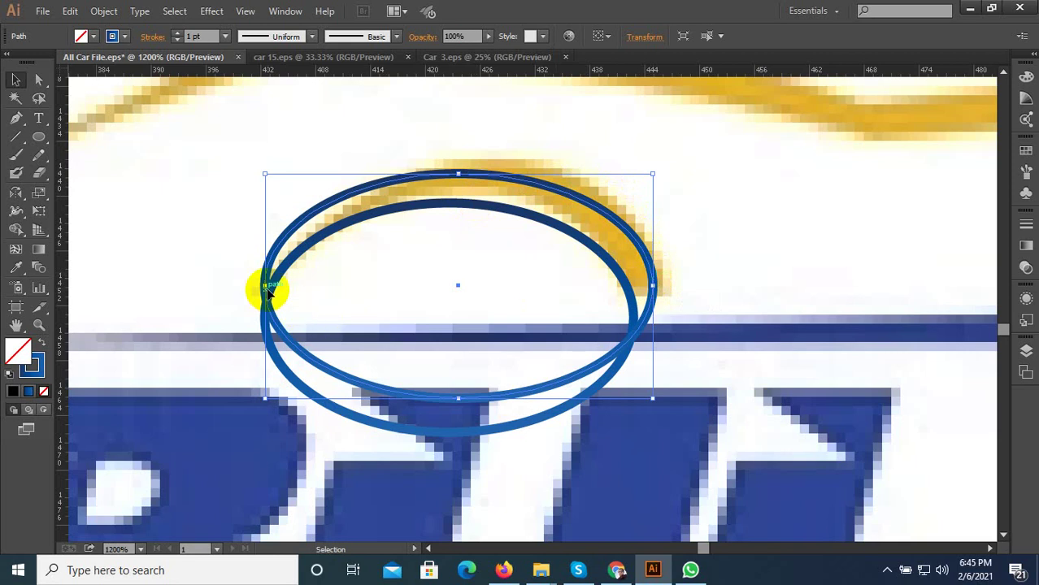
# - Copy both overlapping ellipses to the empty area left of the wheel arch
pyautogui.scroll(-3, 462, 278)
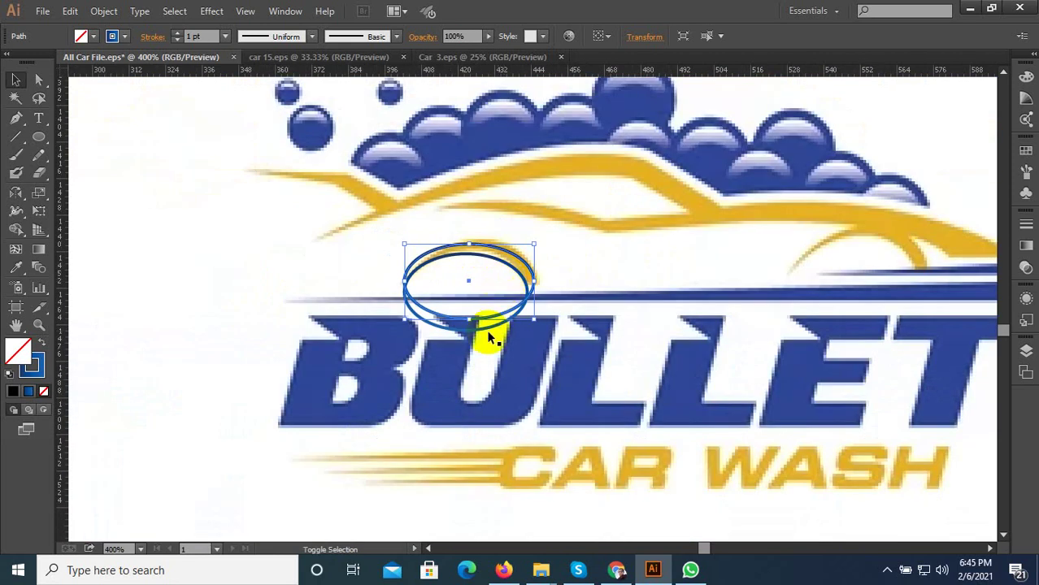
pyautogui.moveTo(485, 328); pyautogui.dragTo(253, 299)
pyautogui.scroll(2, 217, 261)
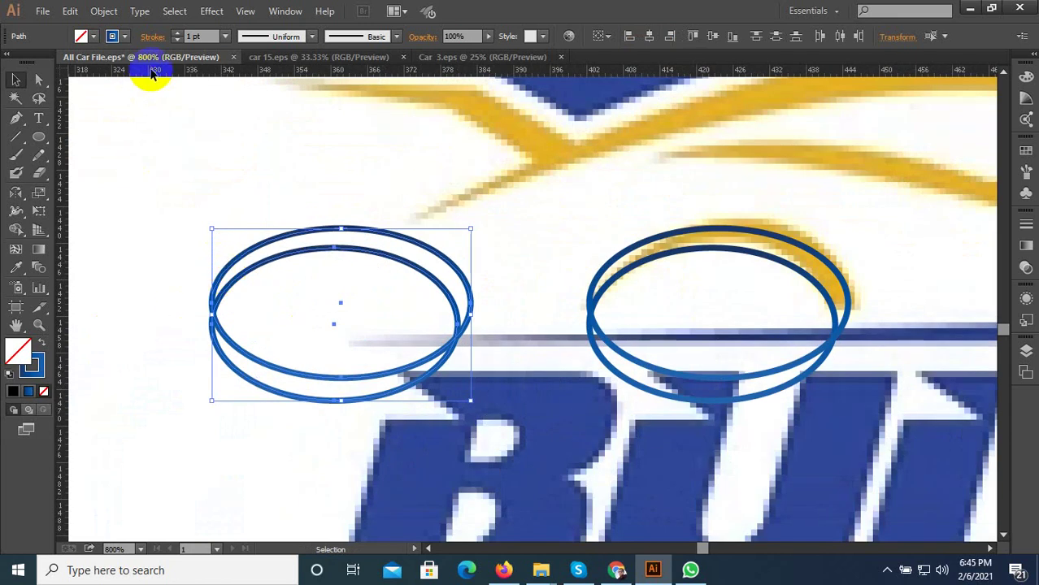
pyautogui.click(104, 11)
pyautogui.moveTo(161, 319)
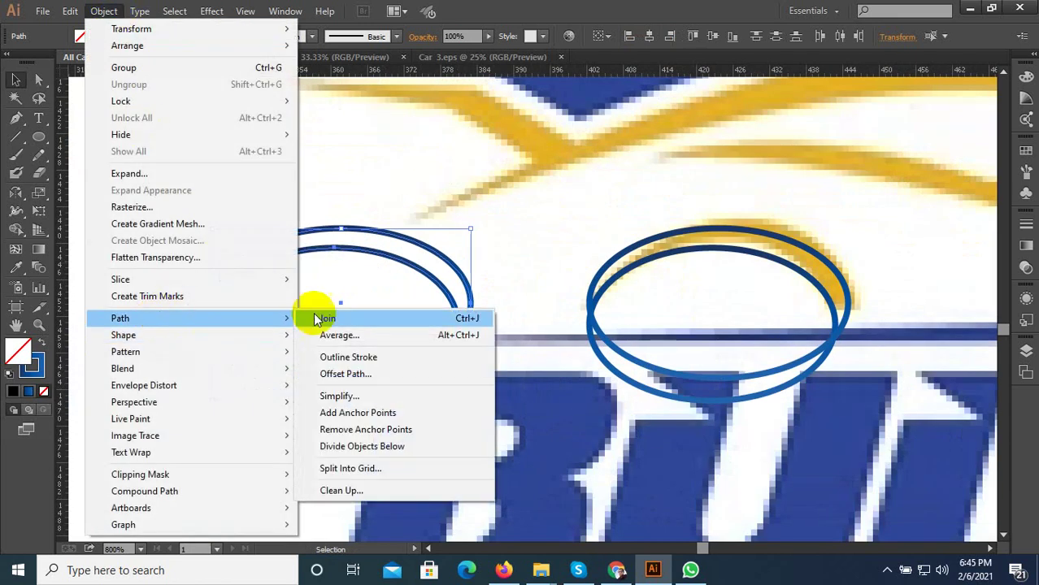
pyautogui.click(358, 374)
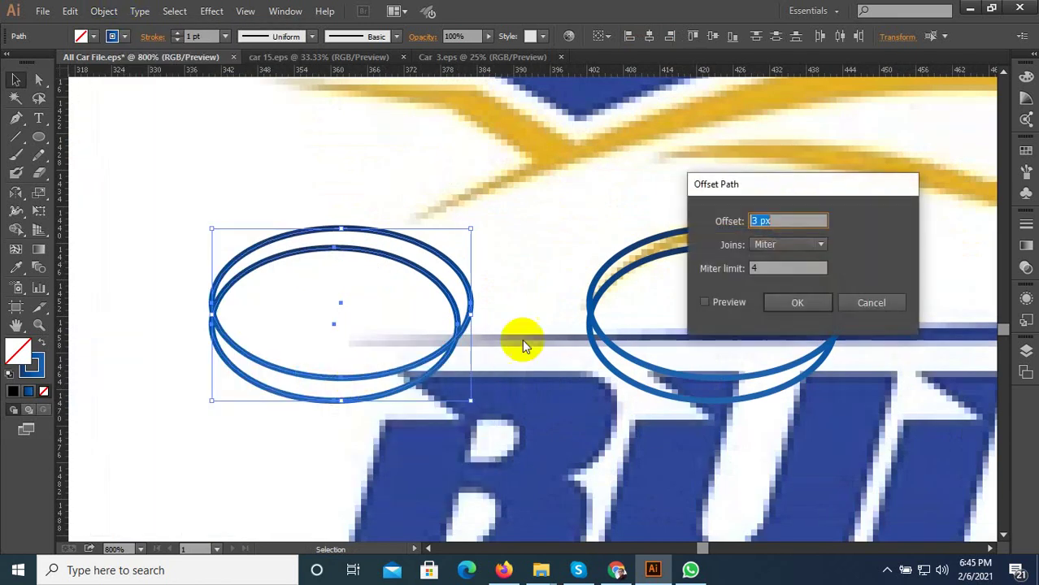
pyautogui.click(724, 304)
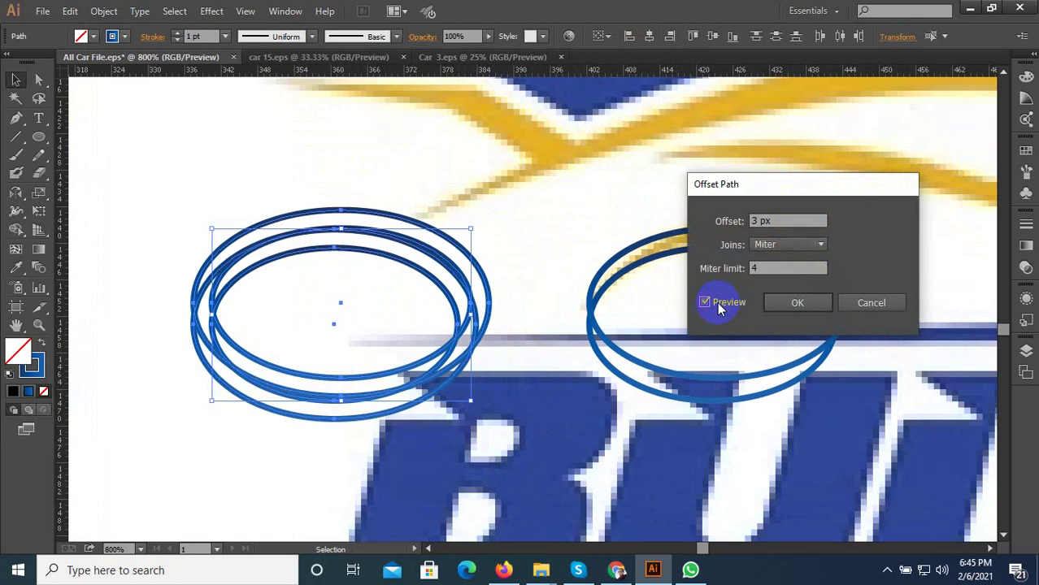
pyautogui.click(873, 303)
# - Expand the strokes of the copied ellipses into filled shapes and ungroup them
pyautogui.click(104, 11)
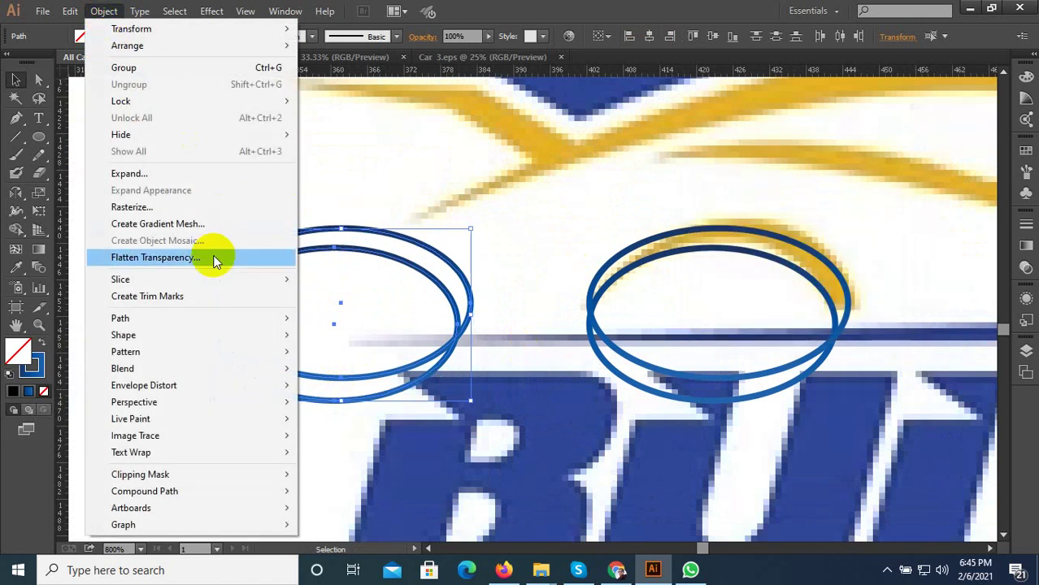
pyautogui.click(130, 174)
pyautogui.click(471, 367)
pyautogui.rightClick(342, 239)
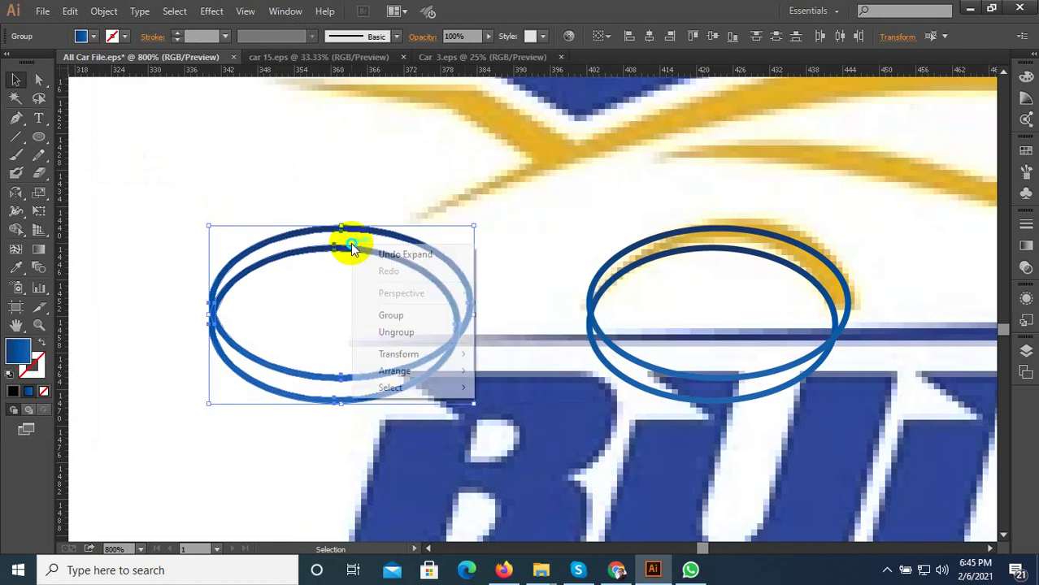
pyautogui.click(394, 331)
# - Place a horizontal guide across the copied ellipses, slightly above the lower ends of the traced wheel arch
pyautogui.click(239, 289)
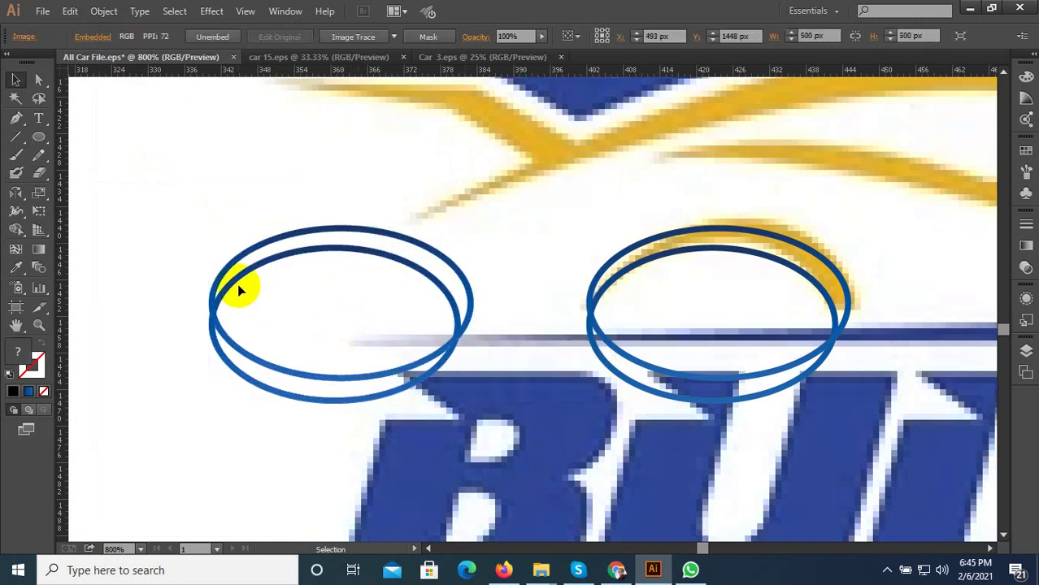
pyautogui.click(37, 194)
pyautogui.moveTo(247, 77); pyautogui.dragTo(437, 292)
# - Divide the two copied ellipses along the horizontal guide with Pathfinder and ungroup the resulting pieces
pyautogui.click(464, 279)
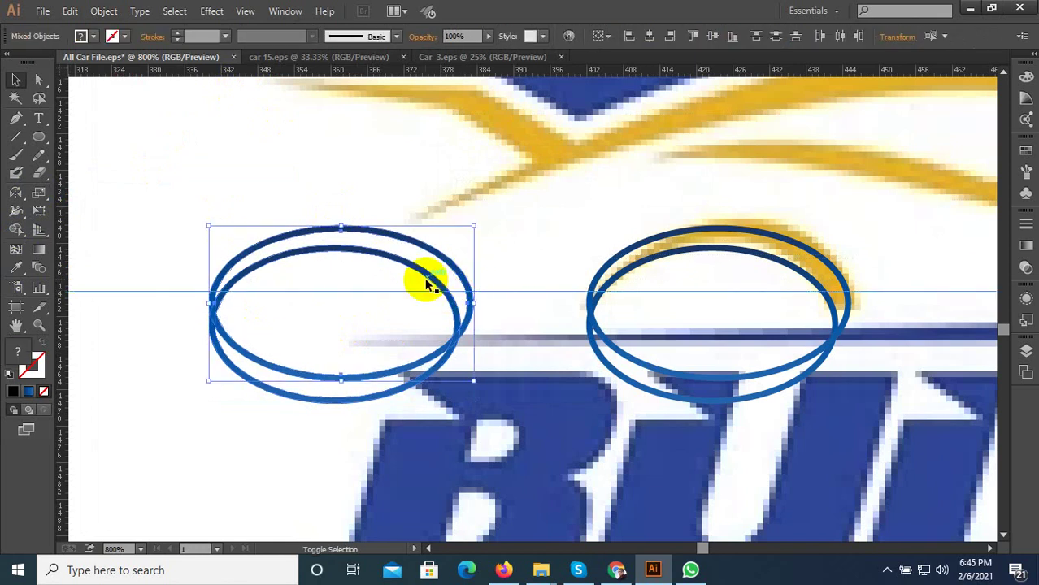
pyautogui.keyDown('shift'); pyautogui.click(423, 279); pyautogui.keyUp('shift')
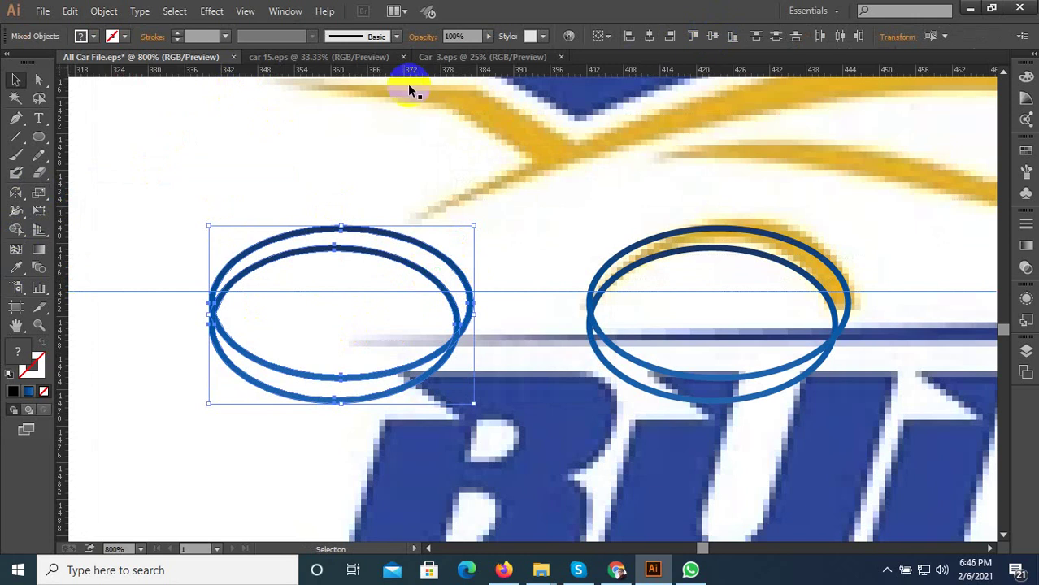
pyautogui.click(285, 12)
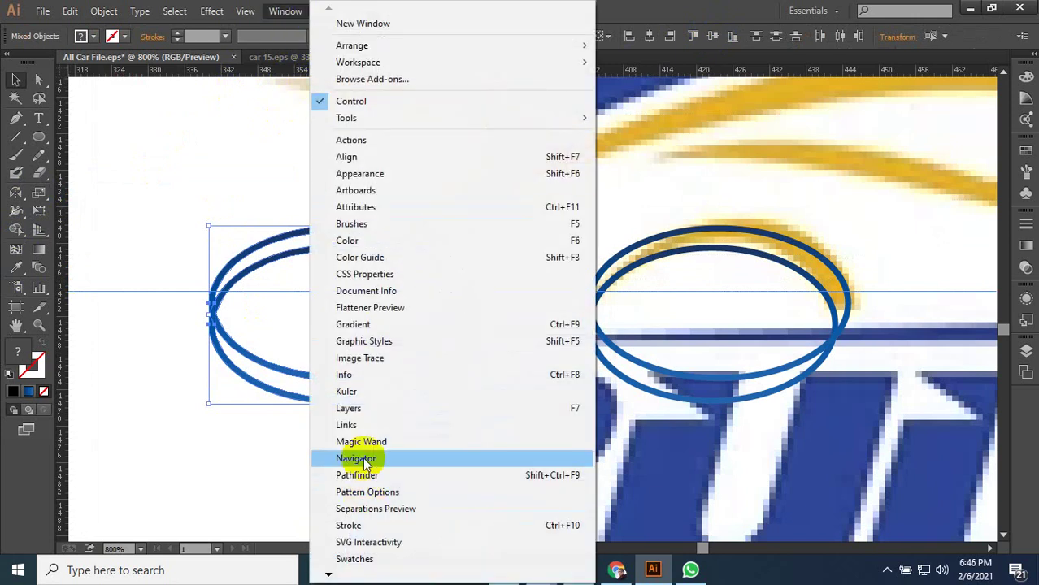
pyautogui.click(357, 475)
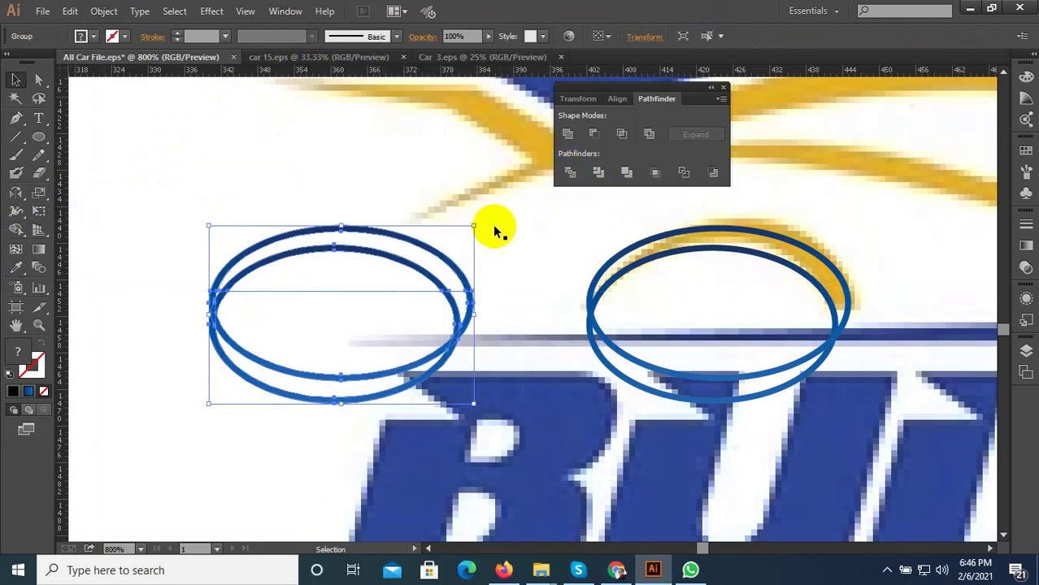
pyautogui.rightClick(391, 282)
pyautogui.click(434, 365)
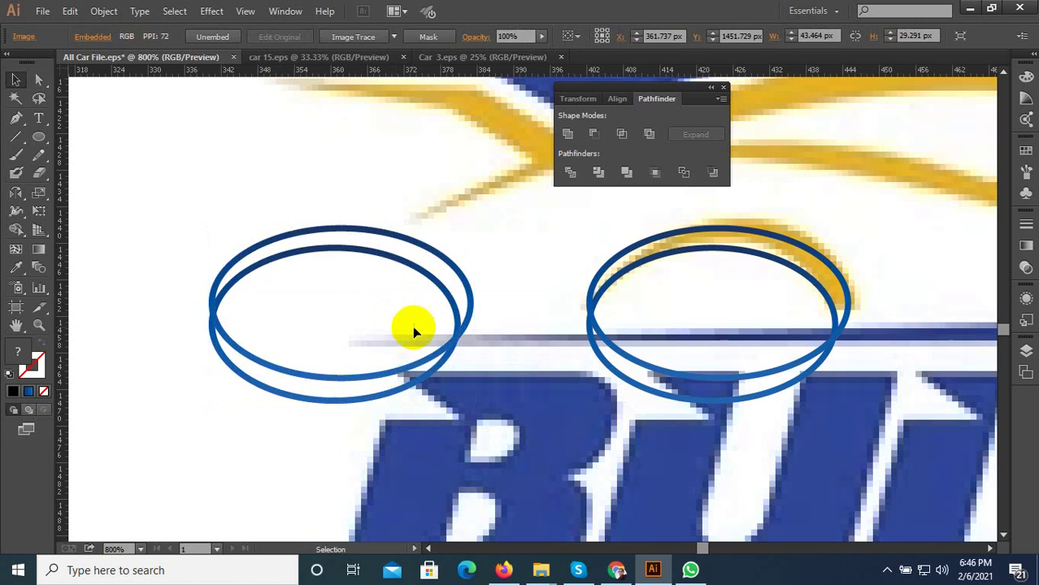
# - Move the reference logo image to the right, clear of both ellipse pairs
pyautogui.click(453, 346)
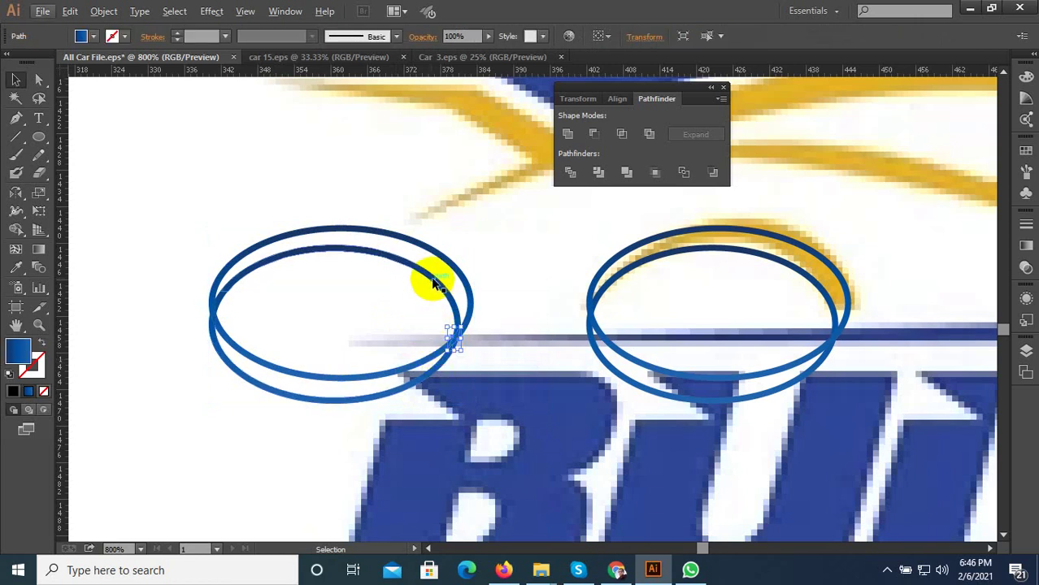
pyautogui.scroll(-5, 434, 281)
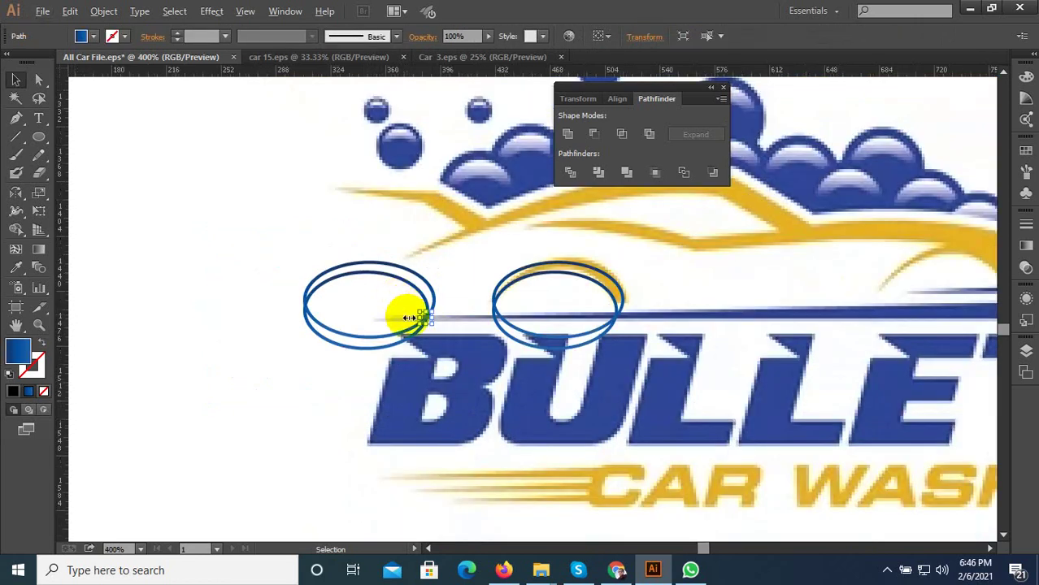
pyautogui.moveTo(432, 370); pyautogui.dragTo(574, 401)
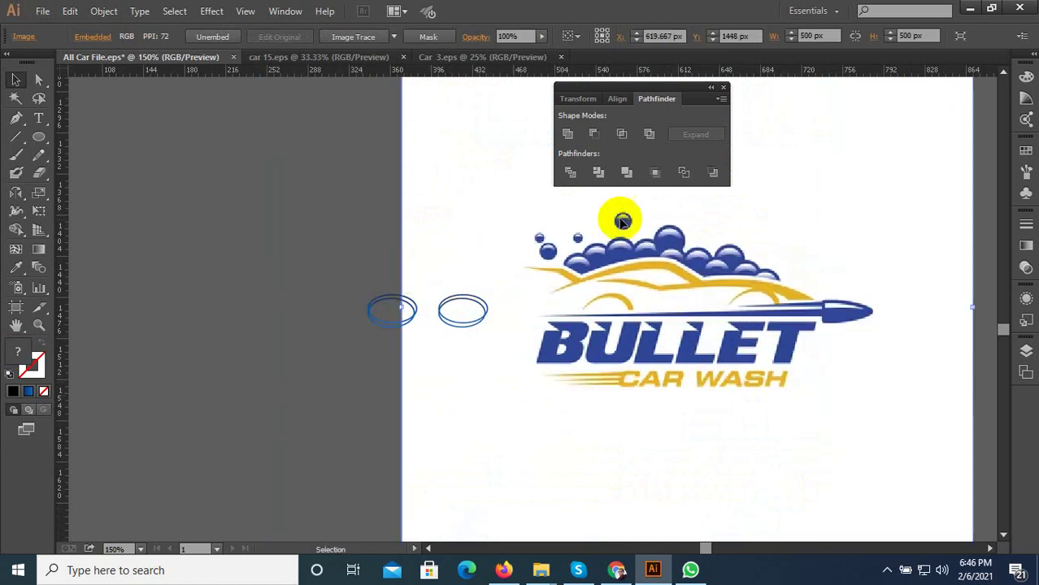
pyautogui.click(887, 570)
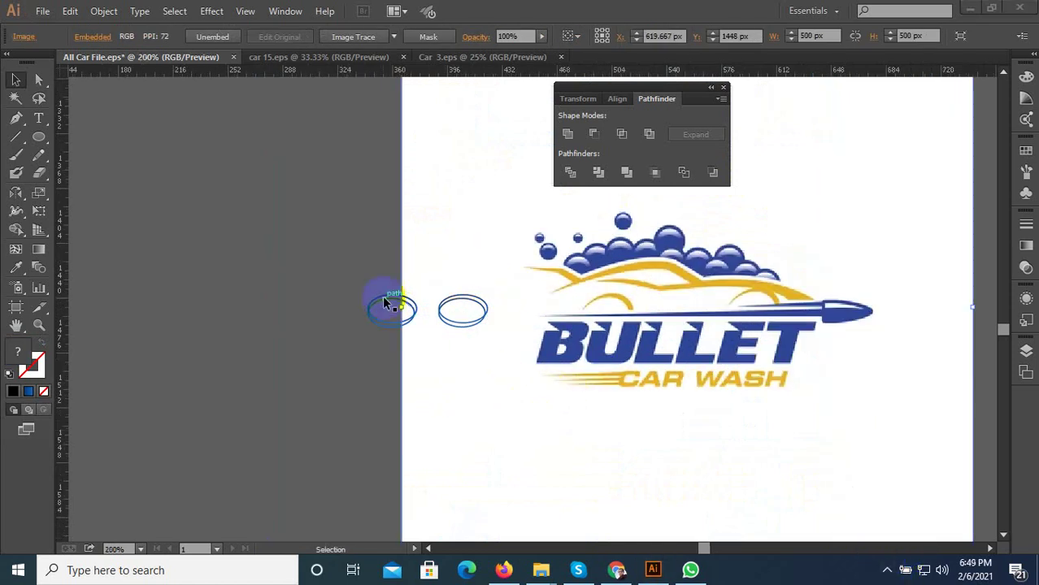
# - Fill all pieces of the divided ellipse pair with the blue of the logo's bubbles using the Eyedropper
pyautogui.scroll(3, 382, 295)
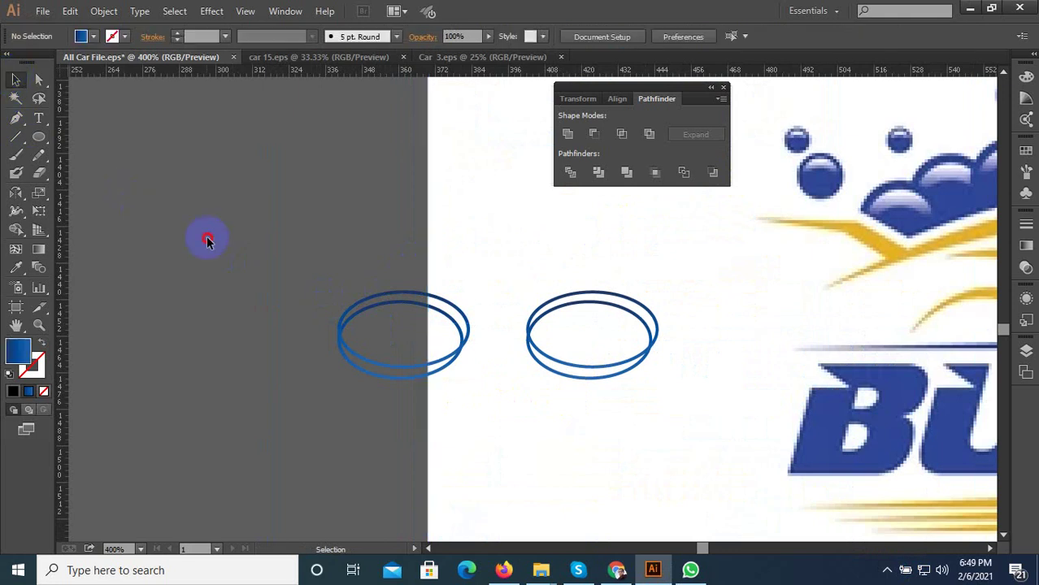
pyautogui.moveTo(206, 234); pyautogui.dragTo(486, 406)
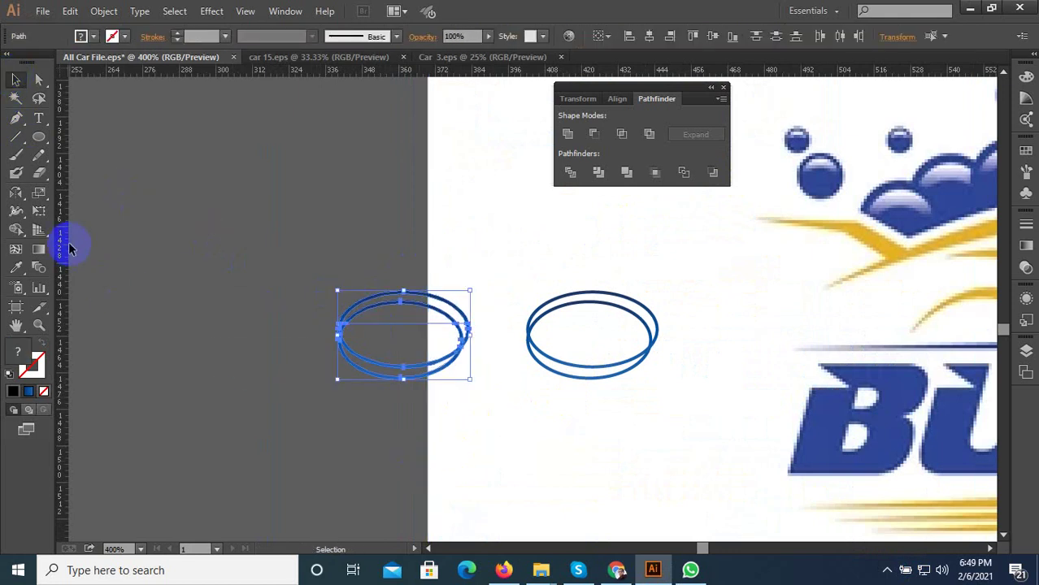
pyautogui.click(903, 205)
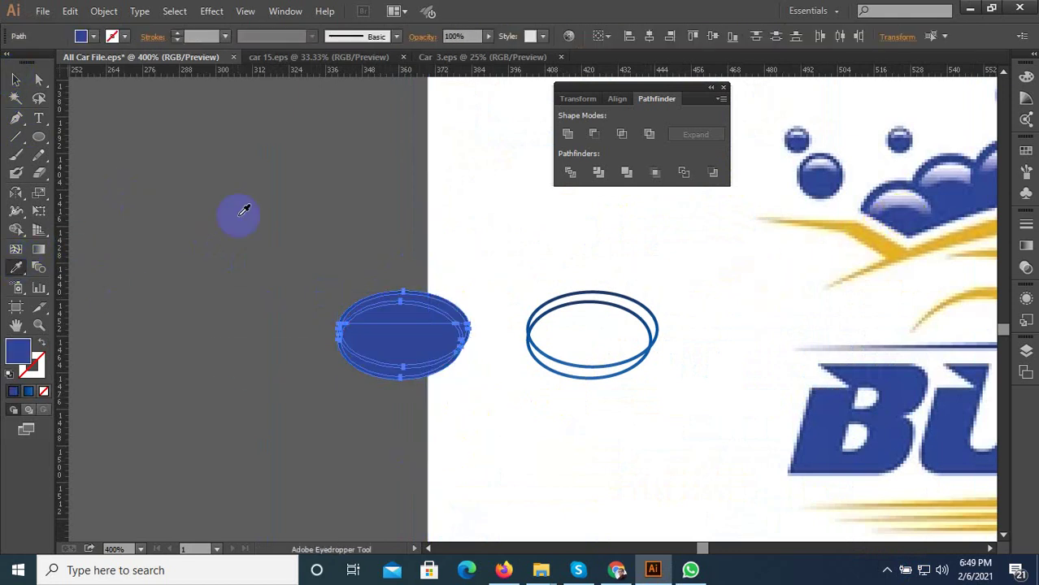
pyautogui.click(17, 79)
pyautogui.click(225, 232)
# - Delete the lower pieces and the inner area of the divided blue ellipses, keeping the upper arch band
pyautogui.scroll(2, 395, 385)
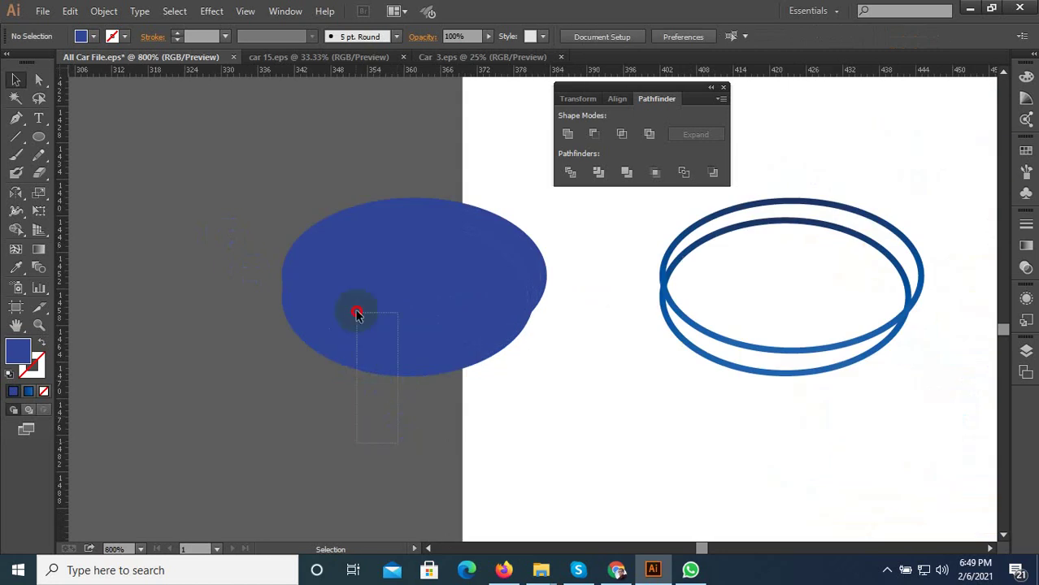
pyautogui.moveTo(358, 315); pyautogui.dragTo(361, 291)
pyautogui.press('Delete')
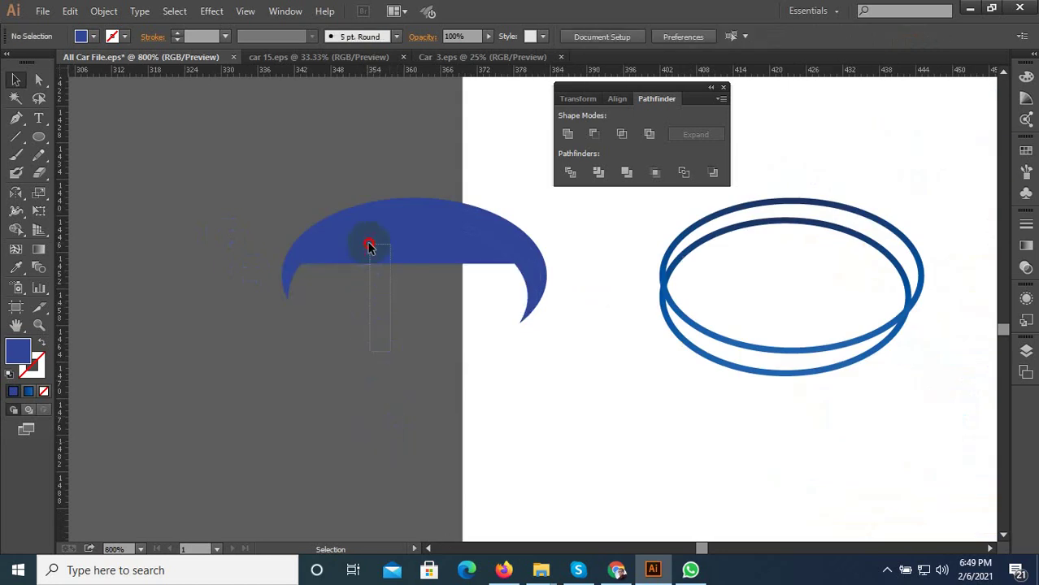
pyautogui.moveTo(369, 243); pyautogui.dragTo(370, 245)
pyautogui.press('Delete')
pyautogui.click(534, 285)
pyautogui.press('Delete')
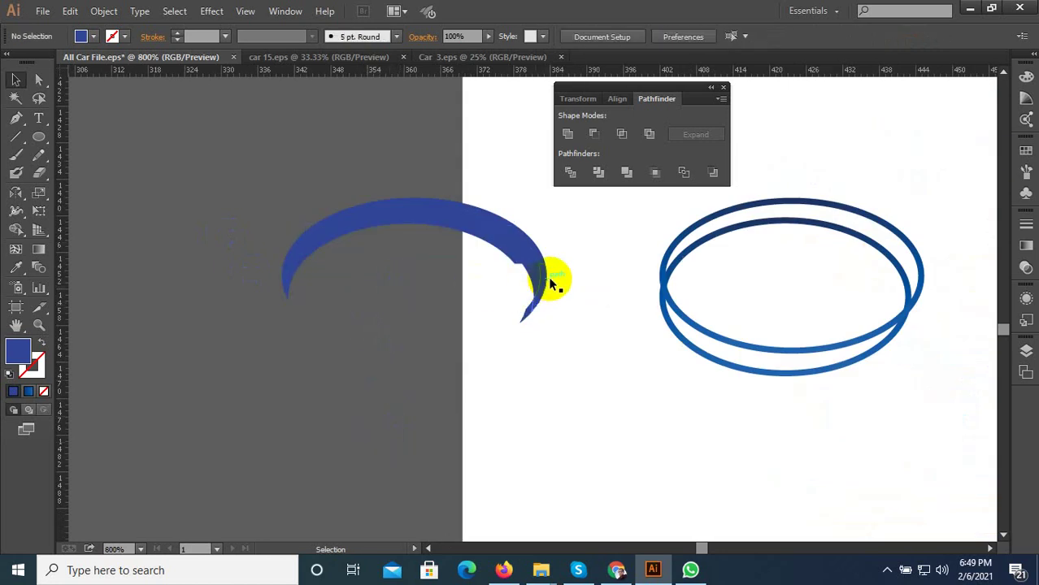
# - Delete the leftover pieces at the arch's right end below the dividing line, leaving the reference image out of the selection
pyautogui.moveTo(435, 291); pyautogui.dragTo(558, 310)
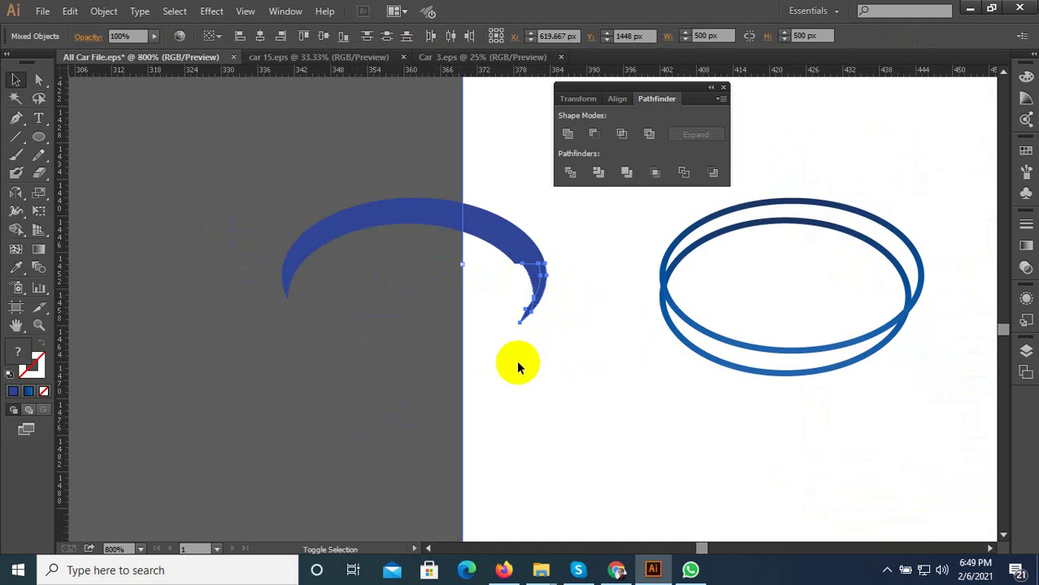
pyautogui.keyDown('shift'); pyautogui.click(426, 402); pyautogui.keyUp('shift')
pyautogui.press('Delete')
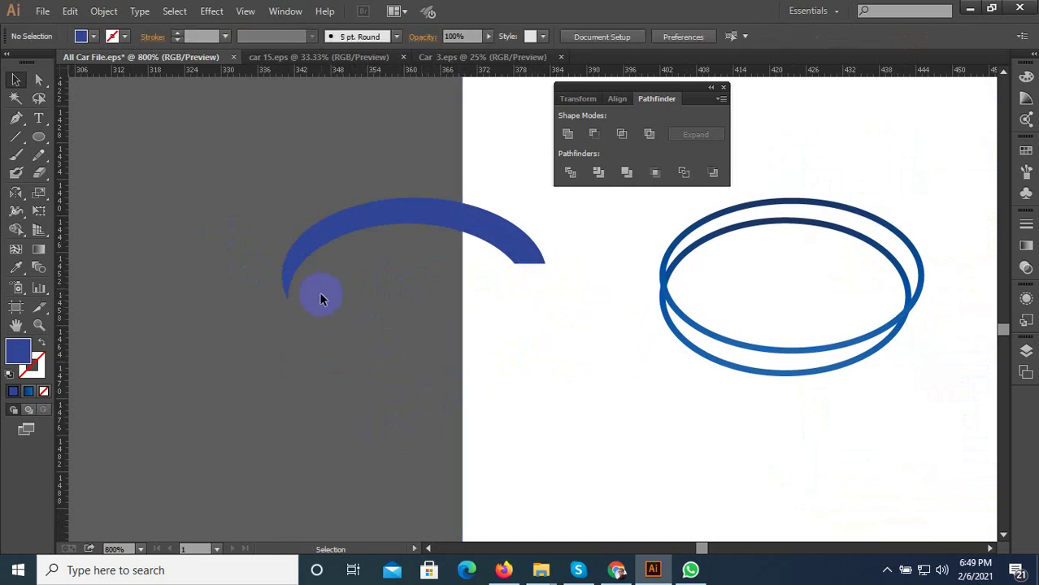
pyautogui.scroll(2, 312, 240)
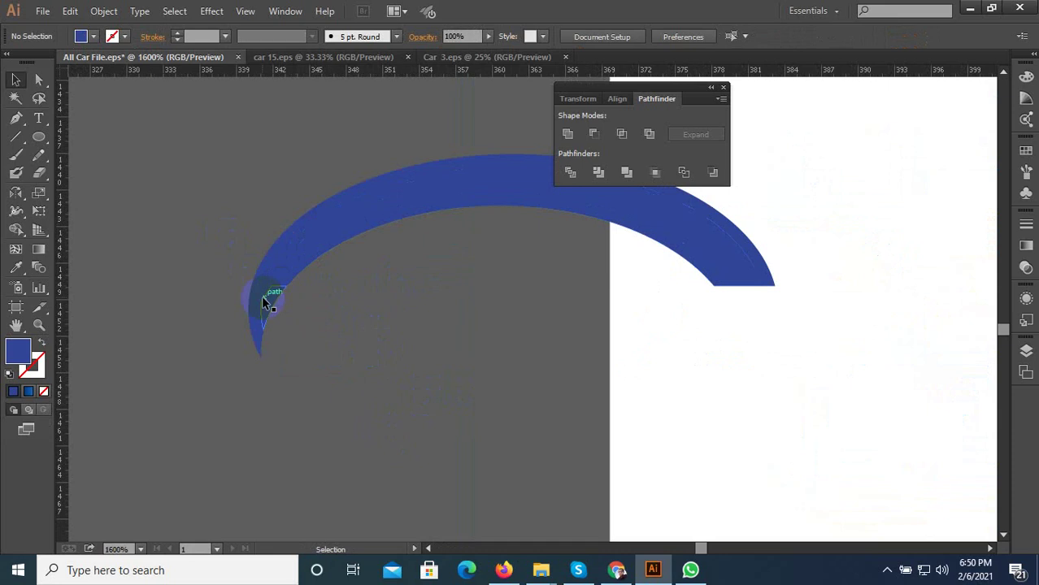
pyautogui.scroll(-1, 291, 286)
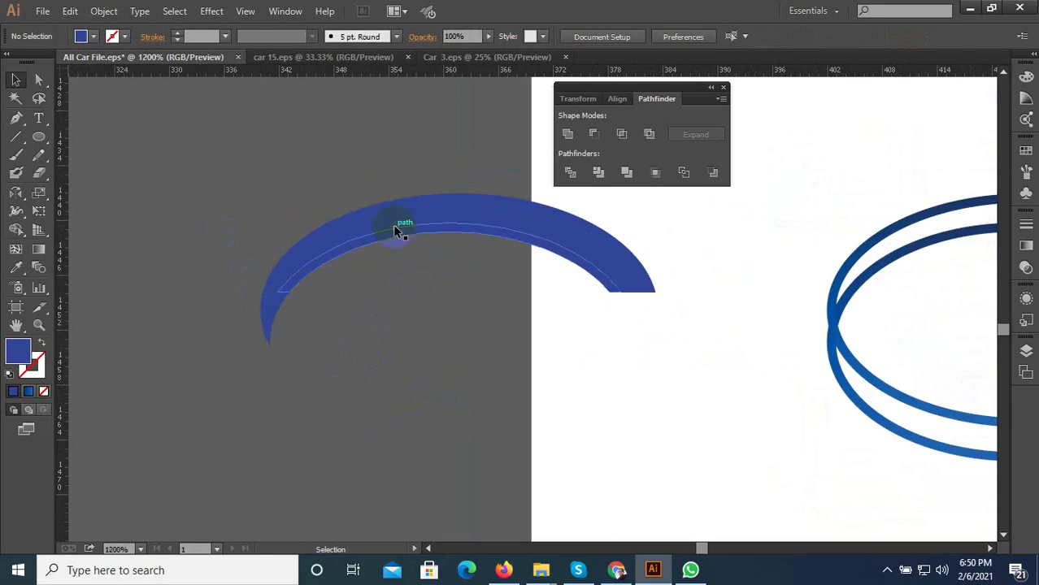
# - Delete the filled area between the blue arch's two thin bands, including the small leftover piece near its left tip
pyautogui.click(400, 221)
pyautogui.scroll(-2, 357, 273)
pyautogui.press('Delete')
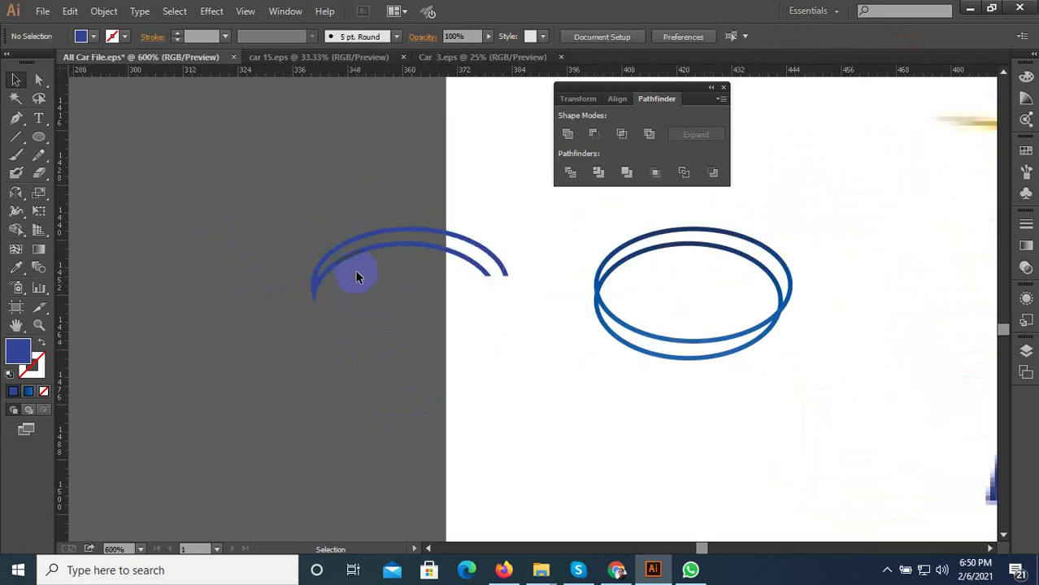
pyautogui.scroll(6, 317, 278)
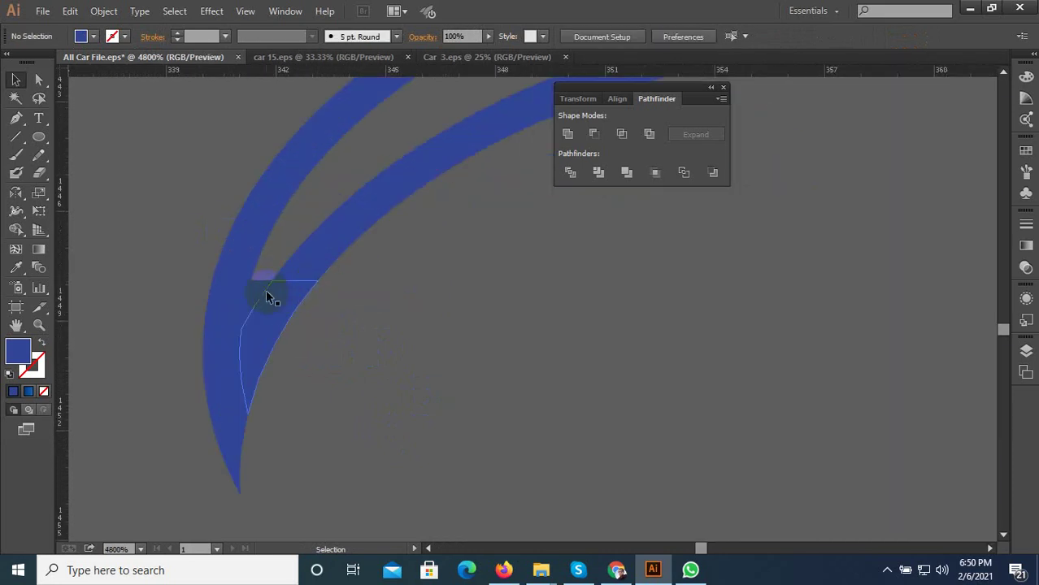
pyautogui.click(262, 284)
pyautogui.click(196, 184)
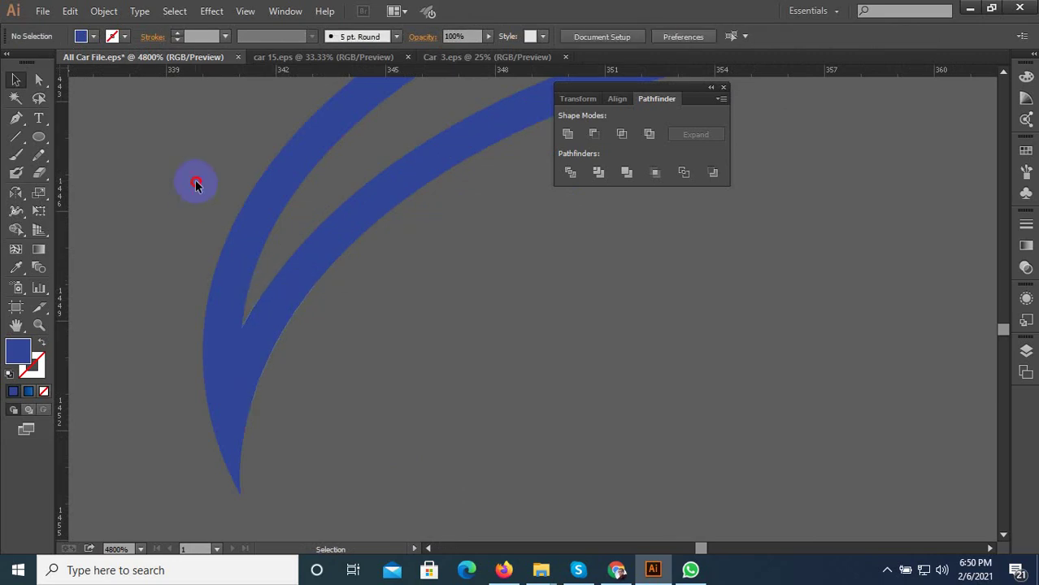
pyautogui.scroll(-4, 331, 362)
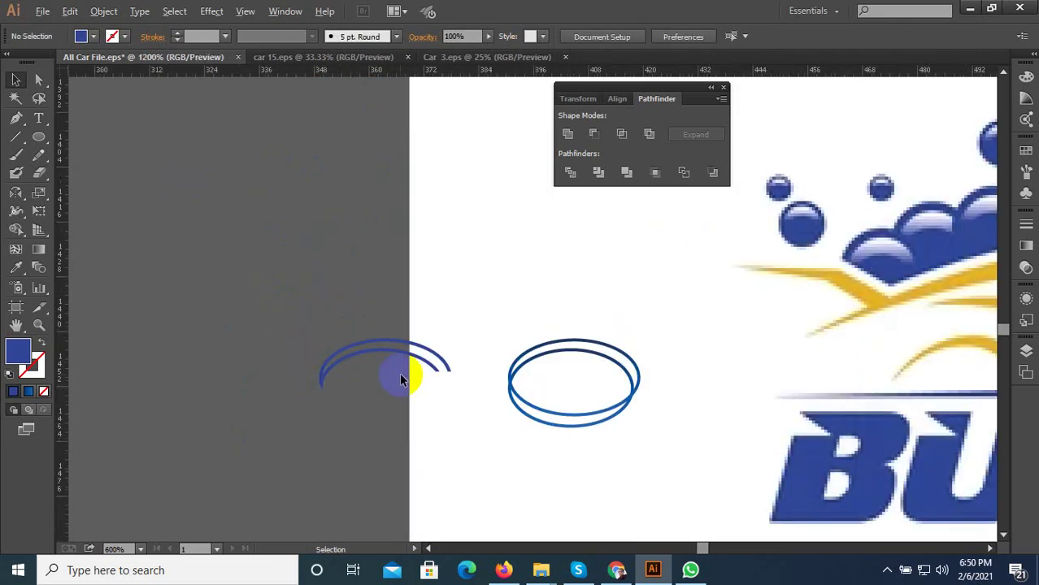
# - Examine both ends of the blue arch bands for leftover pieces
pyautogui.scroll(2, 310, 380)
pyautogui.click(170, 325)
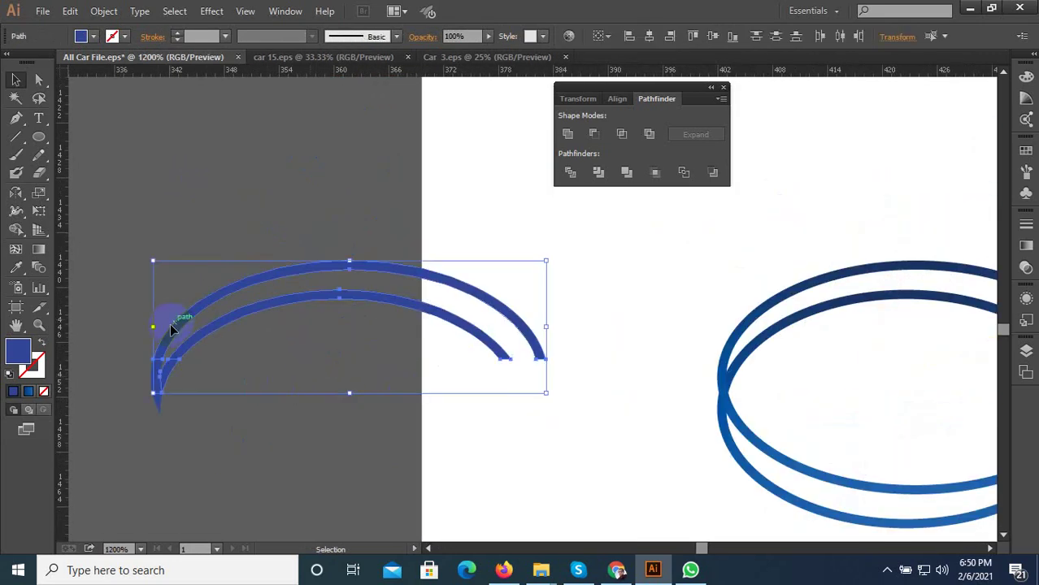
pyautogui.click(285, 378)
pyautogui.scroll(2, 487, 371)
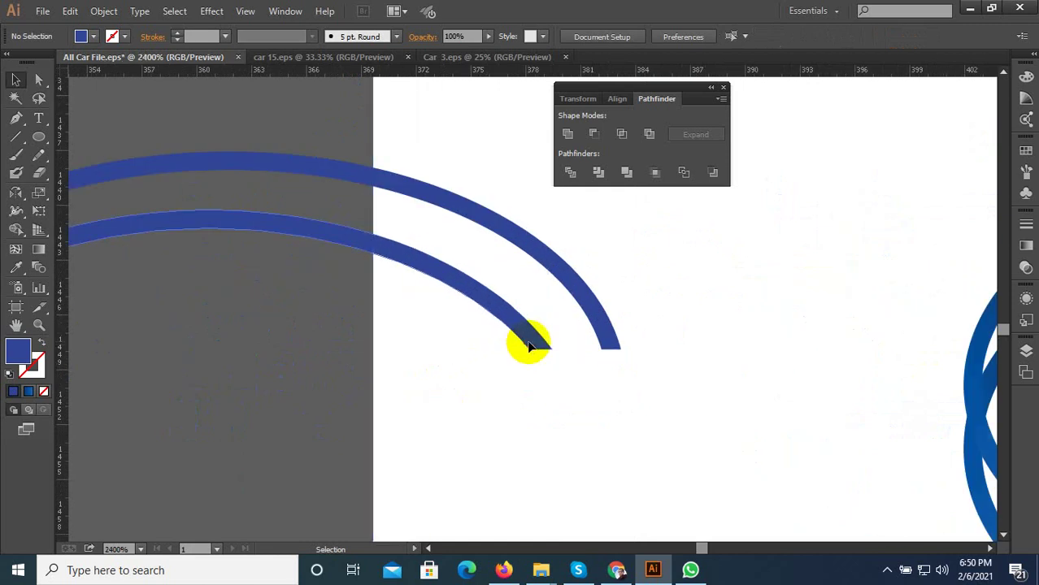
pyautogui.click(528, 345)
pyautogui.scroll(-5, 269, 331)
pyautogui.click(259, 394)
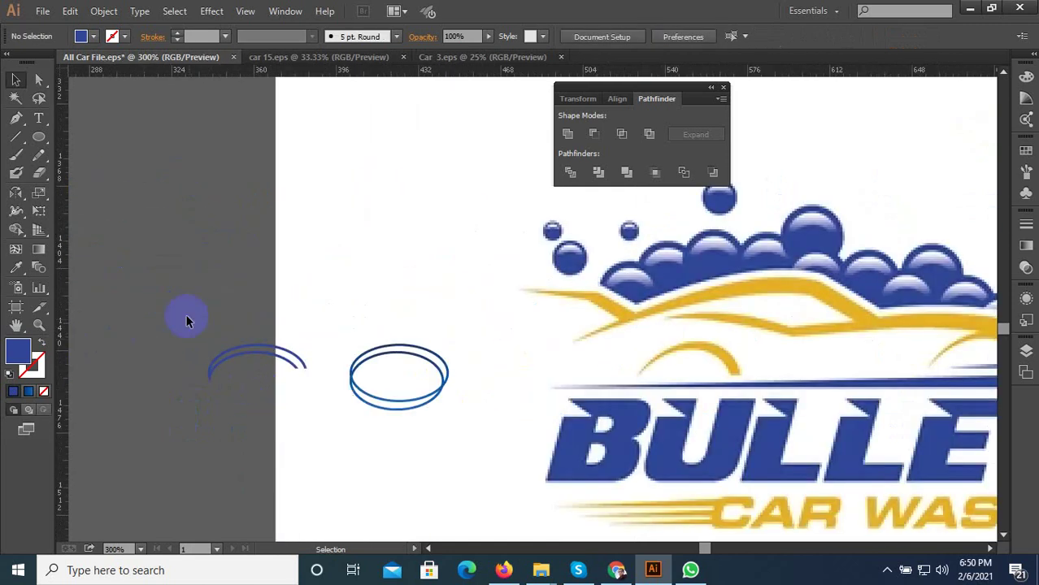
# - Try to place the blue arch bands over the logo's left wheel arch with their fill and stroke swapped
pyautogui.moveTo(186, 322); pyautogui.dragTo(332, 398)
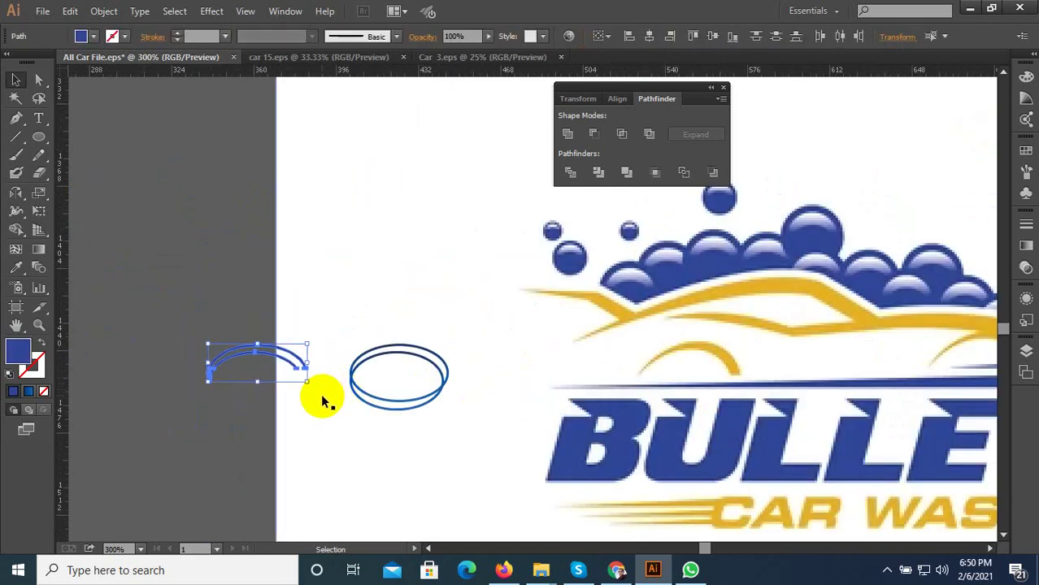
pyautogui.moveTo(290, 361); pyautogui.dragTo(727, 374)
pyautogui.scroll(4, 728, 374)
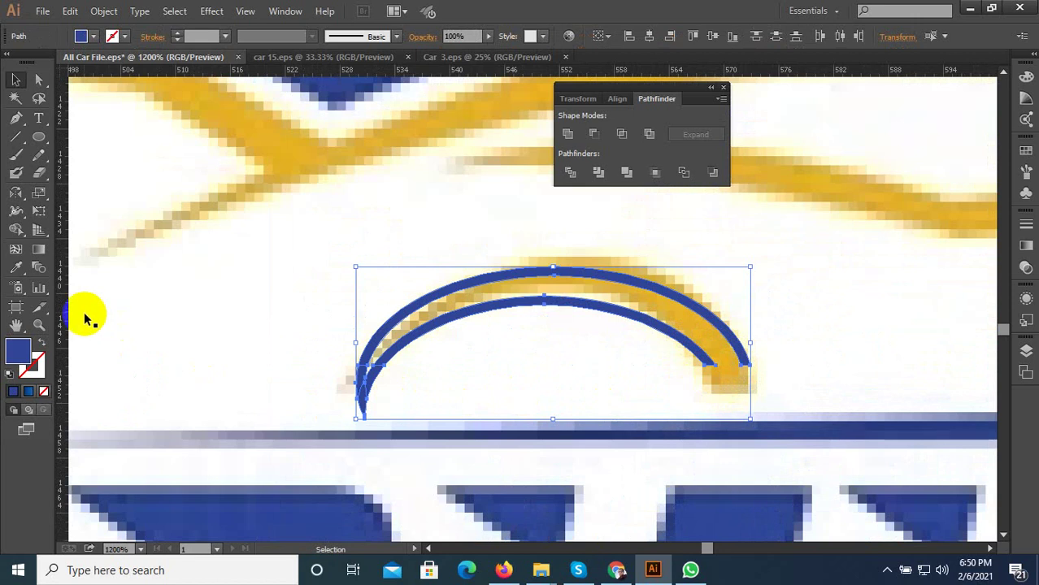
pyautogui.click(43, 345)
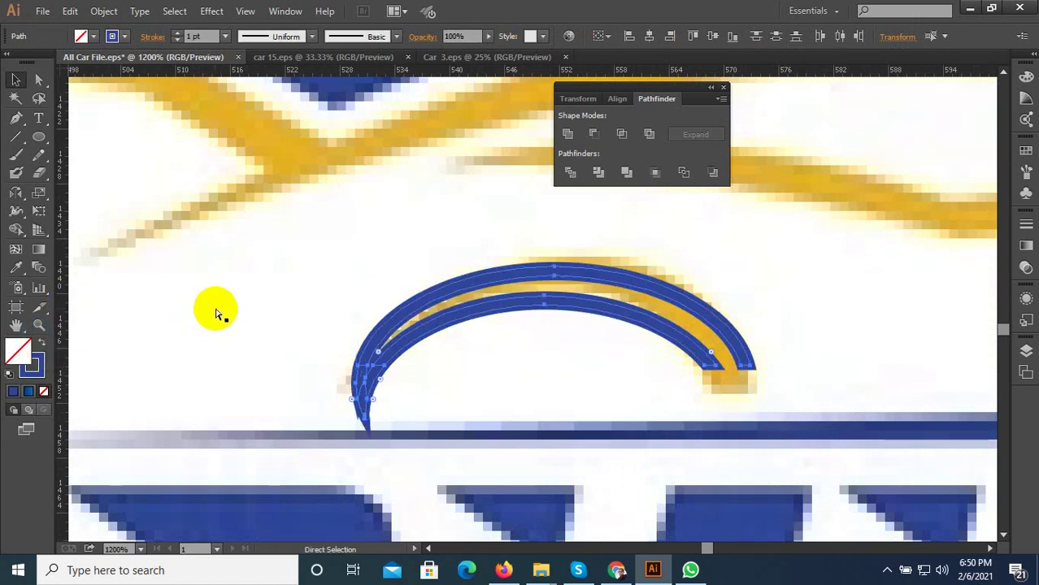
pyautogui.hotkey('ctrl', 'z')
pyautogui.hotkey('ctrl', 'z')
# - Move the remaining pair of outlined ellipses onto the left wheel arch of the reference logo
pyautogui.scroll(-3, 667, 358)
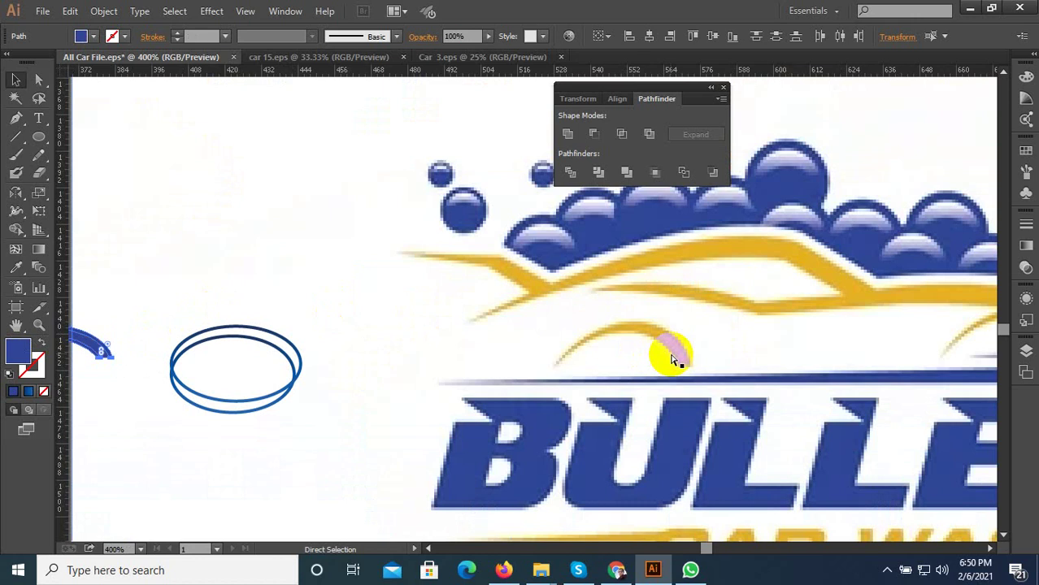
pyautogui.scroll(1, 298, 359)
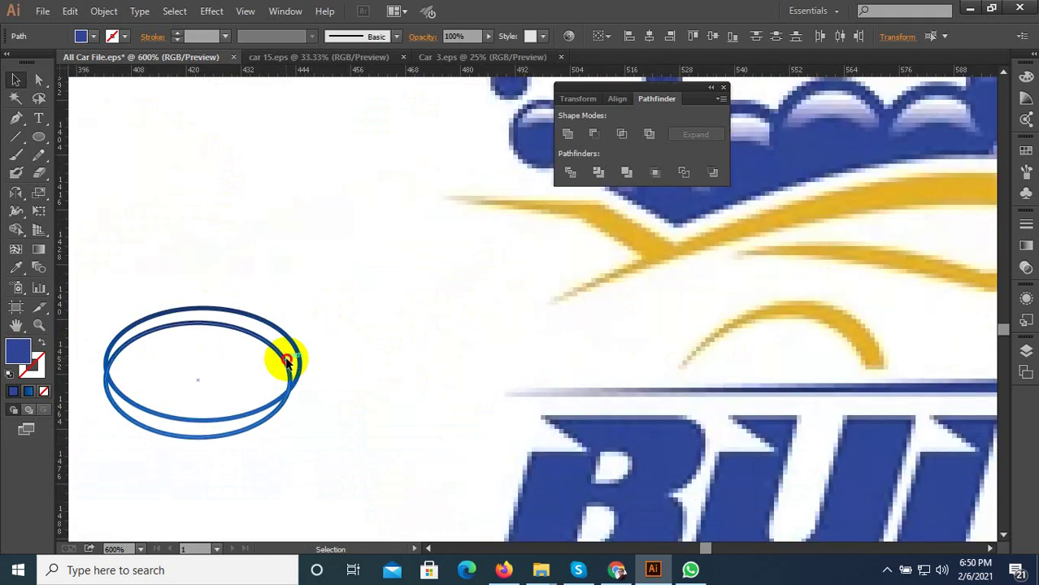
pyautogui.click(297, 358)
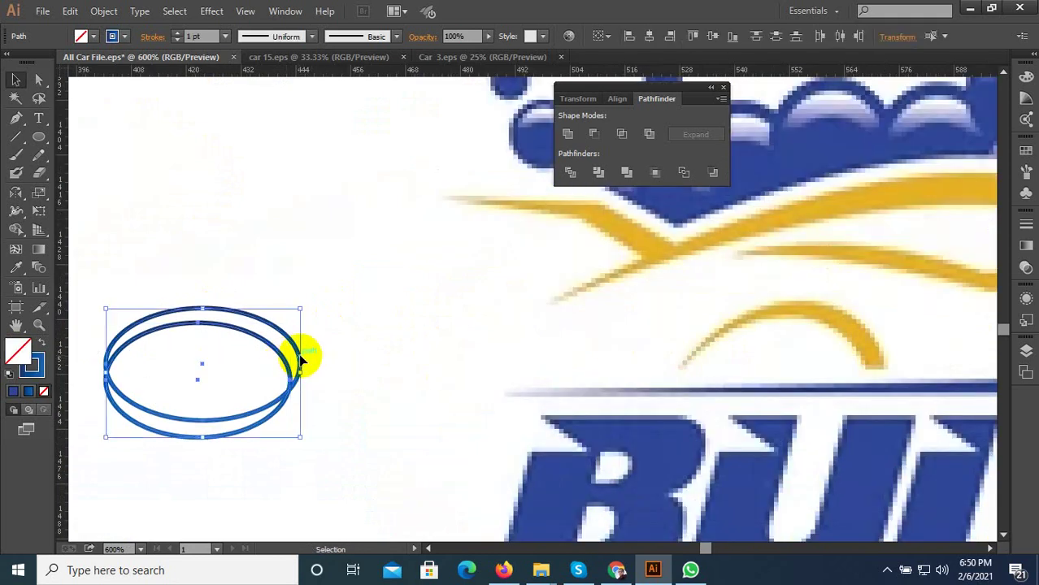
pyautogui.moveTo(300, 358); pyautogui.dragTo(880, 341)
pyautogui.scroll(2, 845, 346)
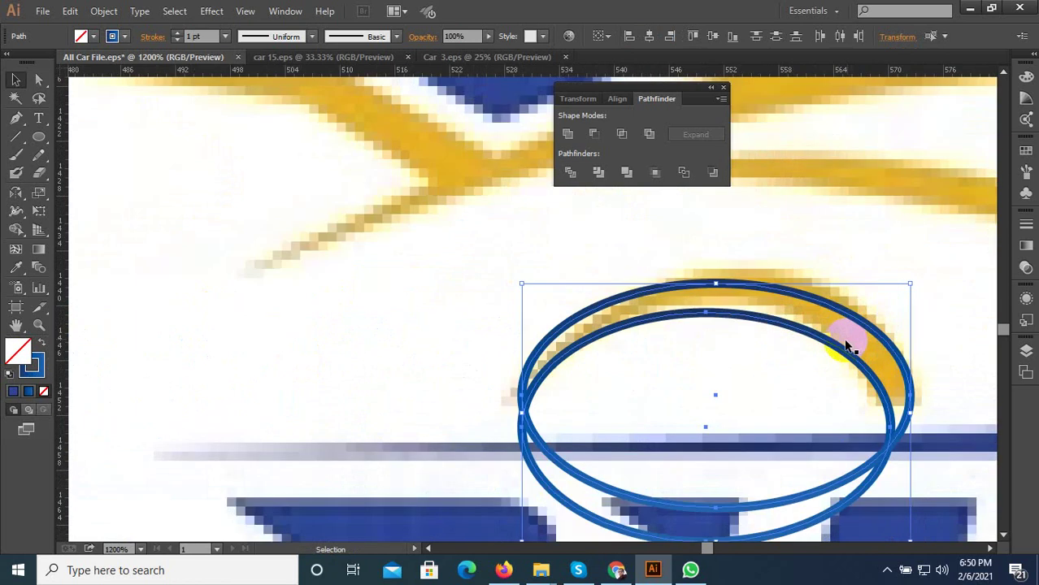
pyautogui.scroll(1, 731, 371)
pyautogui.scroll(-1, 203, 305)
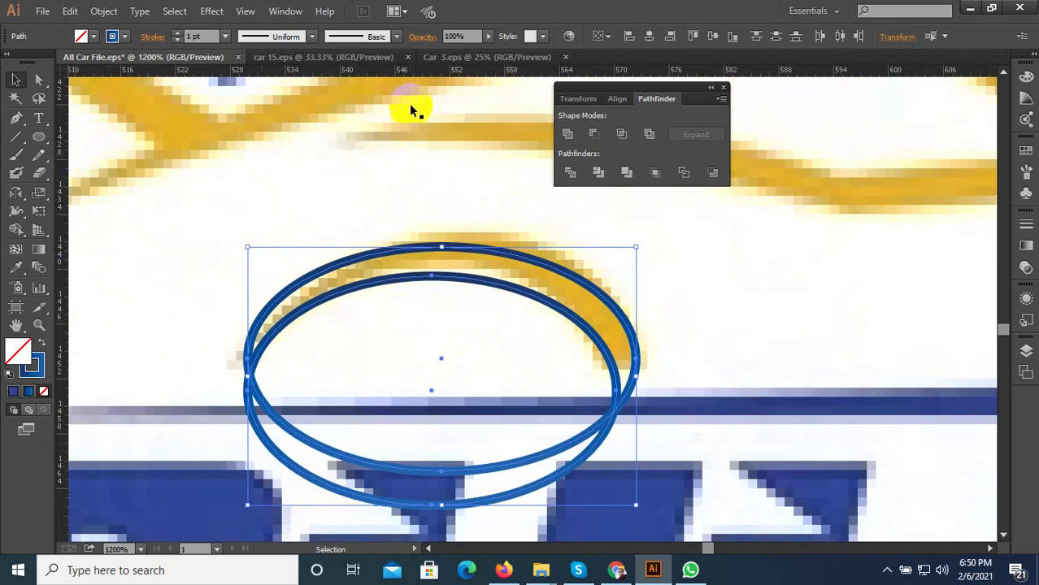
# - Place a horizontal dividing line from a guide across both ellipses at about Y 1449.5 px, near the wheel arch's lower end
pyautogui.moveTo(408, 74); pyautogui.dragTo(637, 359)
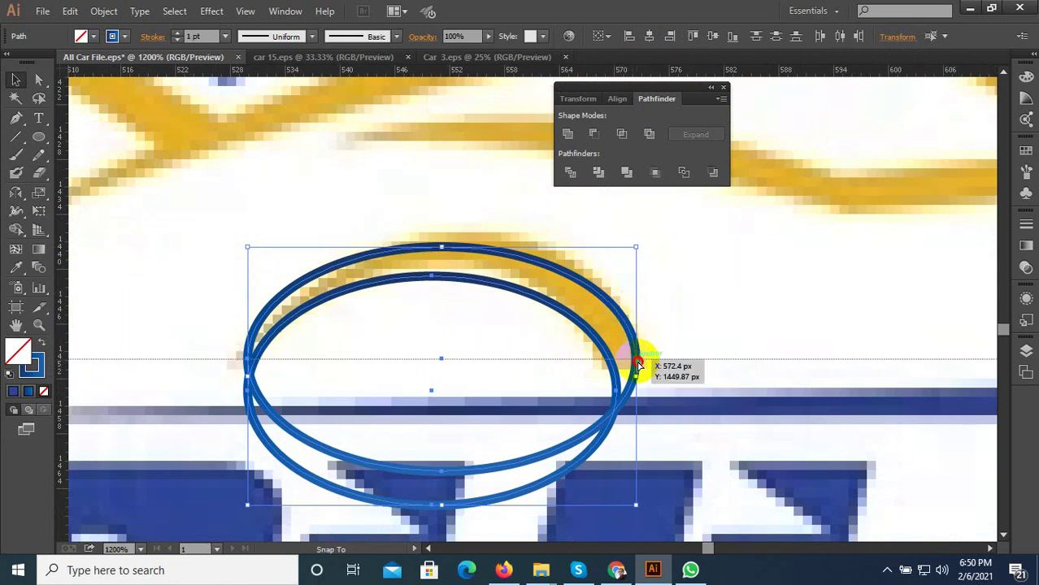
pyautogui.moveTo(631, 362); pyautogui.dragTo(642, 359)
pyautogui.click(642, 359)
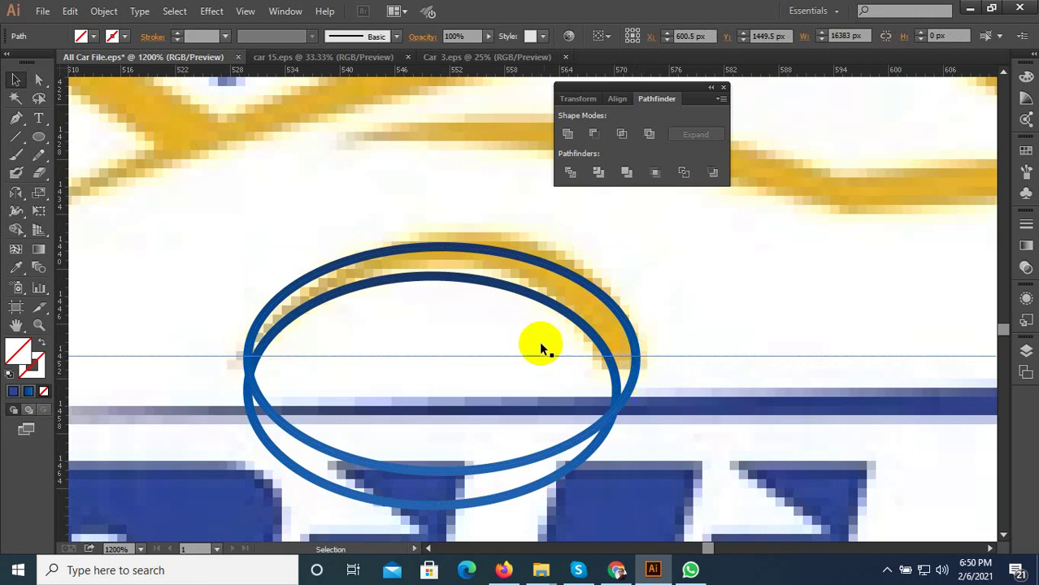
# - Divide the two ellipses along the horizontal line with Pathfinder Divide and ungroup the resulting pieces
pyautogui.keyDown('shift'); pyautogui.click(418, 283); pyautogui.keyUp('shift')
pyautogui.keyDown('shift'); pyautogui.click(429, 252); pyautogui.keyUp('shift')
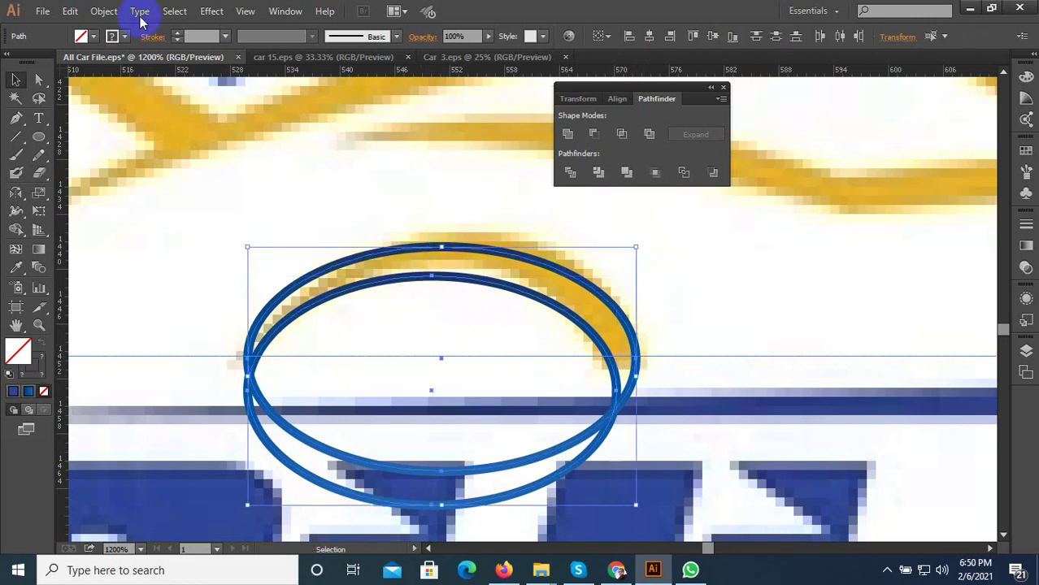
pyautogui.click(104, 10)
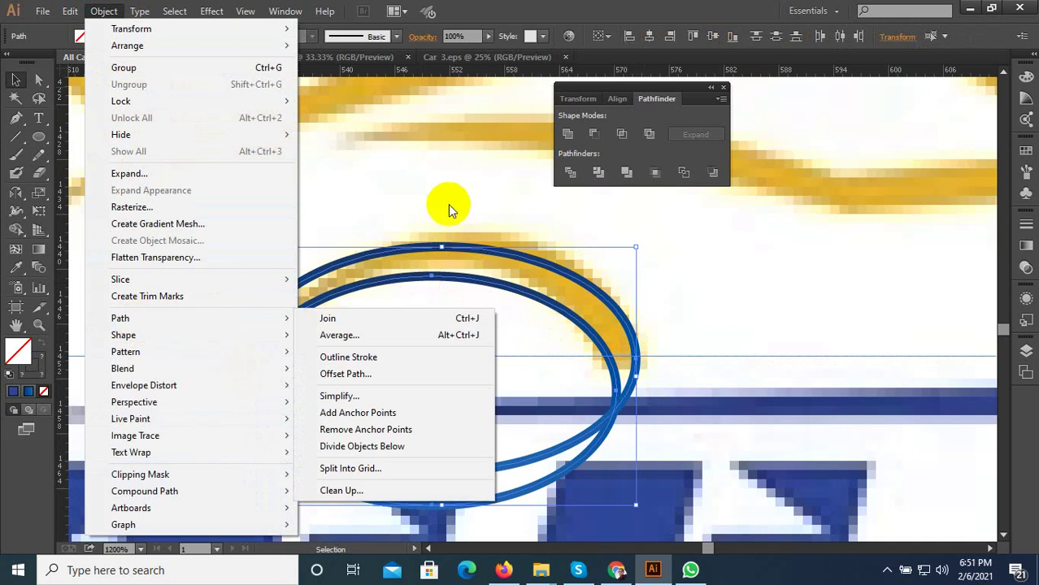
pyautogui.click(570, 172)
pyautogui.rightClick(522, 294)
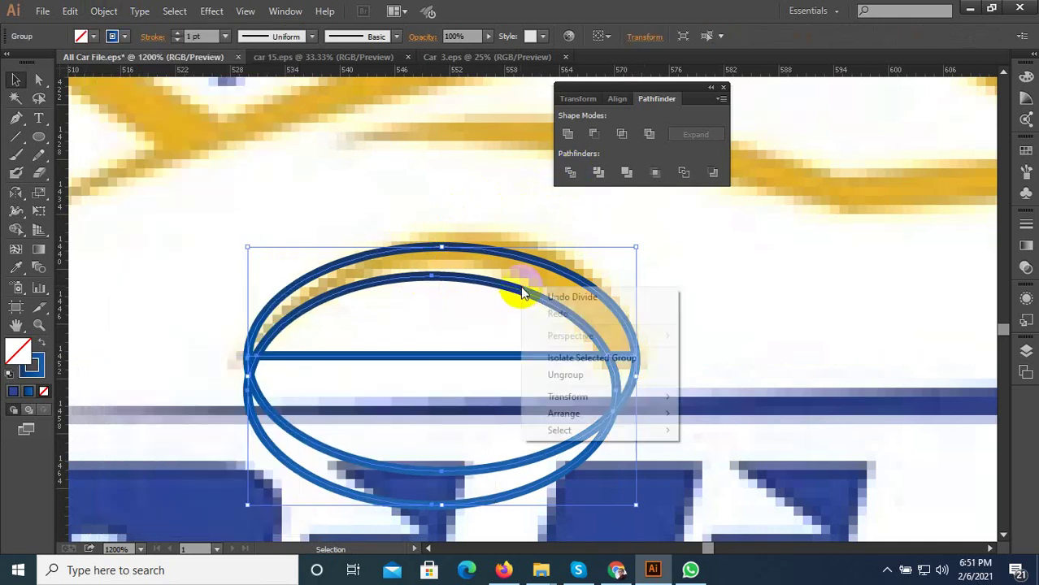
pyautogui.click(563, 374)
# - Delete the inner area of the divided ellipses above the dividing line
pyautogui.click(494, 344)
pyautogui.click(504, 358)
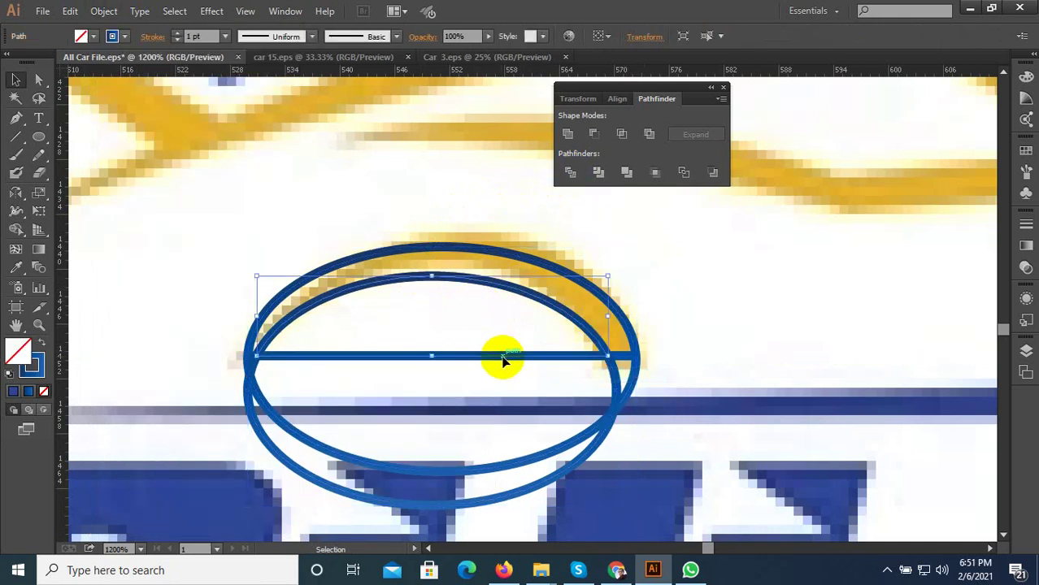
pyautogui.press('Delete')
# - Fill the upper arch band with the golden yellow of the logo's car outline using the Eyedropper
pyautogui.click(591, 350)
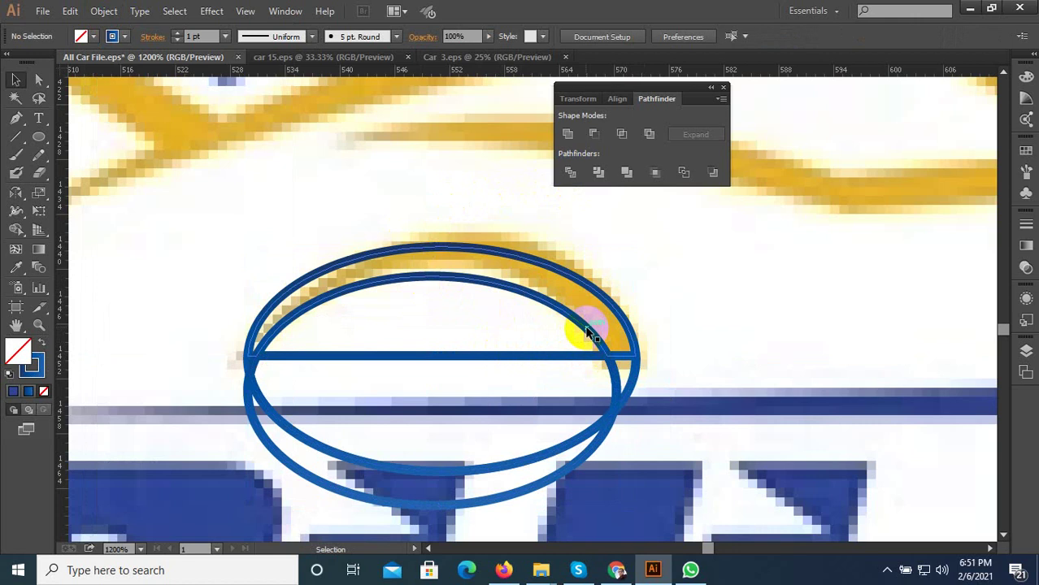
pyautogui.click(22, 275)
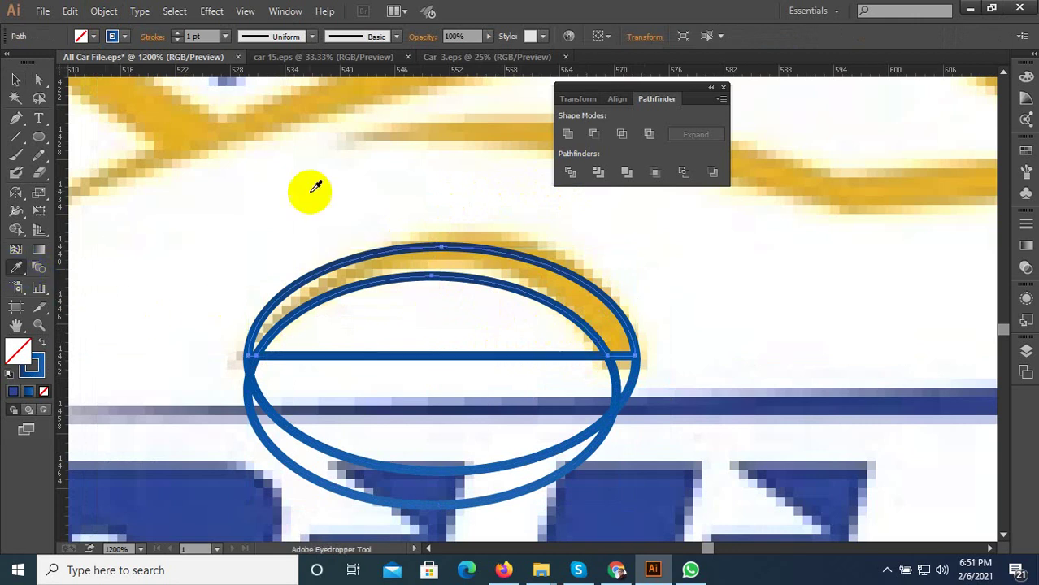
pyautogui.click(309, 194)
pyautogui.click(17, 79)
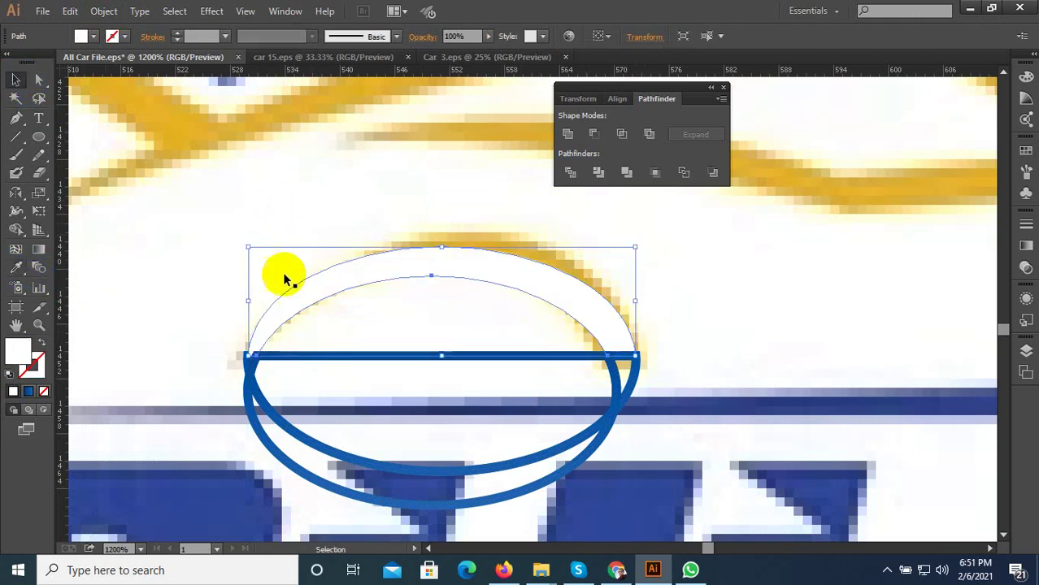
pyautogui.click(15, 267)
pyautogui.click(186, 105)
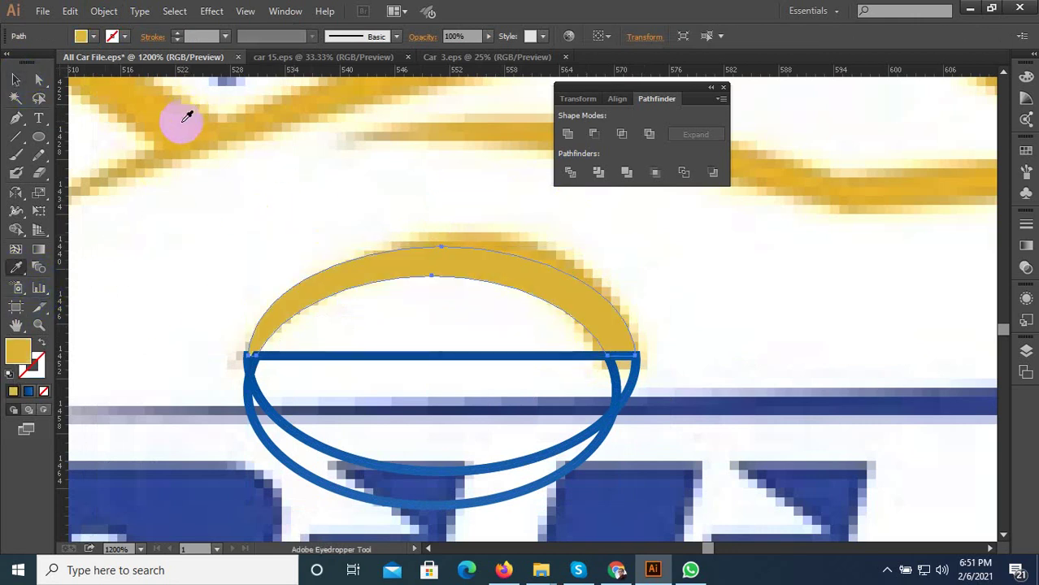
pyautogui.click(16, 79)
# - Try to place the yellow arch band over the logo's right wheel arch
pyautogui.scroll(-3, 332, 301)
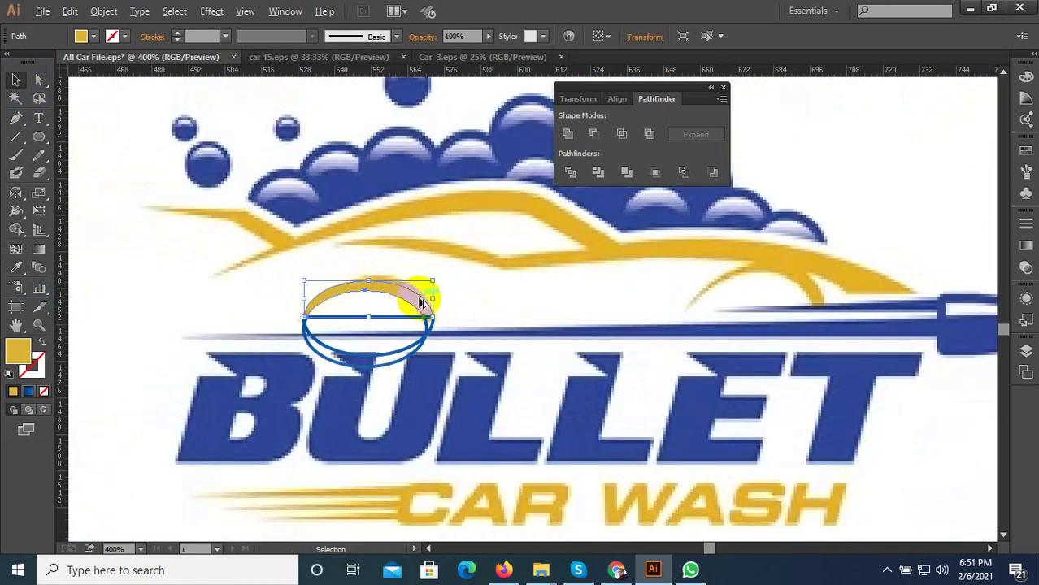
pyautogui.moveTo(421, 294); pyautogui.dragTo(800, 291)
pyautogui.scroll(3, 800, 291)
pyautogui.press('a')
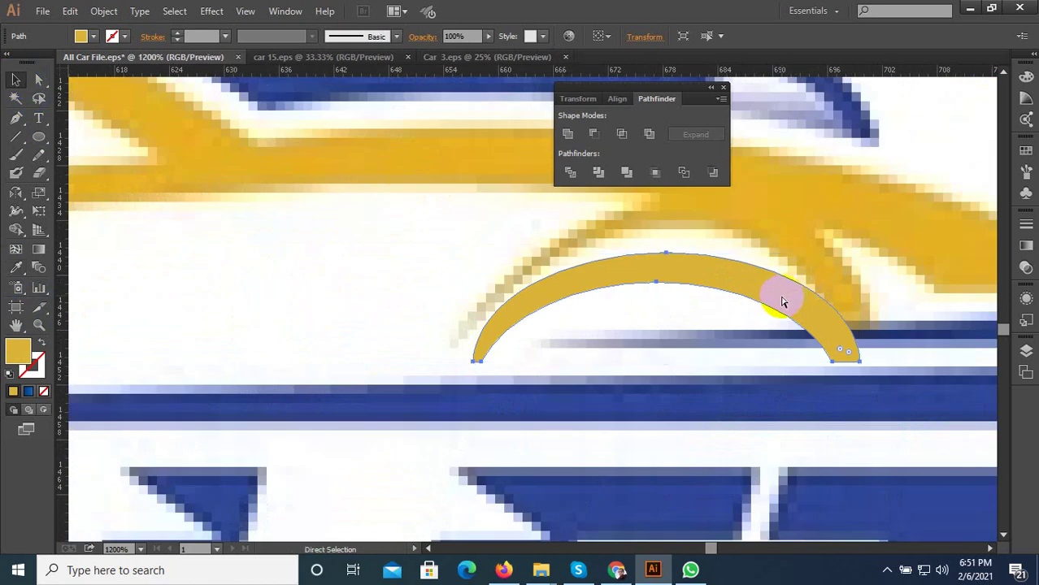
pyautogui.hotkey('ctrl', 'z')
# - Delete the large inner piece of the divided ellipses just below the dividing line
pyautogui.scroll(-3, 856, 291)
pyautogui.scroll(7, 350, 315)
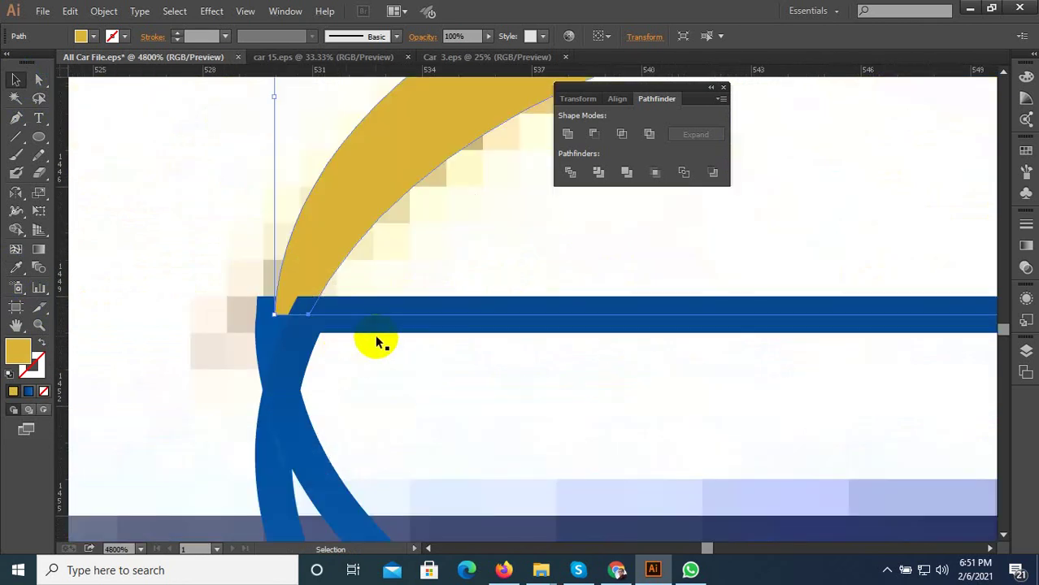
pyautogui.click(399, 312)
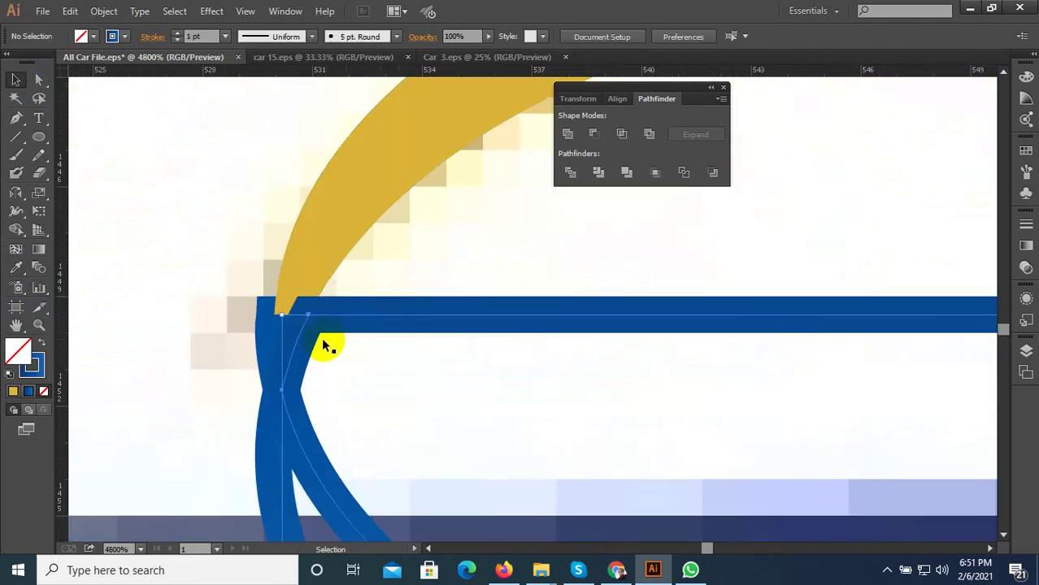
pyautogui.press('Delete')
# - Fill the small pointed piece below the arch's left end with the arch's yellow using the Eyedropper
pyautogui.click(289, 332)
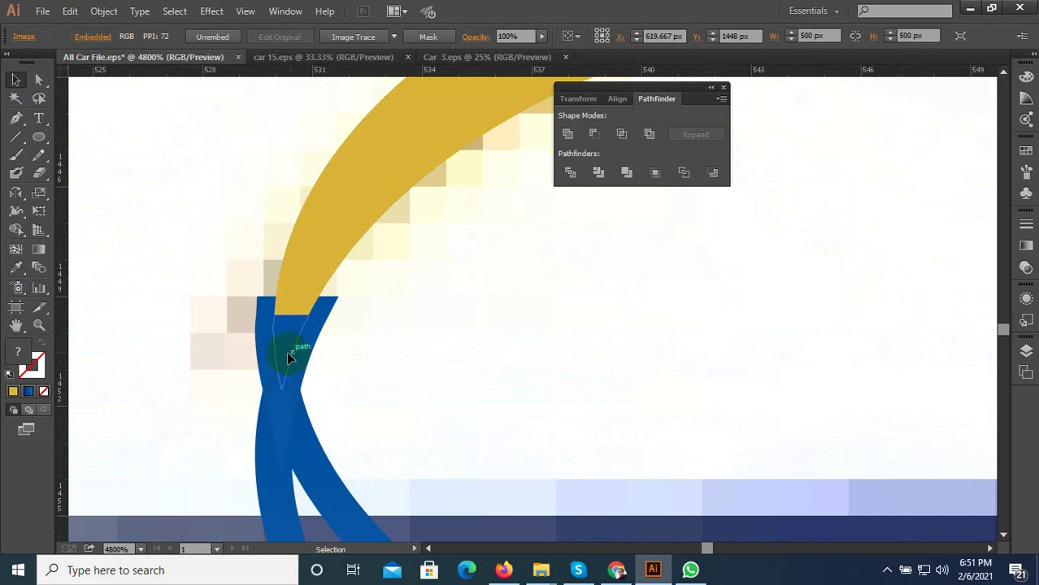
pyautogui.click(289, 356)
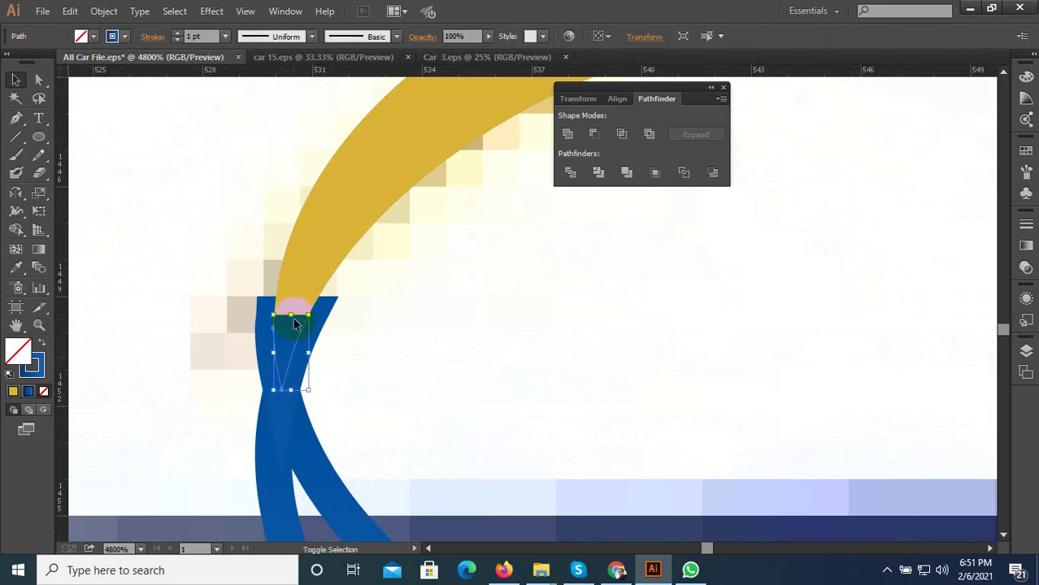
pyautogui.click(16, 267)
pyautogui.click(332, 209)
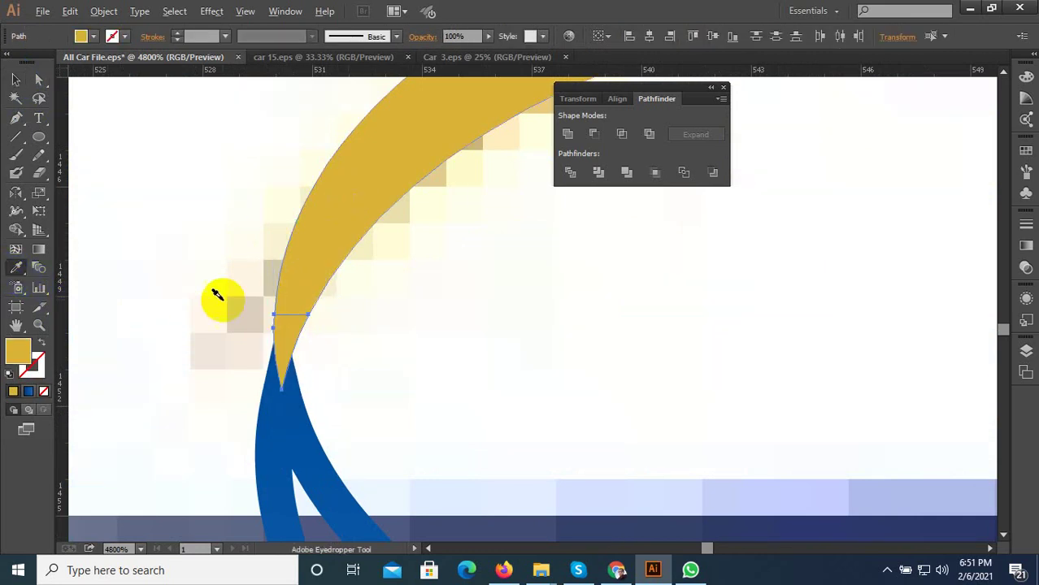
# - Group the yellow arch band with its pointed left tip
pyautogui.scroll(-4, 220, 294)
pyautogui.click(17, 80)
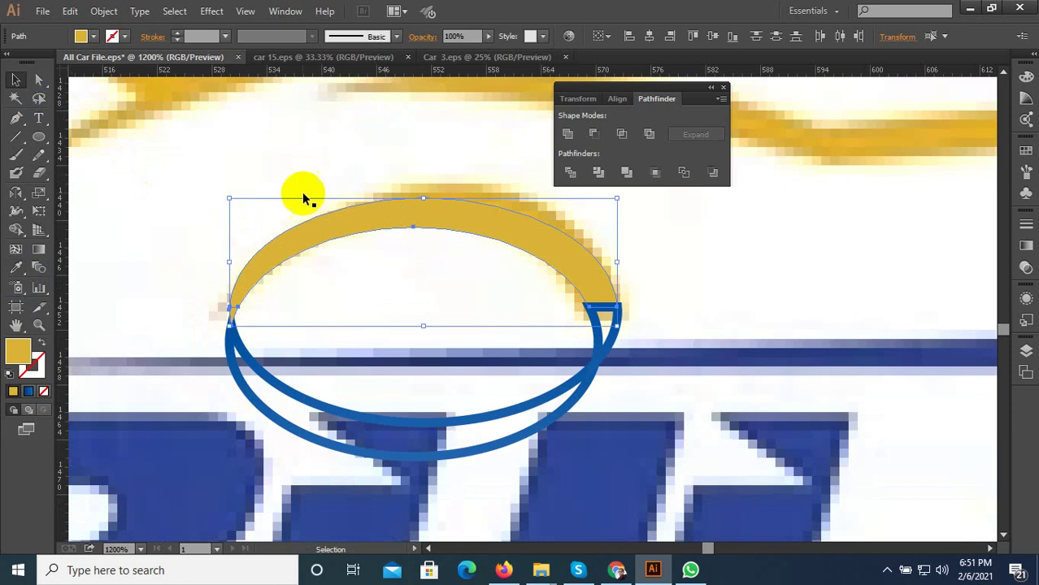
pyautogui.rightClick(331, 215)
pyautogui.click(370, 285)
# - Move the grouped yellow arch onto the right wheel arch of the reference logo
pyautogui.scroll(-2, 244, 313)
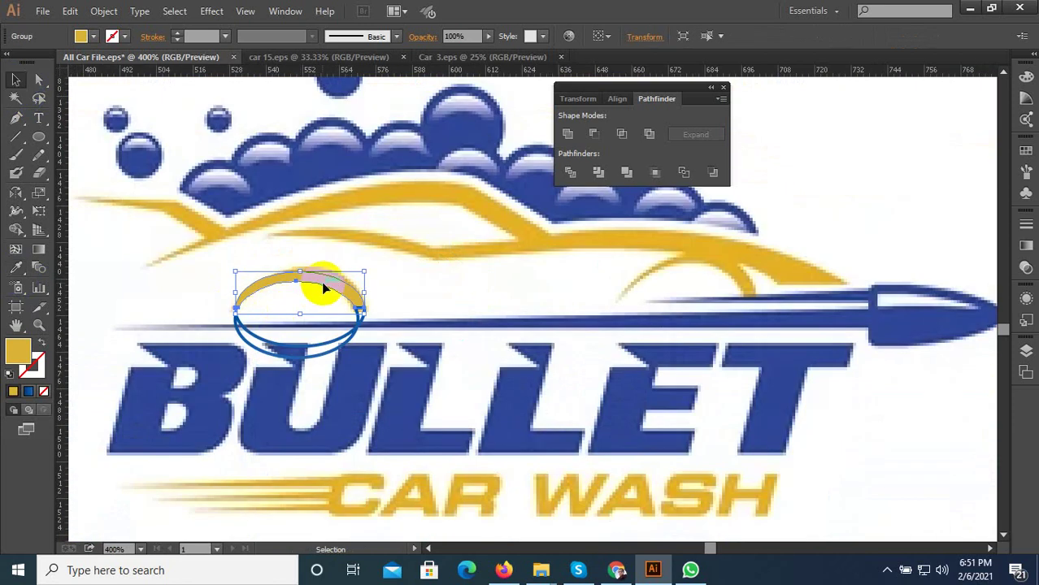
pyautogui.moveTo(334, 287); pyautogui.dragTo(719, 254)
pyautogui.scroll(3, 732, 278)
pyautogui.scroll(1, 689, 308)
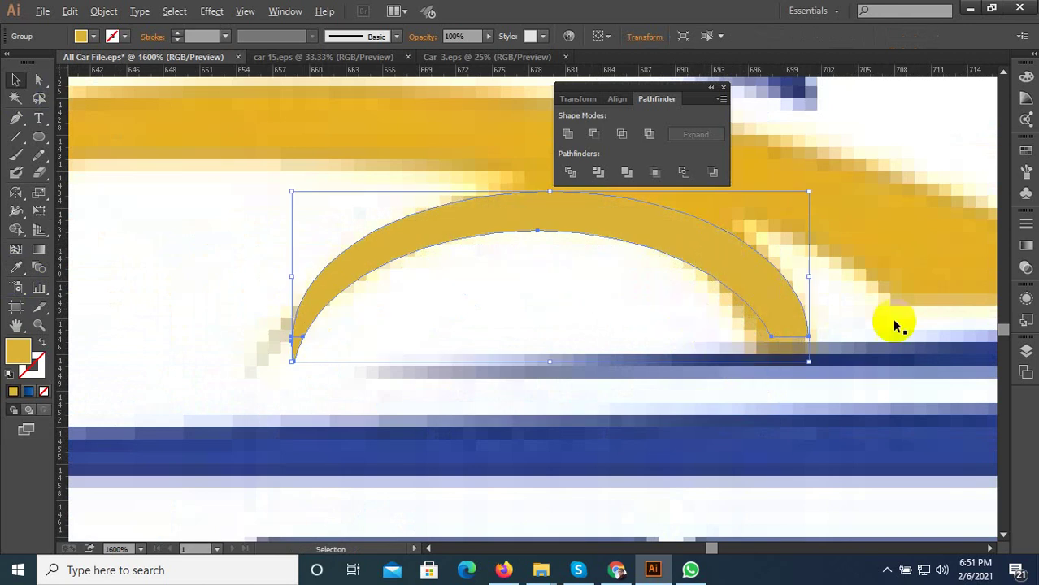
# - Start a Pen path at the upper rear tip of the yellow car outline and trace its upper edge down to the notch
pyautogui.scroll(-7, 891, 318)
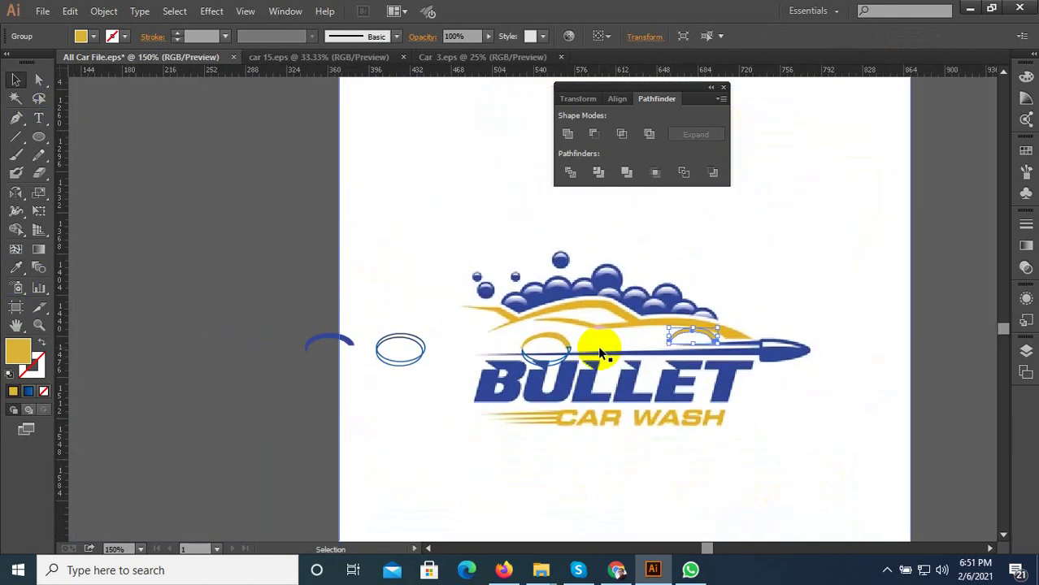
pyautogui.scroll(2, 805, 297)
pyautogui.scroll(1, 807, 325)
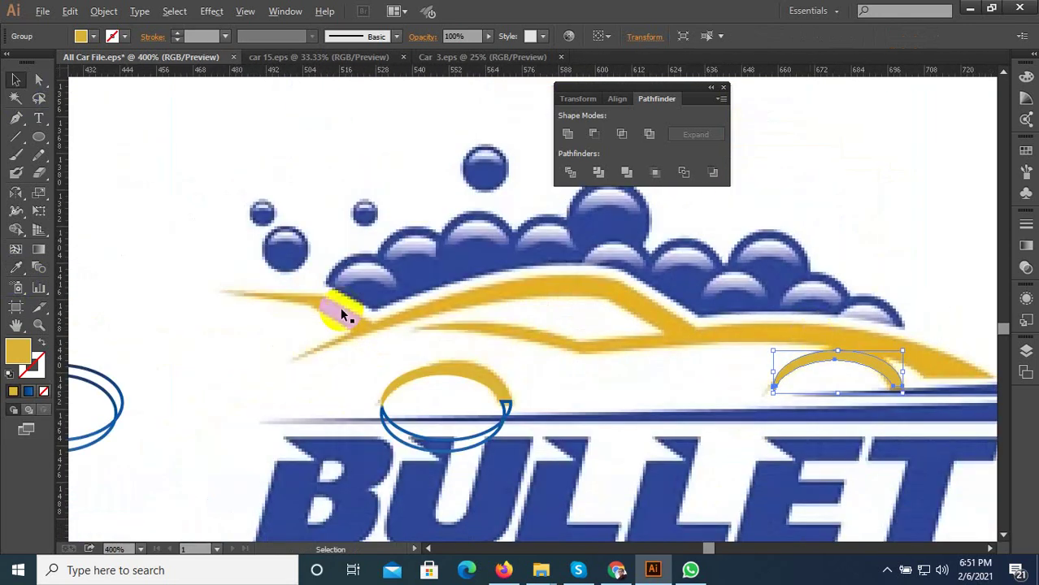
pyautogui.scroll(1, 342, 314)
pyautogui.click(17, 117)
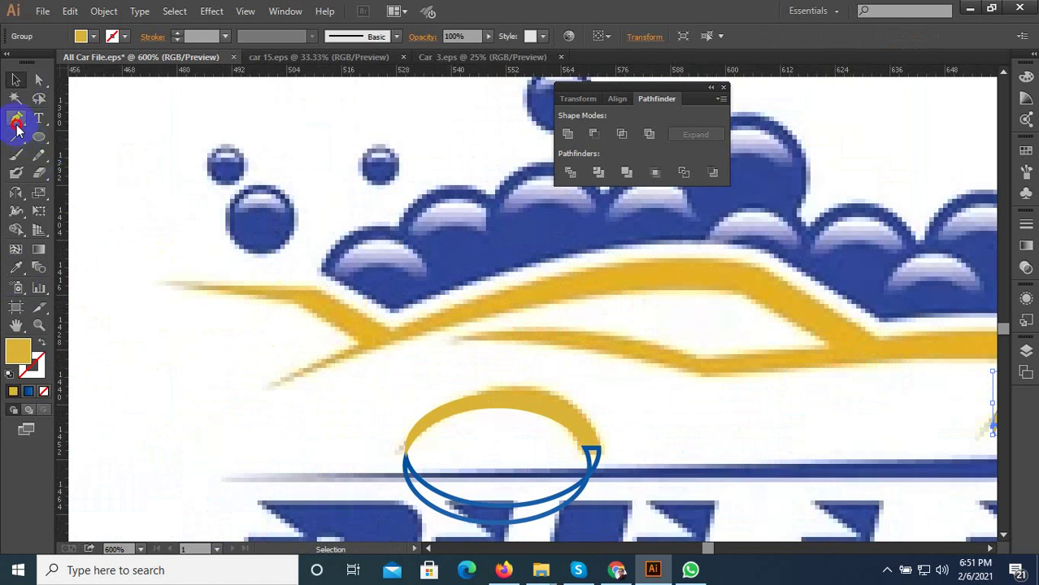
pyautogui.click(165, 283)
pyautogui.click(314, 286)
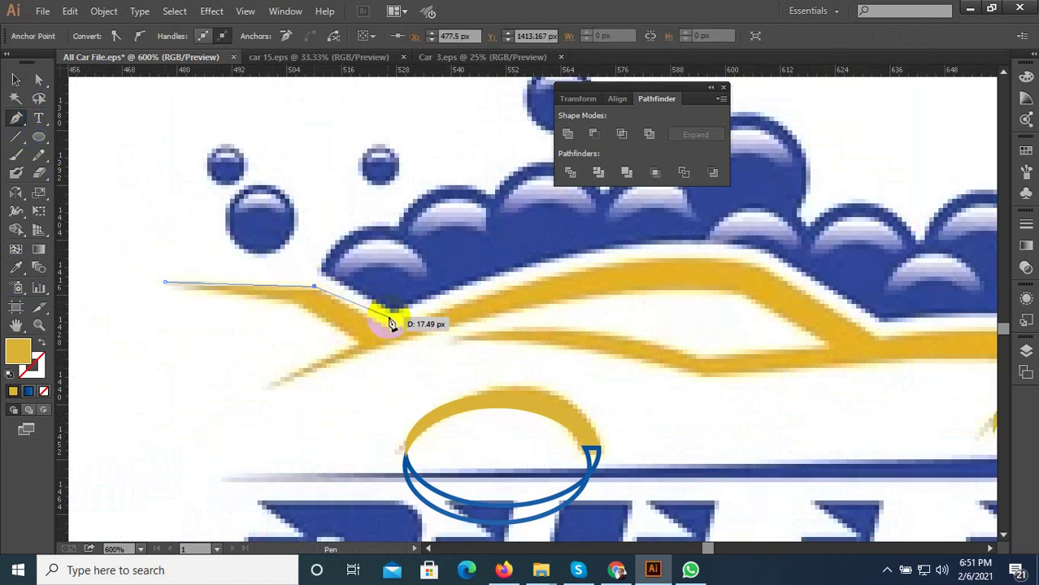
pyautogui.click(387, 324)
# - Continue the Pen path along the upper edge of the roof, curving over the top and down to the windshield base
pyautogui.hscroll(2, 387, 324)
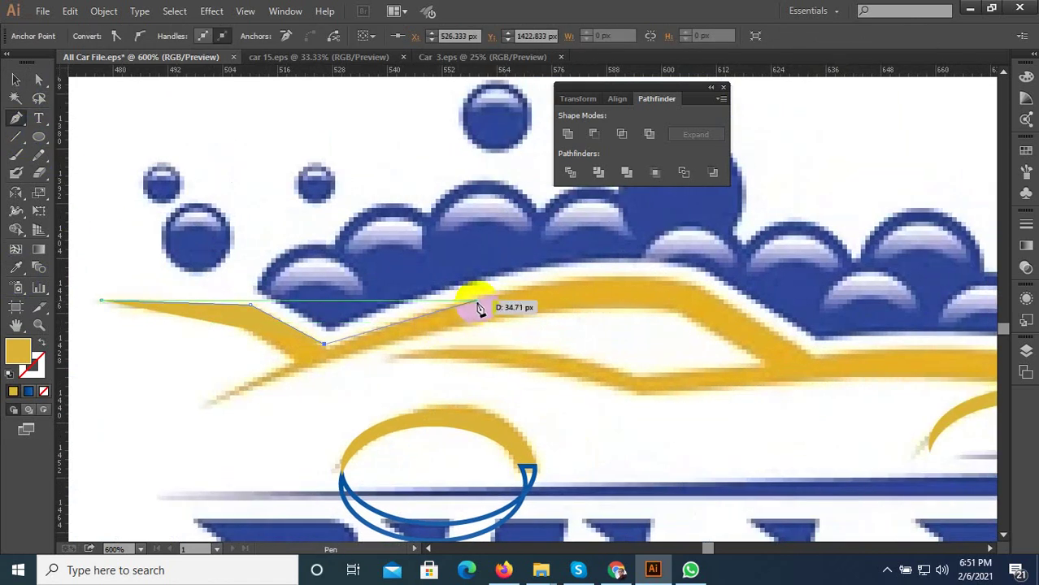
pyautogui.click(449, 301)
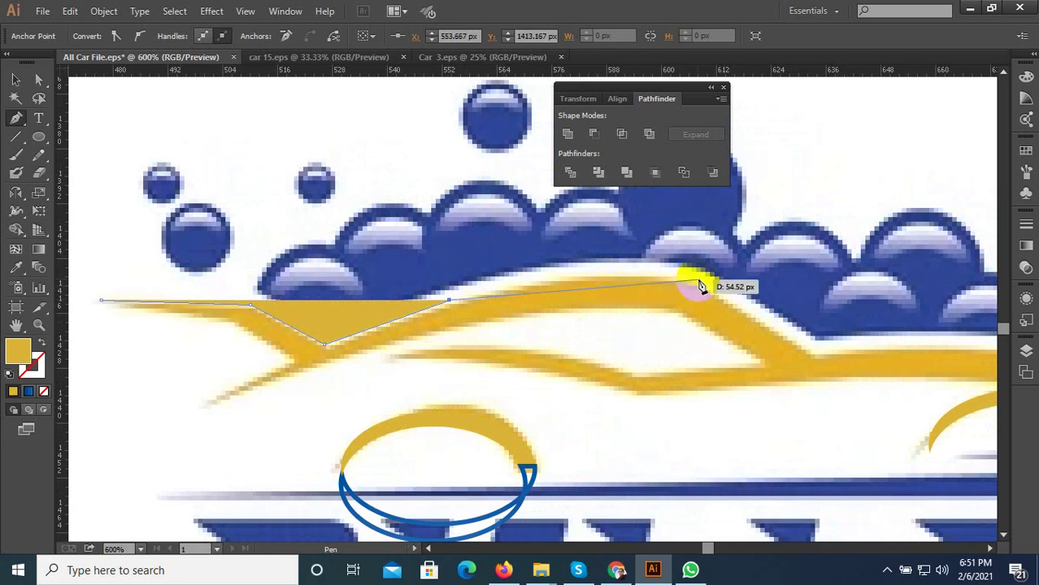
pyautogui.moveTo(701, 285); pyautogui.dragTo(548, 343)
pyautogui.click(812, 351)
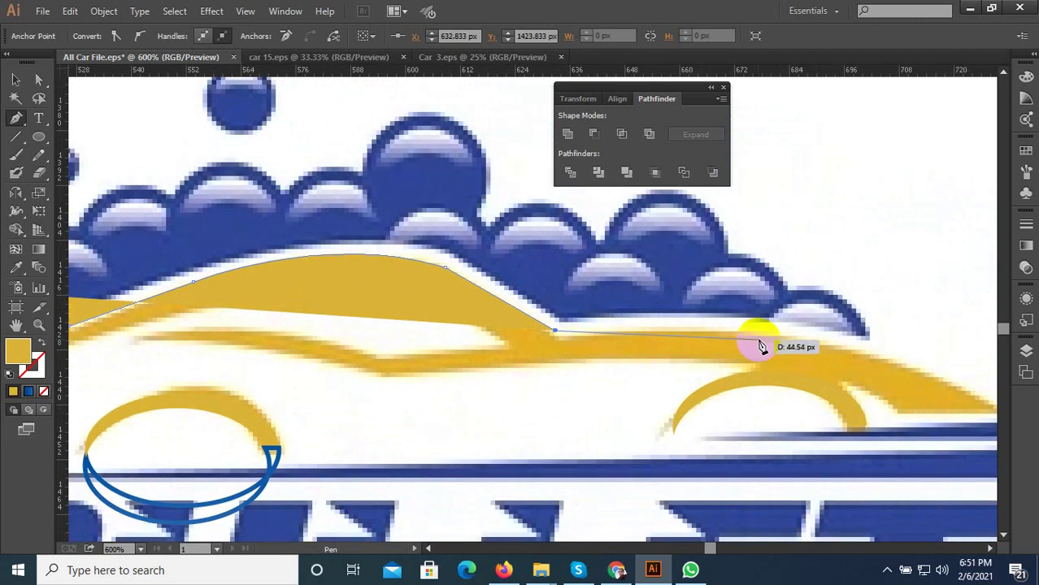
# - Trace the curved upper edge of the hood to the nose tip and the short straight edge beneath the nose
pyautogui.click(664, 331)
pyautogui.moveTo(686, 331); pyautogui.dragTo(584, 283)
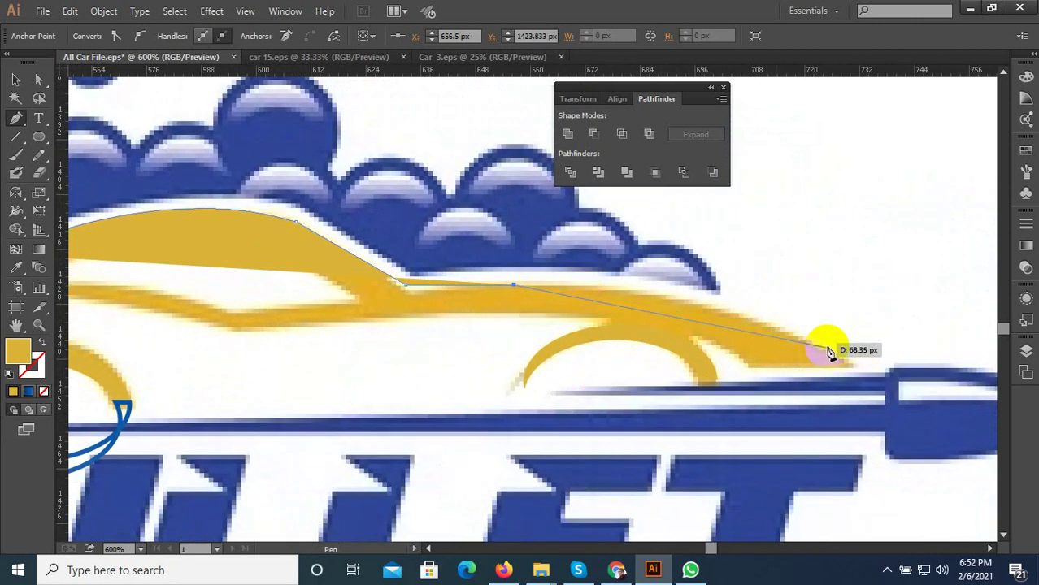
pyautogui.moveTo(845, 361); pyautogui.dragTo(746, 404)
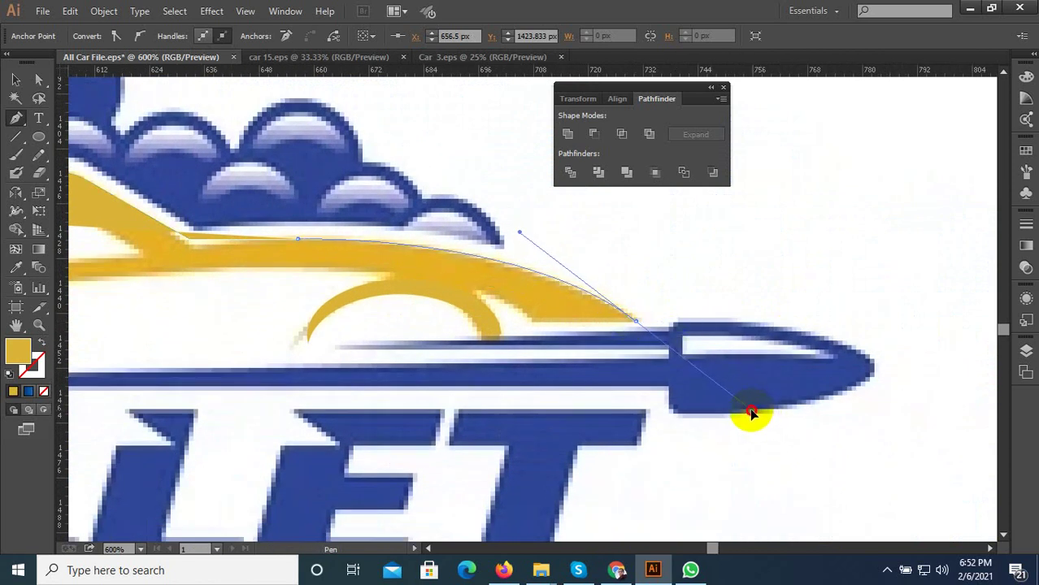
pyautogui.moveTo(712, 390); pyautogui.dragTo(712, 391)
pyautogui.click(562, 329)
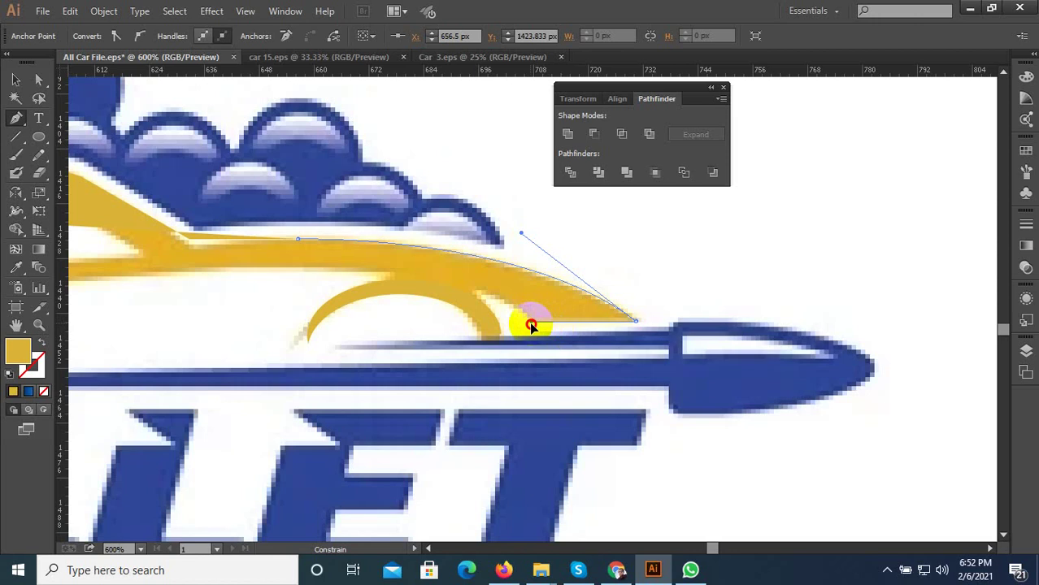
# - Swap the path's fill and stroke, and trace the hood's lower edge over the front wheel arch, ending in a corner point below the windshield
pyautogui.moveTo(546, 336); pyautogui.dragTo(799, 343)
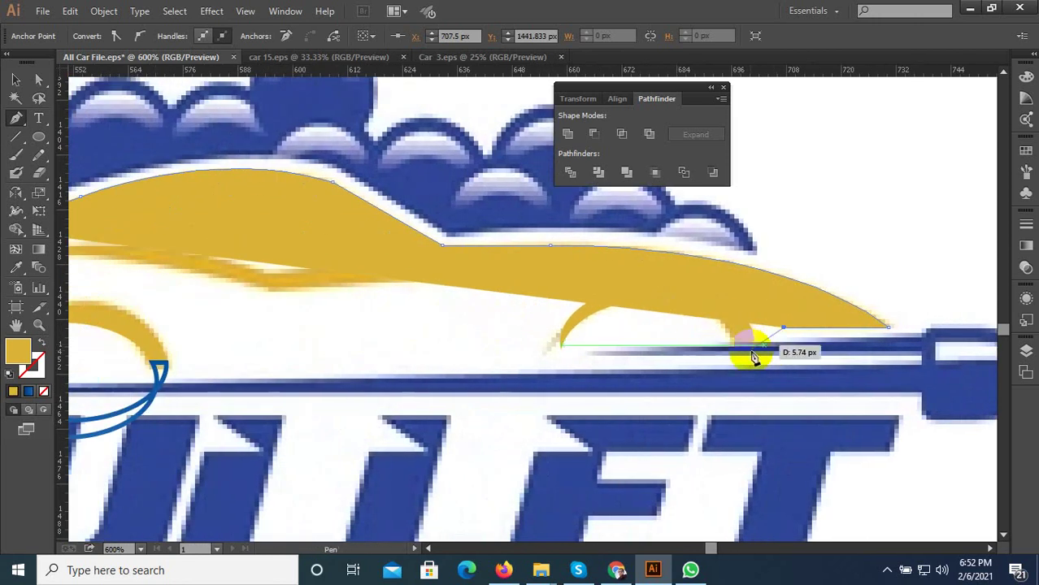
pyautogui.click(42, 347)
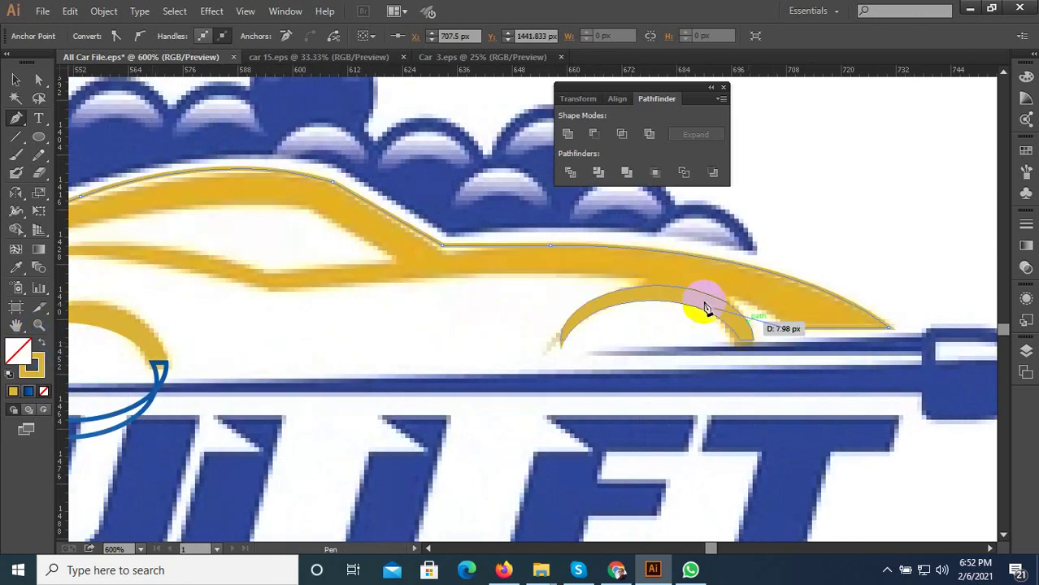
pyautogui.moveTo(446, 278); pyautogui.dragTo(161, 302)
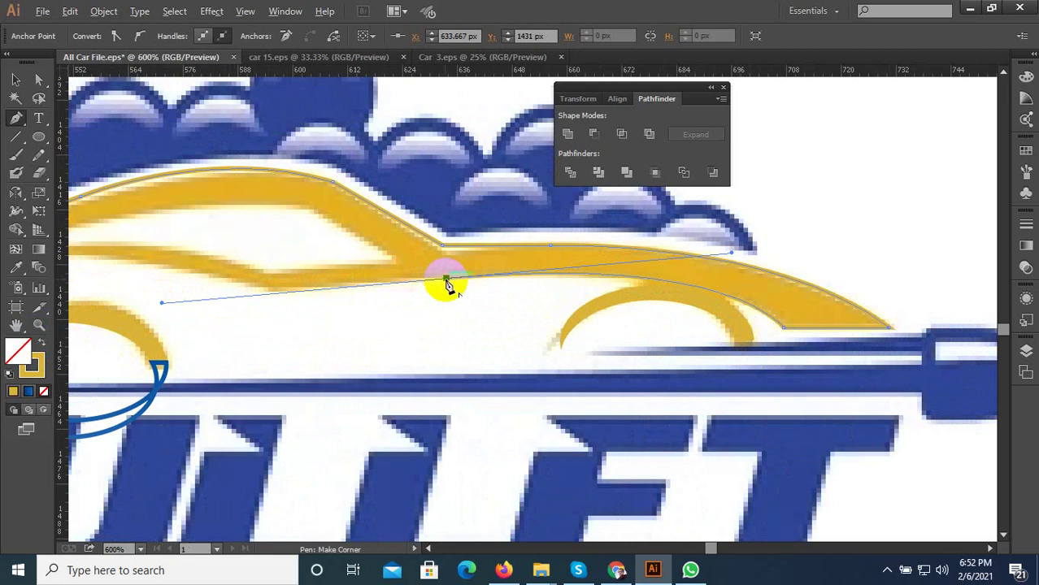
pyautogui.click(446, 284)
# - Trace the lower edge of the side stripe below the window through its bend to its pointed rear tip
pyautogui.scroll(-2, 569, 286)
pyautogui.scroll(3, 455, 290)
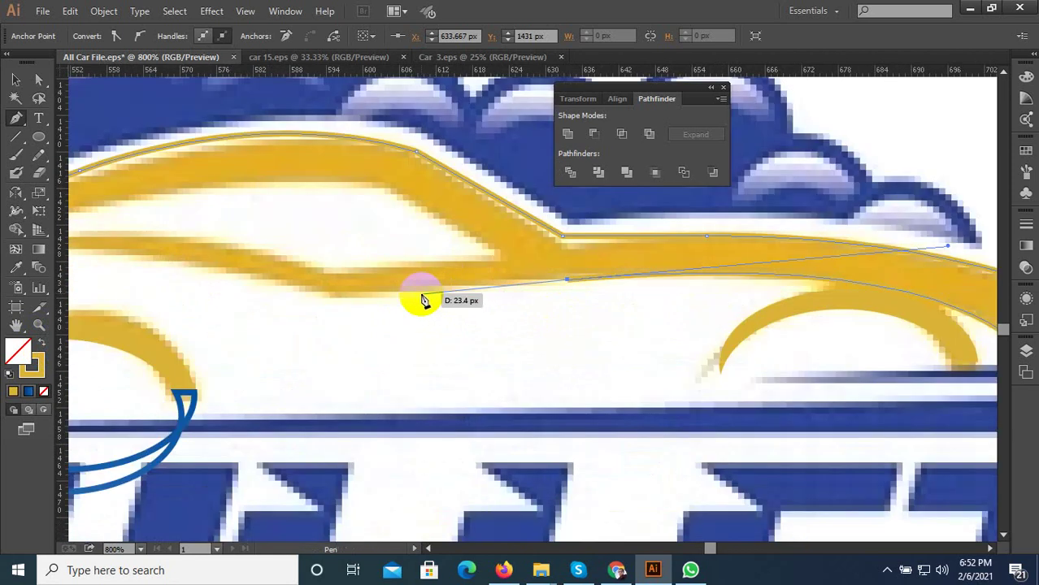
pyautogui.click(345, 300)
pyautogui.moveTo(345, 300); pyautogui.dragTo(608, 335)
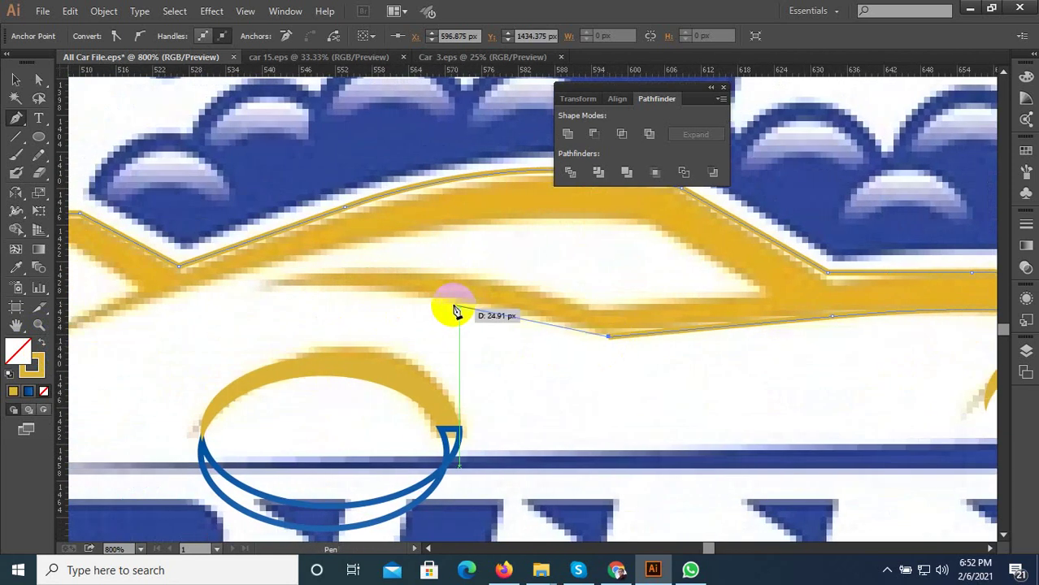
pyautogui.scroll(-1, 594, 290)
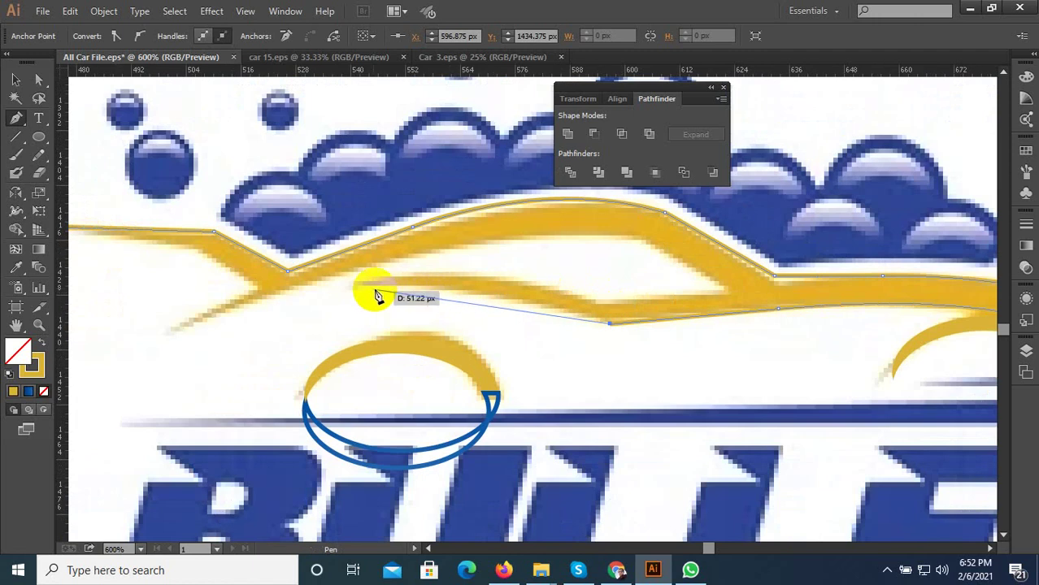
pyautogui.moveTo(359, 287); pyautogui.dragTo(186, 290)
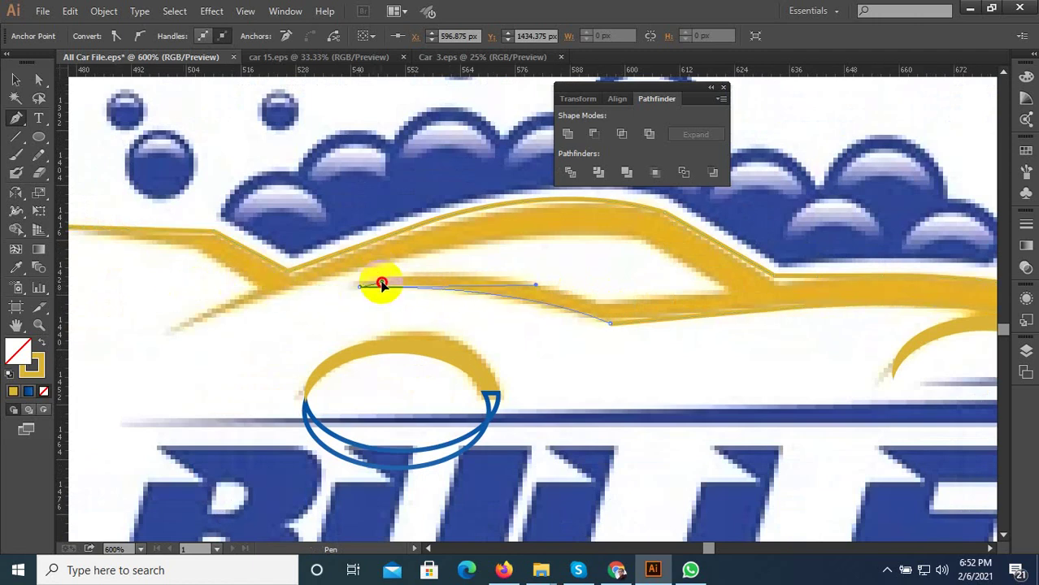
# - Trace the upper edge of the side stripe from its pointed rear tip back to the bend under the window
pyautogui.moveTo(599, 301); pyautogui.dragTo(720, 344)
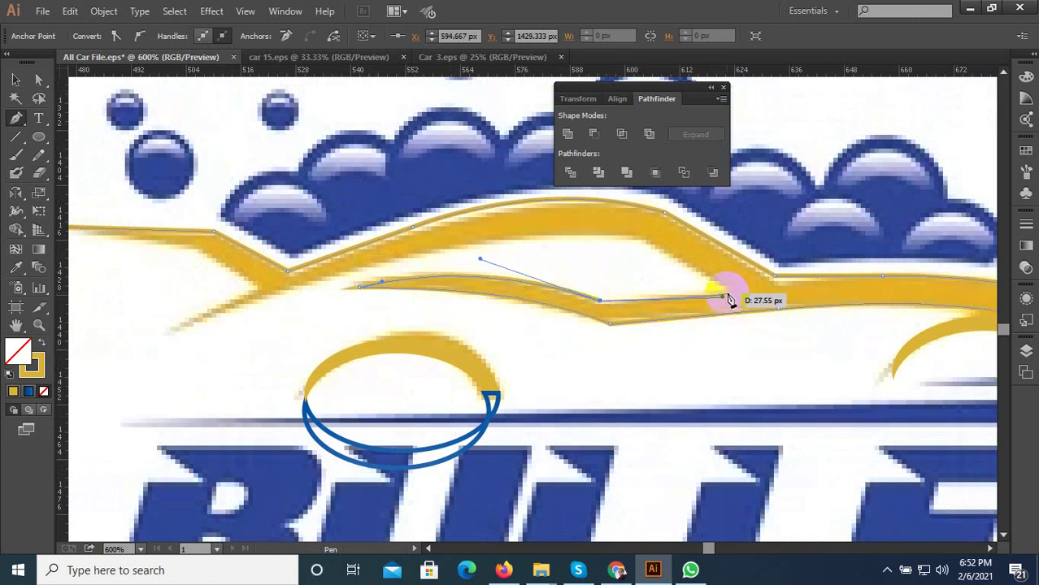
pyautogui.scroll(2, 732, 294)
pyautogui.click(698, 300)
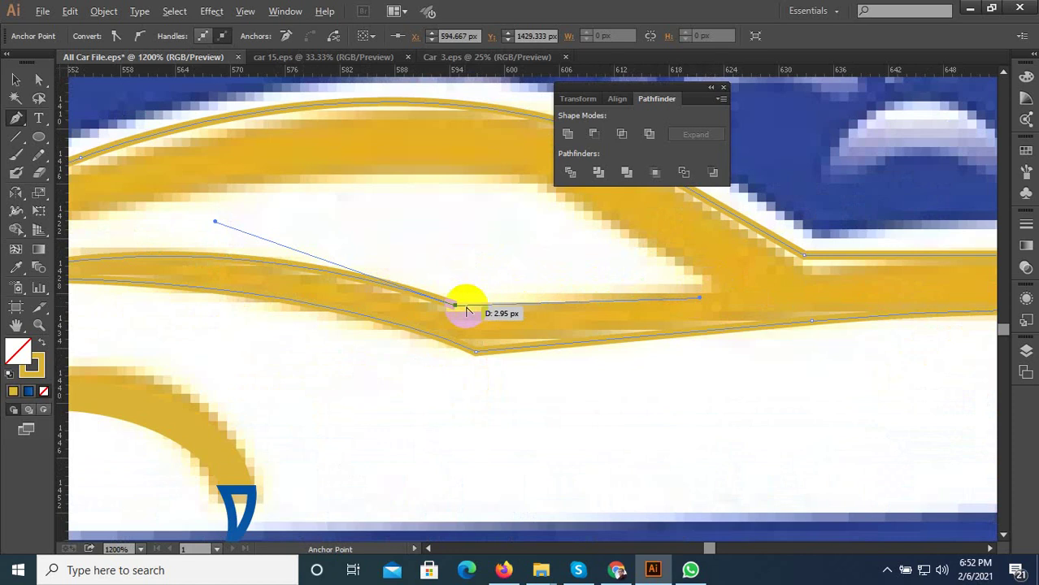
pyautogui.scroll(-1, 454, 306)
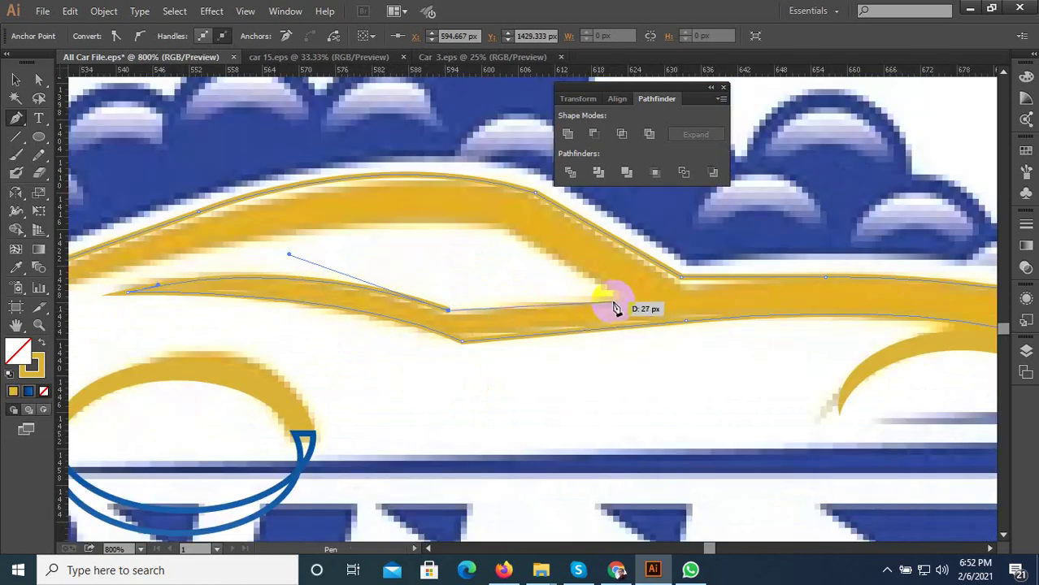
# - Continue the Pen path to the window's front corner and up the slanted windshield edge to the window's upper corner
pyautogui.moveTo(619, 298); pyautogui.dragTo(595, 284)
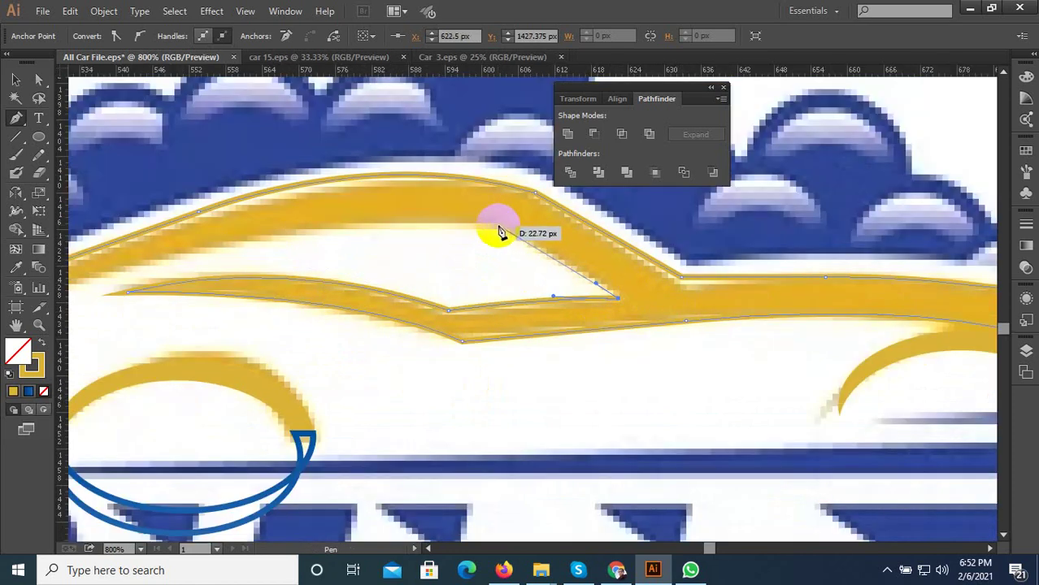
pyautogui.moveTo(495, 231); pyautogui.dragTo(469, 211)
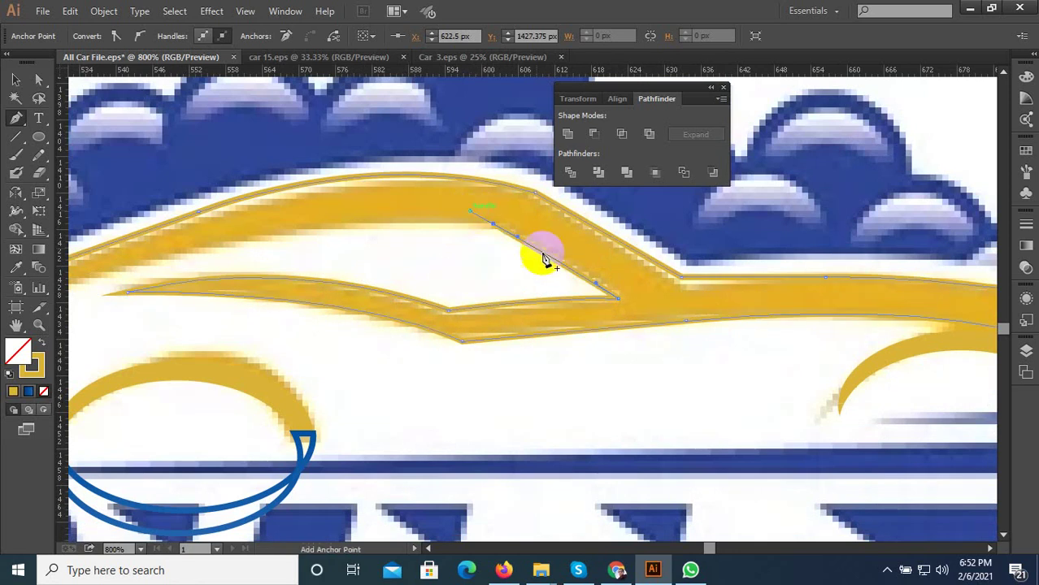
pyautogui.moveTo(600, 290); pyautogui.dragTo(392, 231)
pyautogui.scroll(-1, 690, 275)
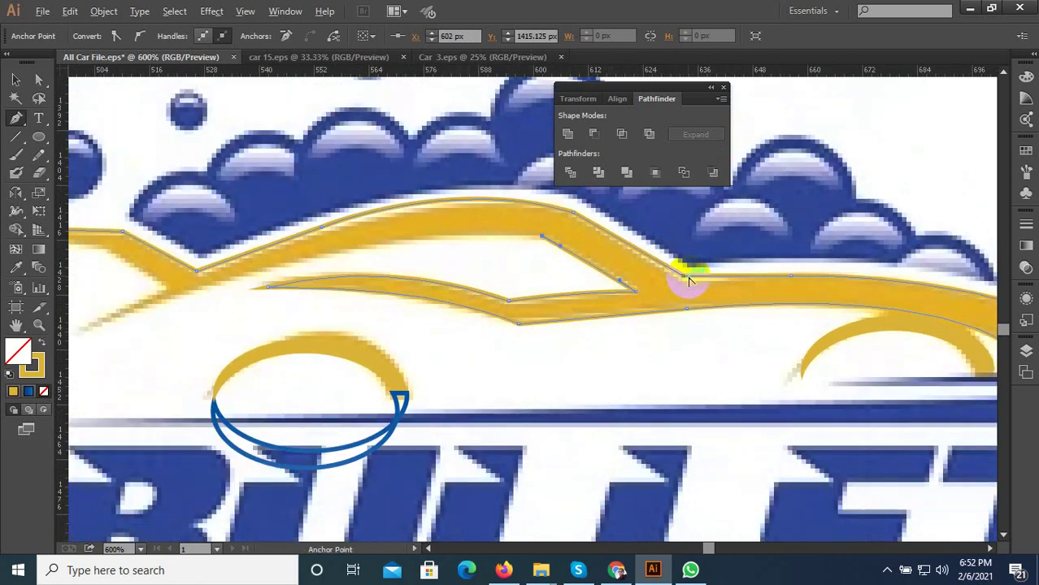
# - Trace the roof's lower edge to the lower rear tip and close the path along the rear fork at its starting point
pyautogui.scroll(-2, 755, 236)
pyautogui.moveTo(753, 258); pyautogui.dragTo(422, 280)
pyautogui.hotkey('ctrl', '+')
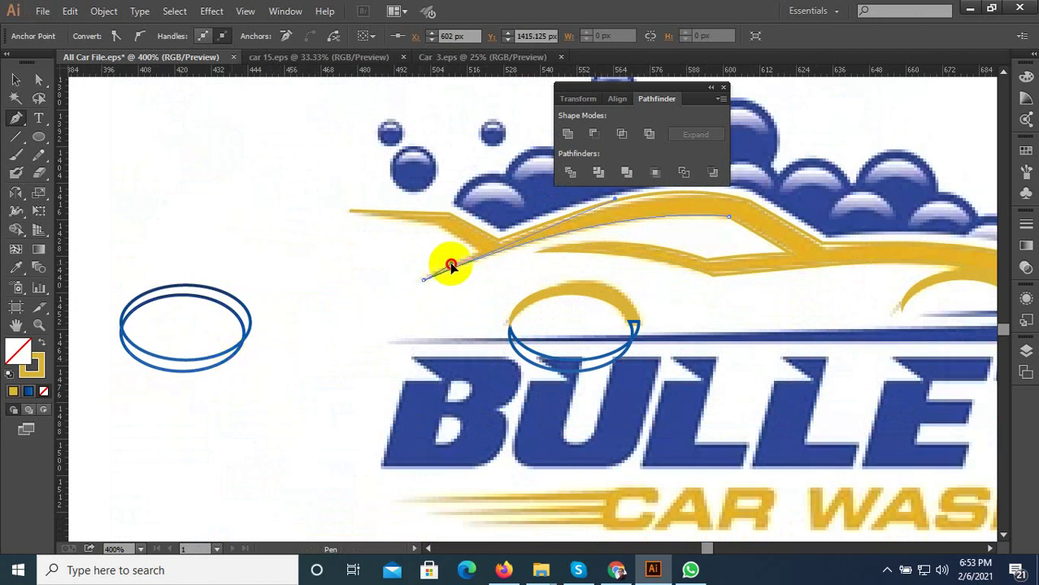
pyautogui.hotkey('ctrl', '+')
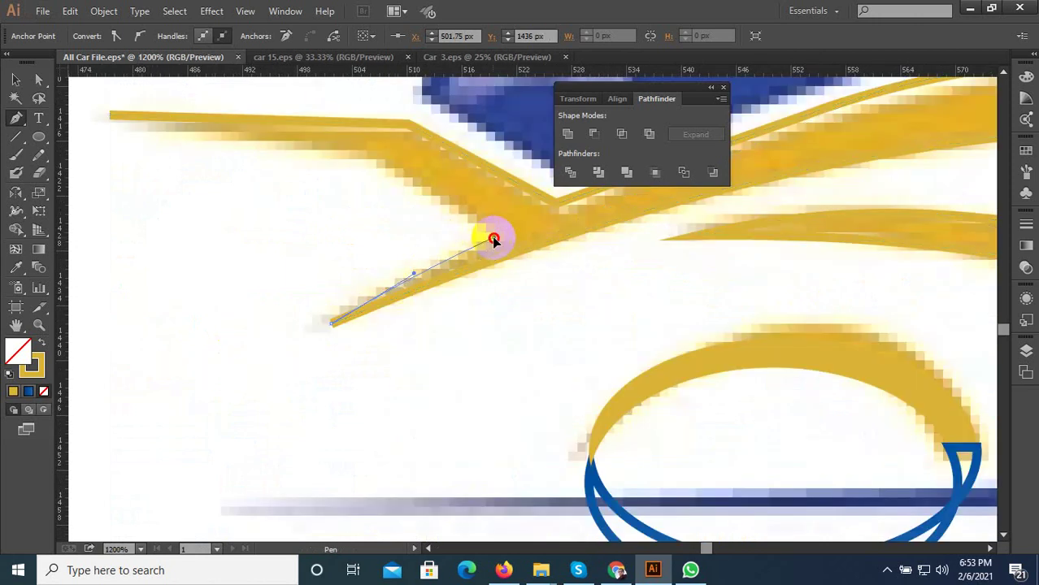
pyautogui.click(451, 185)
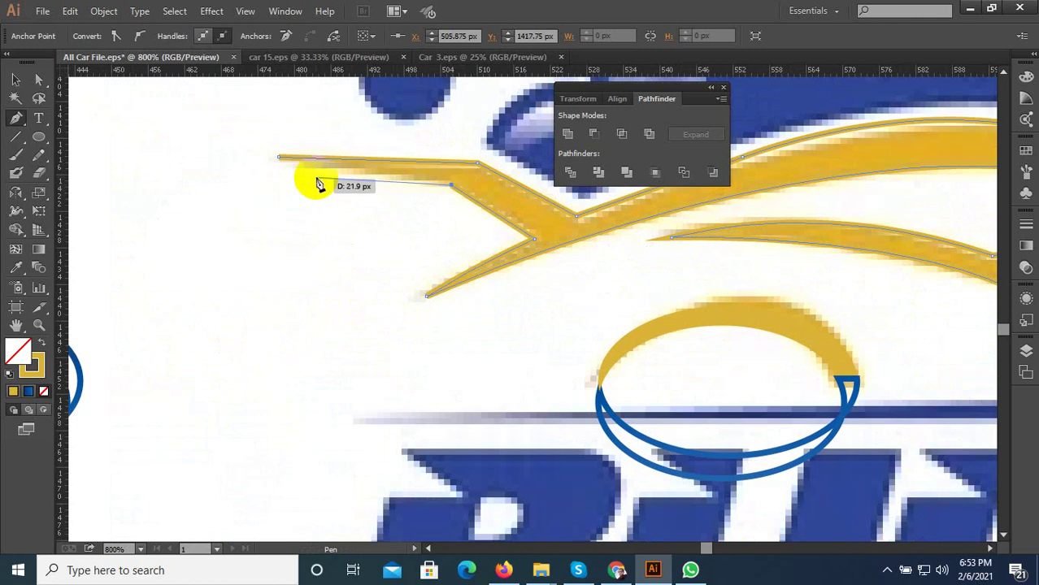
pyautogui.click(281, 161)
# - Fill the closed car outline with the reference logo's yellow using the Eyedropper, and deselect it
pyautogui.hotkey('ctrl', '-')
pyautogui.press('i')
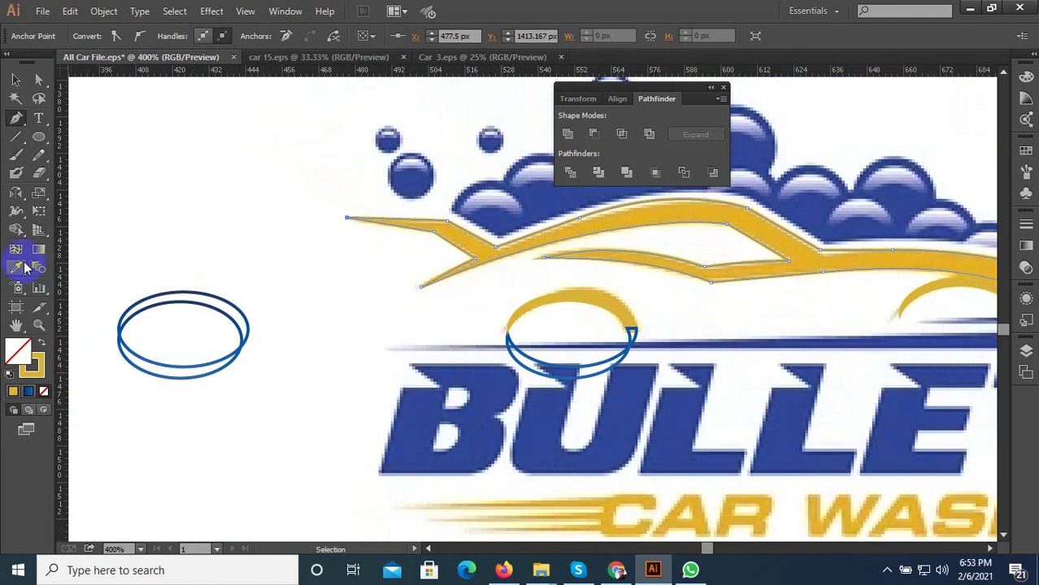
pyautogui.click(644, 213)
pyautogui.scroll(-3, 378, 318)
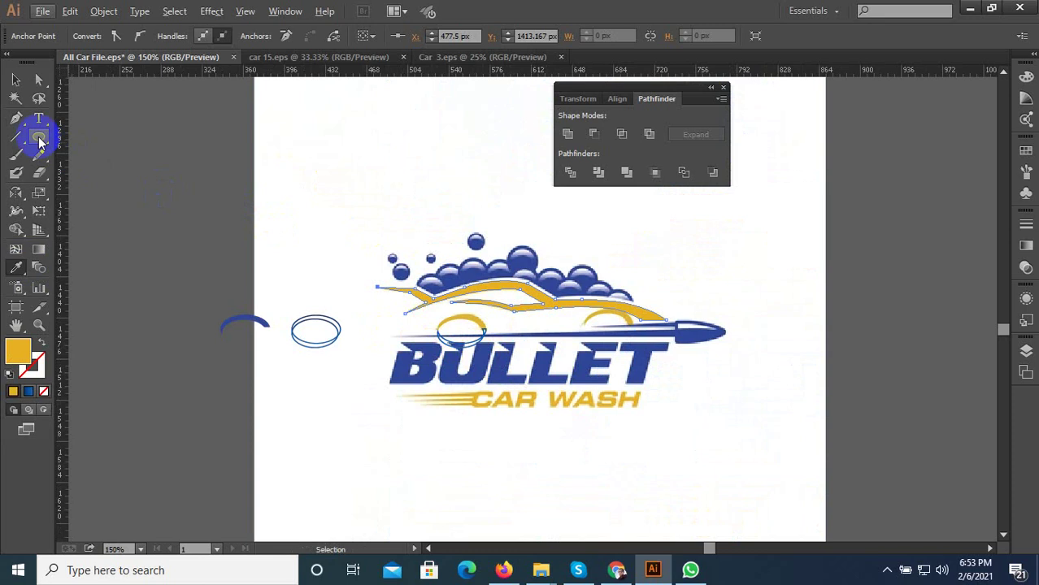
pyautogui.click(104, 107)
# - Draw a circle from the centre of the larger bubble above the car's rear, and swap its fill and stroke
pyautogui.scroll(5, 439, 332)
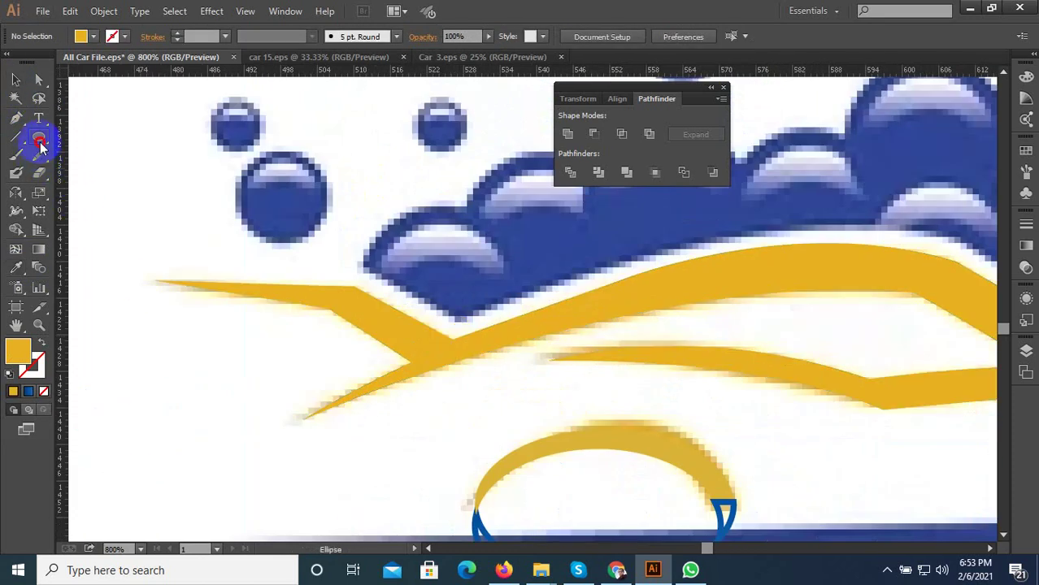
pyautogui.moveTo(41, 145); pyautogui.dragTo(101, 171)
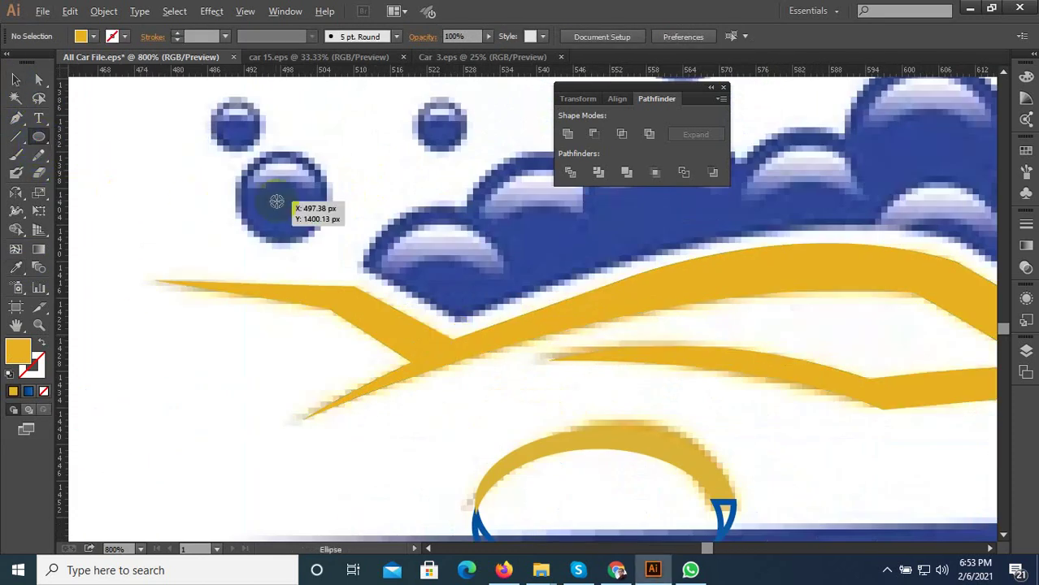
pyautogui.moveTo(276, 201); pyautogui.dragTo(326, 250)
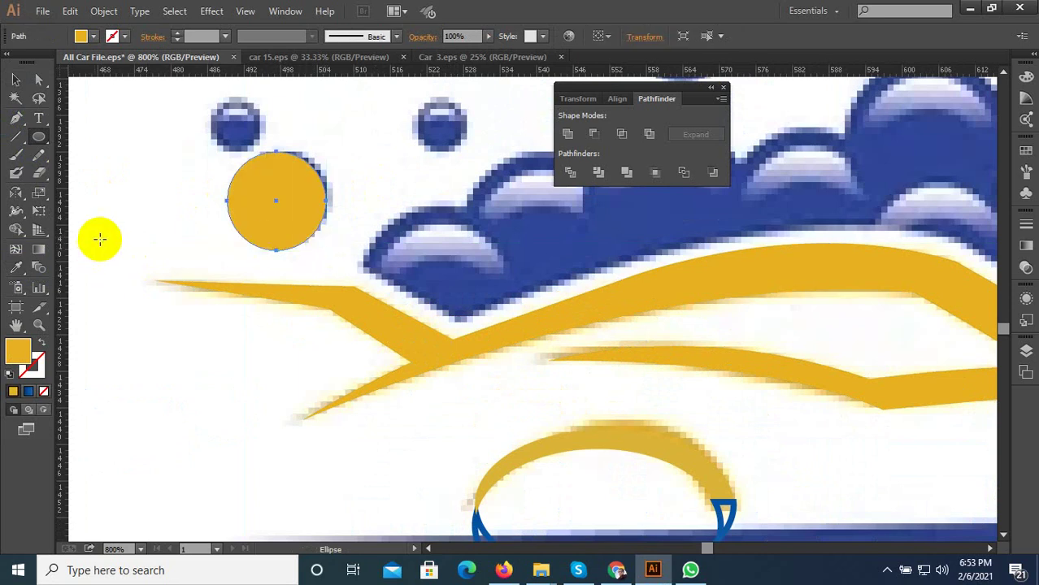
pyautogui.click(38, 325)
pyautogui.click(44, 346)
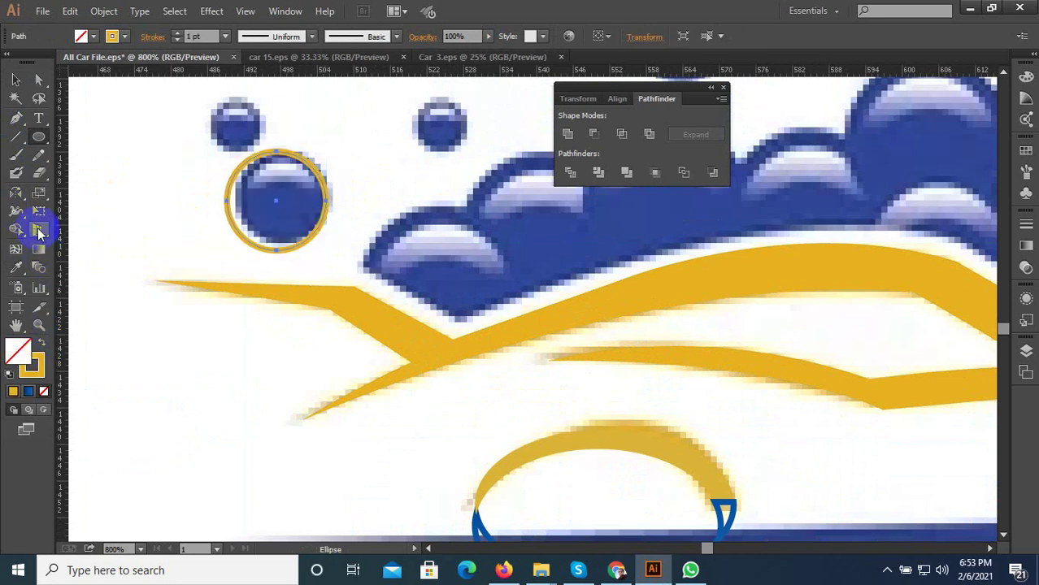
# - Move the circle outline so it is centred on the larger rear bubble
pyautogui.click(15, 78)
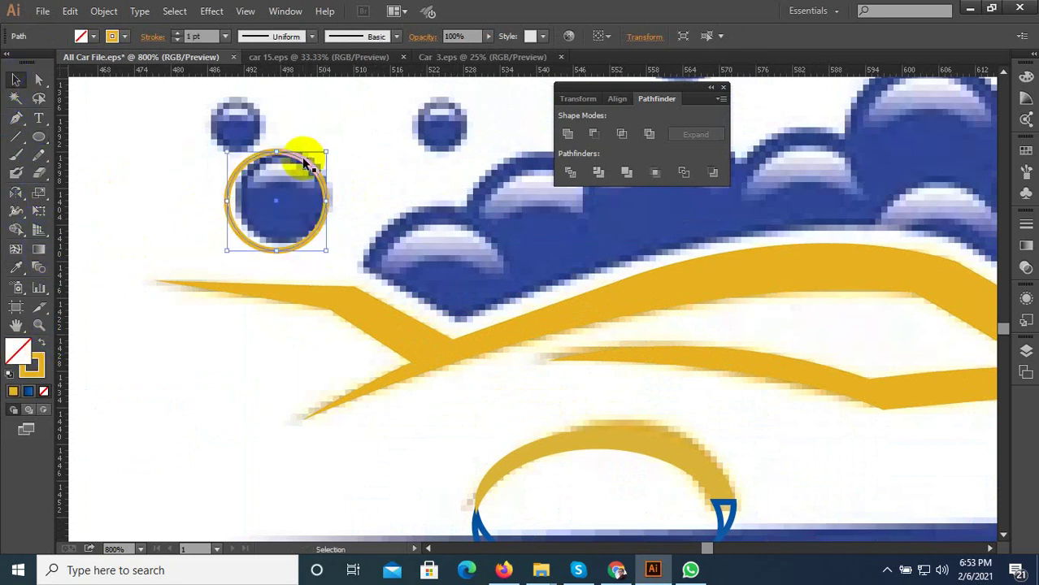
pyautogui.scroll(1, 307, 163)
pyautogui.moveTo(313, 165); pyautogui.dragTo(290, 171)
pyautogui.scroll(-1, 326, 192)
pyautogui.hotkey('ctrl', 'z')
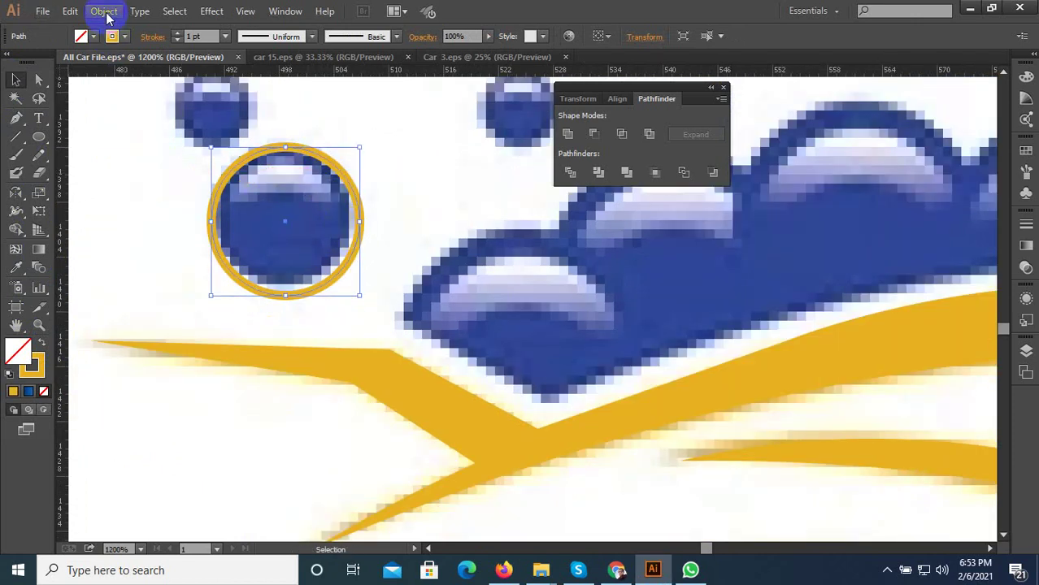
pyautogui.click(70, 10)
pyautogui.click(96, 86)
pyautogui.click(70, 10)
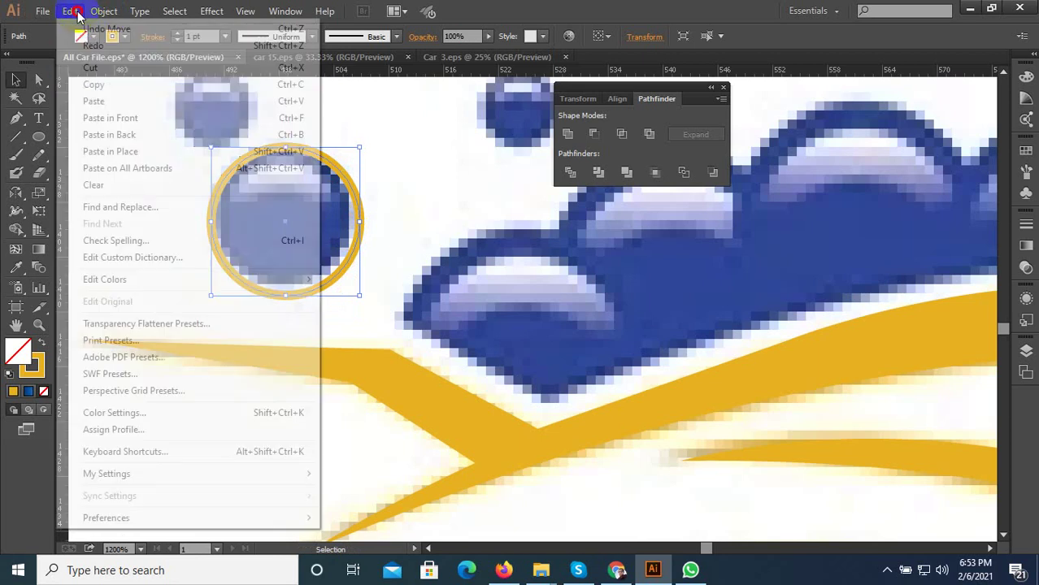
pyautogui.click(121, 100)
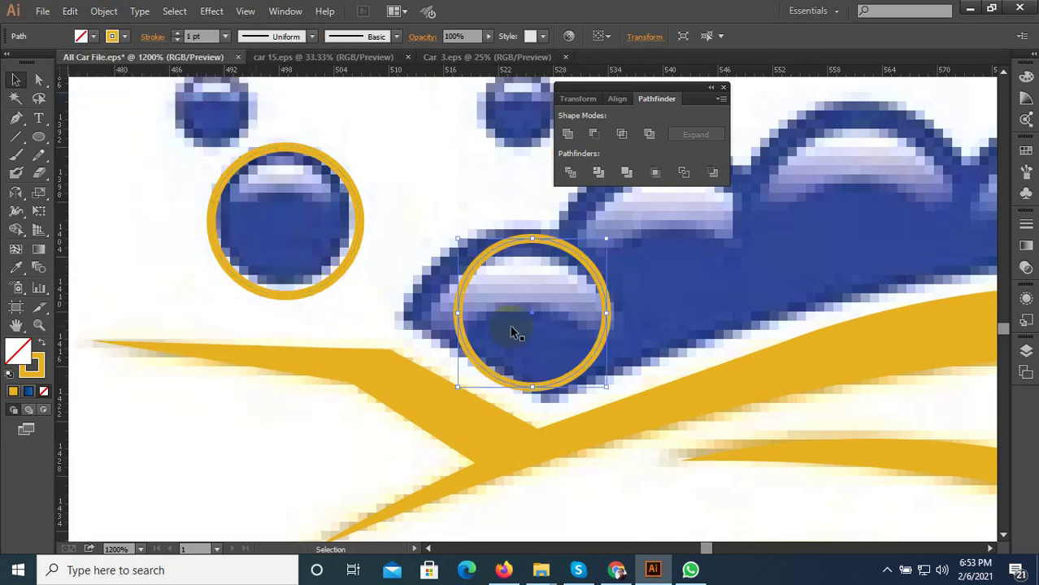
pyautogui.hotkey('ctrl', 'z')
# - Paste a copy of the circle outline in front and scale it down concentrically to sit inside the bubble's dark rim
pyautogui.click(70, 11)
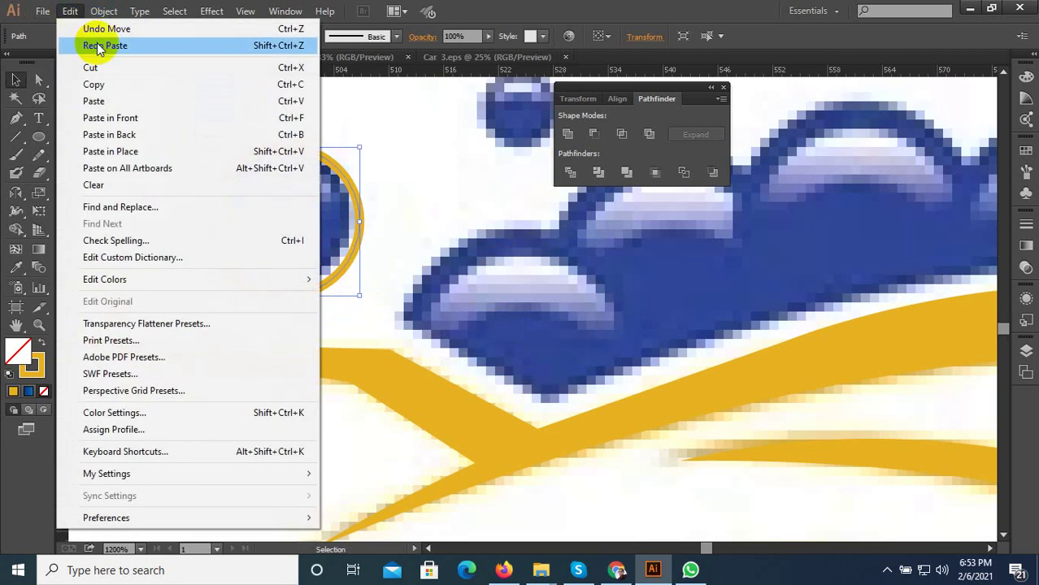
pyautogui.click(95, 84)
pyautogui.click(70, 11)
pyautogui.click(111, 118)
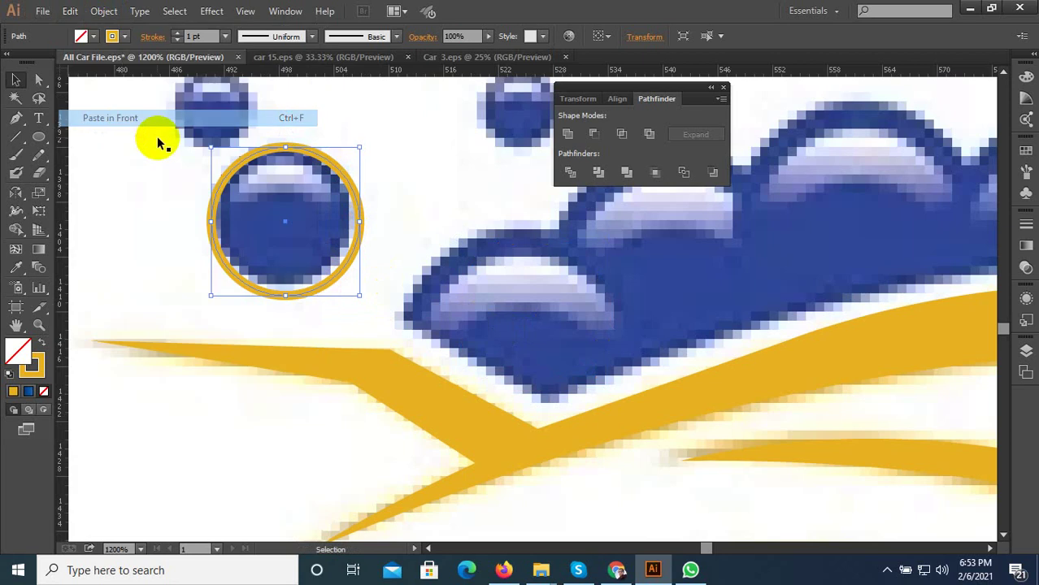
pyautogui.moveTo(359, 296); pyautogui.dragTo(336, 284)
pyautogui.scroll(2, 254, 185)
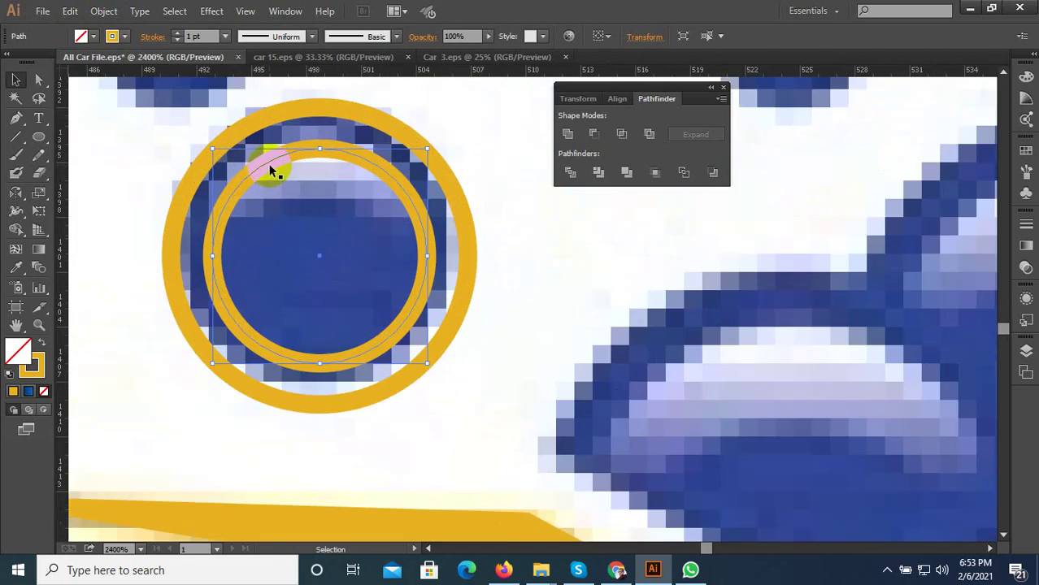
pyautogui.moveTo(269, 166); pyautogui.dragTo(271, 158)
pyautogui.hotkey('ctrl', 'z')
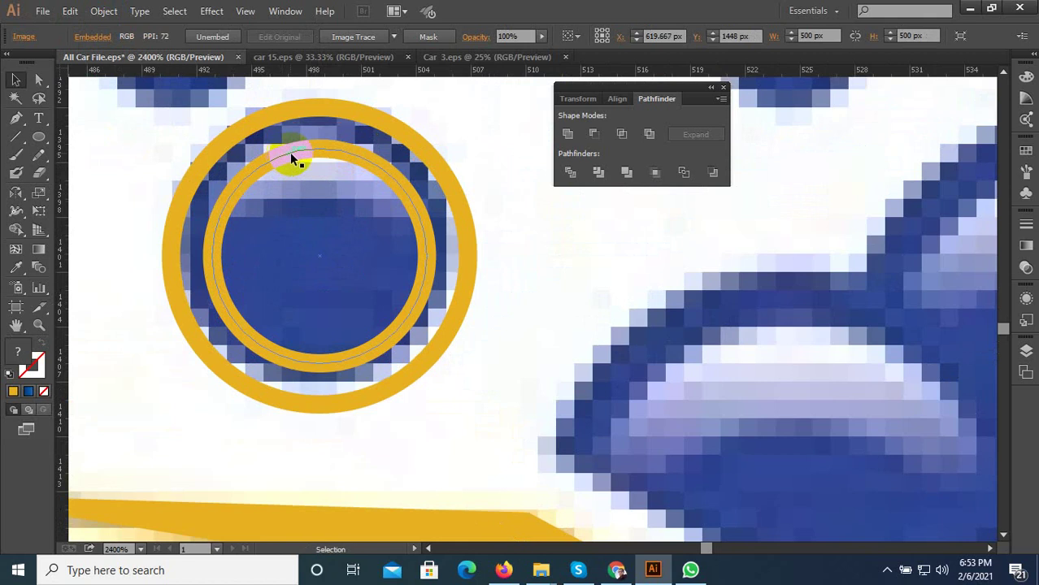
# - Swap the inner circle's fill and stroke to make it solid yellow, and enlarge it slightly about its centre
pyautogui.click(290, 153)
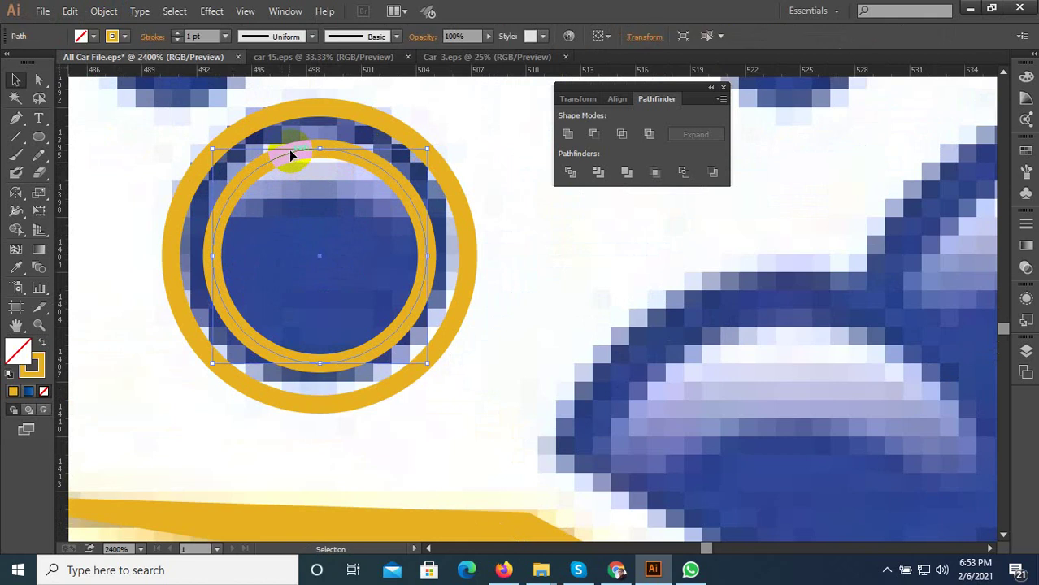
pyautogui.click(41, 348)
pyautogui.moveTo(308, 174); pyautogui.dragTo(308, 173)
pyautogui.hotkey('ctrl', 'z')
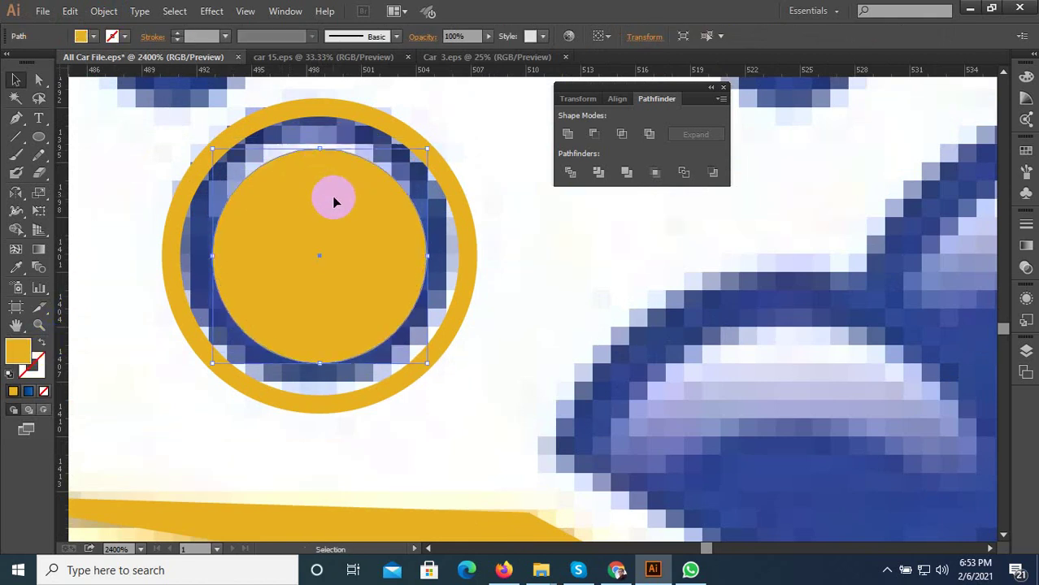
pyautogui.moveTo(424, 151); pyautogui.dragTo(446, 145)
pyautogui.click(346, 179)
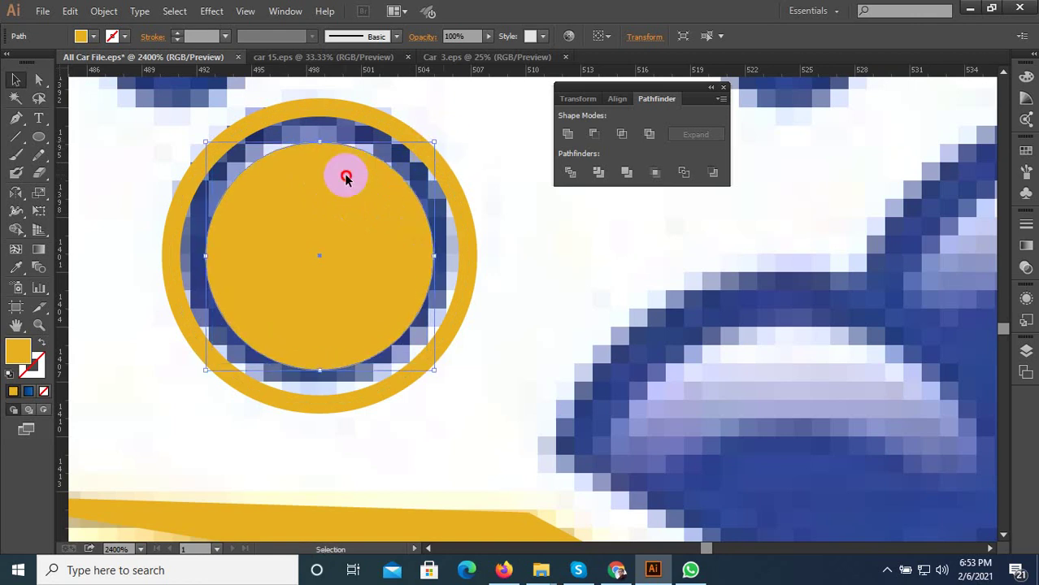
pyautogui.scroll(-2, 341, 220)
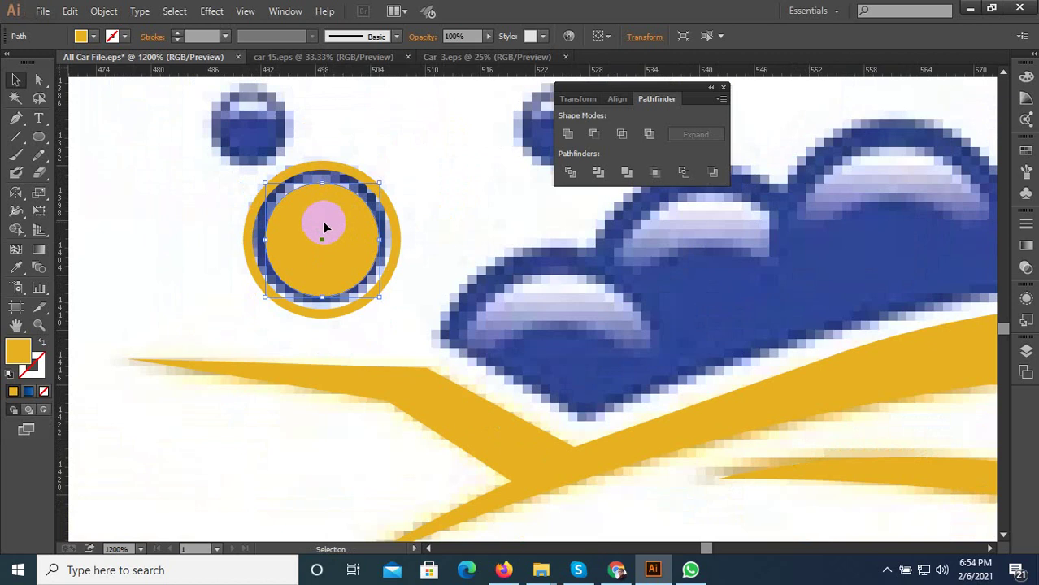
pyautogui.scroll(1, 311, 238)
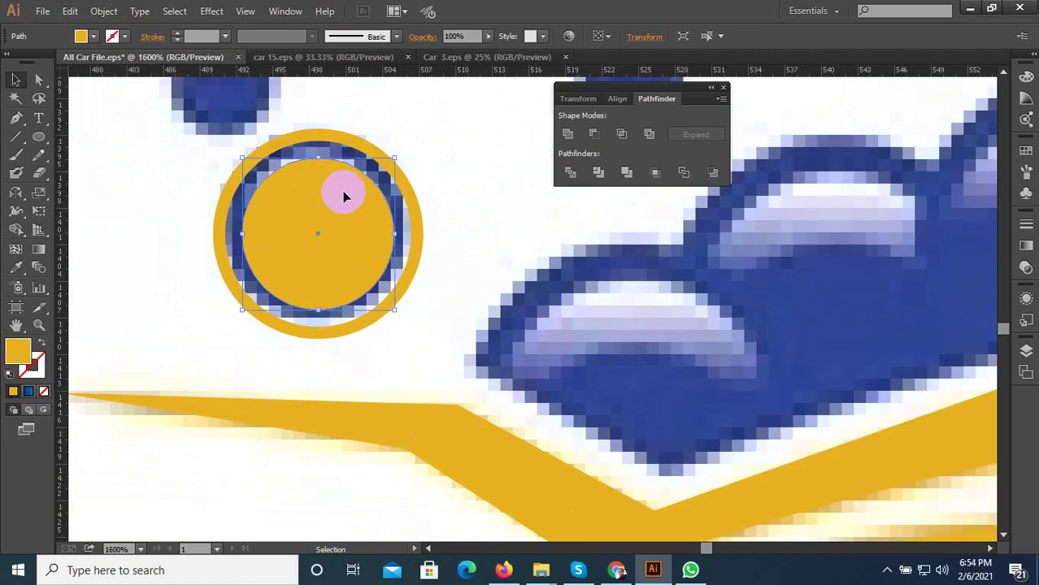
pyautogui.click(70, 12)
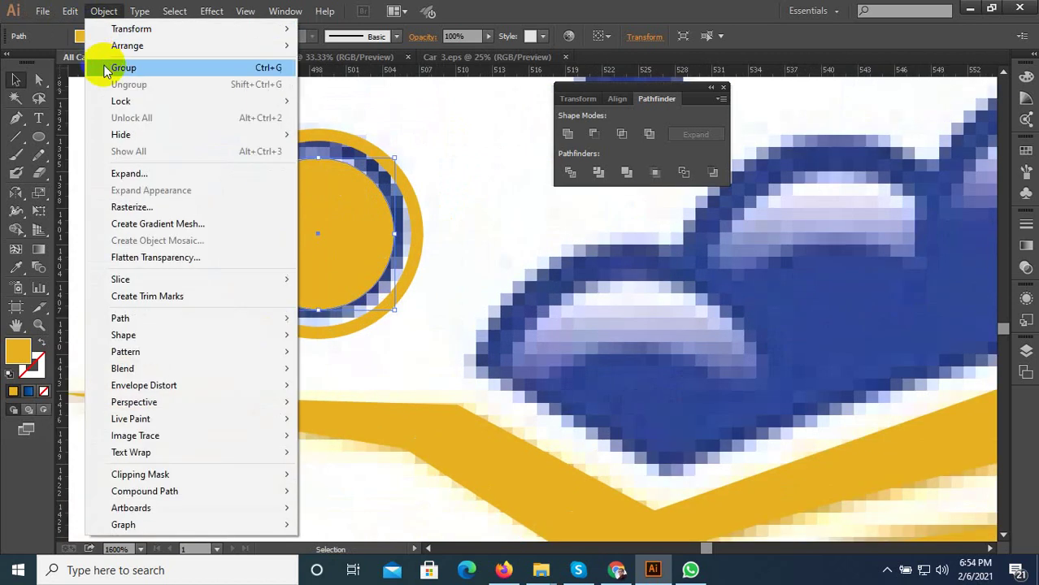
pyautogui.click(90, 85)
pyautogui.click(71, 12)
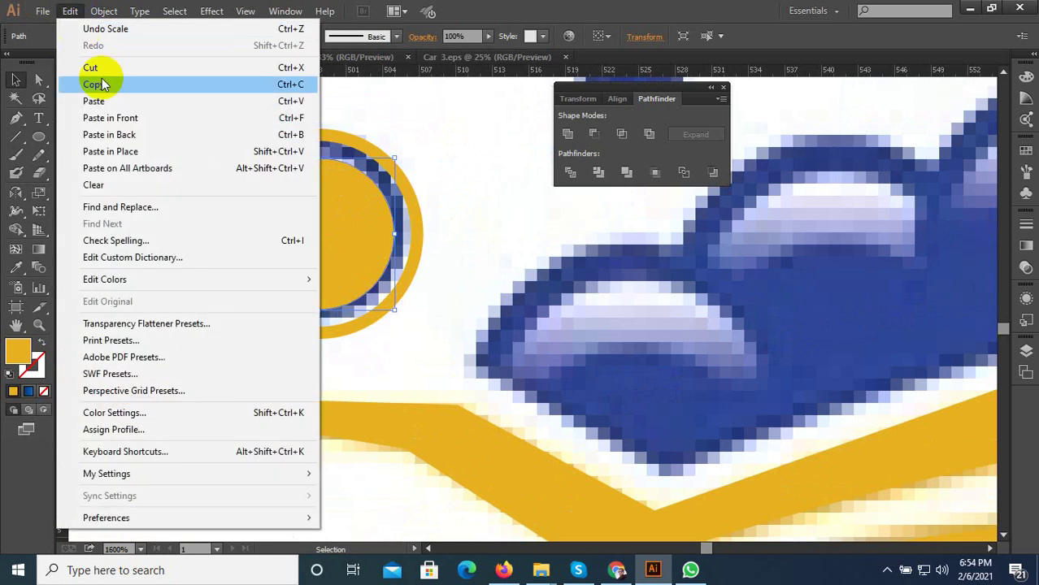
pyautogui.click(116, 100)
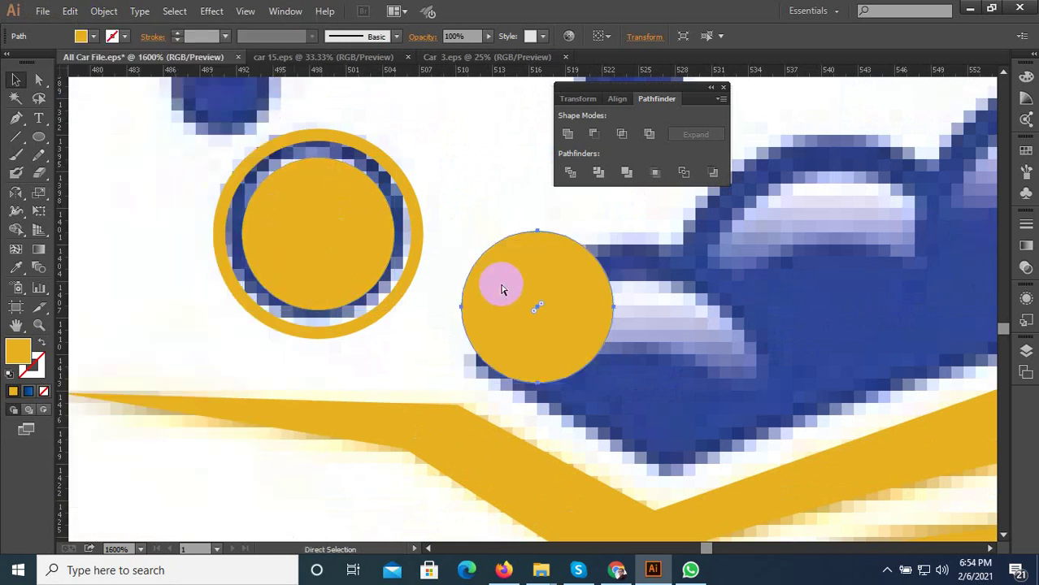
pyautogui.moveTo(501, 290); pyautogui.dragTo(344, 257)
pyautogui.click(71, 12)
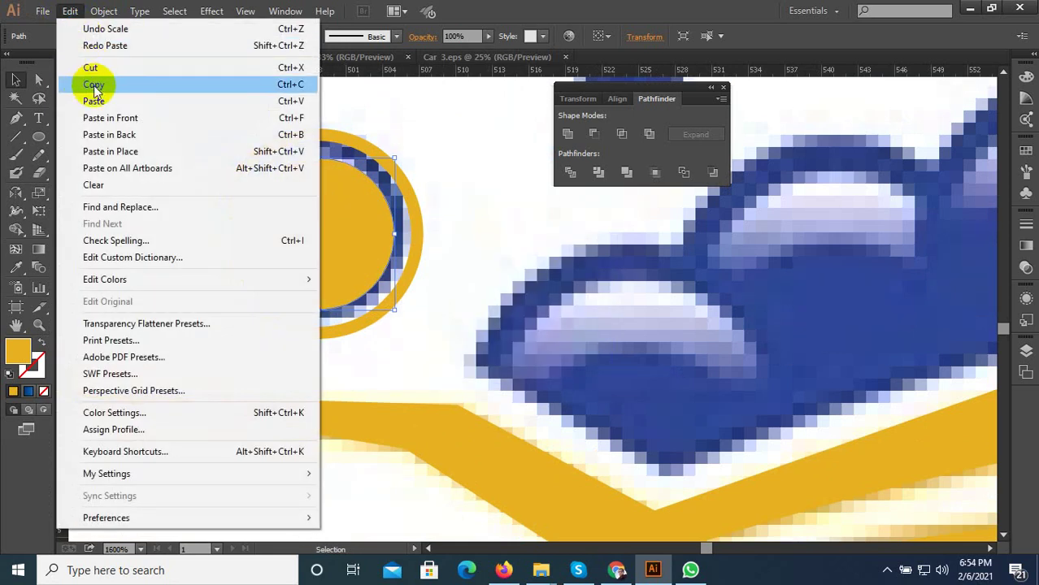
pyautogui.click(71, 11)
pyautogui.click(71, 11)
pyautogui.click(112, 103)
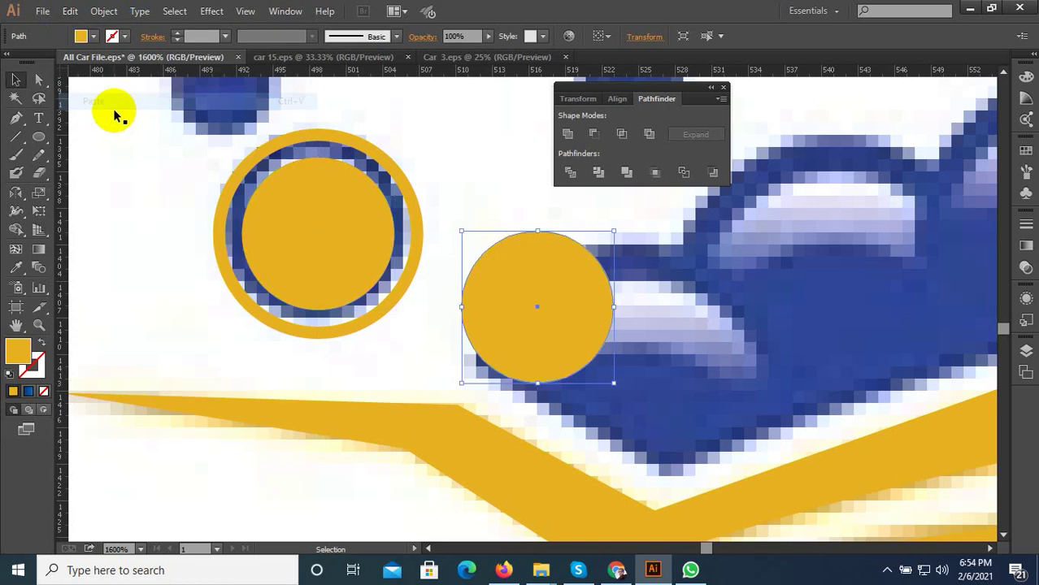
pyautogui.moveTo(522, 266); pyautogui.dragTo(382, 225)
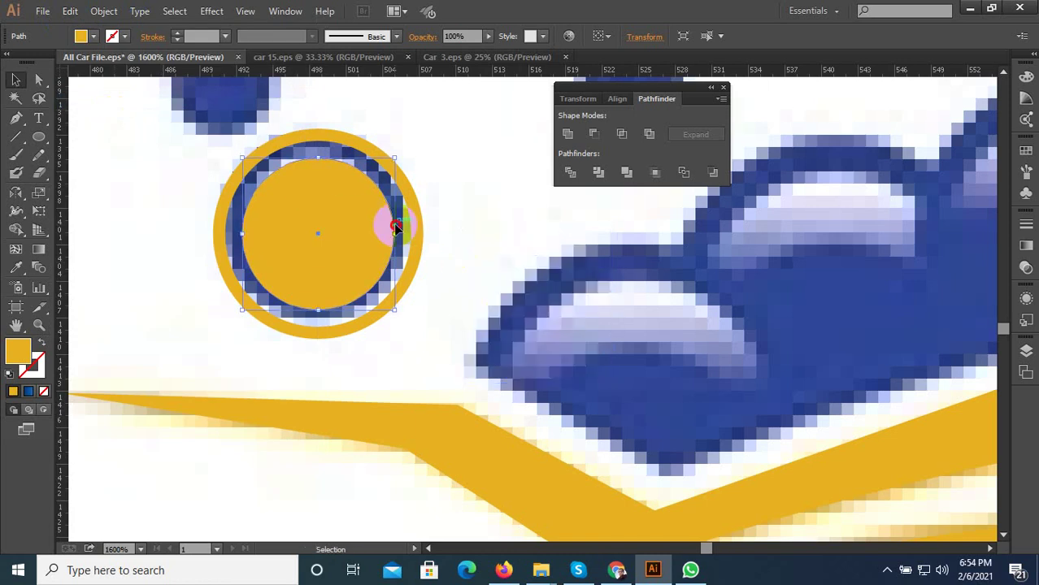
# - Paste a copy of the filled inner circle in front and reshape it into a flatter, slightly wider ellipse below the highlight
pyautogui.click(71, 11)
pyautogui.click(71, 11)
pyautogui.click(71, 11)
pyautogui.click(102, 115)
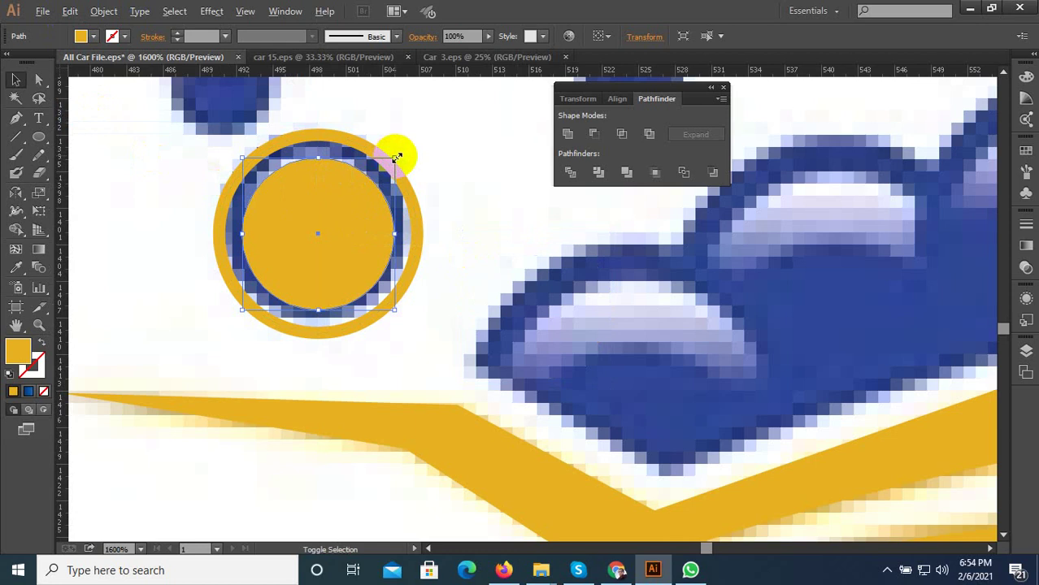
pyautogui.moveTo(398, 157); pyautogui.dragTo(389, 178)
pyautogui.moveTo(375, 235); pyautogui.dragTo(392, 235)
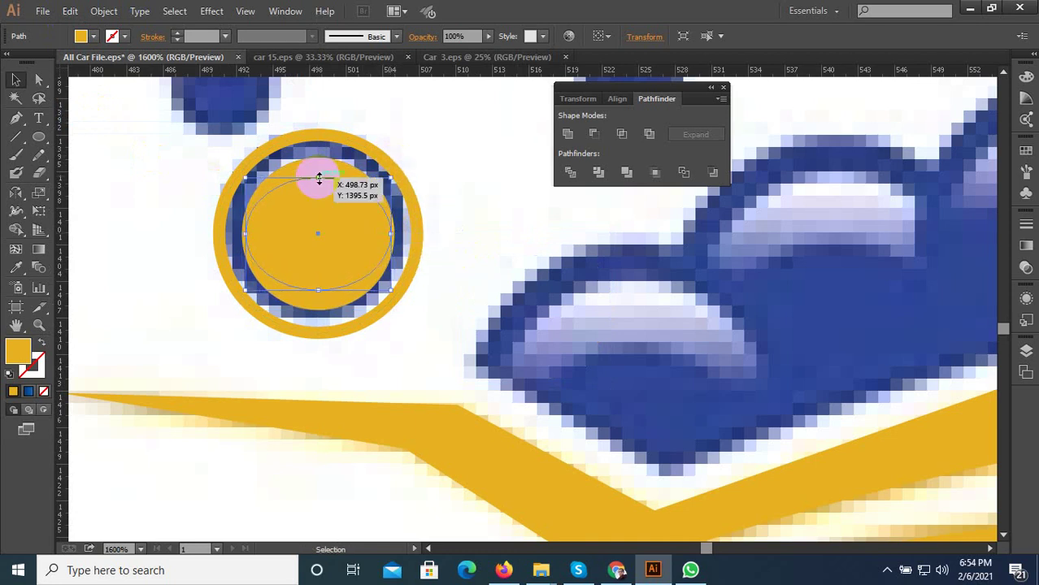
pyautogui.moveTo(317, 180); pyautogui.dragTo(318, 184)
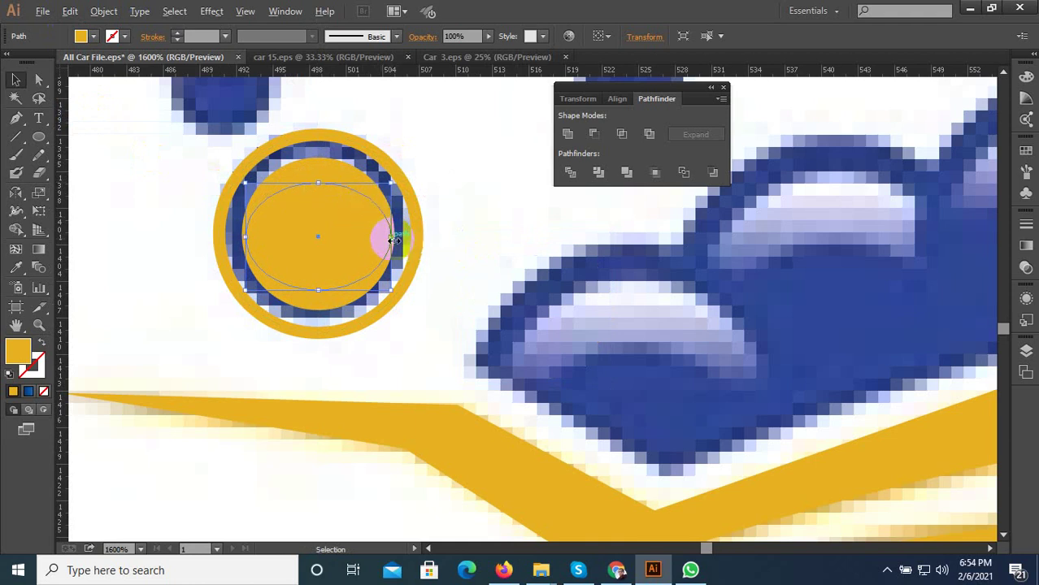
pyautogui.moveTo(393, 237); pyautogui.dragTo(398, 237)
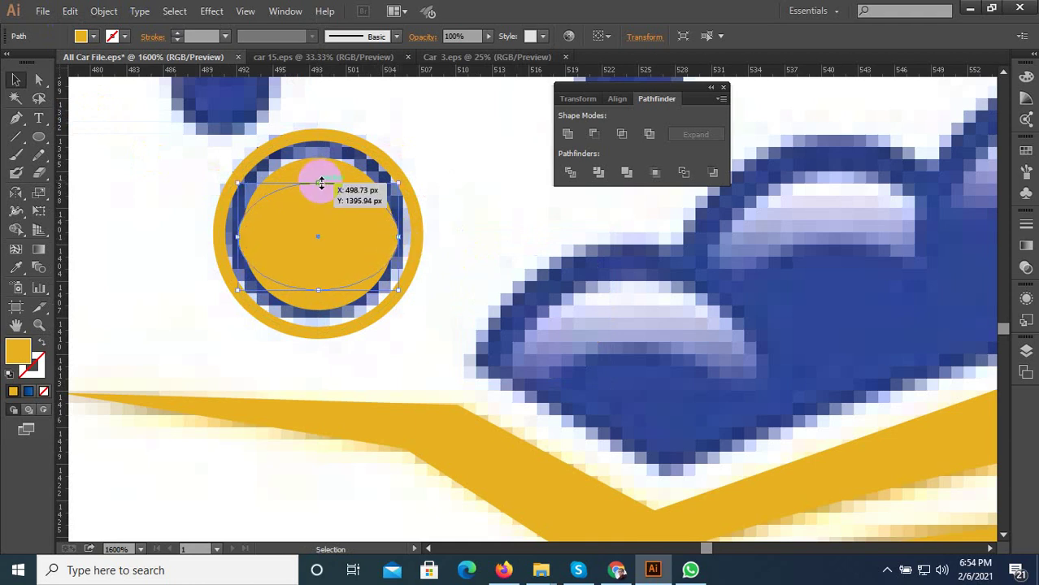
pyautogui.moveTo(321, 184); pyautogui.dragTo(320, 179)
# - Divide the inner circle and the ellipse with Pathfinder, and ungroup the resulting pieces
pyautogui.keyDown('shift'); pyautogui.click(321, 167); pyautogui.keyUp('shift')
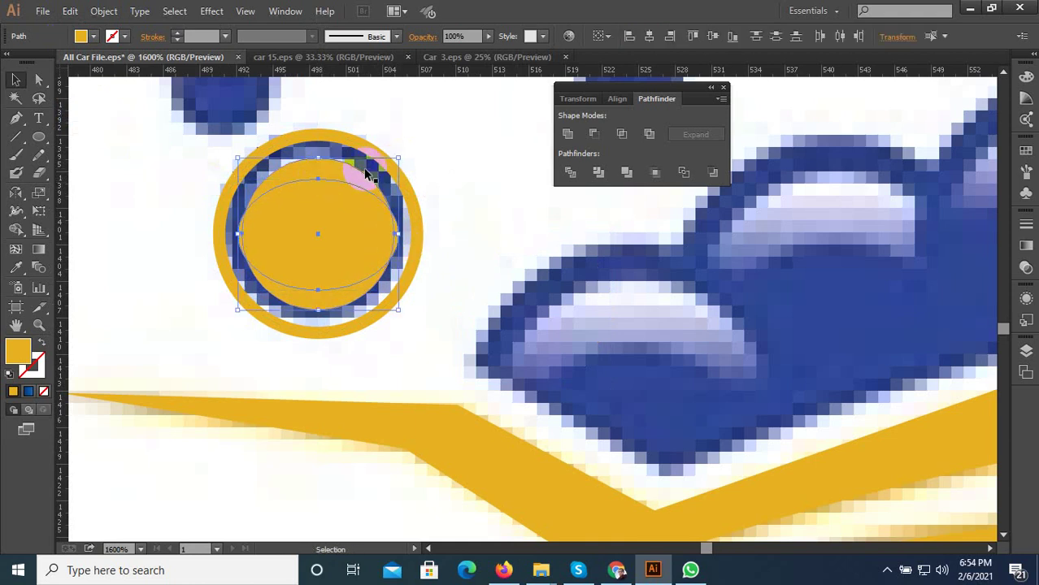
pyautogui.click(571, 174)
pyautogui.rightClick(306, 204)
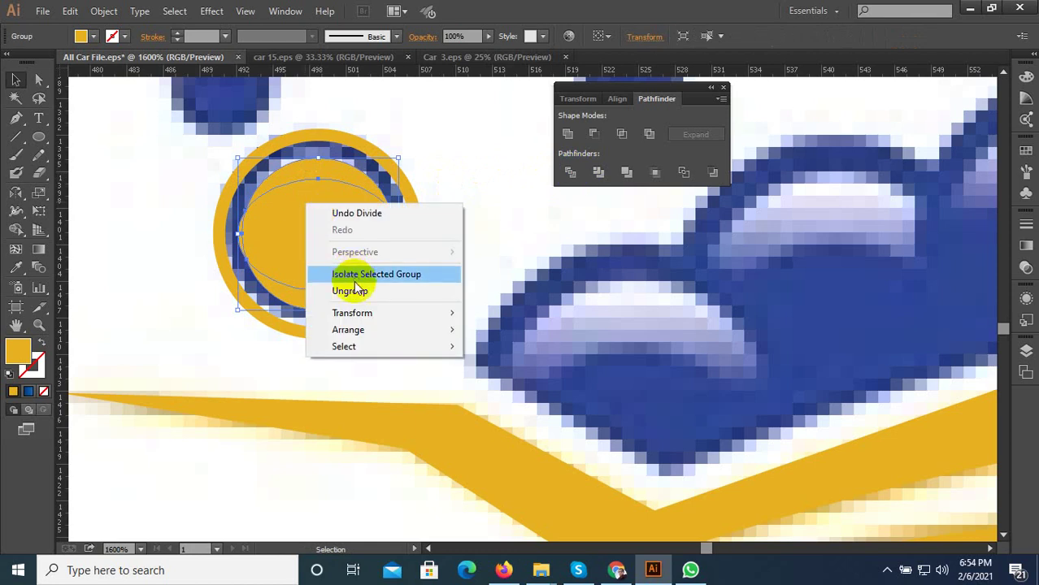
pyautogui.click(354, 286)
# - Delete the lower, central and side pieces so only the crescent highlight remains in the bubble
pyautogui.click(463, 300)
pyautogui.click(326, 296)
pyautogui.press('Delete')
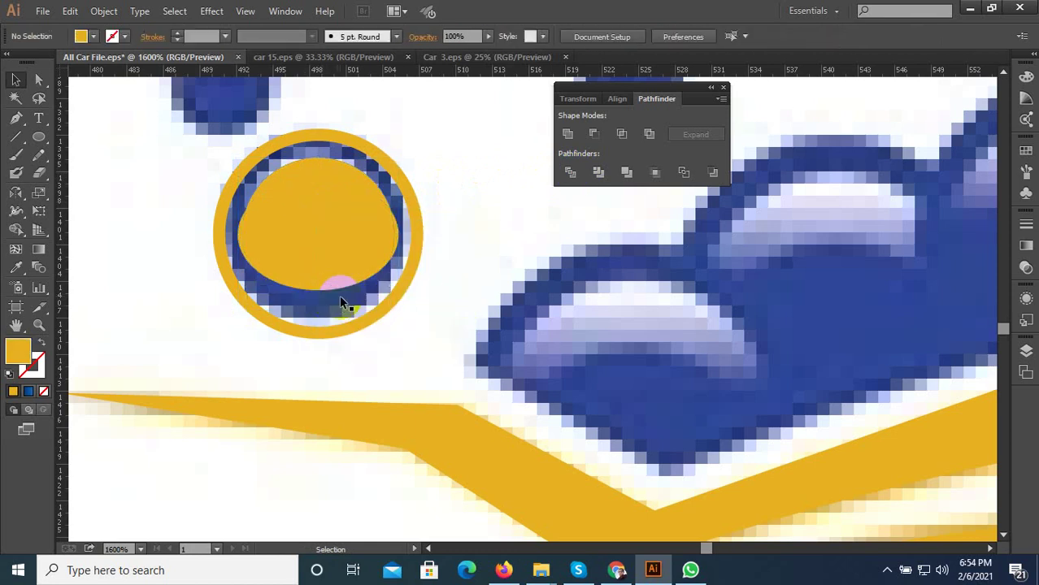
pyautogui.click(318, 278)
pyautogui.press('Delete')
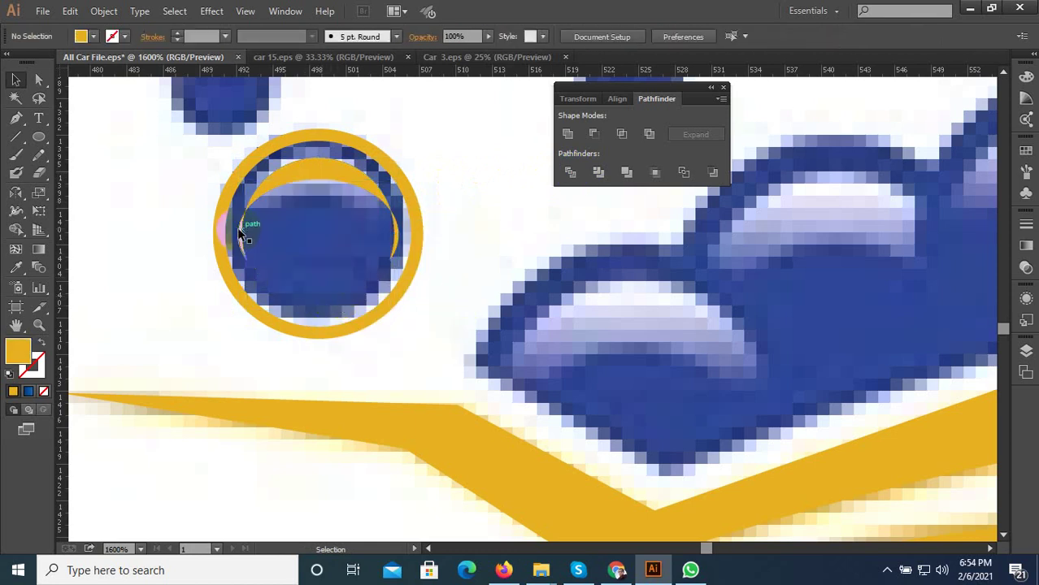
pyautogui.click(394, 228)
pyautogui.press('Delete')
# - Swap the outer circle's stroke and fill, and colour it with the reference logo's blue using the Eyedropper
pyautogui.click(416, 223)
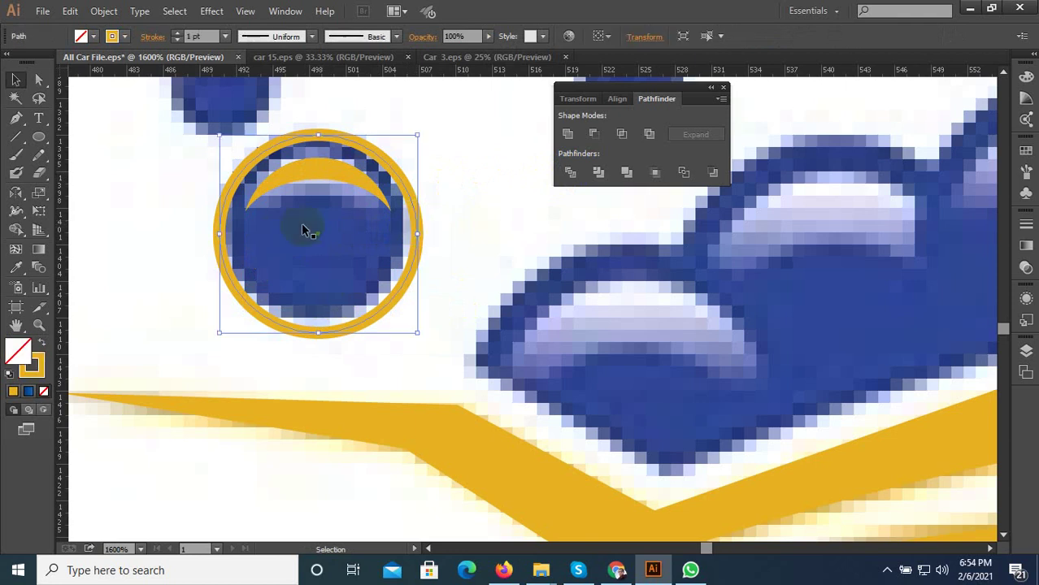
pyautogui.click(29, 309)
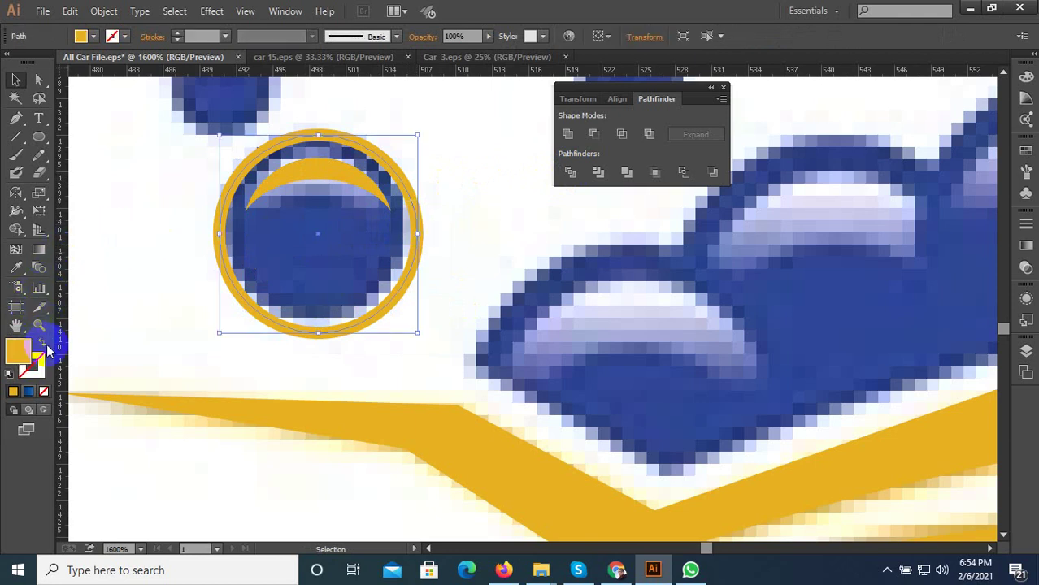
pyautogui.click(41, 341)
pyautogui.click(16, 268)
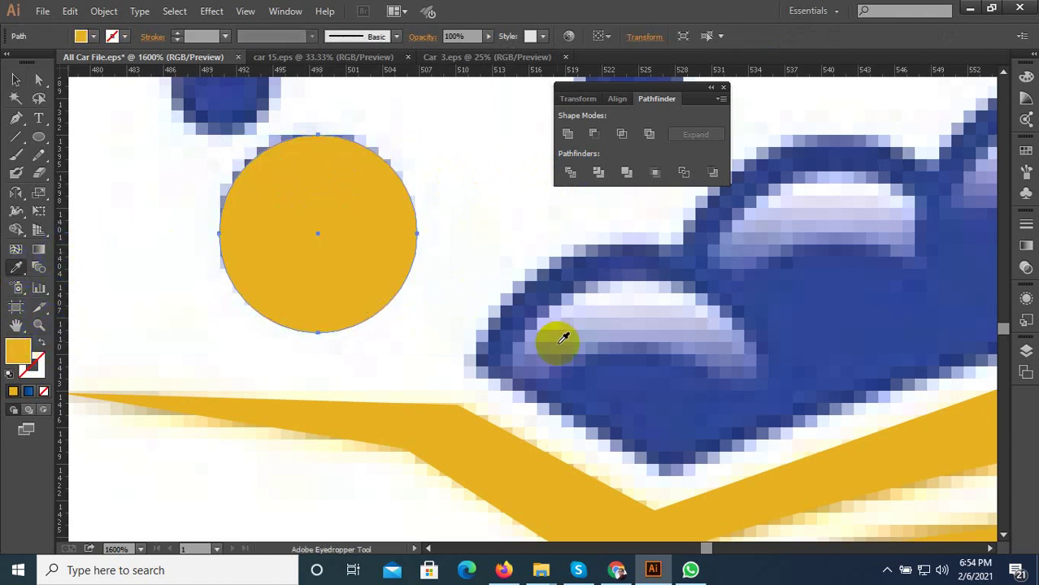
pyautogui.click(556, 342)
pyautogui.click(16, 79)
# - Select the blue circle together with the yellow crescent and trim them with Pathfinder
pyautogui.click(264, 195)
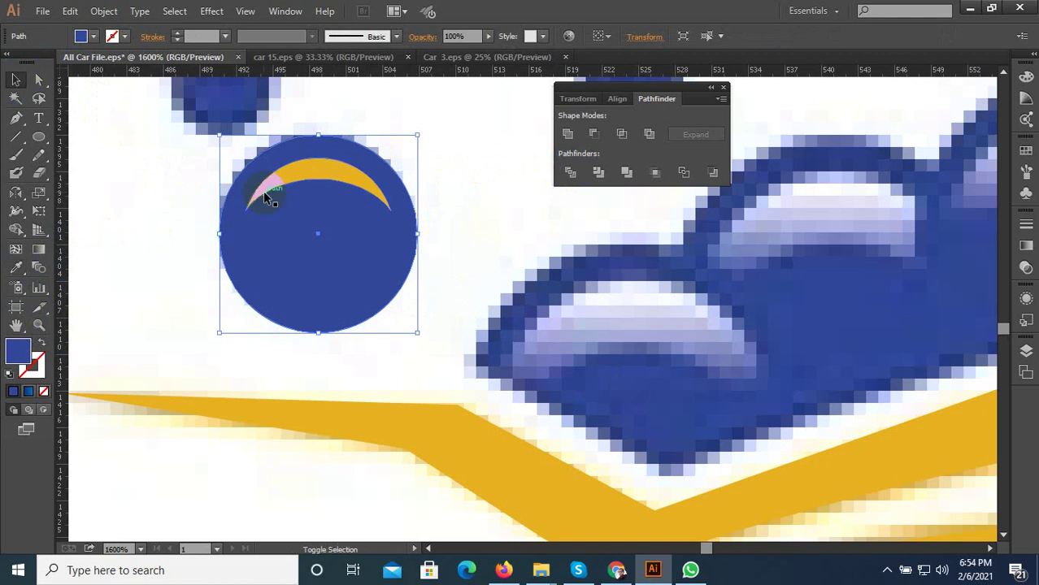
pyautogui.keyDown('shift'); pyautogui.click(310, 175); pyautogui.keyUp('shift')
pyautogui.scroll(2, 309, 185)
pyautogui.click(598, 173)
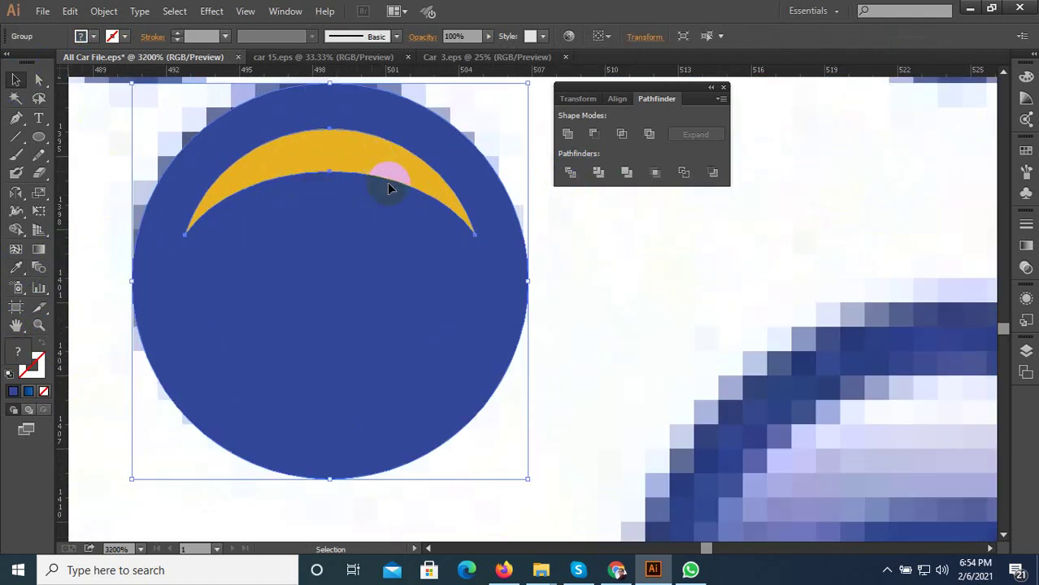
# - Divide and ungroup the circle and crescent, and delete the yellow crescent to leave a highlight cutout in the blue bubble
pyautogui.click(628, 263)
pyautogui.scroll(-2, 387, 262)
pyautogui.click(348, 208)
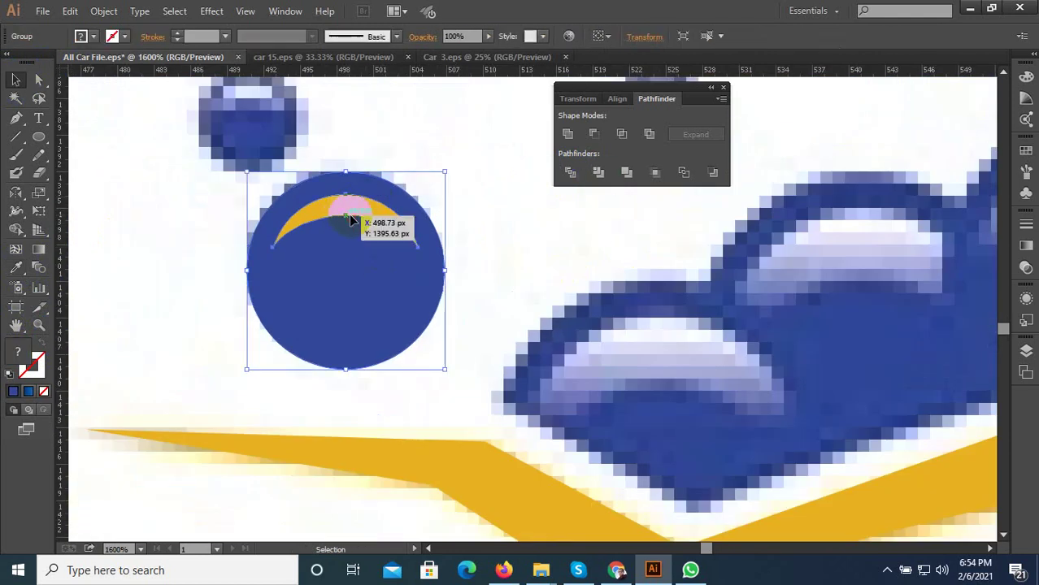
pyautogui.click(368, 218)
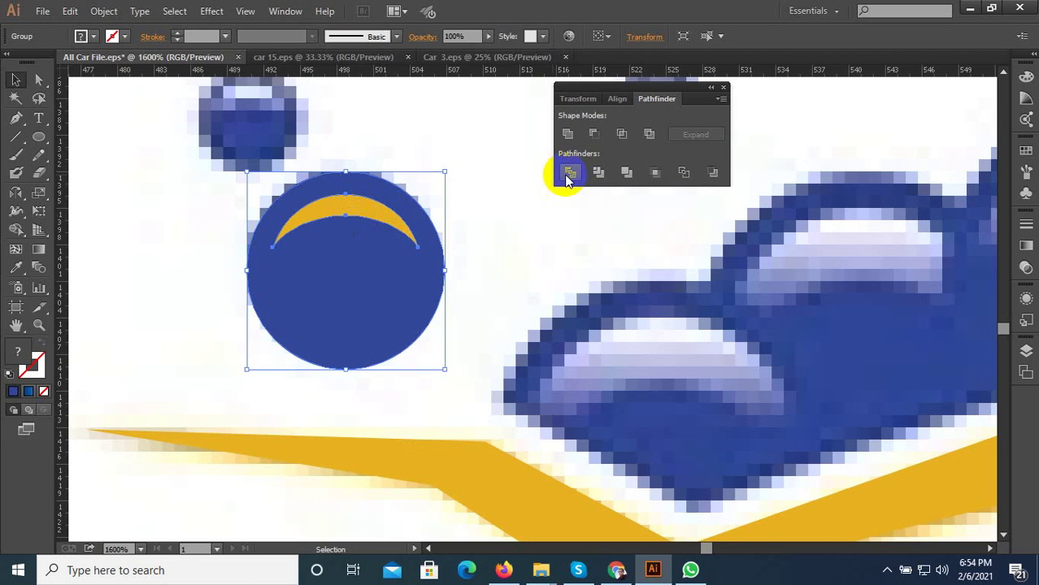
pyautogui.click(569, 173)
pyautogui.rightClick(370, 209)
pyautogui.click(411, 294)
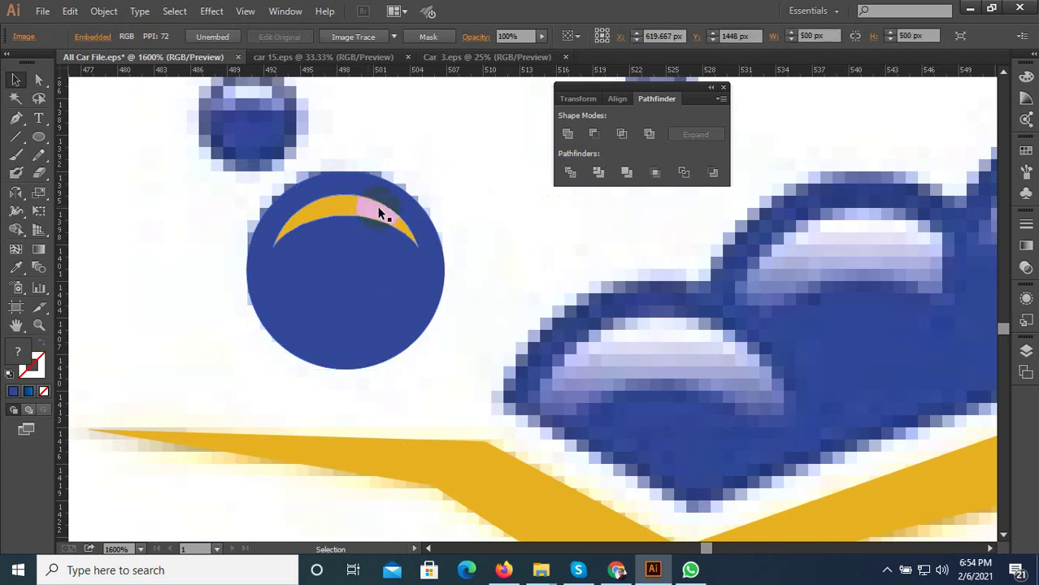
pyautogui.click(370, 206)
pyautogui.press('Delete')
pyautogui.click(380, 260)
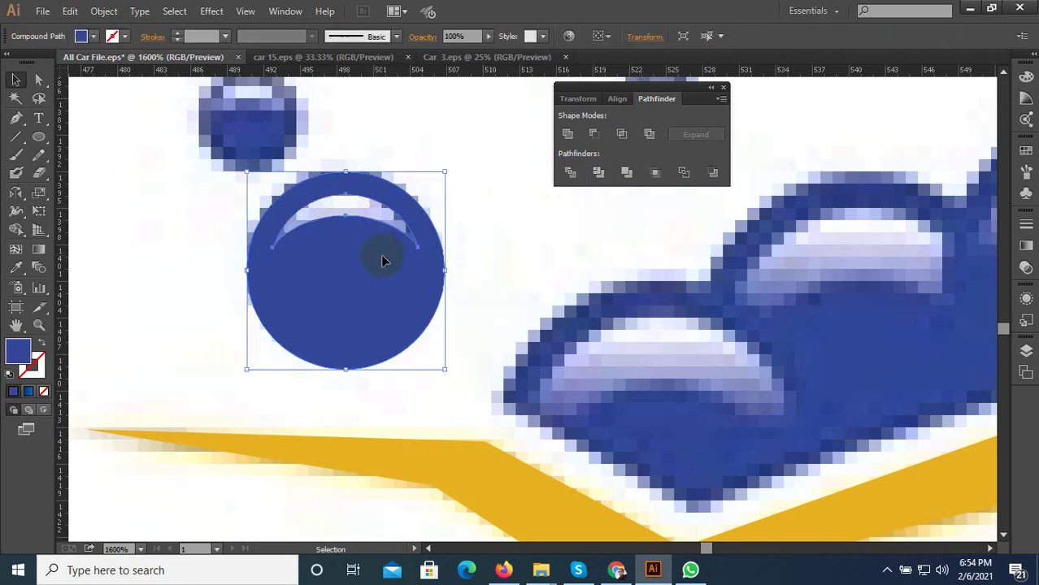
# - Duplicate the highlighted blue bubble and shrink the copy to fit over the small reference bubble above it
pyautogui.scroll(-1, 389, 260)
pyautogui.moveTo(381, 276); pyautogui.dragTo(339, 201)
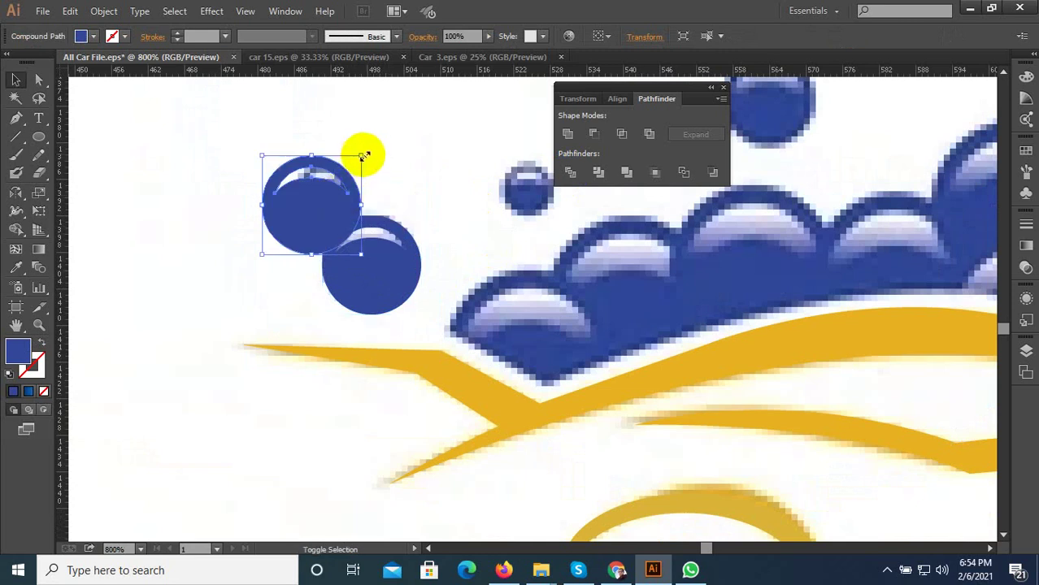
pyautogui.moveTo(363, 155); pyautogui.dragTo(361, 175)
pyautogui.moveTo(298, 214); pyautogui.dragTo(308, 194)
pyautogui.moveTo(355, 154); pyautogui.dragTo(276, 173)
# - Copy the small bubble onto the other small reference bubble nearer the foam
pyautogui.keyDown('shift'); pyautogui.click(355, 165); pyautogui.keyUp('shift')
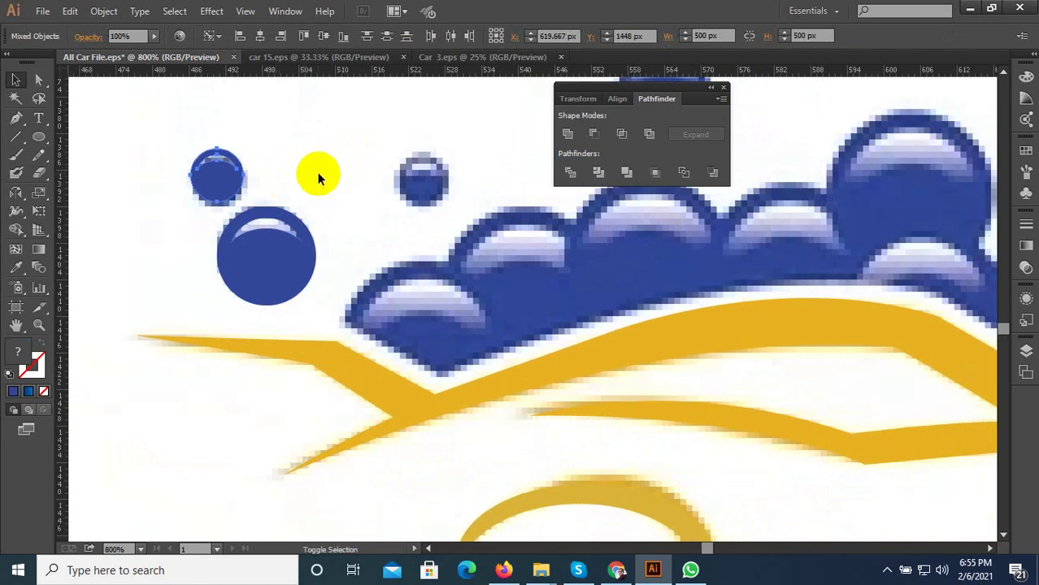
pyautogui.doubleClick(277, 181)
pyautogui.doubleClick(326, 181)
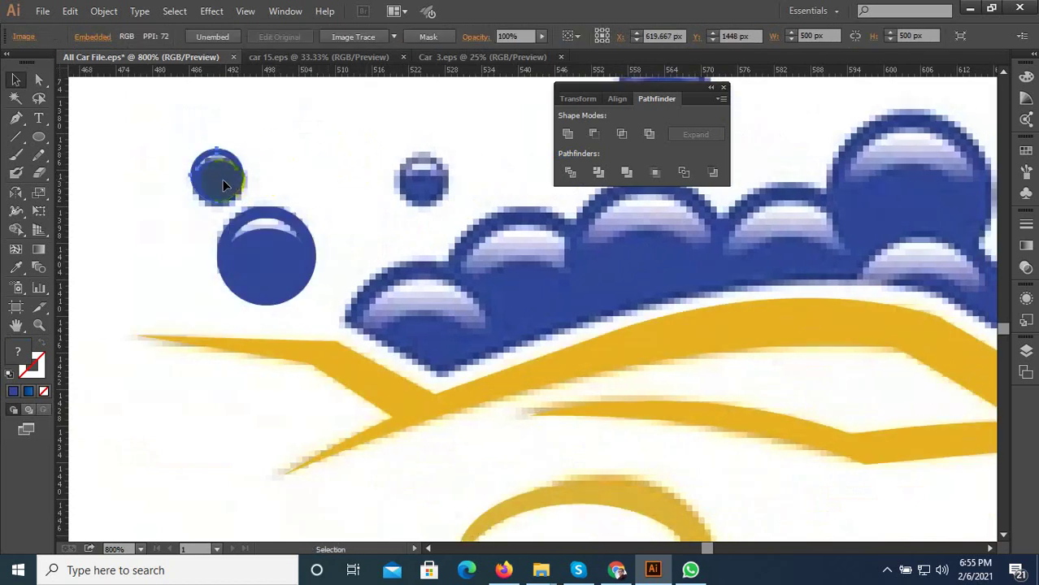
pyautogui.moveTo(223, 179); pyautogui.dragTo(348, 176)
# - Copy the larger bubble onto the leftmost bubble of the foam and enlarge it to match the reference
pyautogui.moveTo(198, 221); pyautogui.dragTo(365, 290)
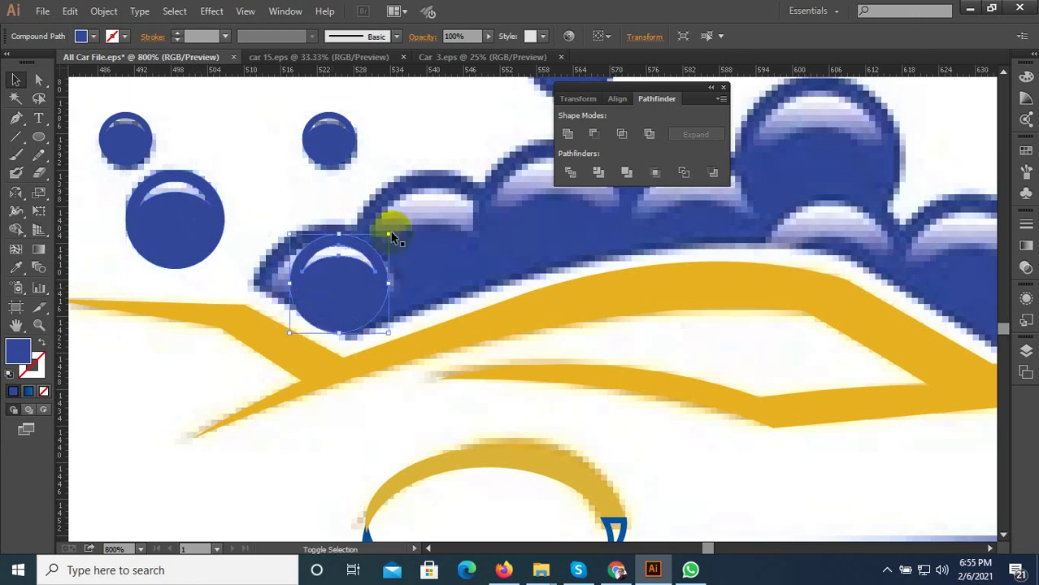
pyautogui.moveTo(389, 234); pyautogui.dragTo(429, 213)
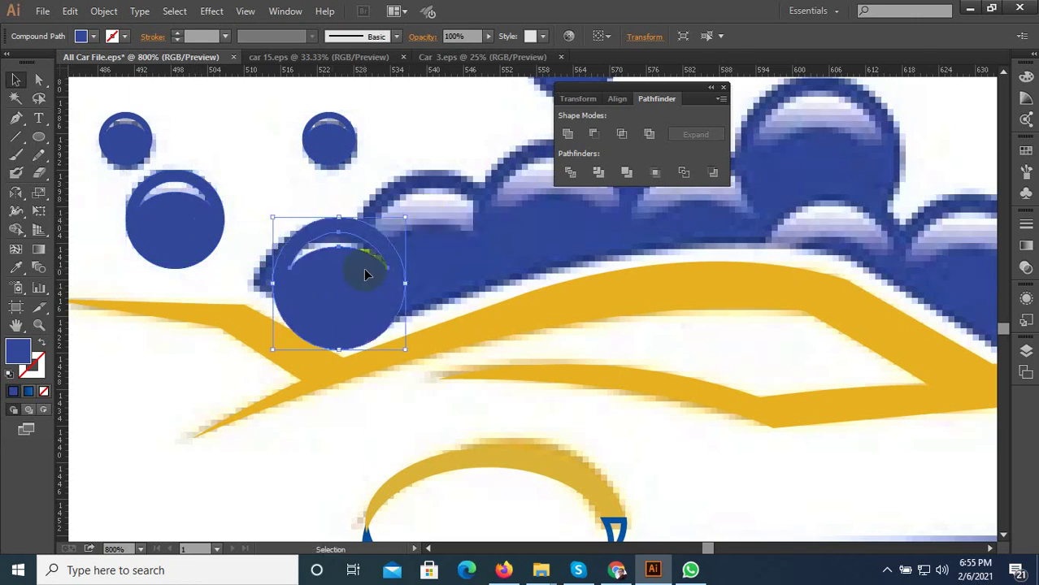
pyautogui.moveTo(364, 274); pyautogui.dragTo(348, 277)
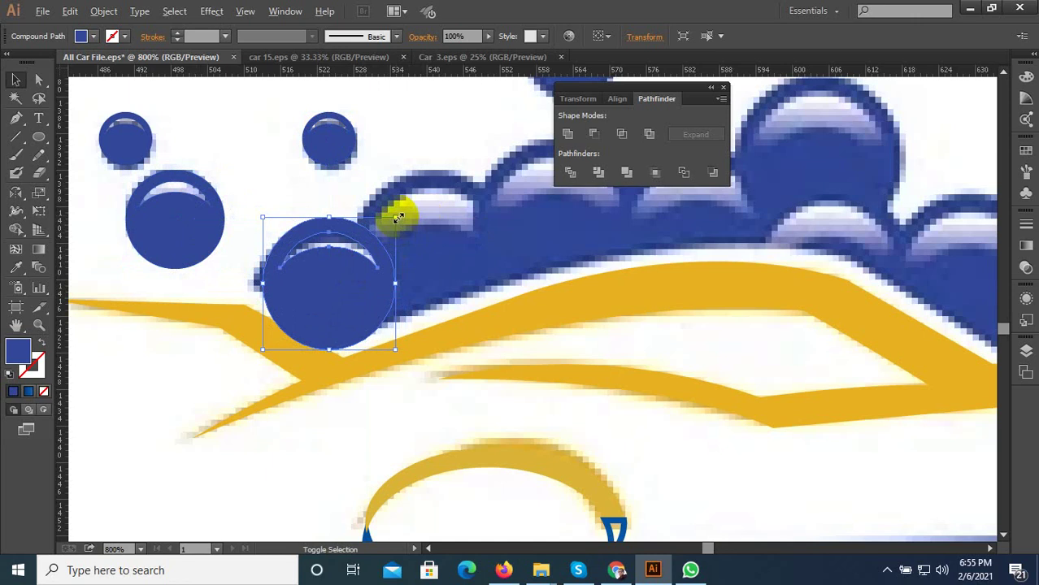
pyautogui.moveTo(398, 218); pyautogui.dragTo(413, 211)
# - Copy the enlarged bubble onto the next three reference bubbles along the foam above the car roof
pyautogui.moveTo(360, 269); pyautogui.dragTo(408, 286)
pyautogui.scroll(-2, 302, 335)
pyautogui.scroll(2, 379, 297)
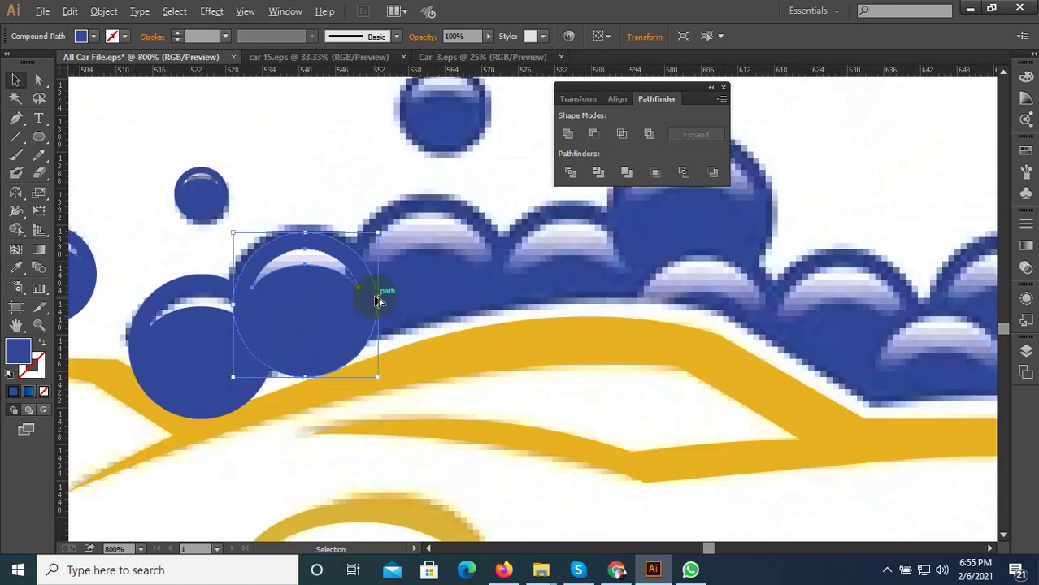
pyautogui.moveTo(325, 315); pyautogui.dragTo(413, 308)
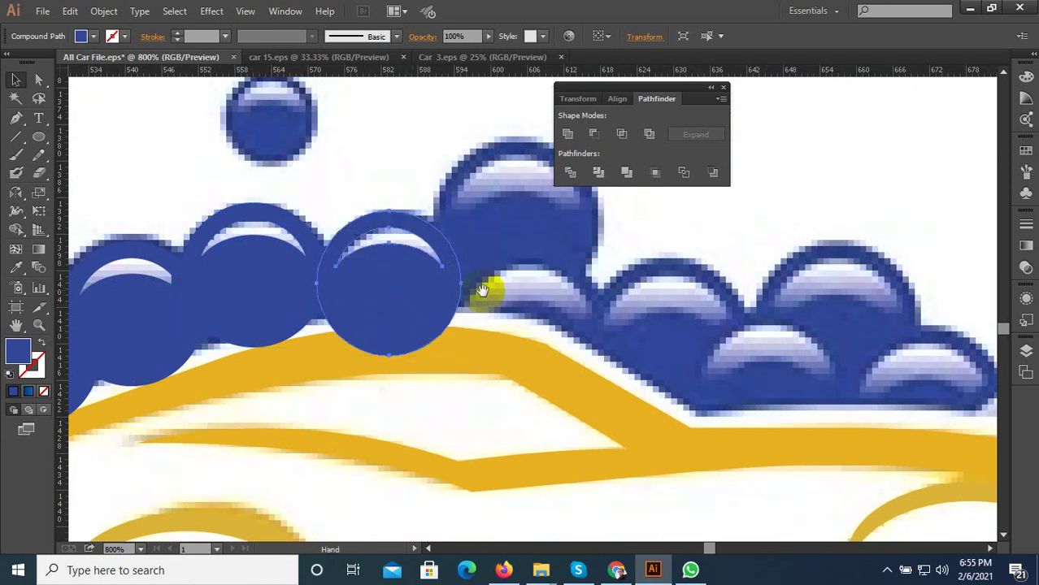
# - Copy bubbles onto the stacked pair in the middle of the foam and enlarge the upper one to match
pyautogui.moveTo(482, 290); pyautogui.dragTo(337, 318)
pyautogui.moveTo(273, 322); pyautogui.dragTo(383, 266)
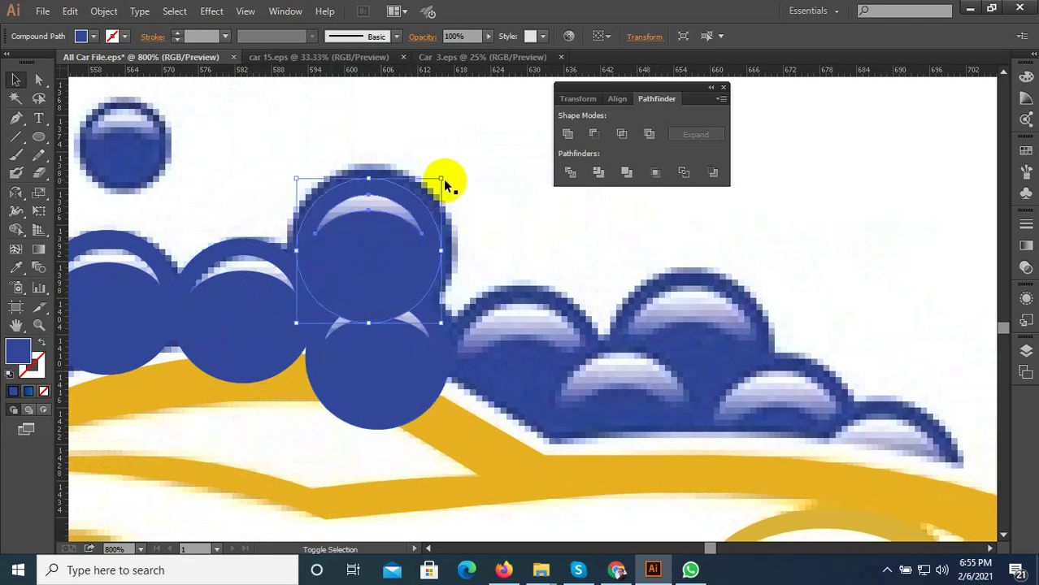
pyautogui.moveTo(443, 178); pyautogui.dragTo(449, 171)
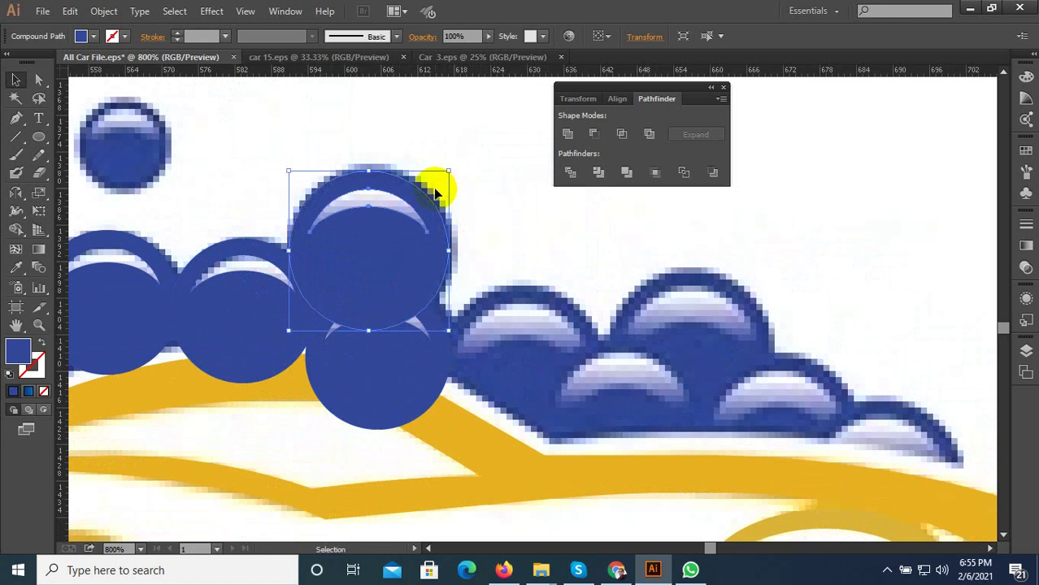
# - Cover the remaining foam bubbles down the car's front slope with copies of the blue bubble
pyautogui.scroll(-2, 237, 256)
pyautogui.click(308, 323)
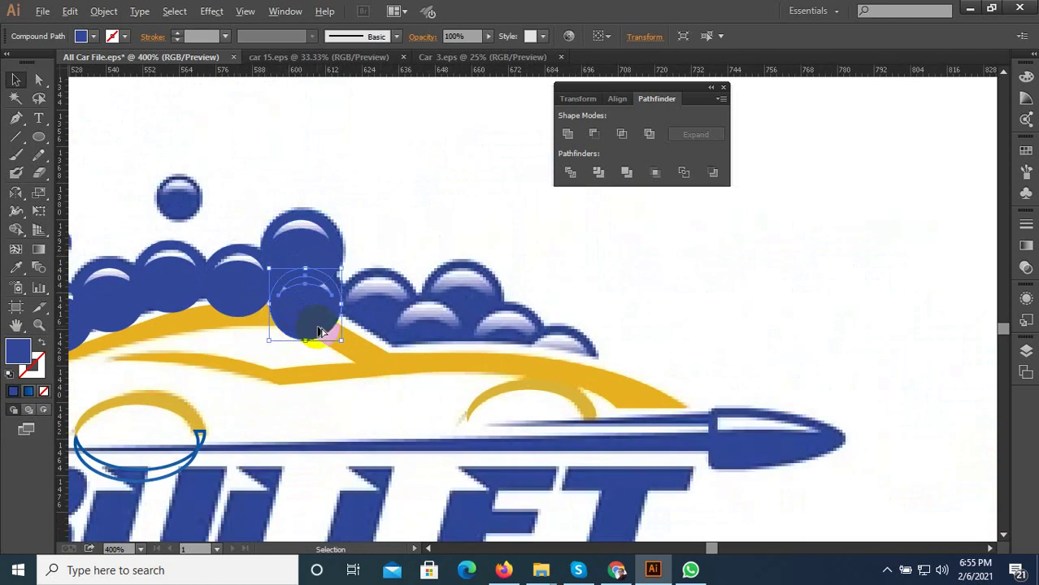
pyautogui.scroll(2, 312, 330)
pyautogui.click(288, 167)
pyautogui.moveTo(288, 167); pyautogui.dragTo(842, 400)
pyautogui.scroll(-4, 388, 292)
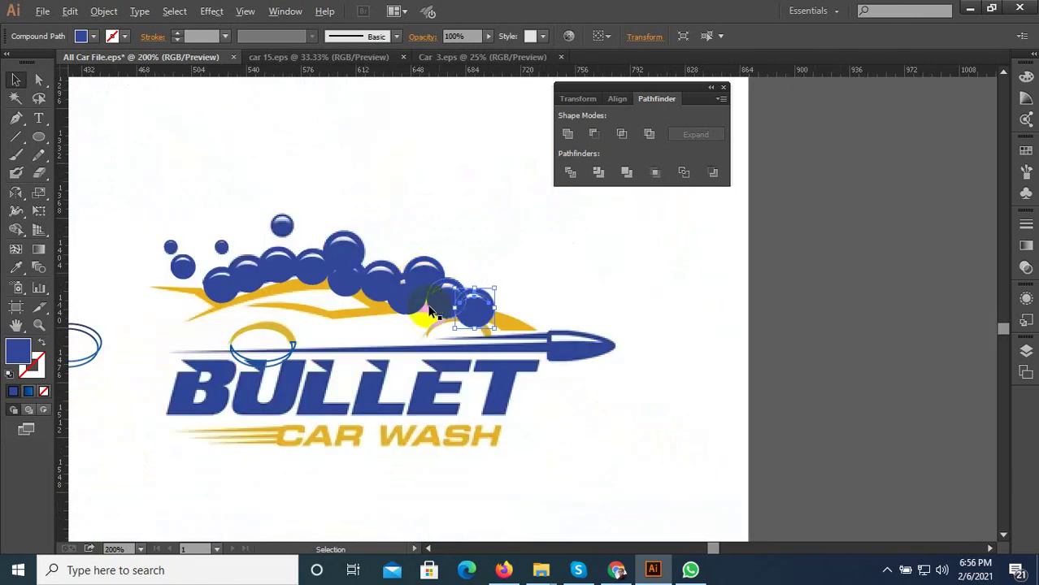
# - Offset the path of the yellow car outline by 2 px
pyautogui.scroll(2, 323, 301)
pyautogui.click(264, 285)
pyautogui.scroll(-2, 430, 321)
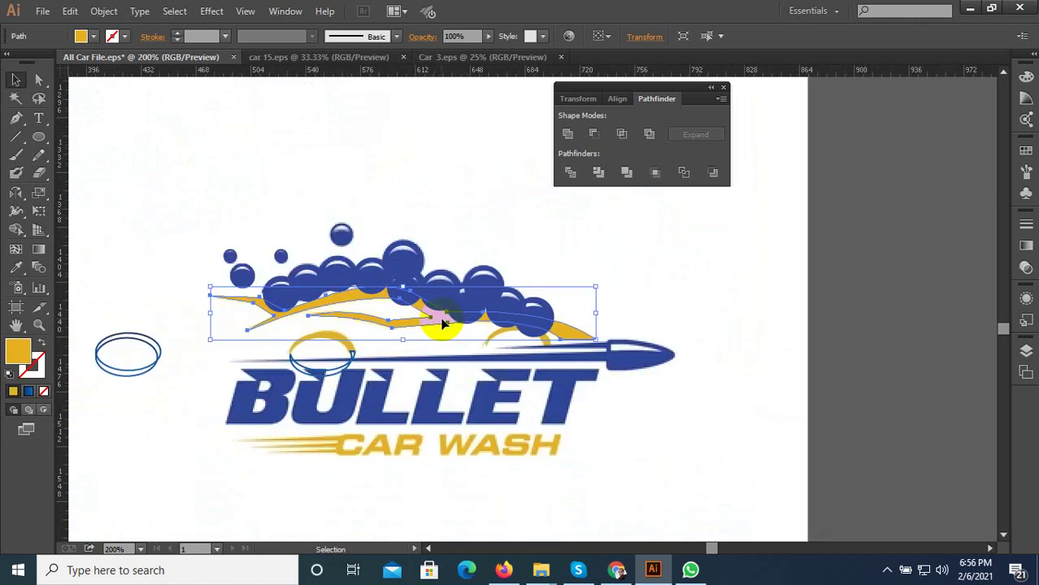
pyautogui.click(104, 10)
pyautogui.moveTo(159, 318)
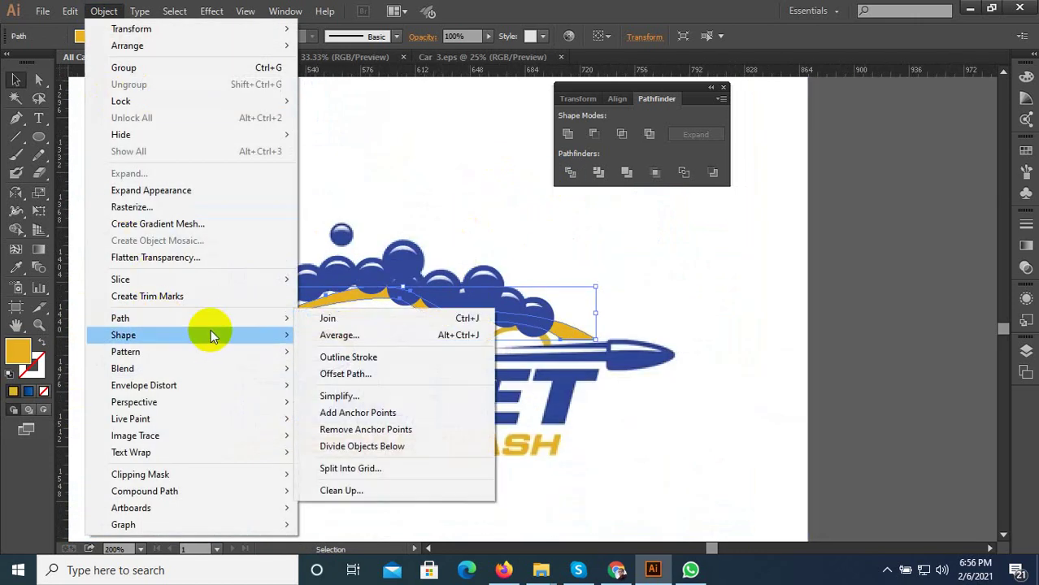
pyautogui.click(343, 372)
pyautogui.click(723, 301)
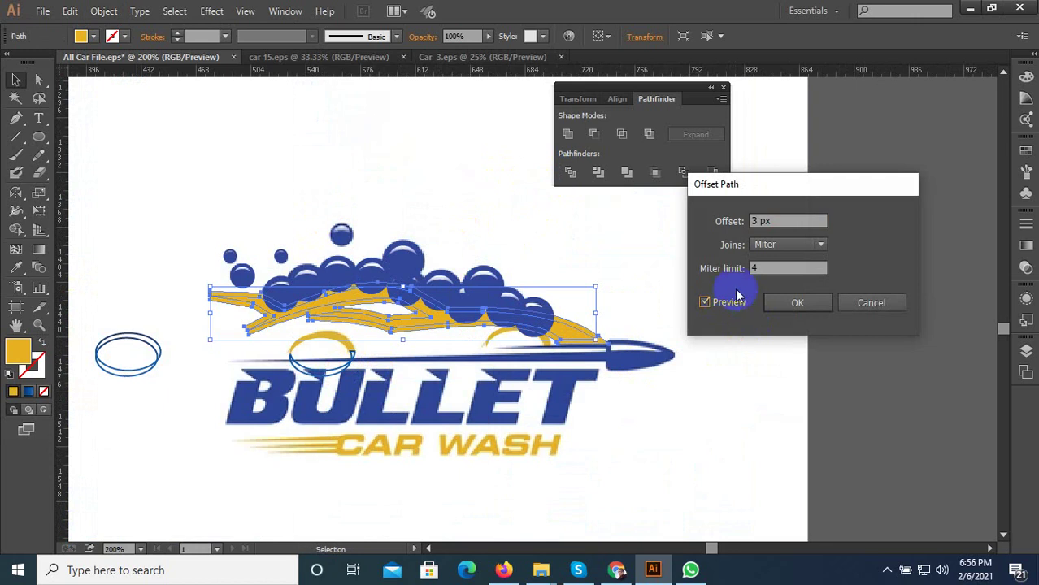
pyautogui.click(764, 221)
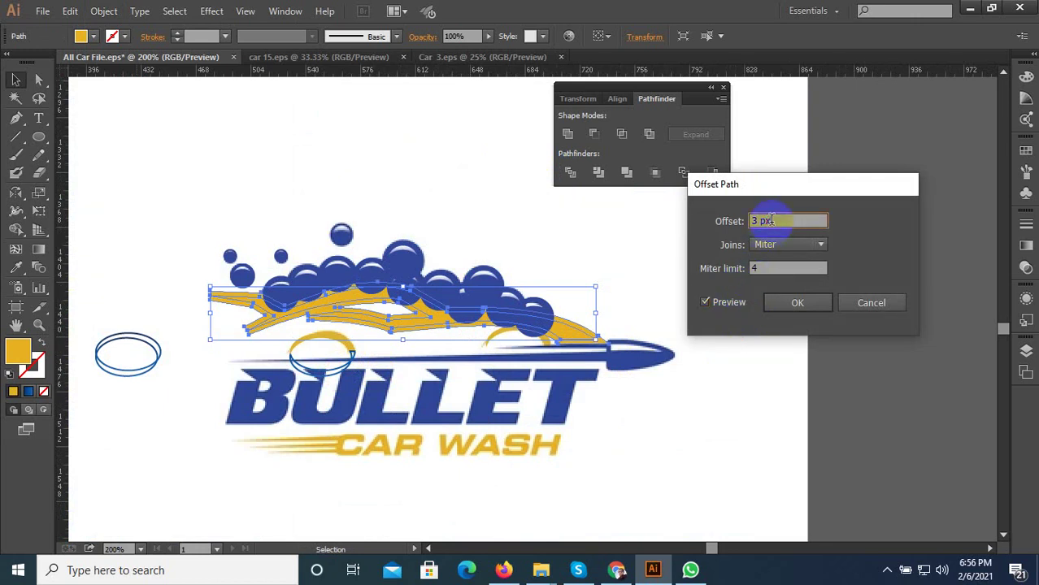
pyautogui.press('Down')
pyautogui.click(800, 302)
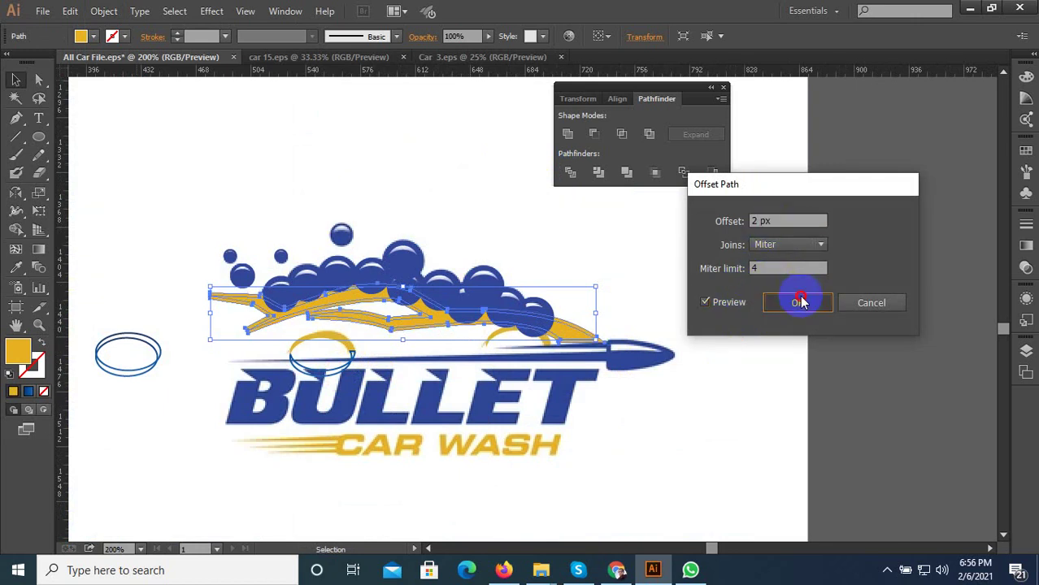
# - Move the reference logo image aside, clear of the traced artwork
pyautogui.scroll(-2, 530, 358)
pyautogui.click(713, 398)
pyautogui.moveTo(417, 456); pyautogui.dragTo(775, 466)
pyautogui.scroll(2, 472, 342)
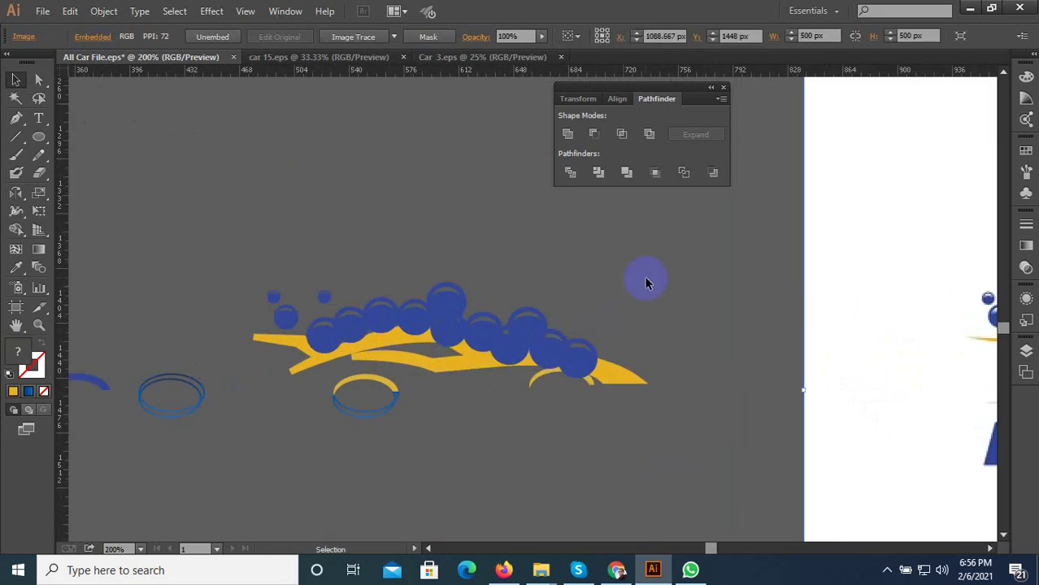
# - Select the bubbles together with the offset car outline, divide them with Pathfinder and ungroup the pieces
pyautogui.click(281, 367)
pyautogui.scroll(3, 318, 350)
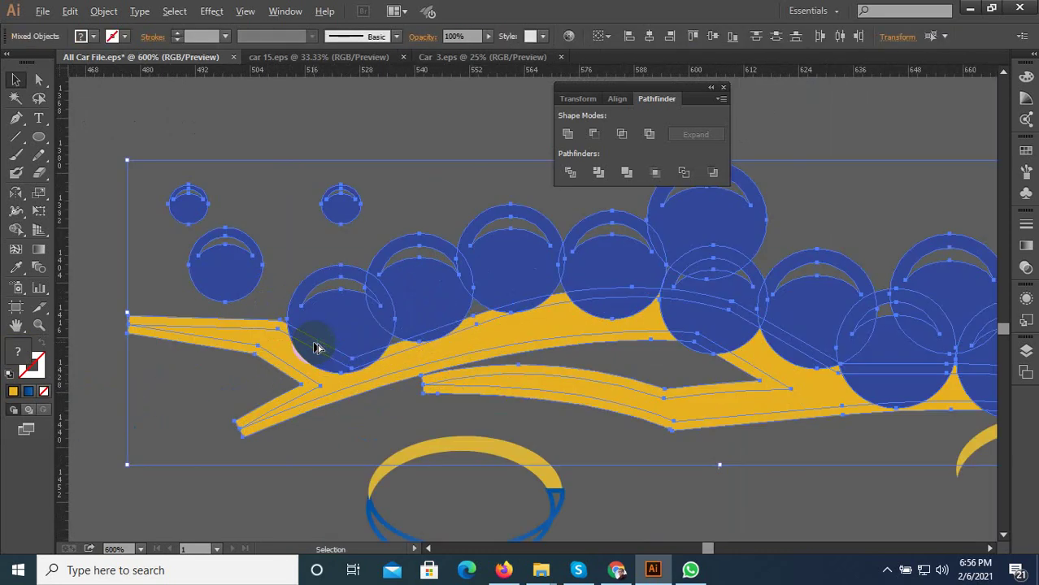
pyautogui.scroll(-1, 409, 354)
pyautogui.scroll(-1, 447, 355)
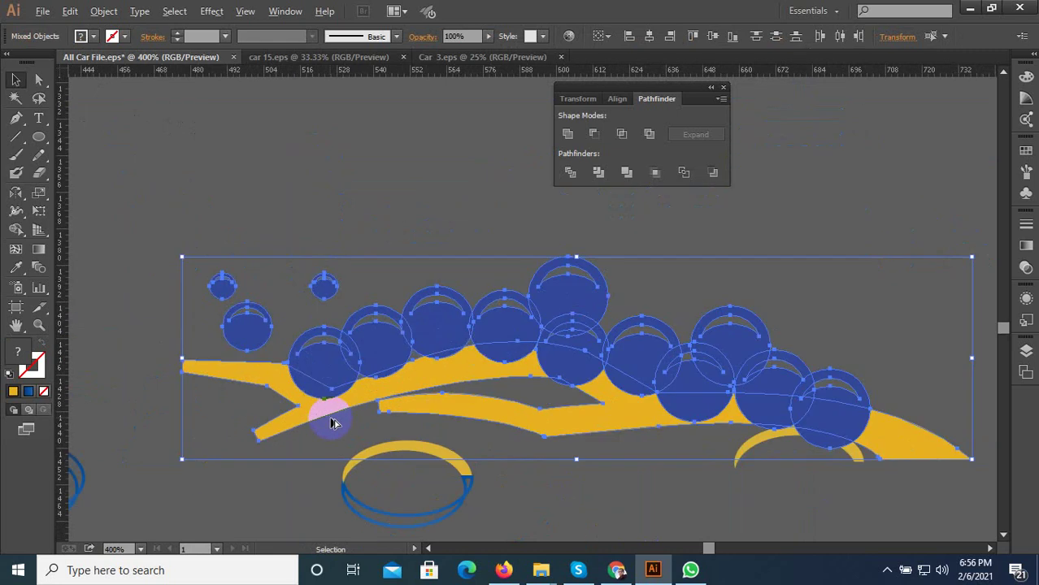
pyautogui.click(569, 174)
pyautogui.rightClick(575, 296)
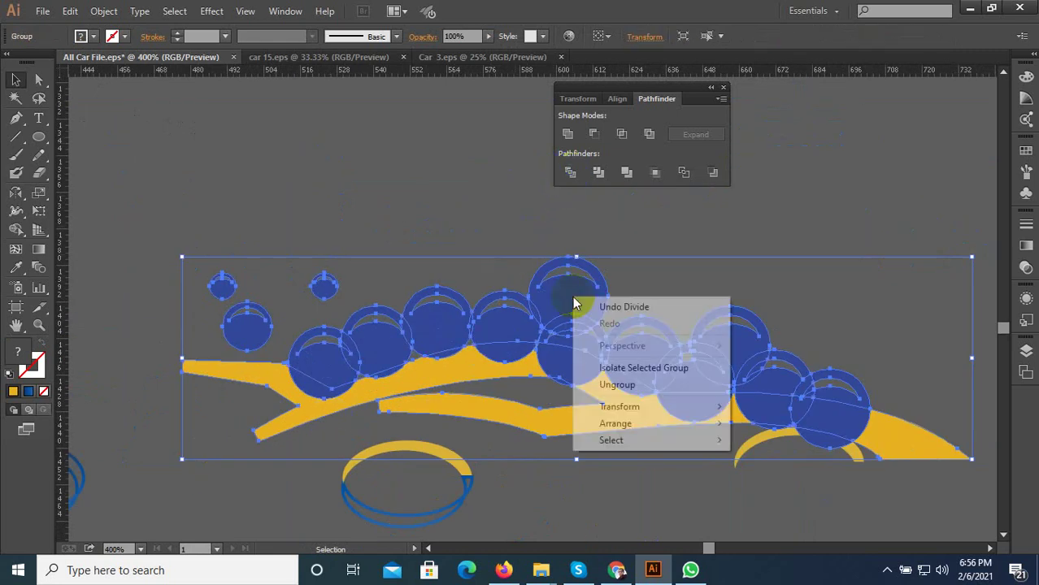
pyautogui.click(611, 385)
# - Duplicate the divided bubbles and car outline above the original artwork
pyautogui.scroll(-2, 436, 314)
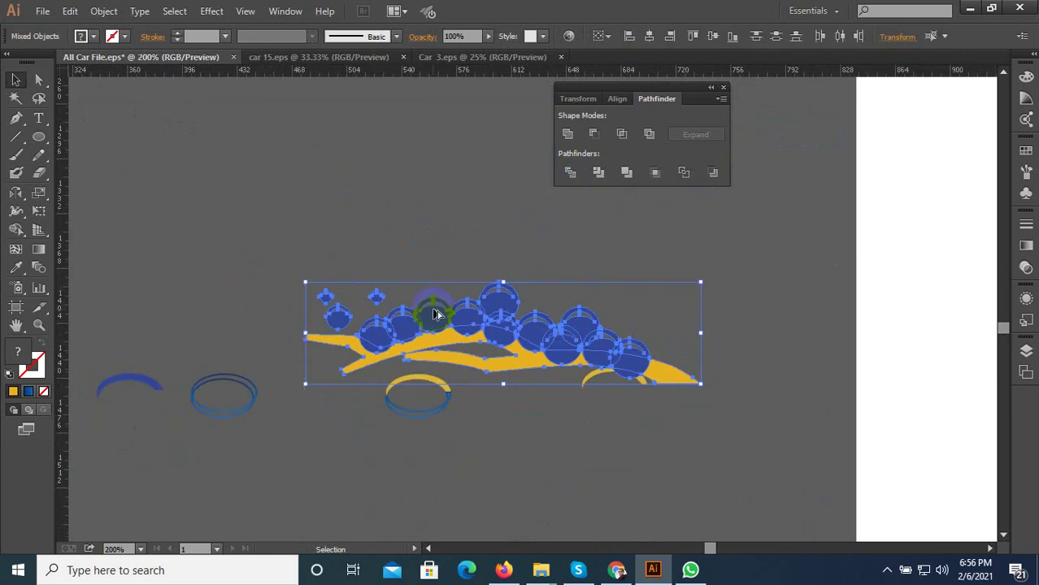
pyautogui.scroll(2, 495, 314)
pyautogui.scroll(-2, 439, 314)
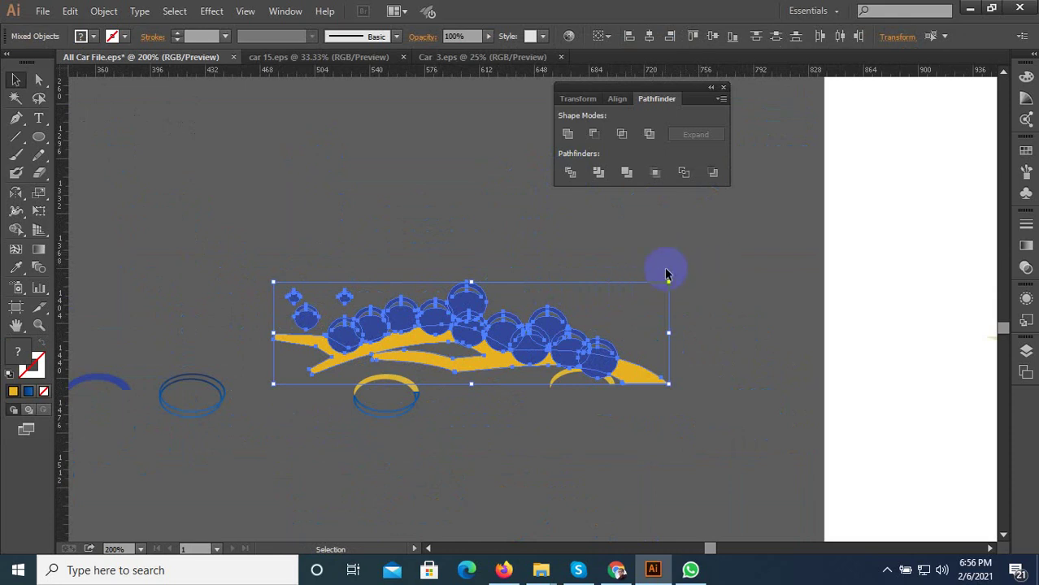
pyautogui.moveTo(436, 326); pyautogui.dragTo(434, 215)
pyautogui.scroll(2, 410, 359)
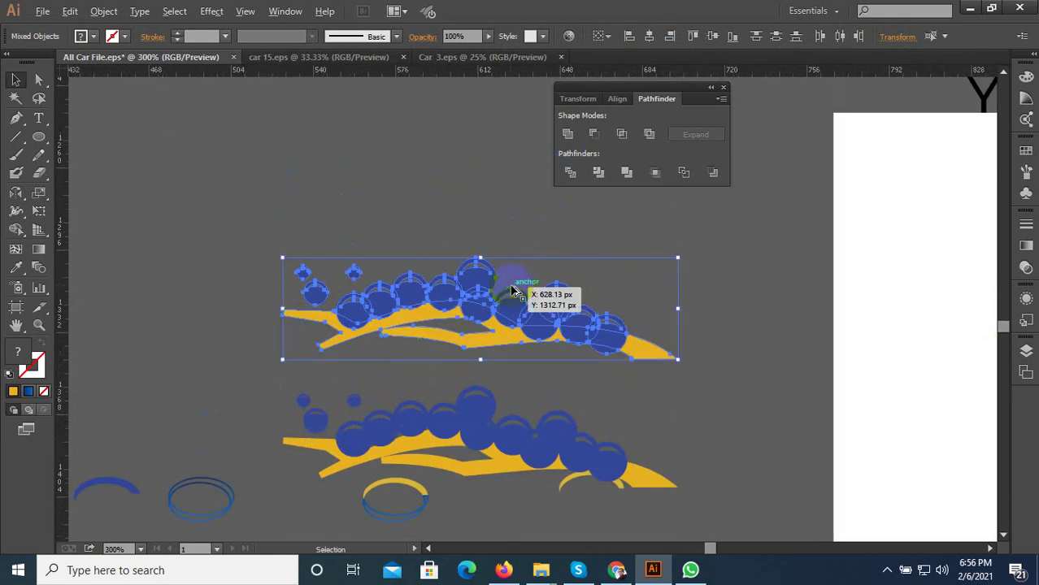
# - Try to take the bubble pieces out of the selection, then select the pieces around the car's front slope
pyautogui.scroll(2, 484, 287)
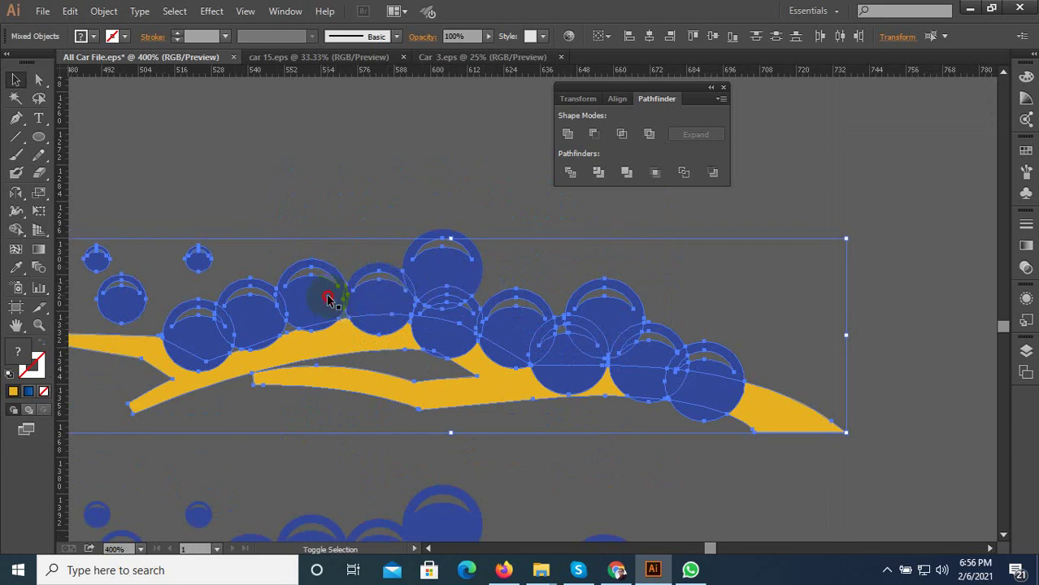
pyautogui.keyDown('shift'); pyautogui.click(259, 313); pyautogui.keyUp('shift')
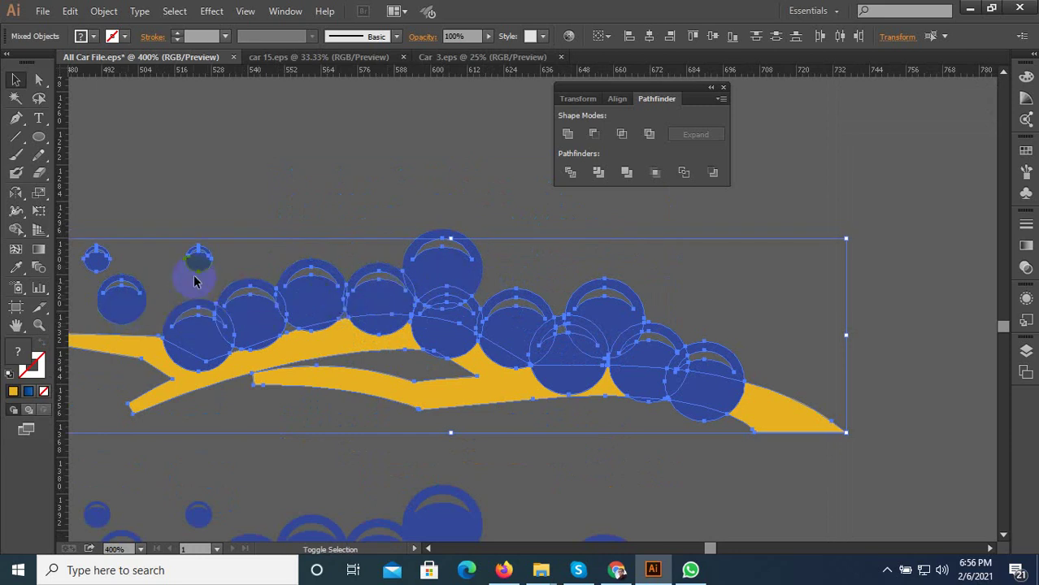
pyautogui.keyDown('shift'); pyautogui.click(470, 281); pyautogui.keyUp('shift')
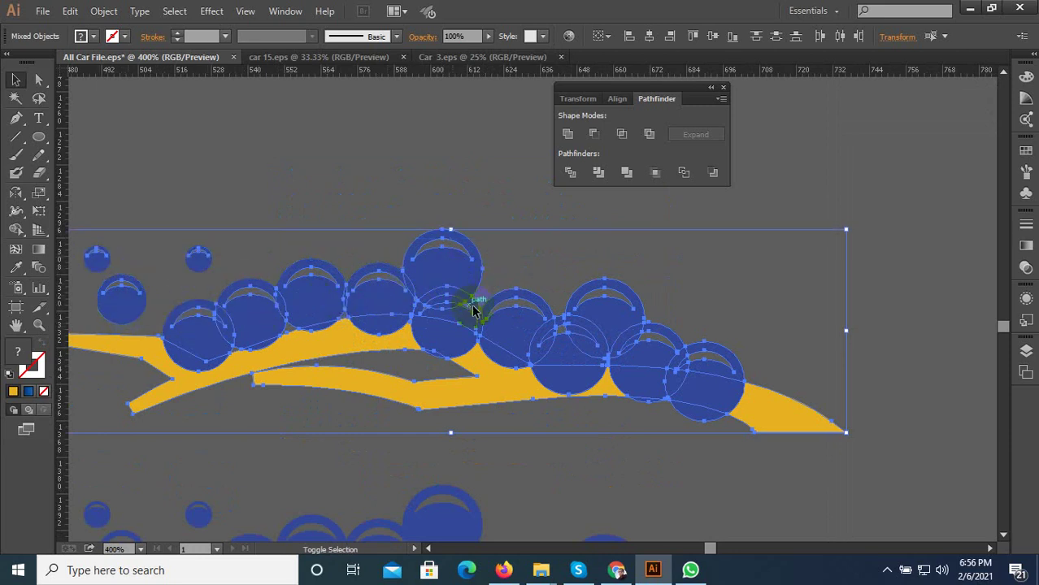
pyautogui.keyDown('shift'); pyautogui.click(450, 274); pyautogui.keyUp('shift')
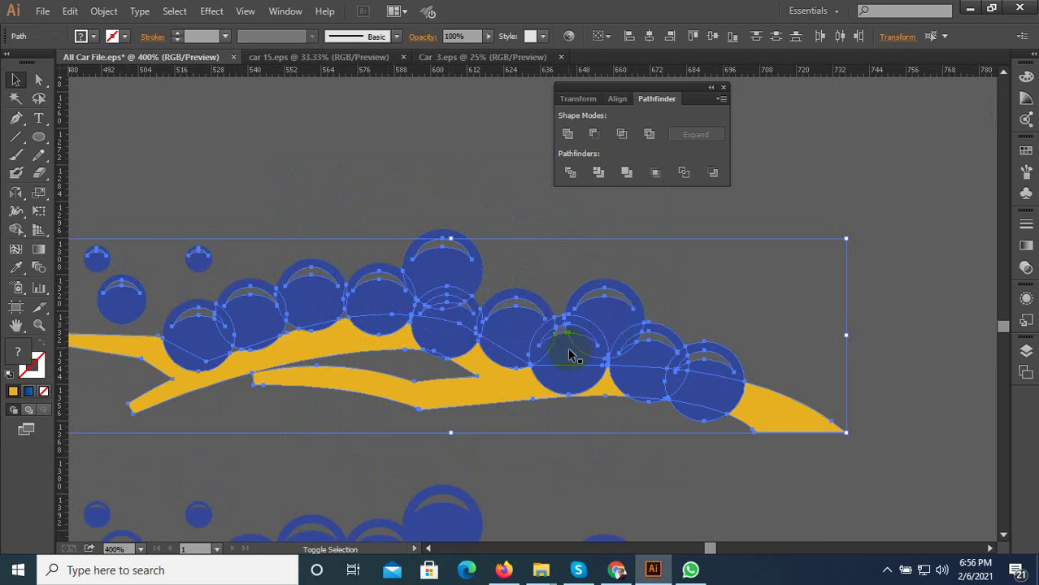
pyautogui.keyDown('shift'); pyautogui.click(670, 335); pyautogui.keyUp('shift')
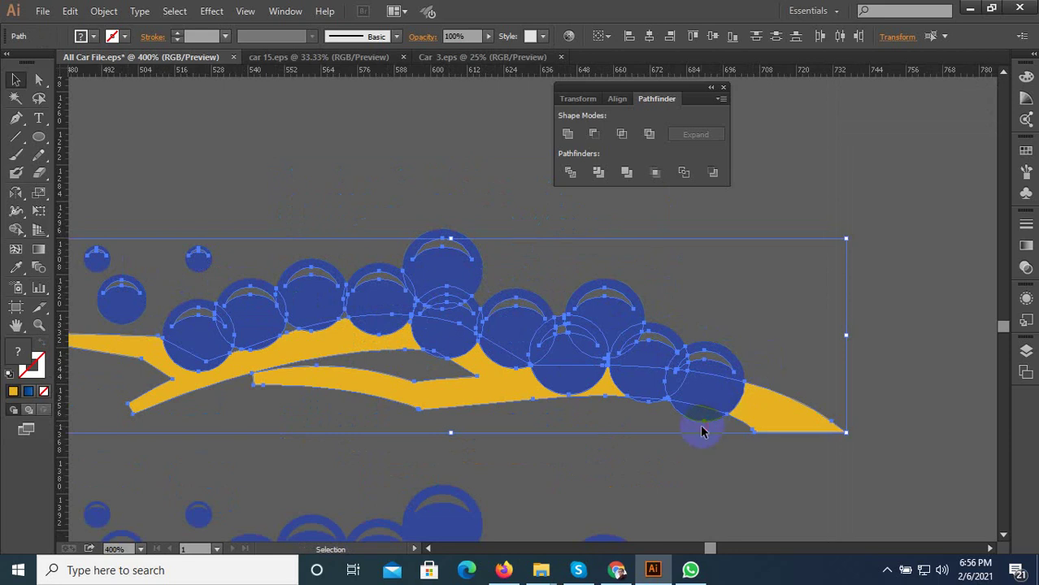
pyautogui.click(702, 432)
pyautogui.moveTo(784, 478); pyautogui.dragTo(503, 364)
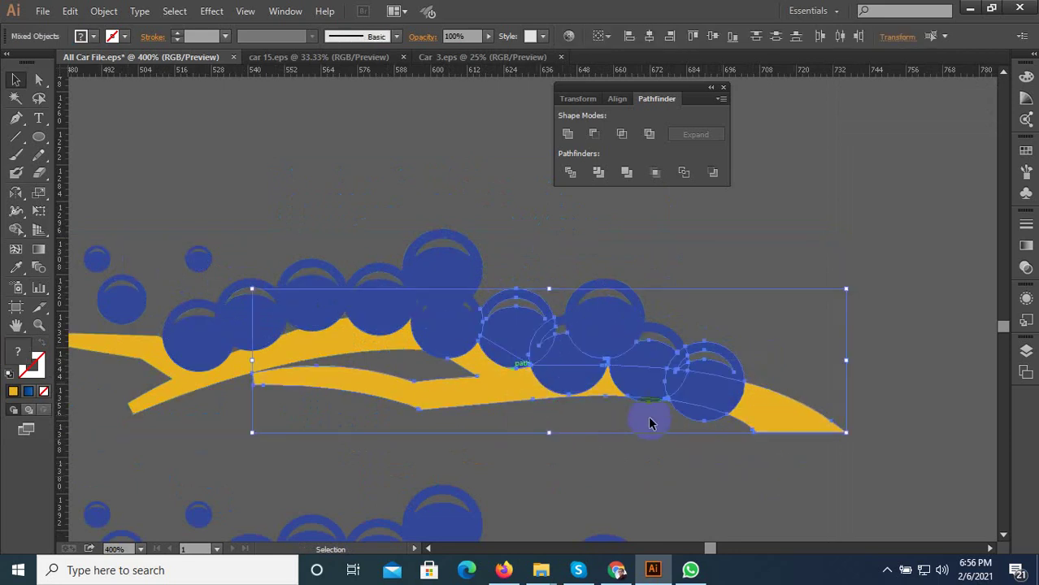
# - Delete the lower and middle pieces of the last bubble where it crosses the car outline
pyautogui.scroll(2, 714, 406)
pyautogui.click(702, 469)
pyautogui.click(703, 416)
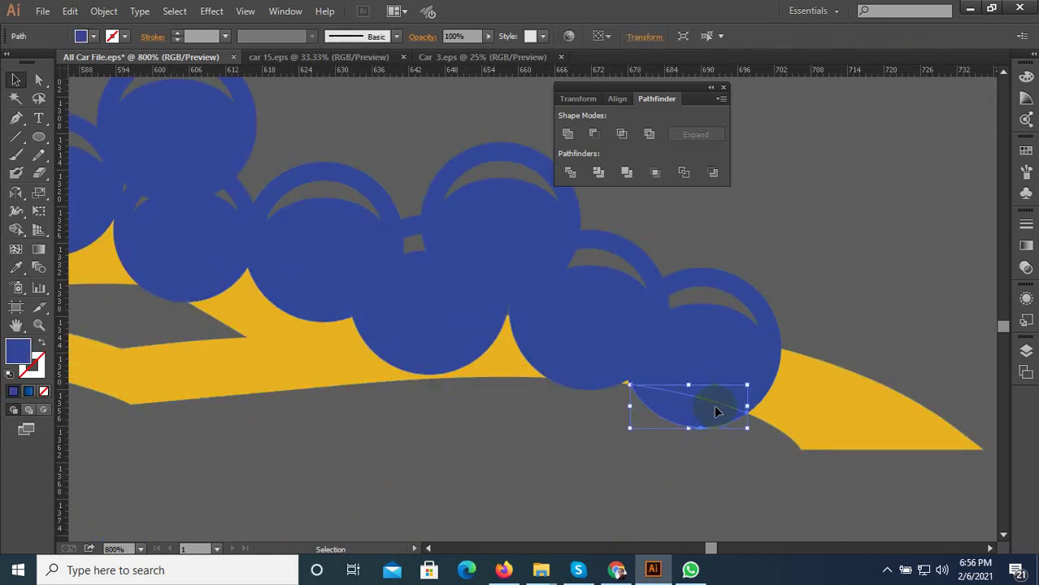
pyautogui.press('Delete')
pyautogui.click(738, 393)
pyautogui.press('Delete')
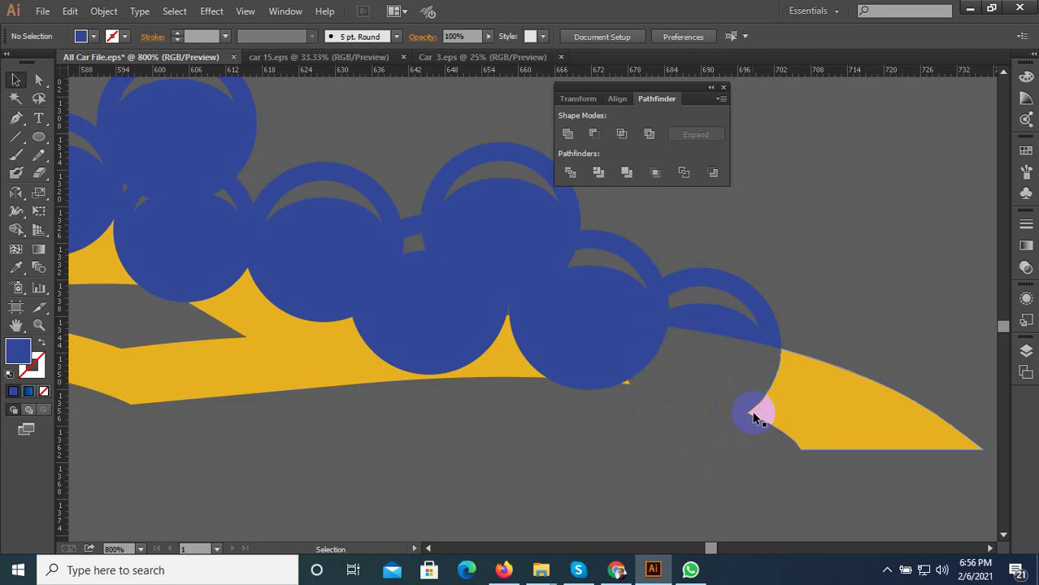
# - Undo the bubble piece deletions and the duplication of the artwork
pyautogui.hotkey('ctrl', 'z')
pyautogui.hotkey('ctrl', 'z')
pyautogui.click(769, 432)
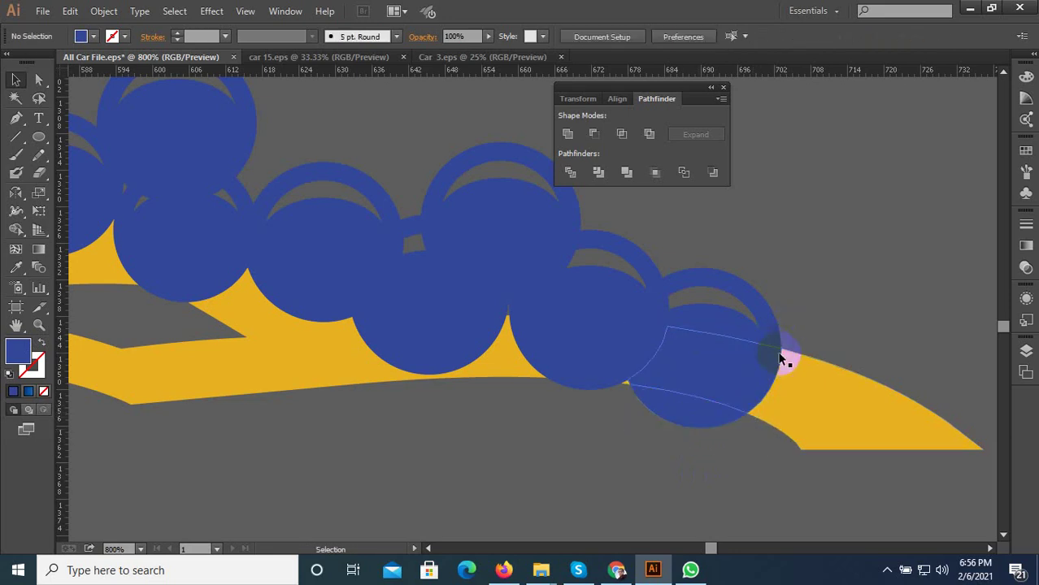
pyautogui.click(736, 339)
pyautogui.hotkey('ctrl', 'z')
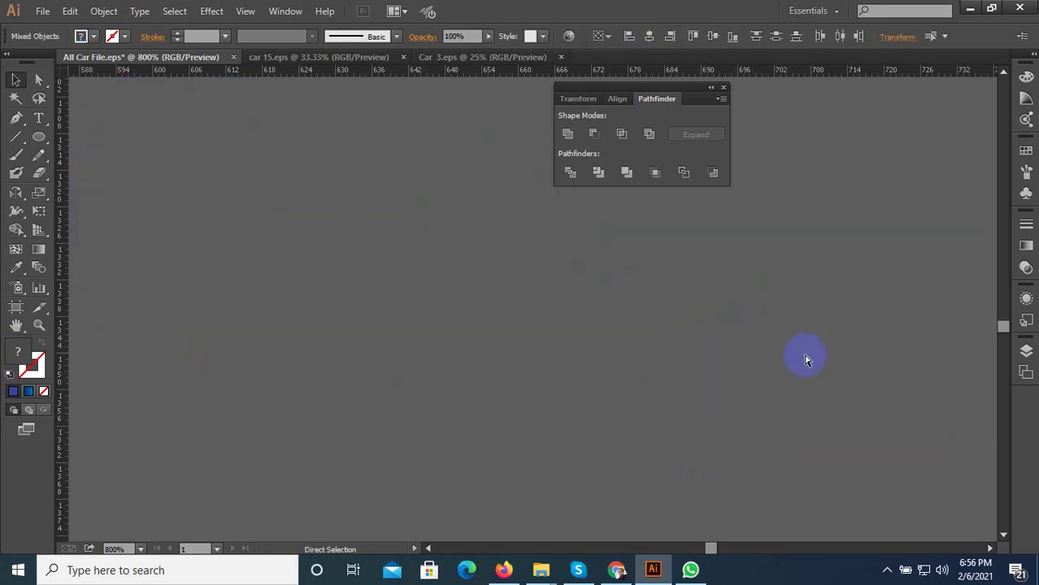
pyautogui.press('super')
pyautogui.click(804, 289)
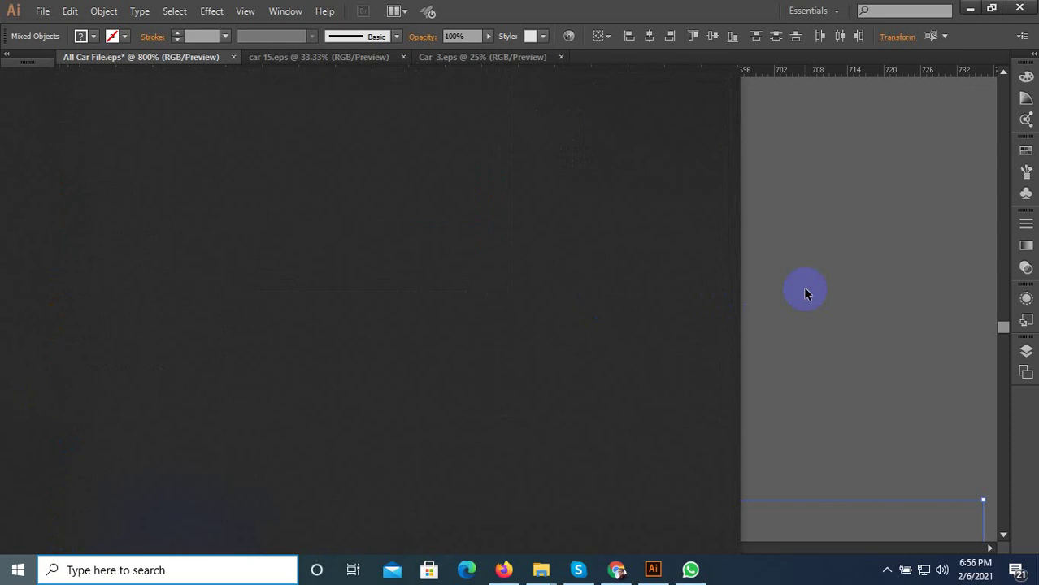
# - Undo the latest artwork edits together with the earlier repositioning of the logo image
pyautogui.scroll(-4, 552, 325)
pyautogui.scroll(3, 481, 428)
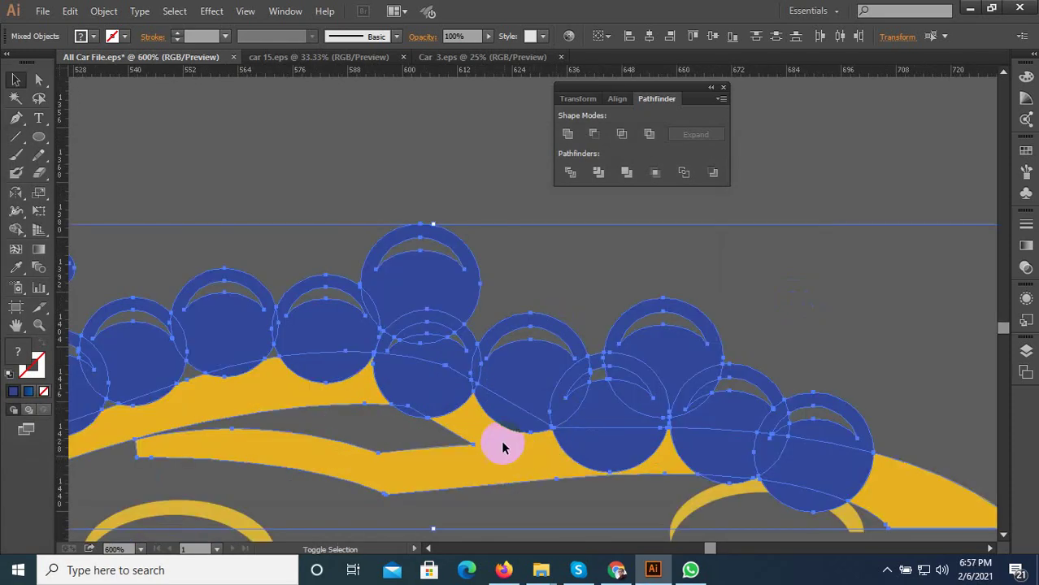
pyautogui.scroll(-2, 546, 350)
pyautogui.hotkey('ctrl', 'z')
pyautogui.hotkey('ctrl', 'z')
pyautogui.hotkey('ctrl', 'z')
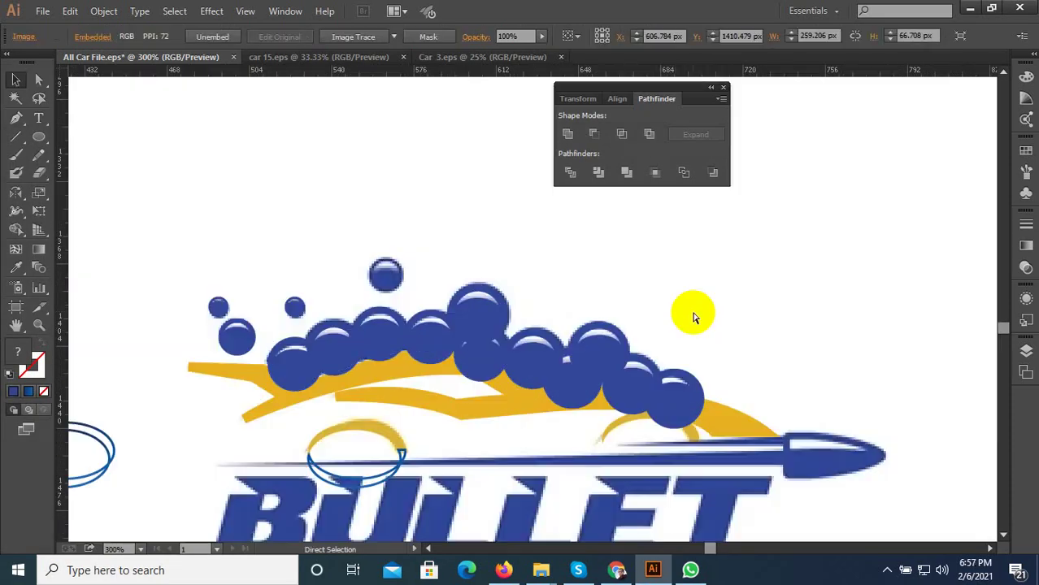
# - Move the embedded logo image aside so it no longer lies behind the vector bubbles and car outline
pyautogui.scroll(-3, 583, 324)
pyautogui.click(304, 257)
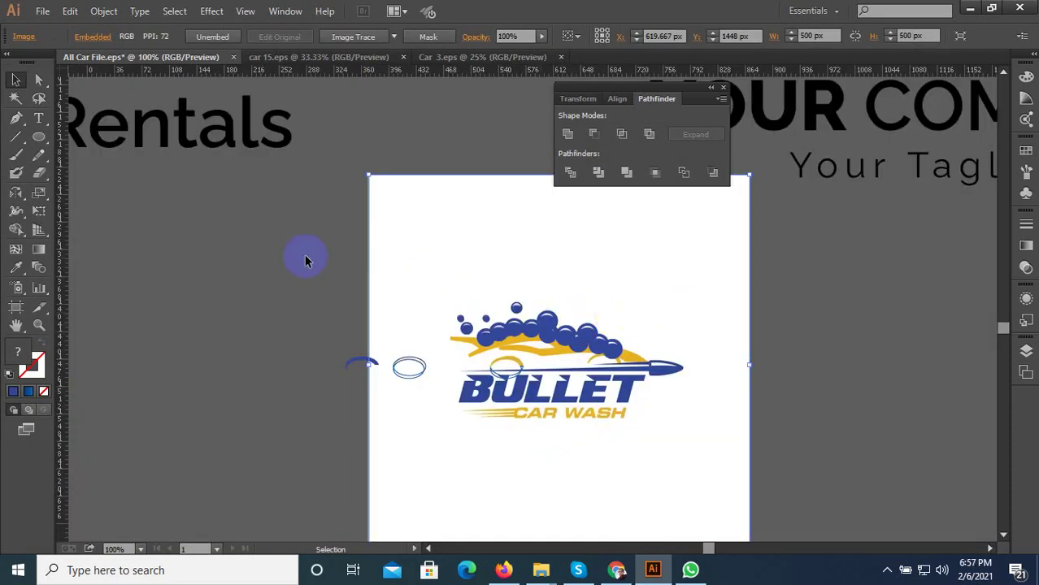
pyautogui.moveTo(435, 275); pyautogui.dragTo(768, 276)
pyautogui.scroll(3, 622, 316)
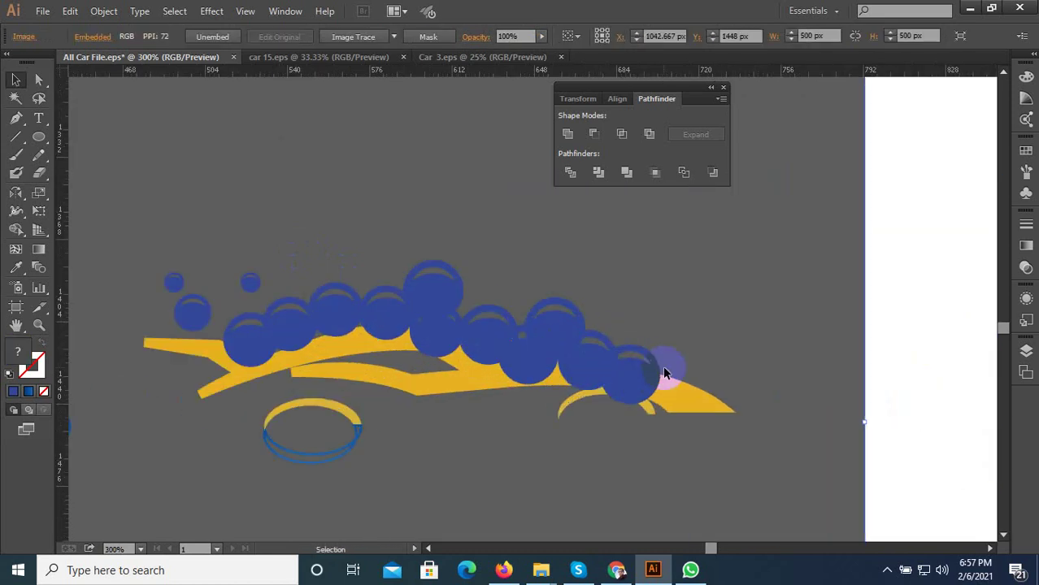
# - Duplicate the bubbles, outer car outline and wheel arches above the original artwork and try to divide the copy
pyautogui.click(684, 397)
pyautogui.scroll(2, 687, 406)
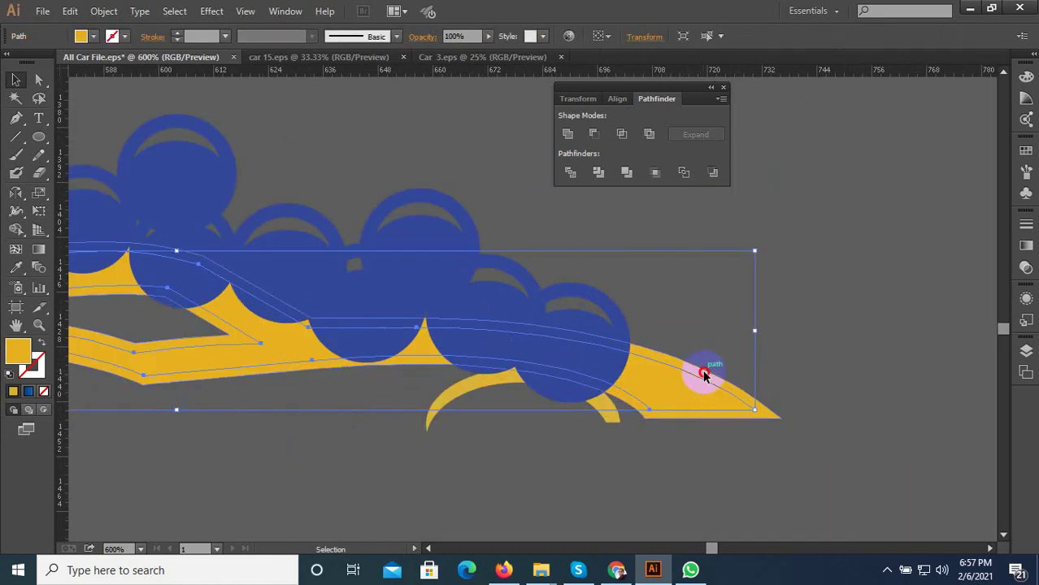
pyautogui.scroll(-3, 712, 293)
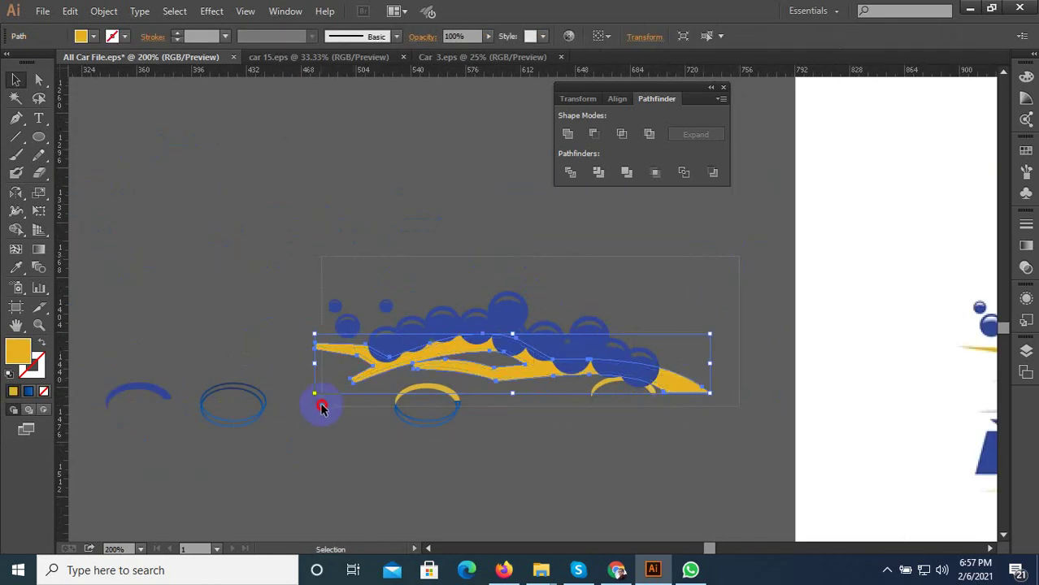
pyautogui.moveTo(306, 385); pyautogui.dragTo(307, 386)
pyautogui.scroll(3, 646, 411)
pyautogui.keyDown('shift'); pyautogui.click(716, 354); pyautogui.keyUp('shift')
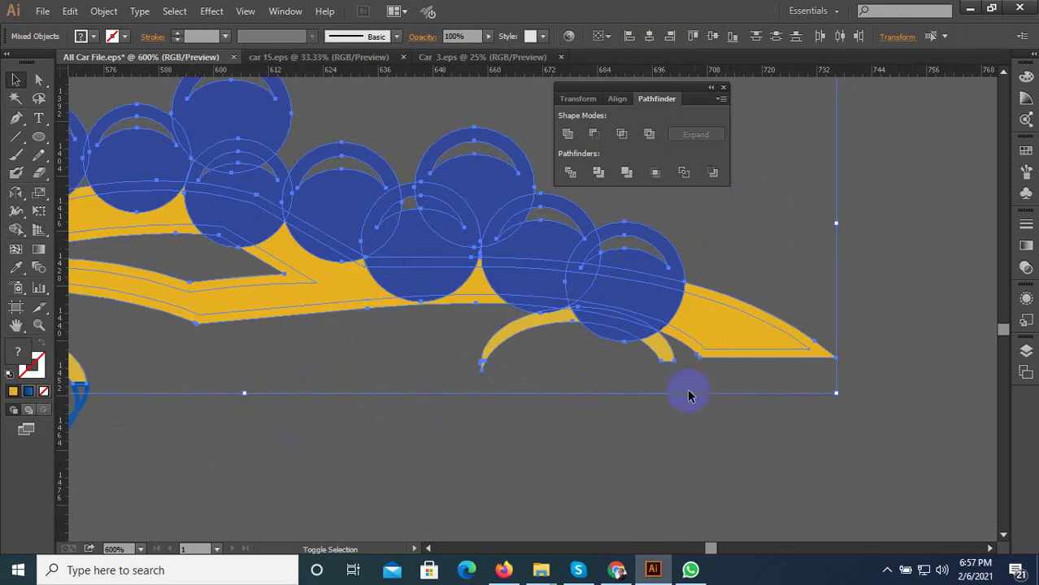
pyautogui.scroll(-3, 487, 429)
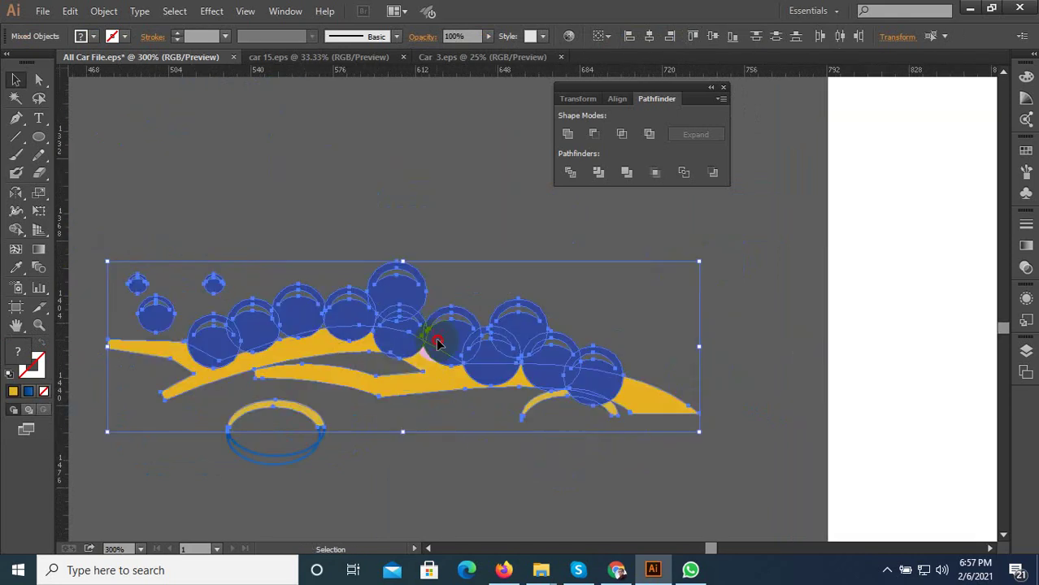
pyautogui.moveTo(440, 336); pyautogui.dragTo(442, 139)
pyautogui.scroll(3, 479, 358)
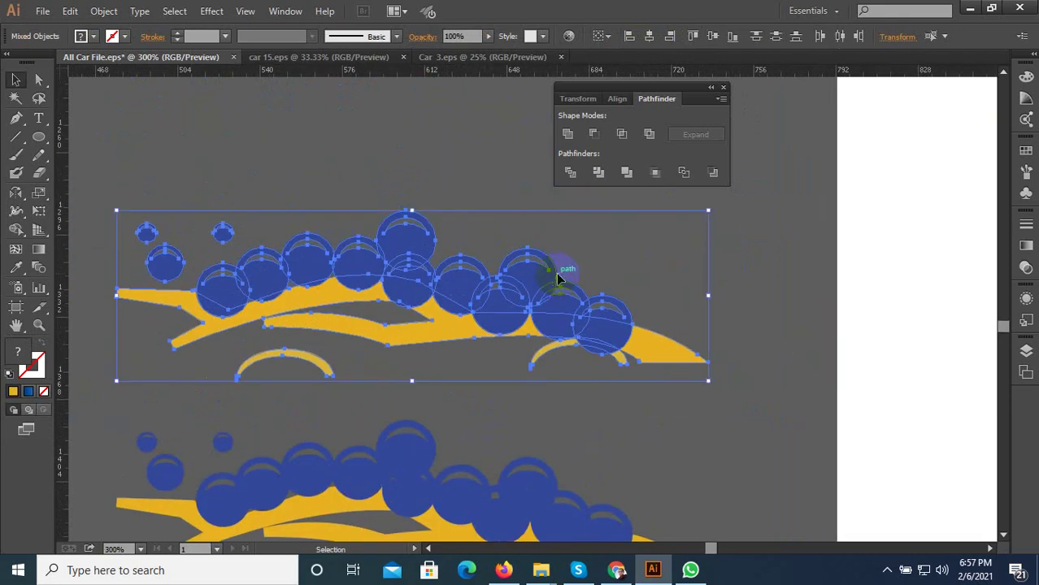
pyautogui.click(569, 173)
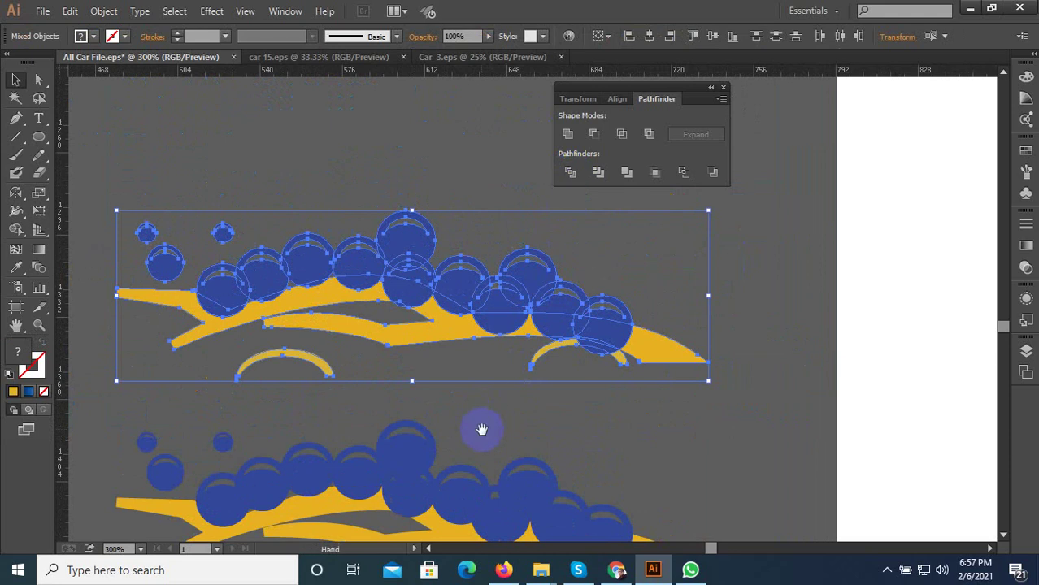
# - Duplicate the complete bubble and car artwork below the original as a backup, and delete the upper copy
pyautogui.moveTo(481, 429); pyautogui.dragTo(497, 244)
pyautogui.moveTo(712, 282); pyautogui.dragTo(207, 455)
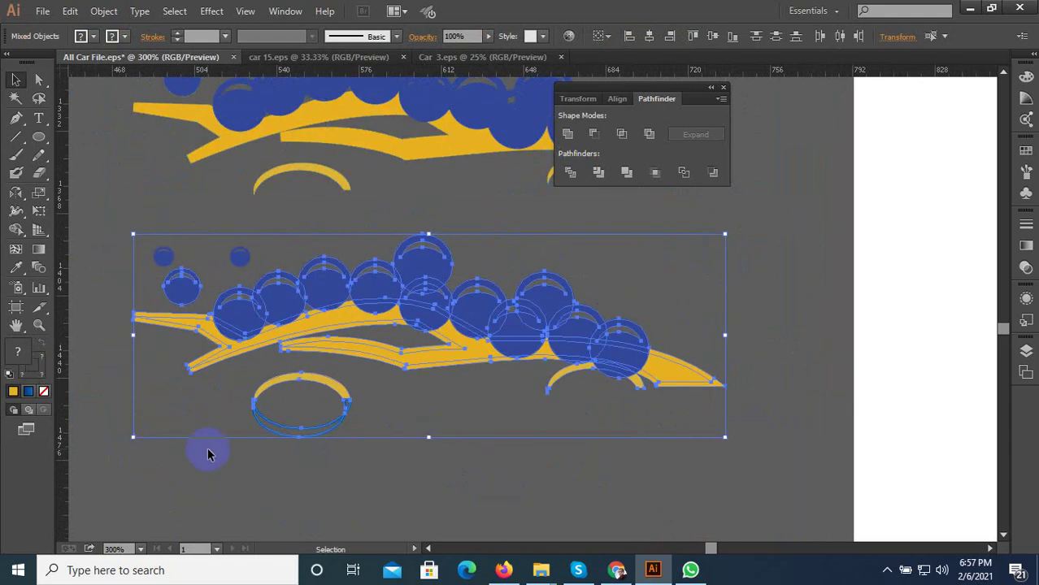
pyautogui.scroll(-2, 508, 358)
pyautogui.moveTo(497, 346); pyautogui.dragTo(478, 508)
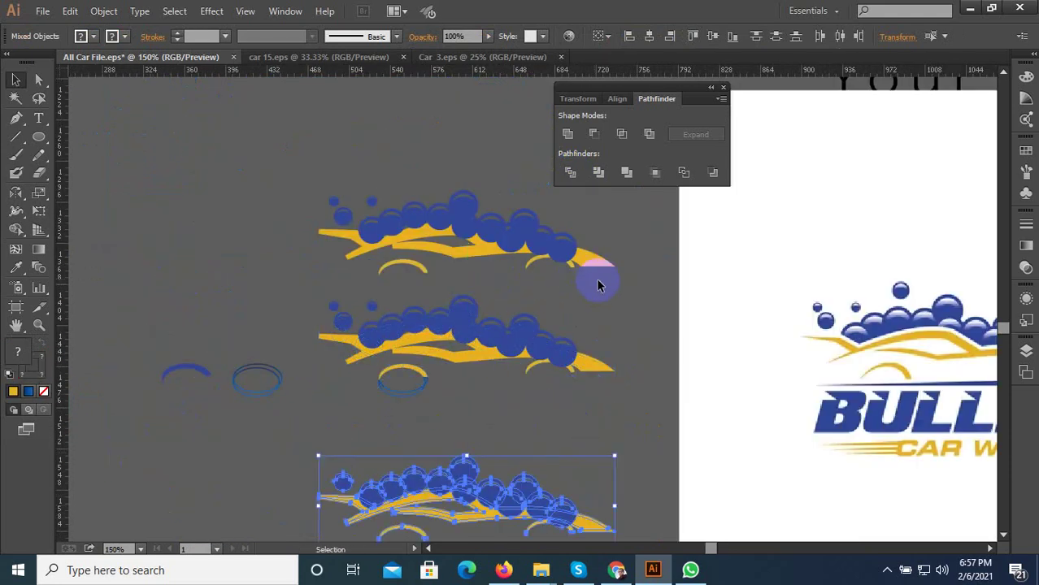
pyautogui.moveTo(599, 282); pyautogui.dragTo(220, 126)
pyautogui.press('Delete')
pyautogui.click(633, 334)
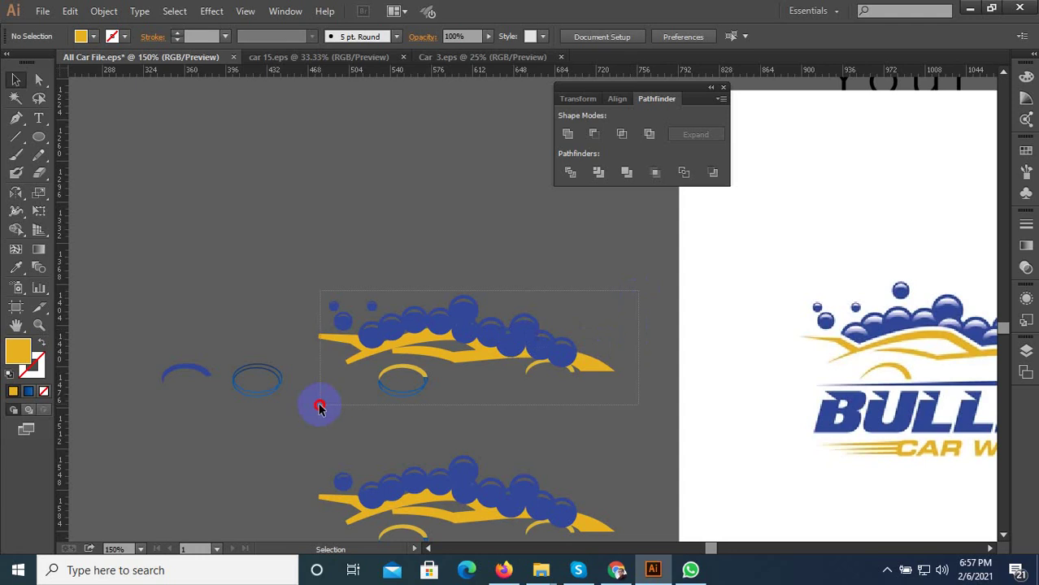
# - Try dividing the original bubbles, car outline and wheel arches together with the leftover blue ellipse, and undo the division
pyautogui.moveTo(318, 408); pyautogui.dragTo(413, 387)
pyautogui.scroll(2, 432, 397)
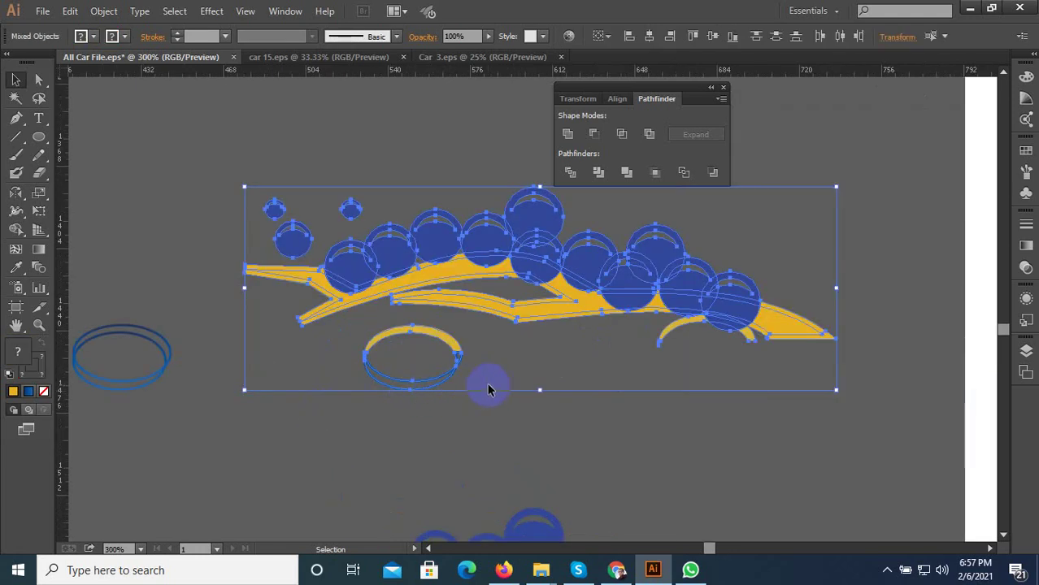
pyautogui.click(573, 172)
pyautogui.hotkey('ctrl', 'z')
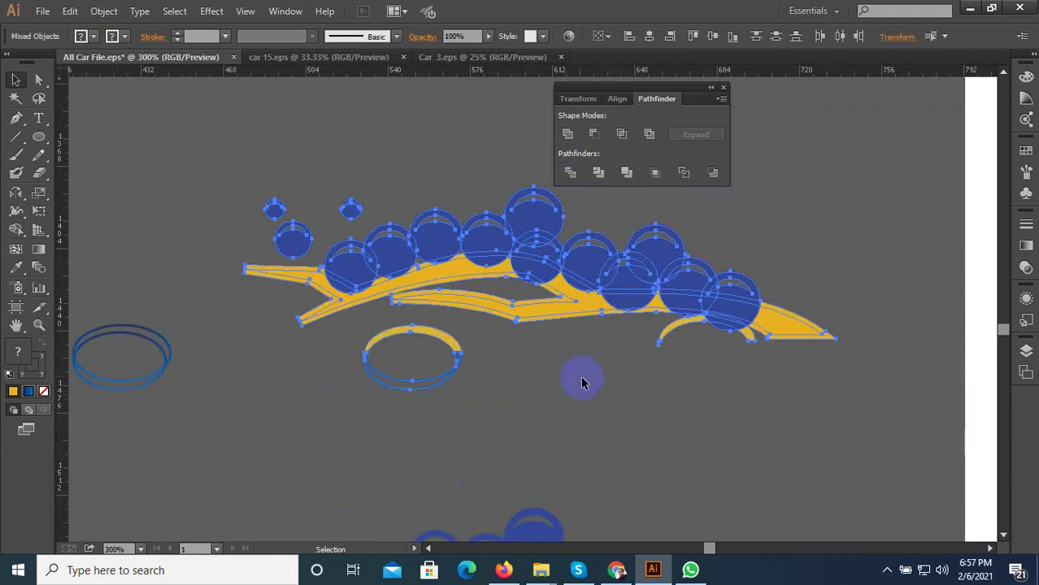
pyautogui.click(587, 302)
pyautogui.scroll(2, 587, 295)
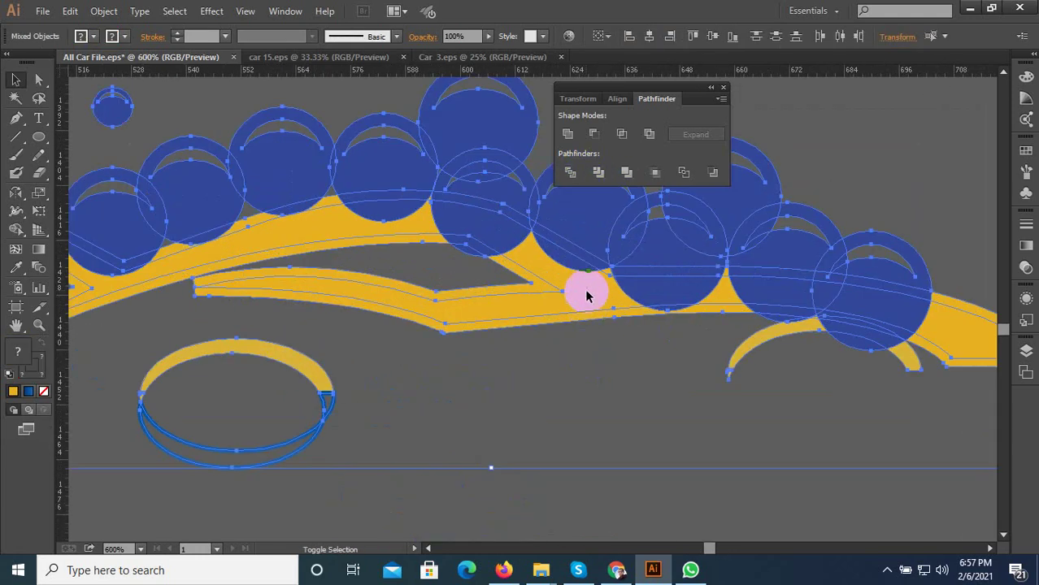
pyautogui.click(570, 172)
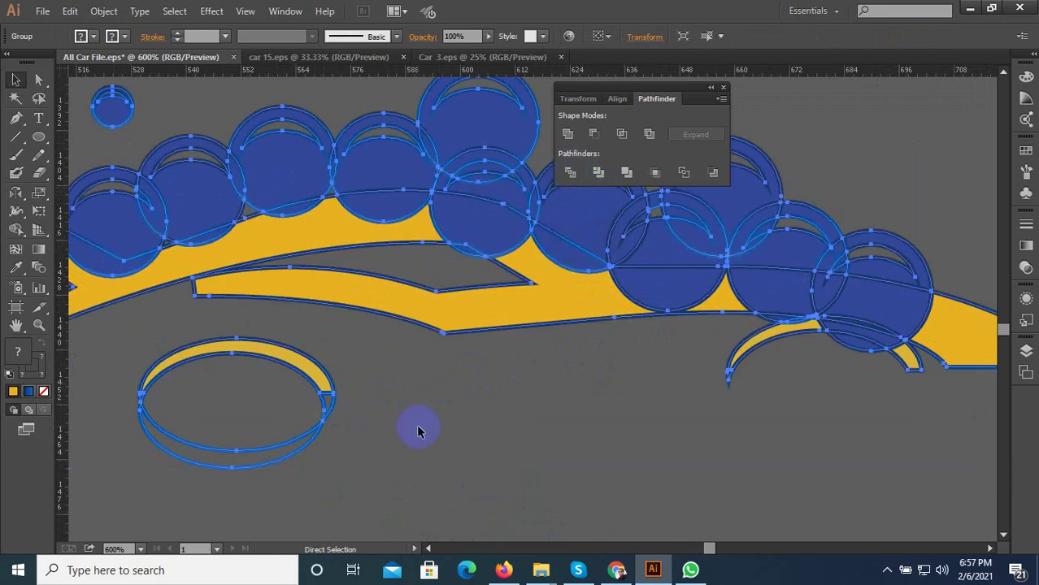
pyautogui.scroll(-1, 416, 433)
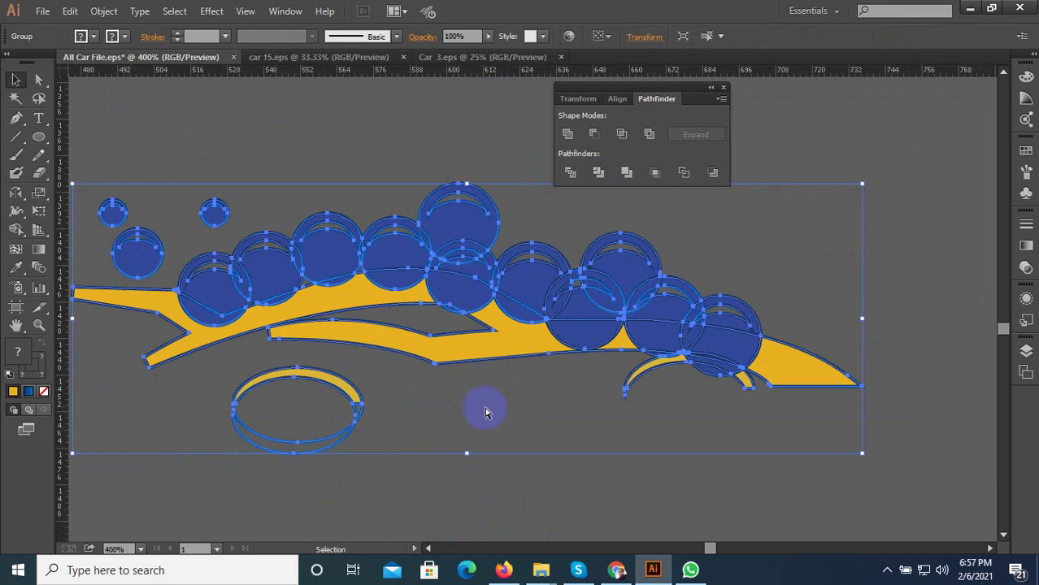
pyautogui.hotkey('ctrl', 'shift', 'g')
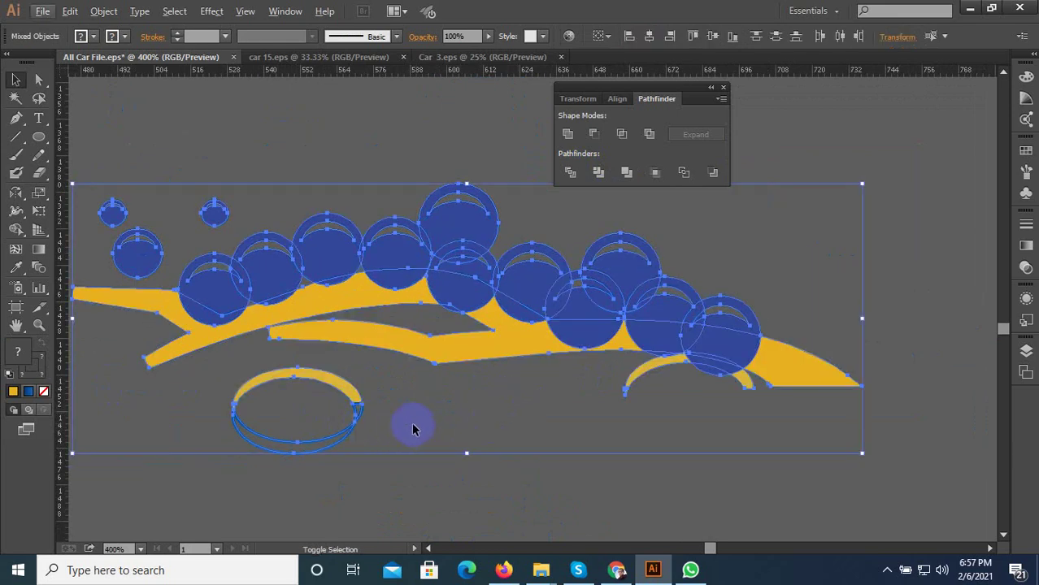
# - Delete the leftover blue ellipse around the left wheel arch
pyautogui.click(443, 425)
pyautogui.scroll(-1, 468, 433)
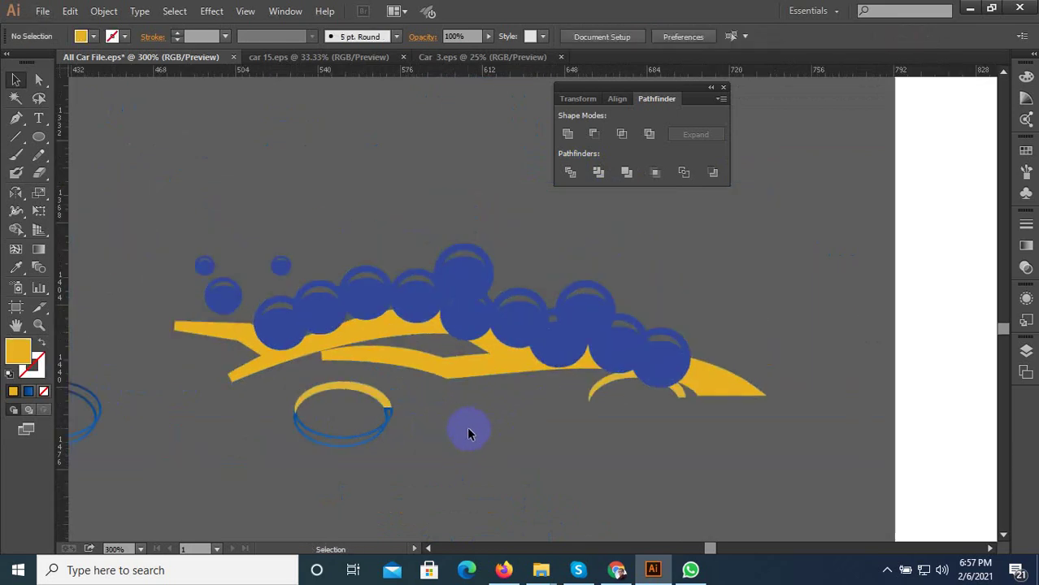
pyautogui.click(352, 431)
pyautogui.press('Delete')
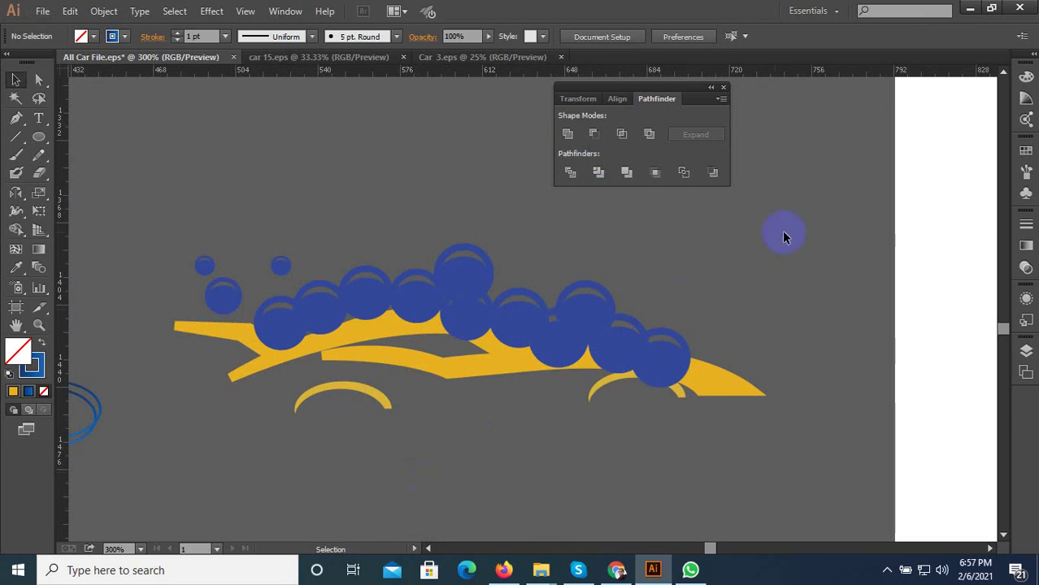
# - Divide the bubbles, outer car outline and wheel arches, leaving out the inner outline, and ungroup the resulting pieces
pyautogui.moveTo(785, 237); pyautogui.dragTo(224, 429)
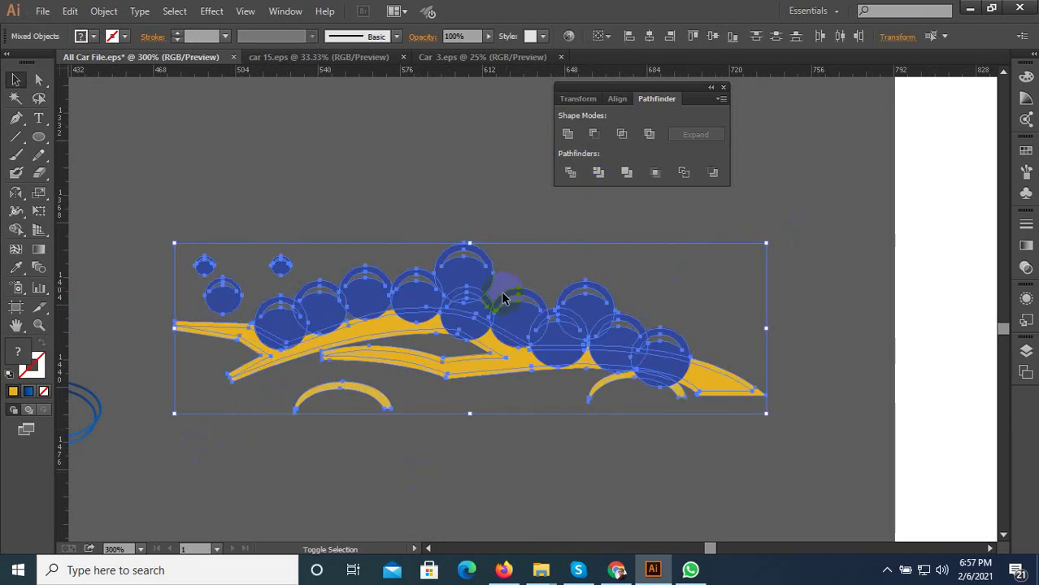
pyautogui.scroll(1, 725, 389)
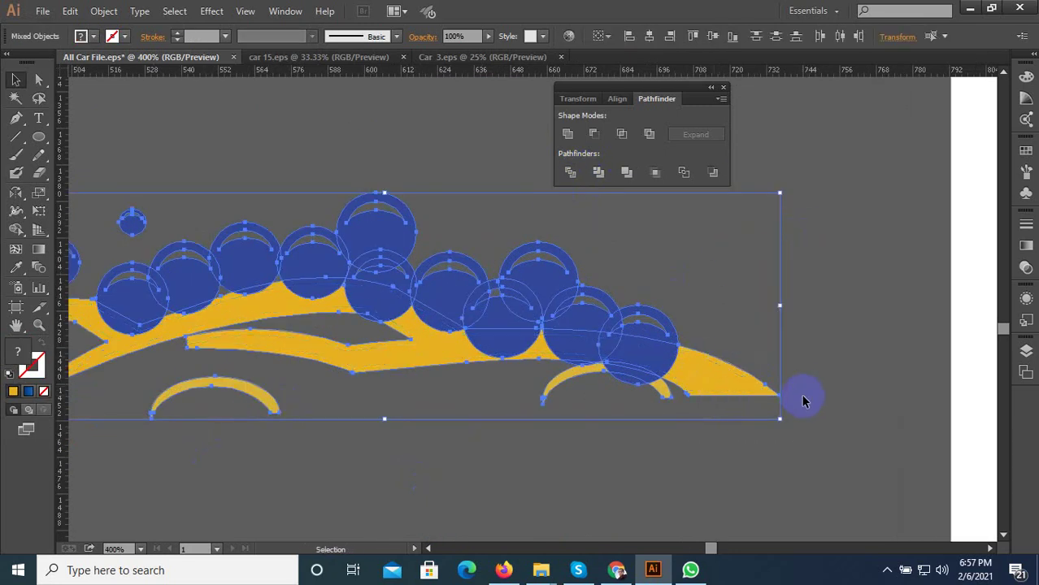
pyautogui.scroll(-1, 688, 370)
pyautogui.rightClick(494, 325)
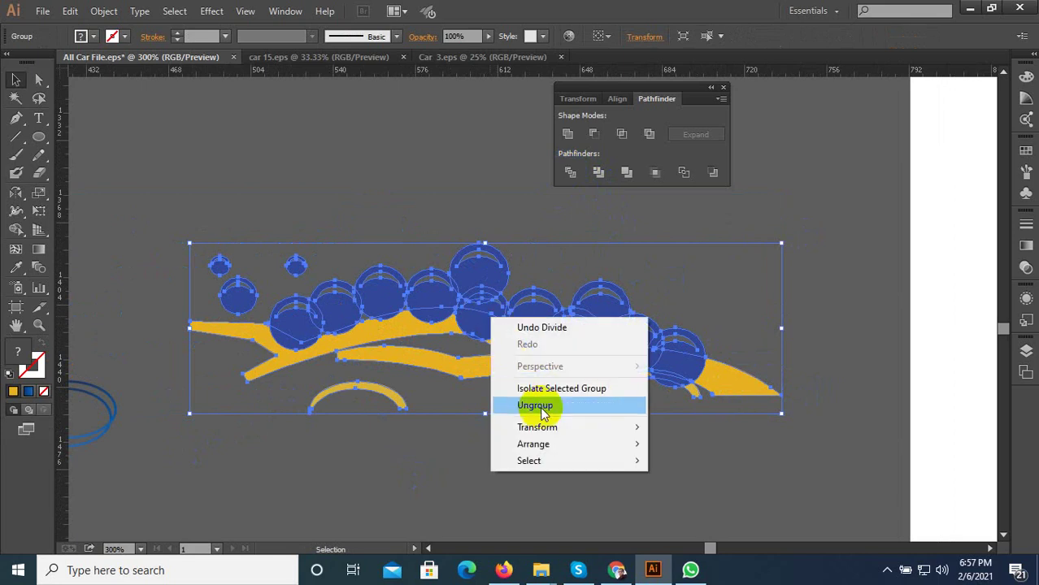
pyautogui.click(543, 406)
pyautogui.click(545, 422)
# - Delete the outer outline pieces and the lower parts of the neighbouring bubbles overlapping the front half of the car body
pyautogui.scroll(1, 601, 390)
pyautogui.click(524, 365)
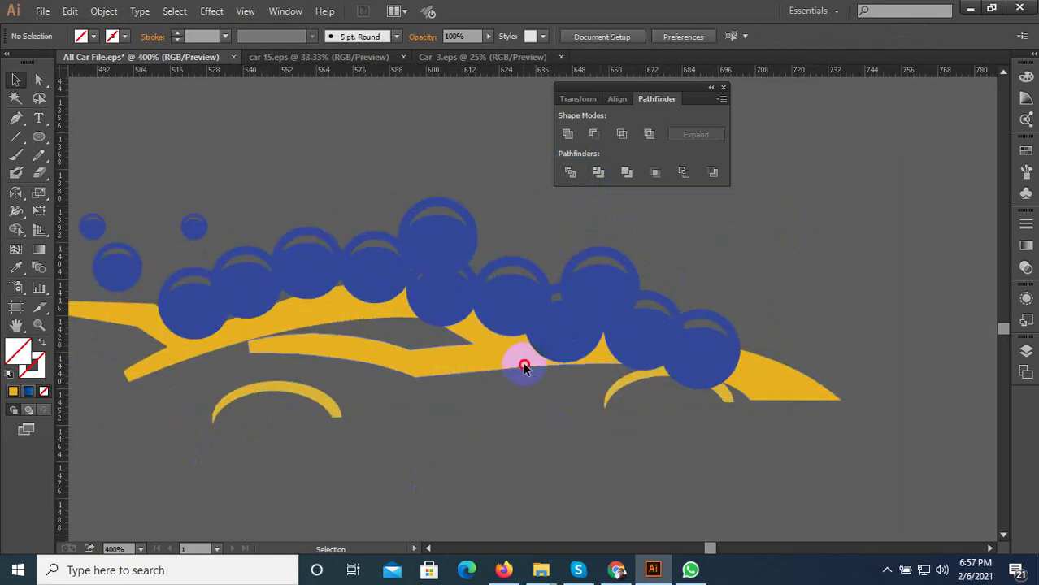
pyautogui.click(555, 385)
pyautogui.moveTo(575, 363)
pyautogui.mouseDown()
pyautogui.moveTo(599, 349)
pyautogui.moveTo(626, 355)
pyautogui.moveTo(647, 370)
pyautogui.moveTo(615, 376)
pyautogui.moveTo(660, 411)
pyautogui.mouseUp()
# - Try deleting the left piece of the front wheel arch, and undo that and the adjacent bubble piece deletions
pyautogui.click(623, 380)
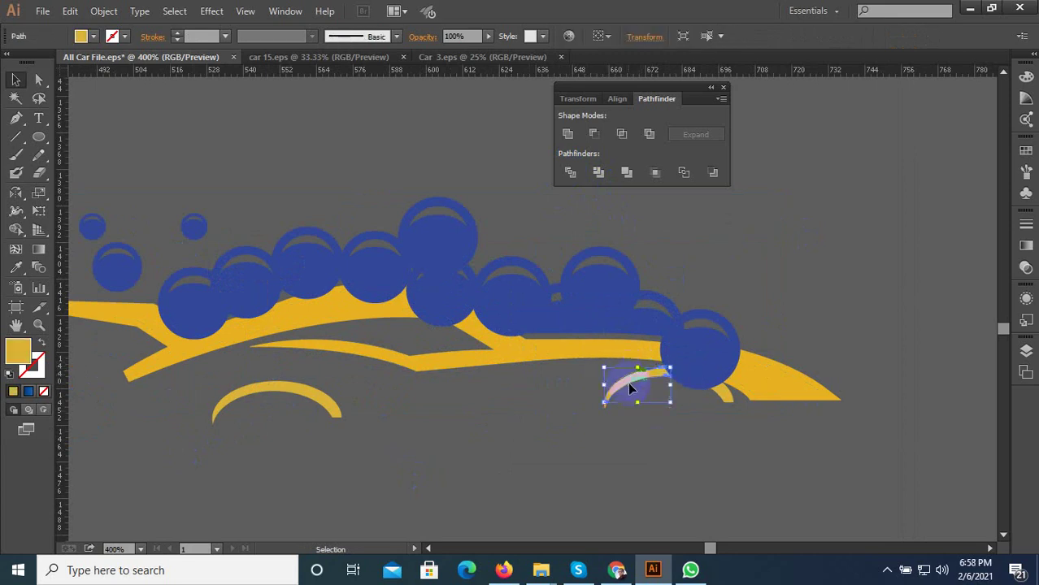
pyautogui.press('Delete')
pyautogui.hotkey('ctrl', 'z')
pyautogui.hotkey('ctrl', 'z')
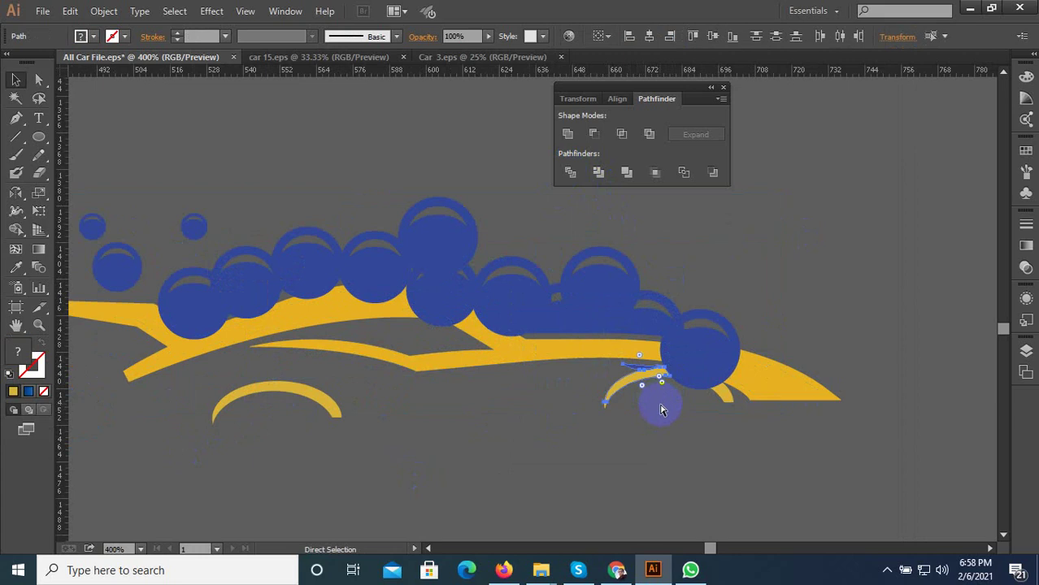
pyautogui.click(670, 416)
pyautogui.scroll(3, 673, 381)
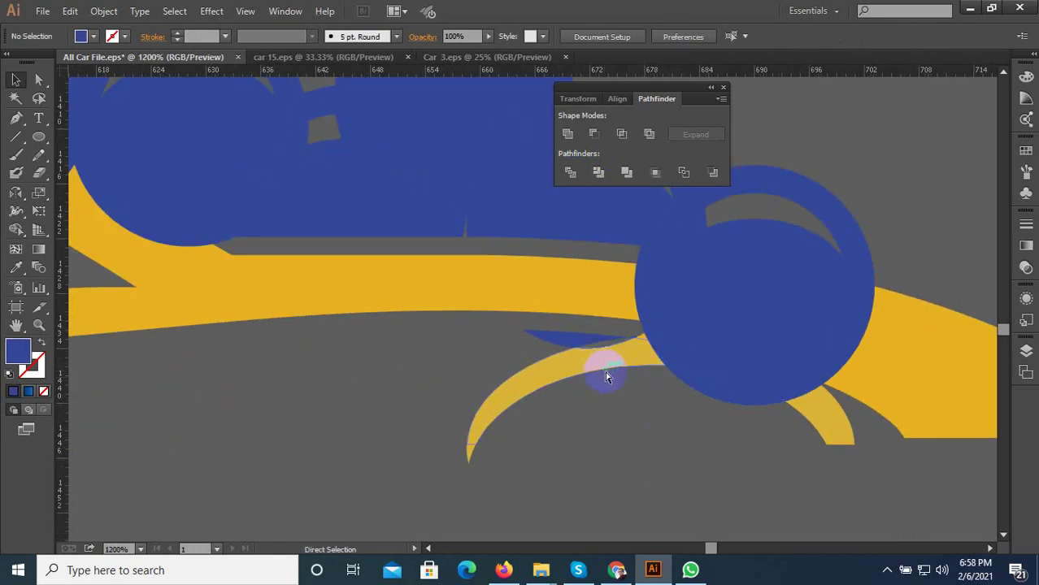
pyautogui.hotkey('ctrl', 'z')
pyautogui.hotkey('ctrl', 'z')
pyautogui.click(623, 408)
# - Delete the lower pieces of the second-to-last bubble that overlap the car body, including its overlap with the last bubble
pyautogui.click(577, 313)
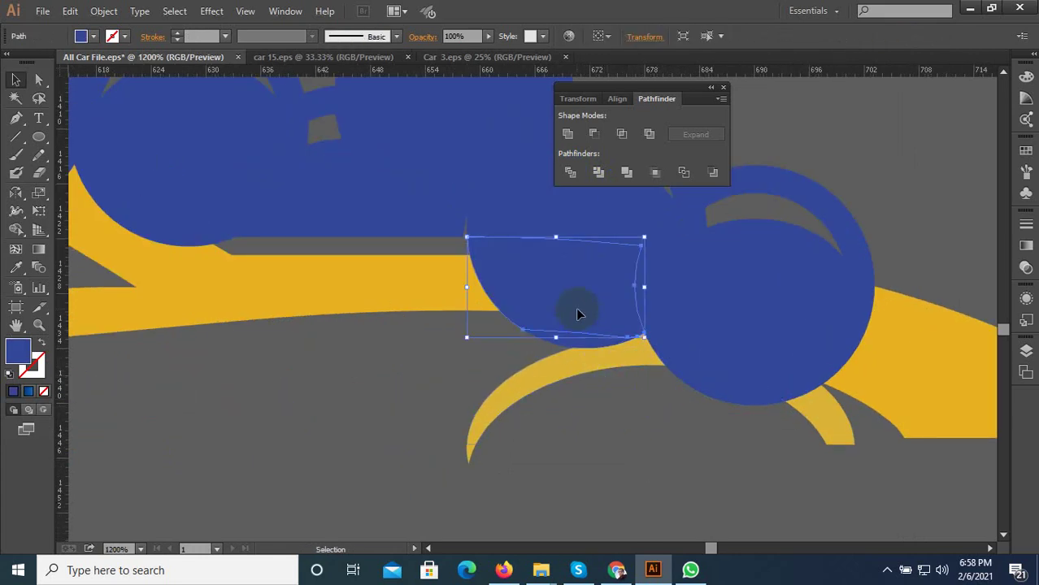
pyautogui.press('Delete')
pyautogui.click(574, 342)
pyautogui.press('Delete')
pyautogui.click(640, 318)
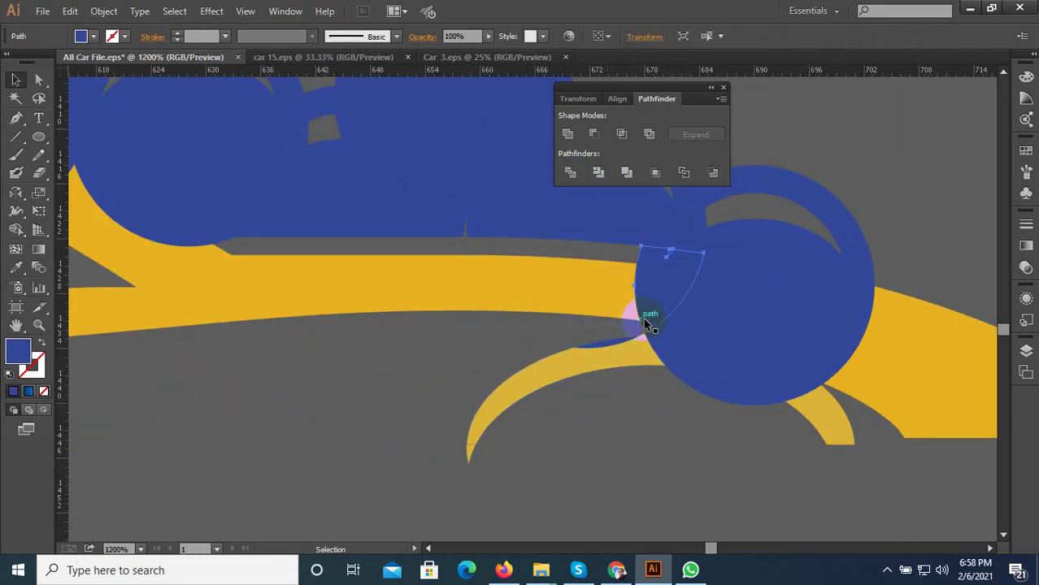
pyautogui.press('Delete')
# - Delete the last bubble's pieces over the car body and inside the wheel arch, plus the outer outline piece beside it
pyautogui.click(701, 383)
pyautogui.press('Delete')
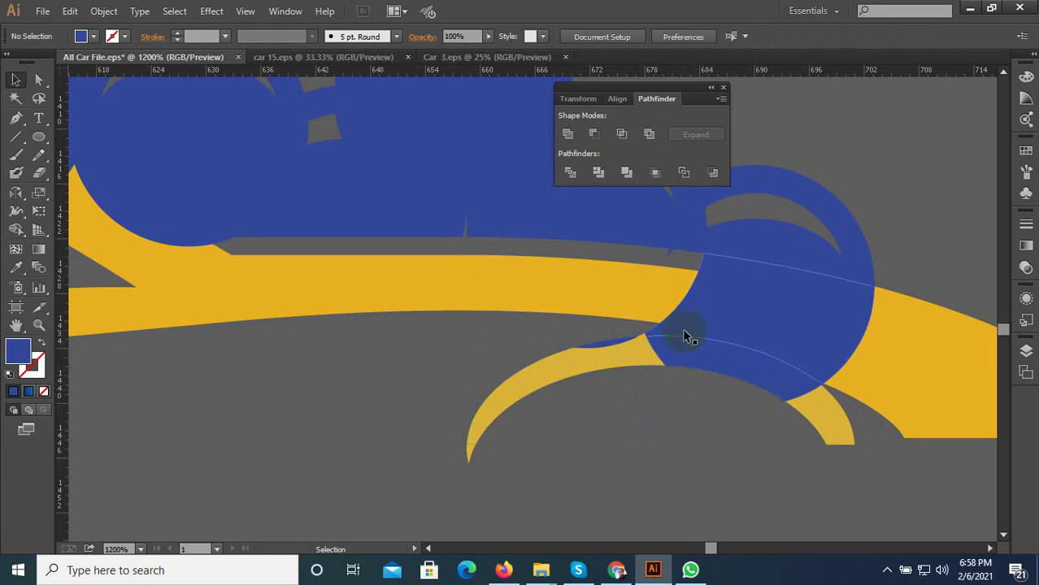
pyautogui.click(686, 327)
pyautogui.press('Delete')
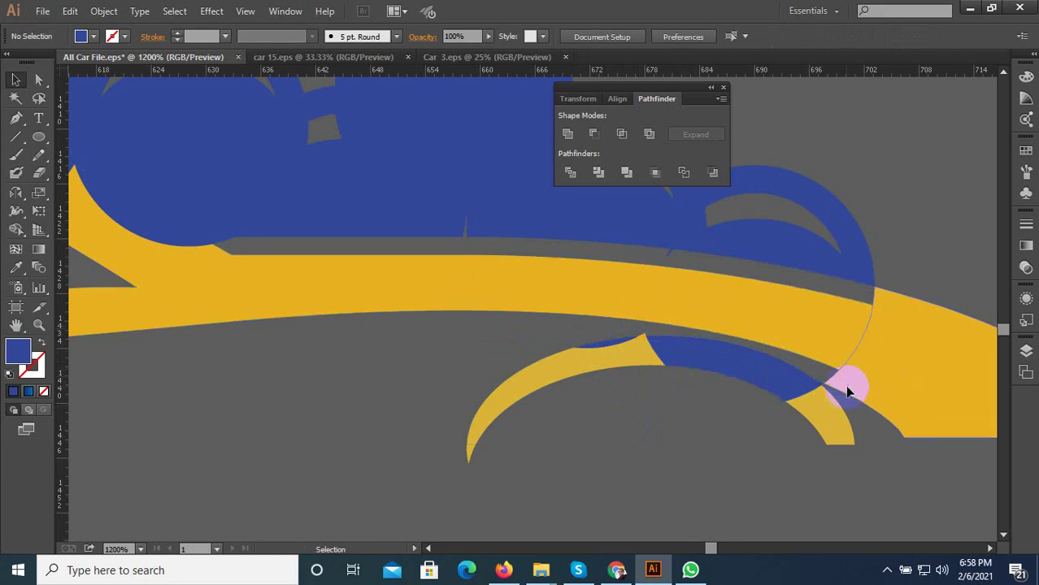
pyautogui.click(846, 387)
pyautogui.press('Delete')
# - Delete the blue piece covering the highlight crescent of the lower bubble in the front foam cluster
pyautogui.scroll(1, 804, 308)
pyautogui.scroll(-2, 797, 346)
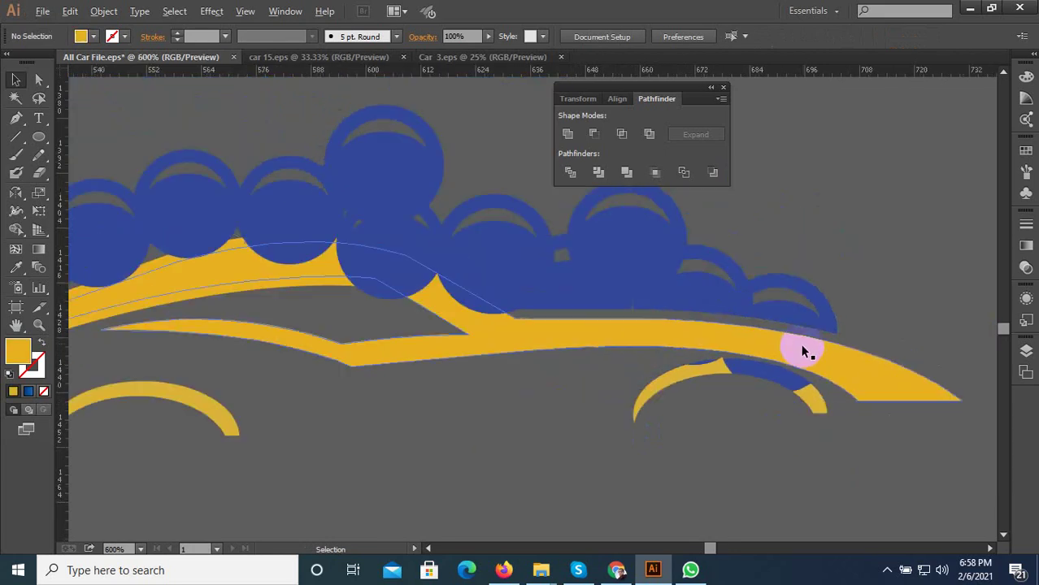
pyautogui.scroll(2, 369, 265)
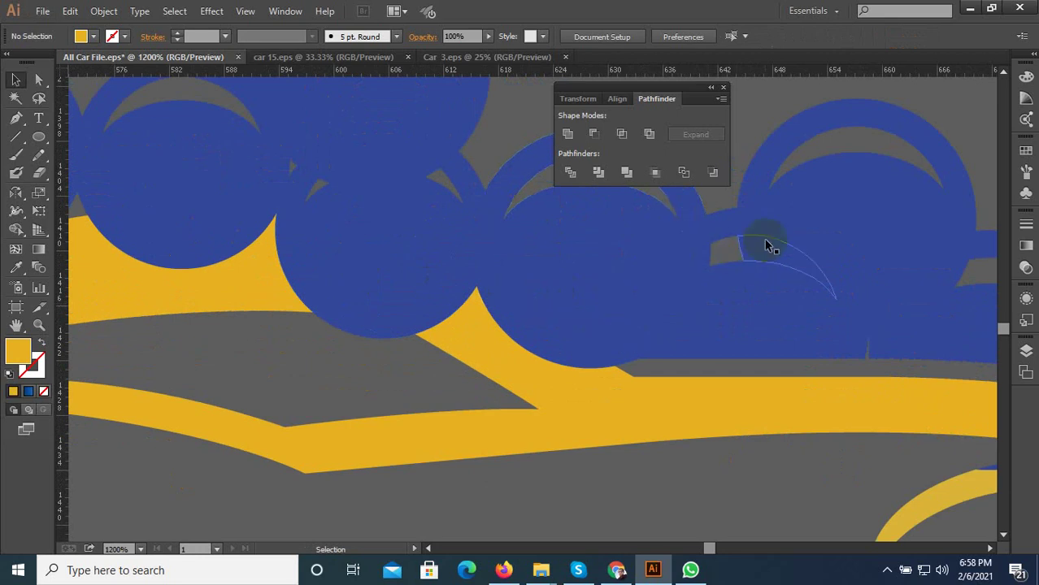
pyautogui.click(767, 246)
pyautogui.press('Delete')
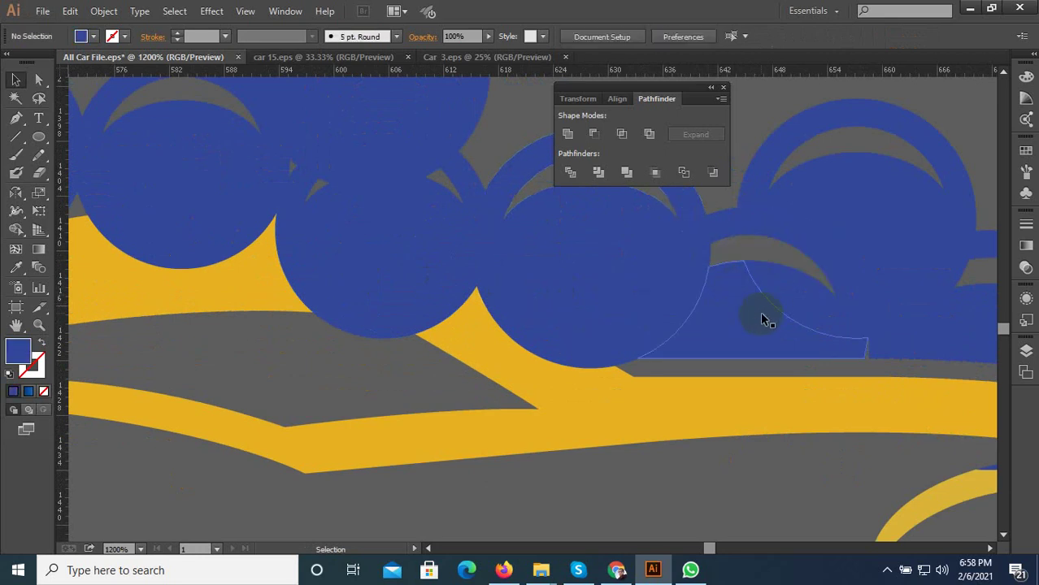
# - Delete the bubble's lower piece overlapping the windshield end of the roof and the leftover yellow piece under the roof outline
pyautogui.scroll(-1, 760, 311)
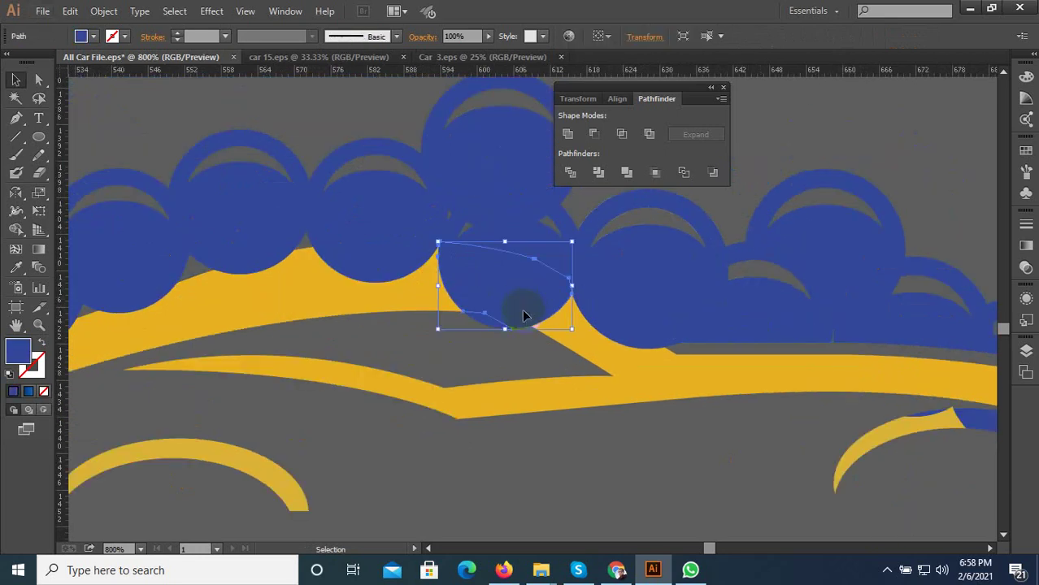
pyautogui.press('Delete')
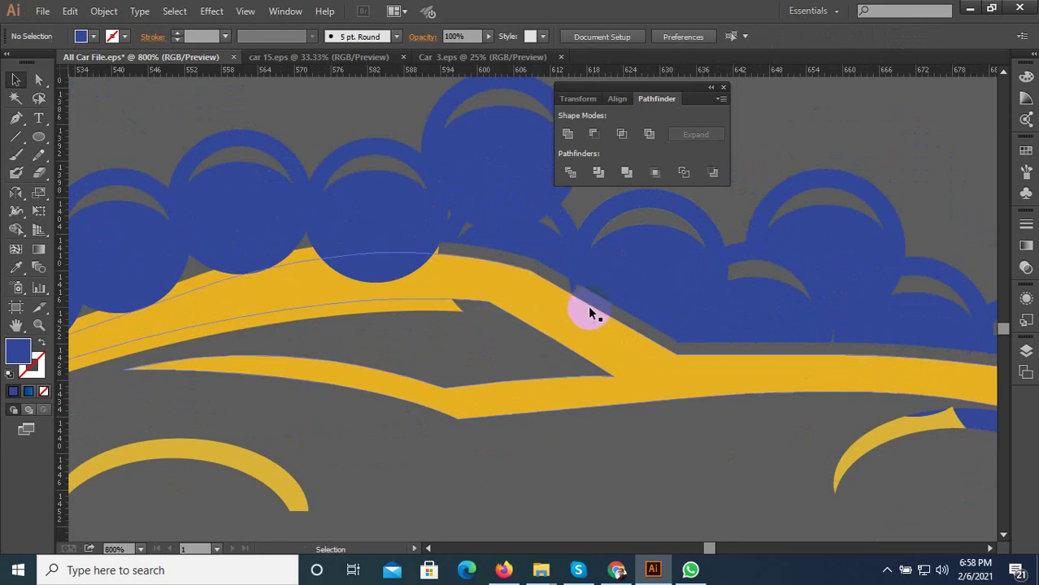
pyautogui.click(429, 309)
pyautogui.press('Delete')
# - Delete the lower pieces of the three bubbles that overlap the rear half of the car's roofline
pyautogui.click(410, 269)
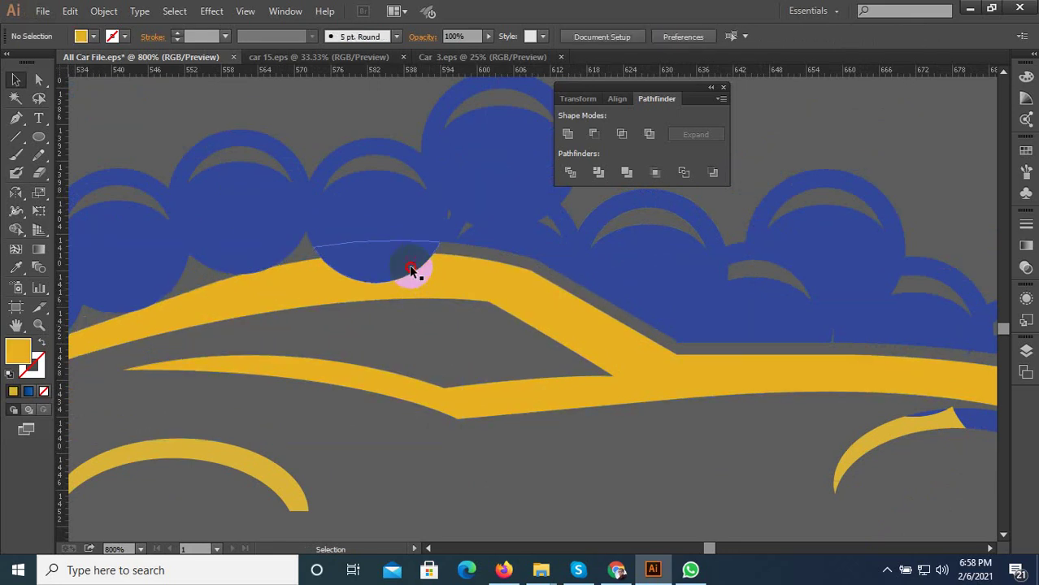
pyautogui.click(410, 270)
pyautogui.press('Delete')
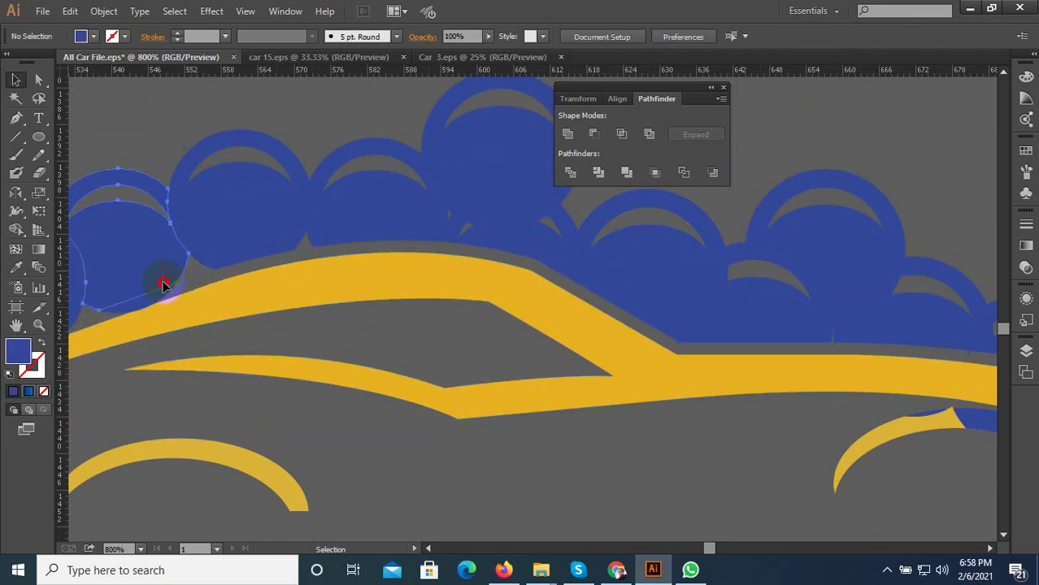
pyautogui.click(163, 285)
pyautogui.press('Delete')
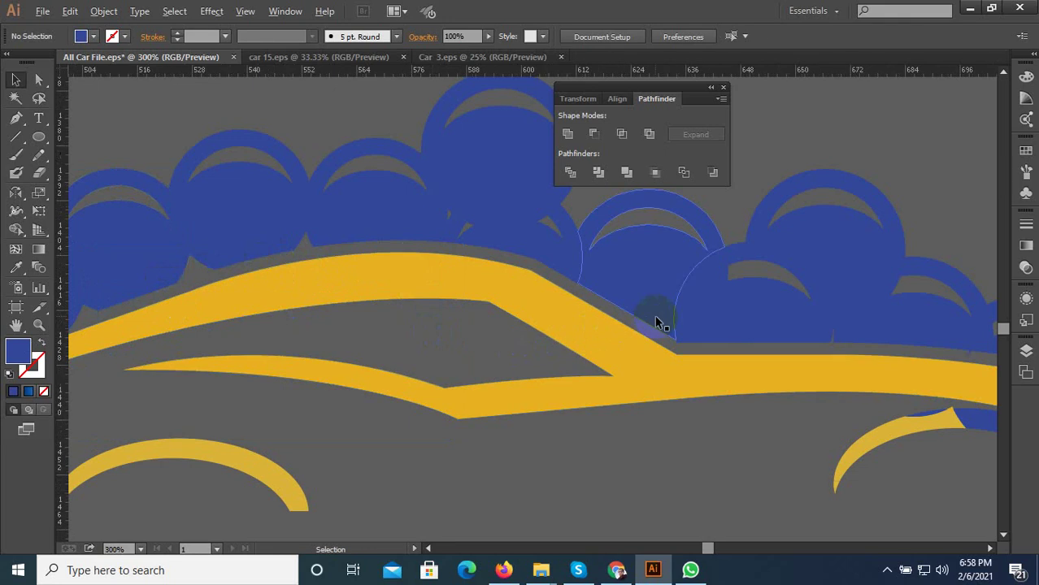
# - Delete the lower piece of the rearmost cluster bubble where it overlaps the junction between the roofline and the tail outline
pyautogui.scroll(-3, 650, 322)
pyautogui.scroll(6, 401, 330)
pyautogui.click(451, 323)
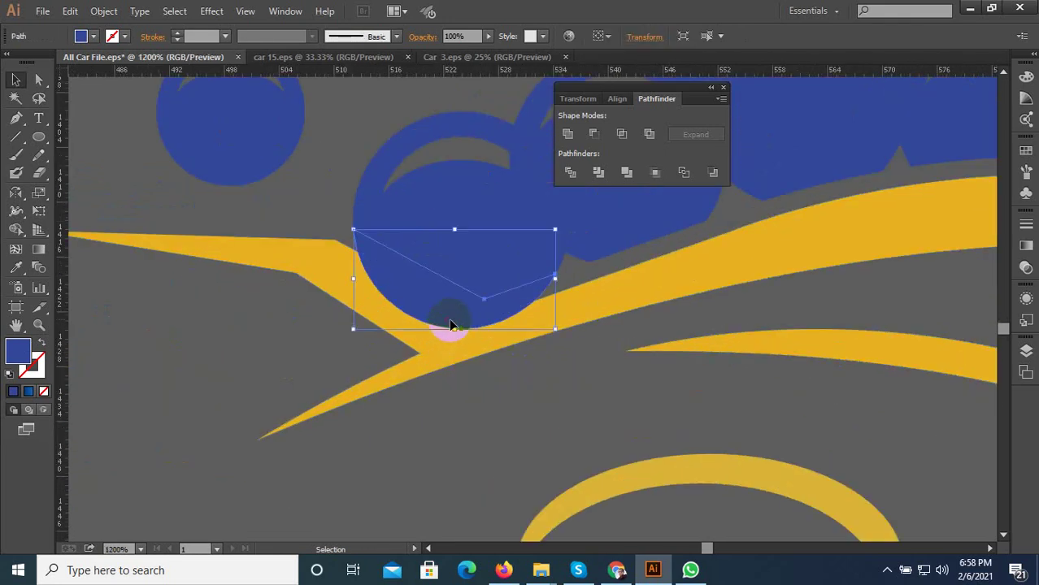
pyautogui.press('Delete')
pyautogui.click(325, 267)
pyautogui.click(317, 228)
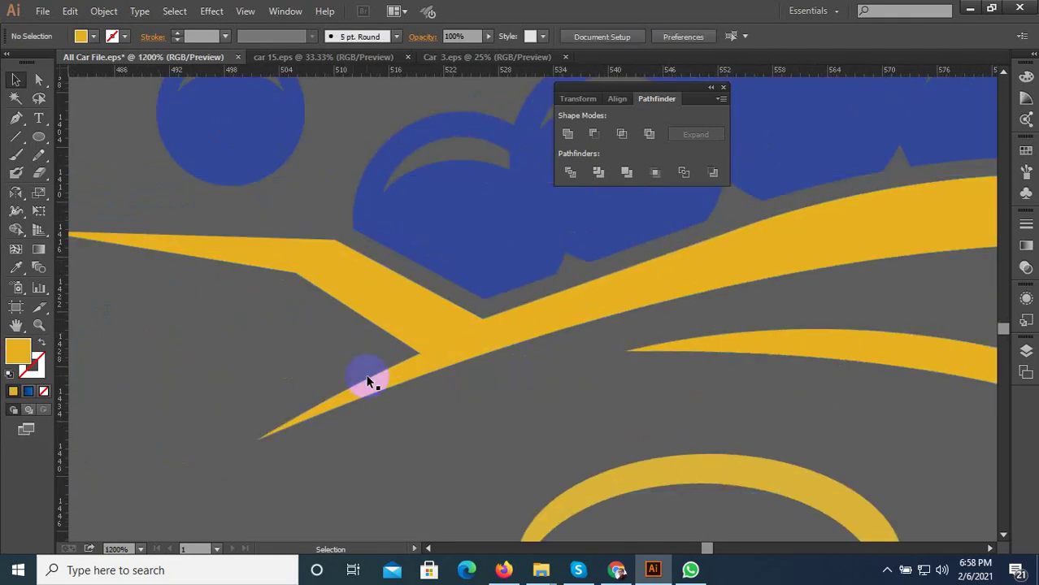
# - Delete the blue piece covering the end of the rearmost cluster bubble's highlight crescent
pyautogui.scroll(-1, 371, 386)
pyautogui.scroll(-2, 378, 394)
pyautogui.scroll(2, 552, 277)
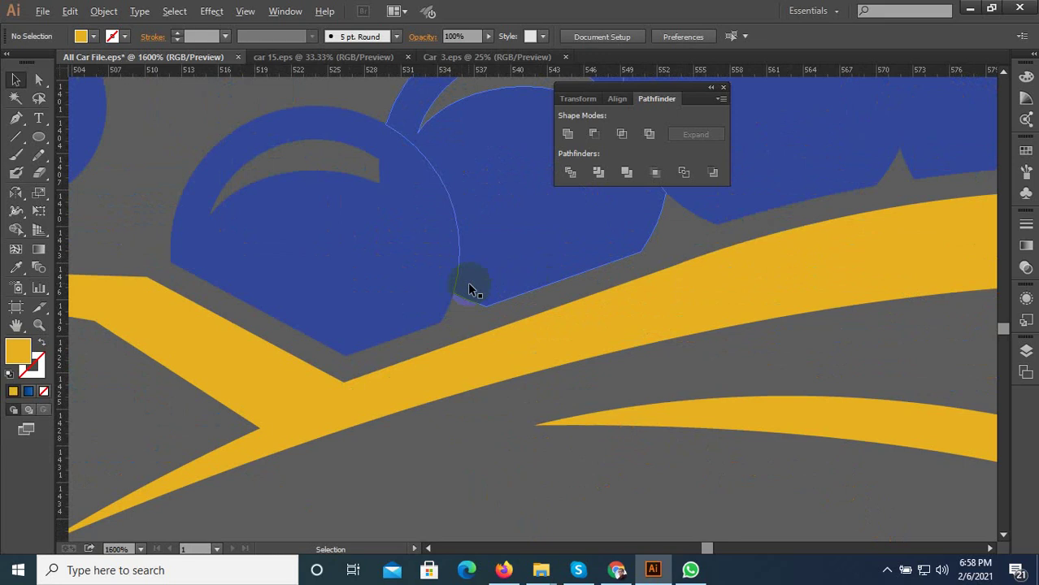
pyautogui.click(453, 325)
pyautogui.click(355, 116)
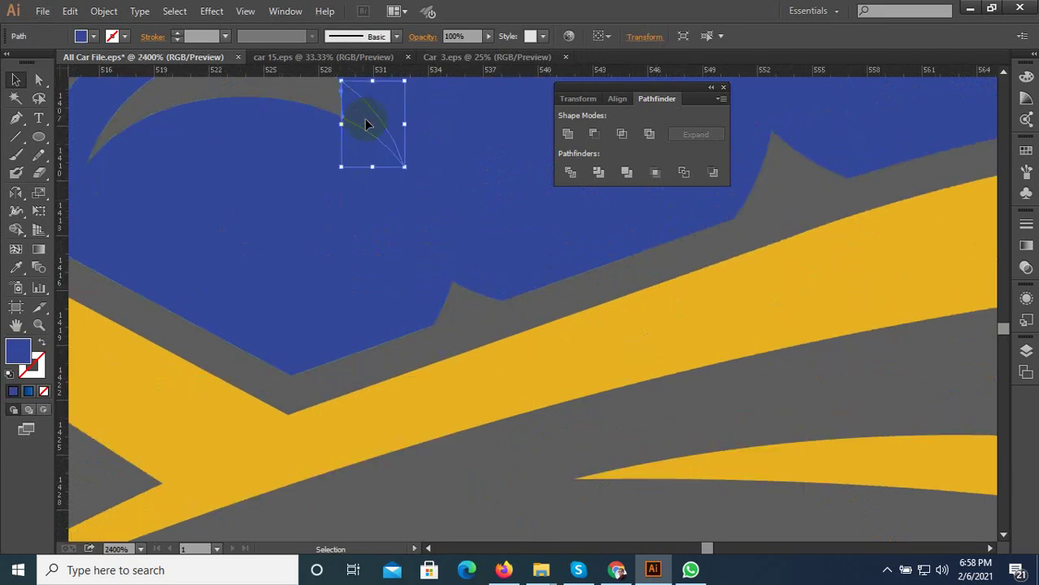
pyautogui.scroll(-1, 546, 355)
pyautogui.click(452, 360)
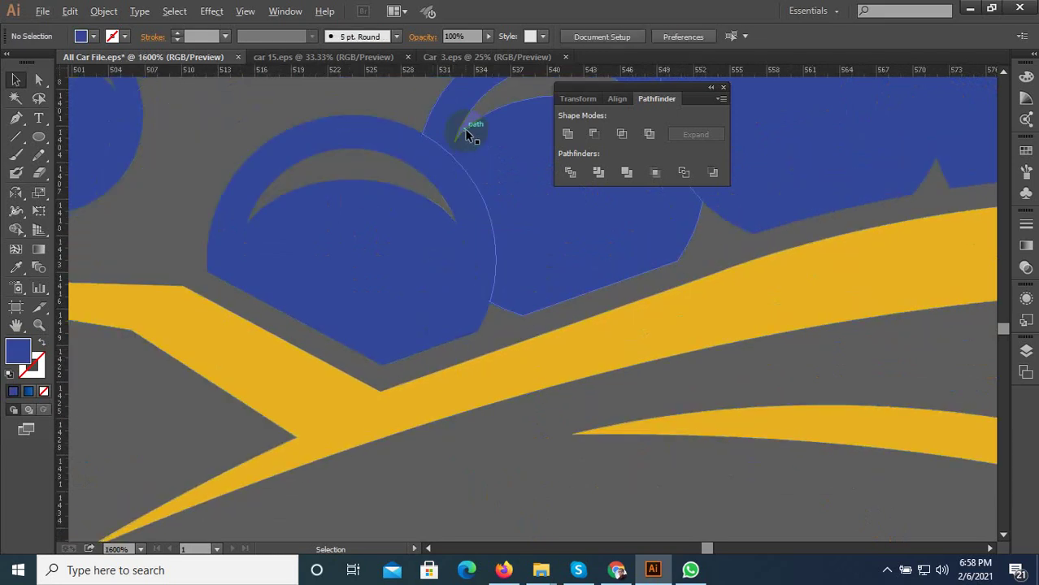
# - Fill the gap between the rearmost two cluster bubbles above the roofline with the bubbles' blue using the Eyedropper
pyautogui.scroll(3, 457, 152)
pyautogui.scroll(-4, 405, 237)
pyautogui.scroll(3, 422, 327)
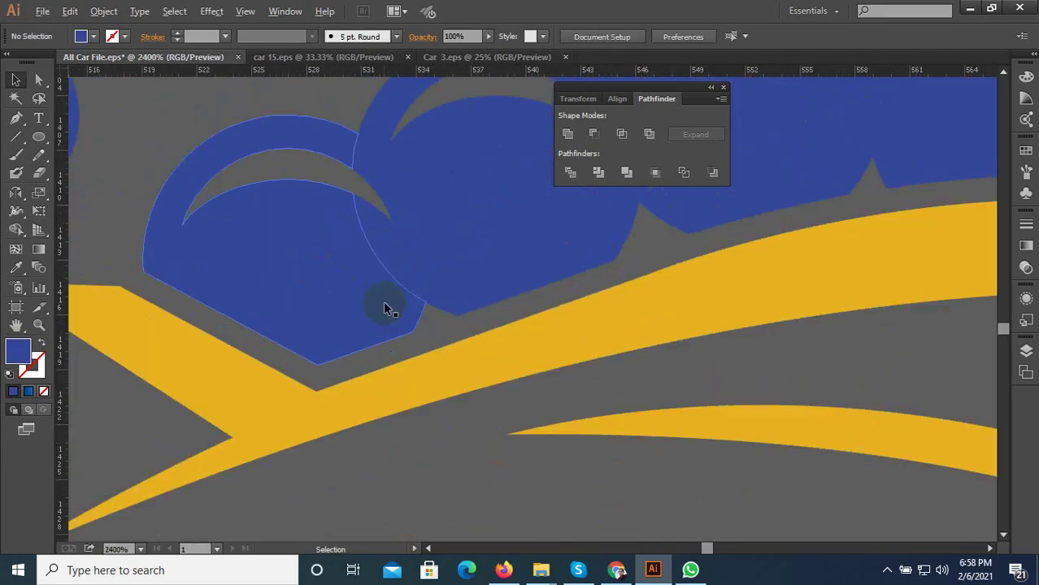
pyautogui.scroll(2, 387, 308)
pyautogui.click(413, 338)
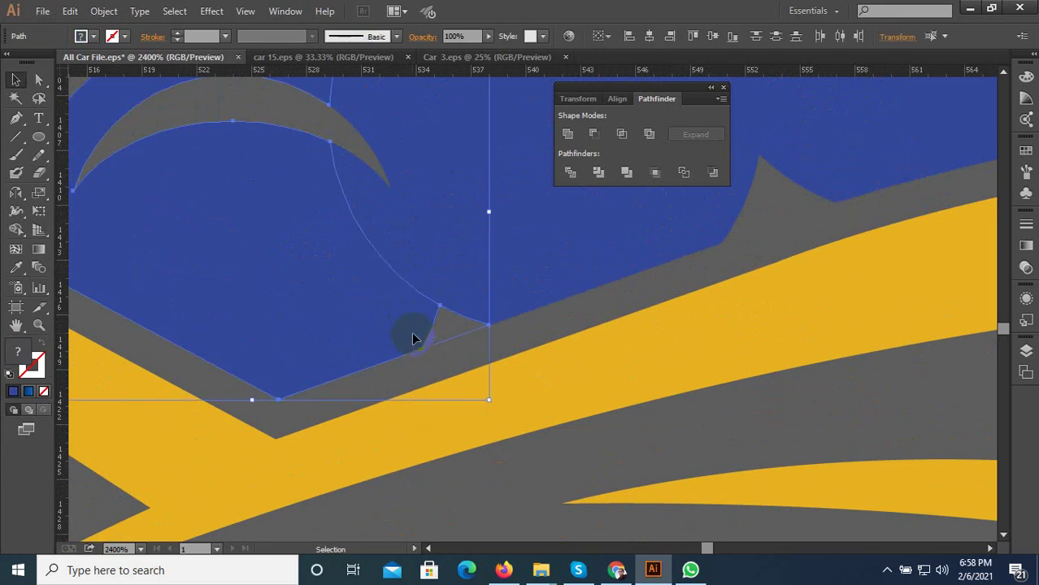
pyautogui.click(430, 281)
pyautogui.press('i')
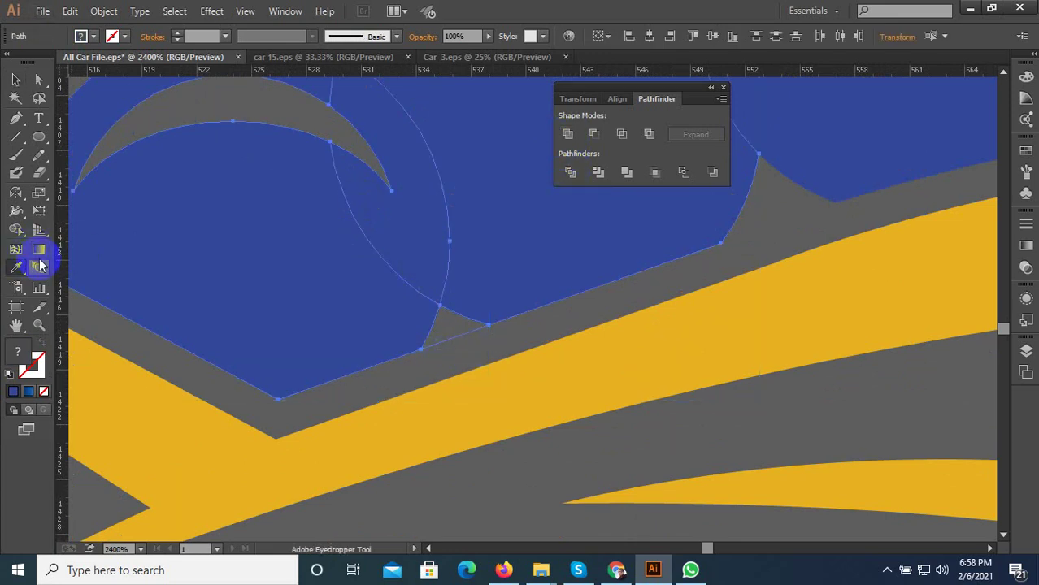
pyautogui.scroll(-3, 273, 301)
pyautogui.click(441, 282)
pyautogui.scroll(2, 423, 260)
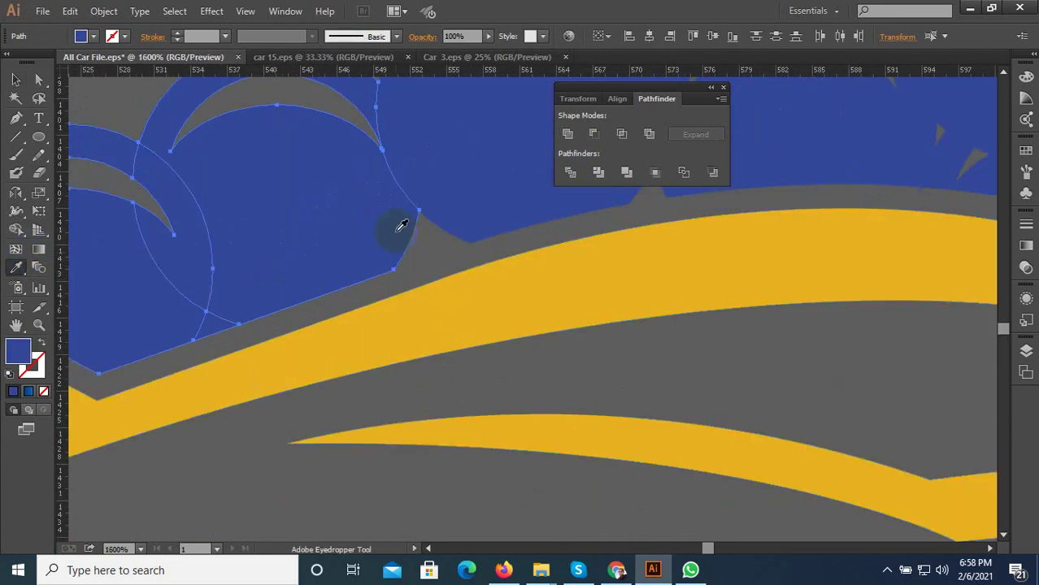
pyautogui.click(13, 79)
# - Fill the gap between the second and third cluster bubbles from the rear with the same sampled blue
pyautogui.click(345, 225)
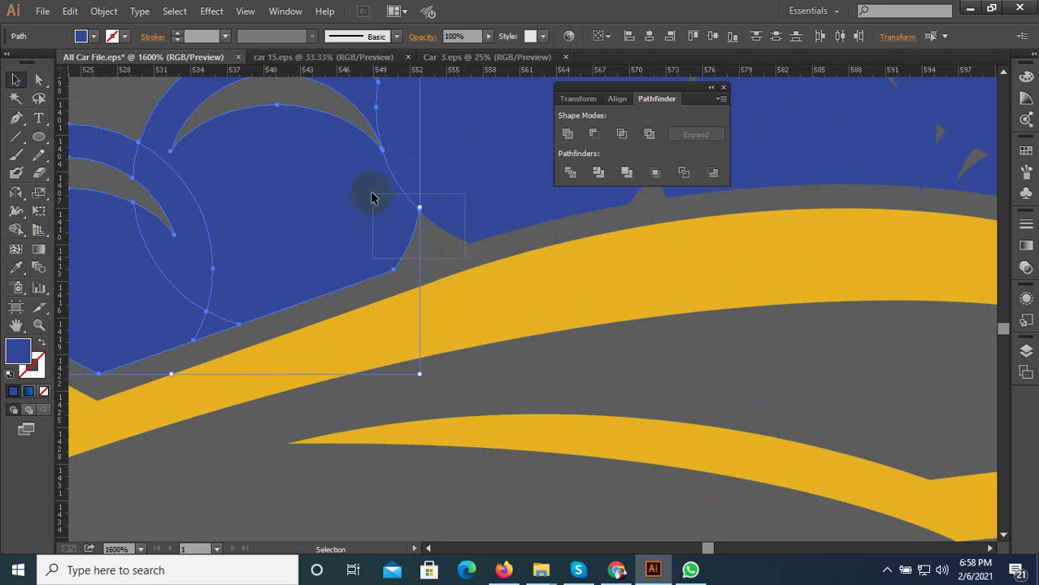
pyautogui.keyDown('shift'); pyautogui.click(581, 192); pyautogui.keyUp('shift')
pyautogui.press('i')
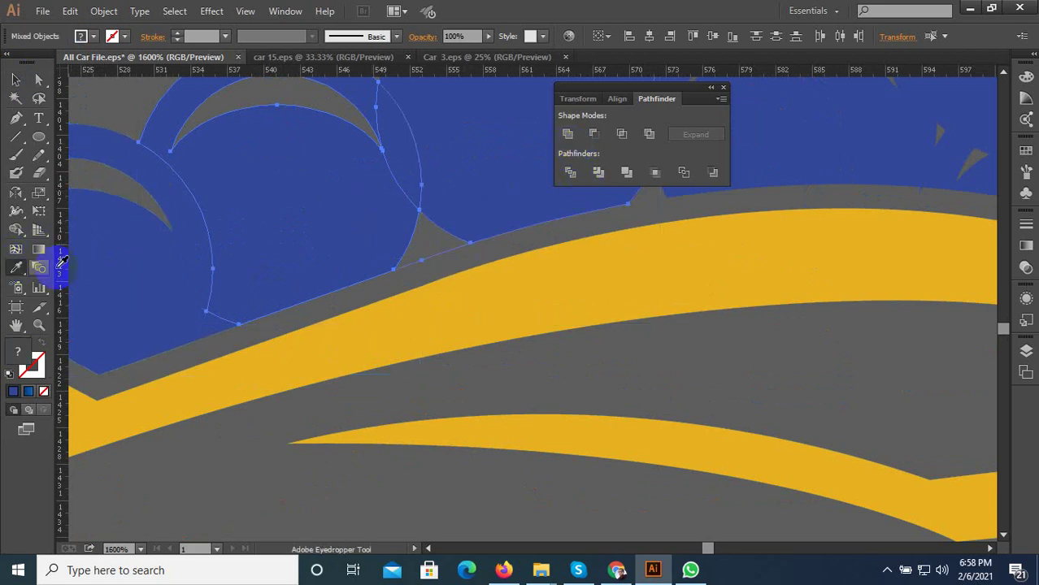
pyautogui.scroll(-3, 158, 206)
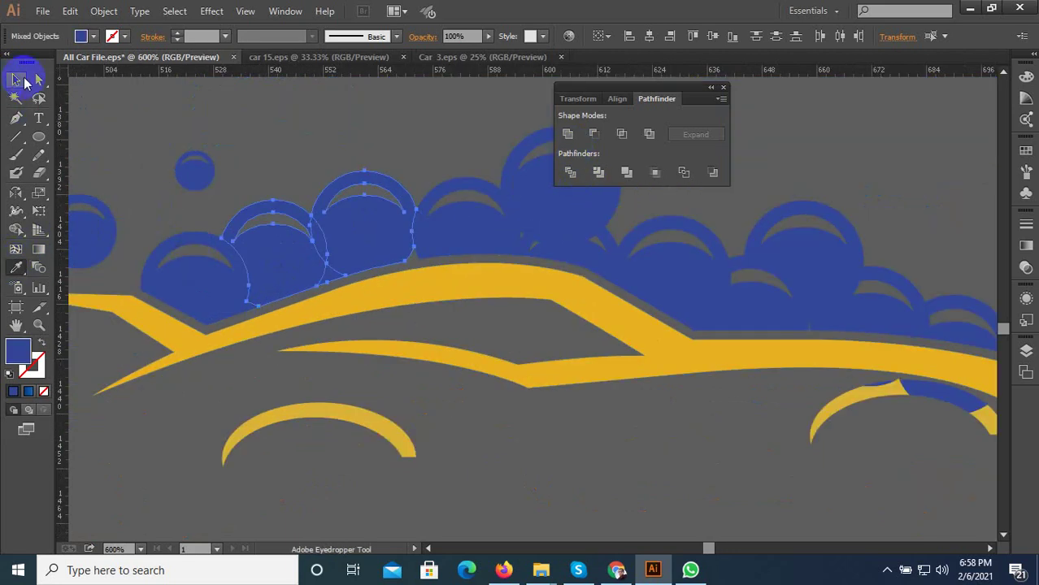
pyautogui.click(24, 81)
pyautogui.click(392, 155)
pyautogui.scroll(2, 434, 275)
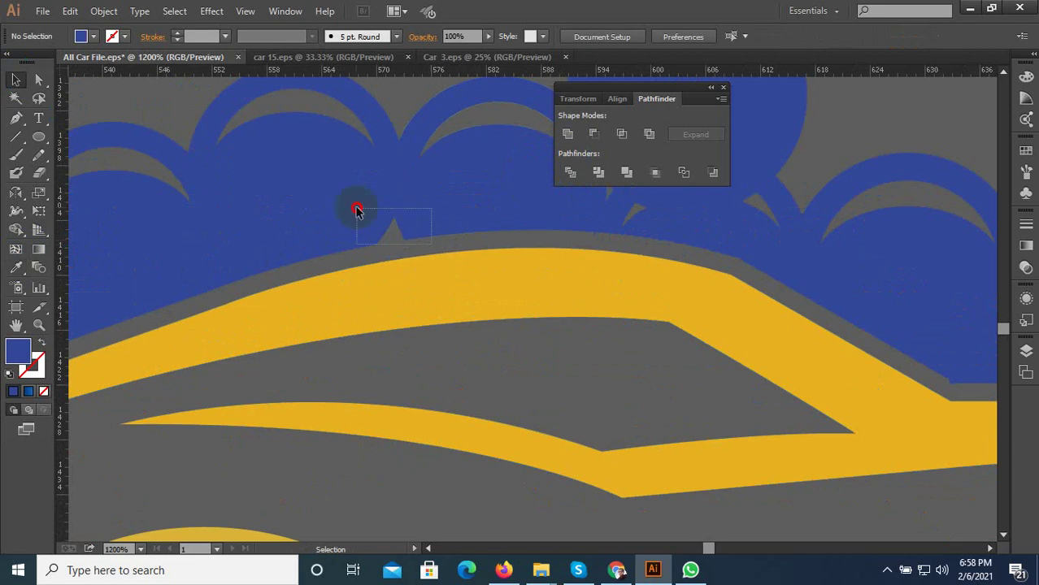
pyautogui.moveTo(357, 210); pyautogui.dragTo(354, 207)
pyautogui.moveTo(636, 242); pyautogui.dragTo(623, 225)
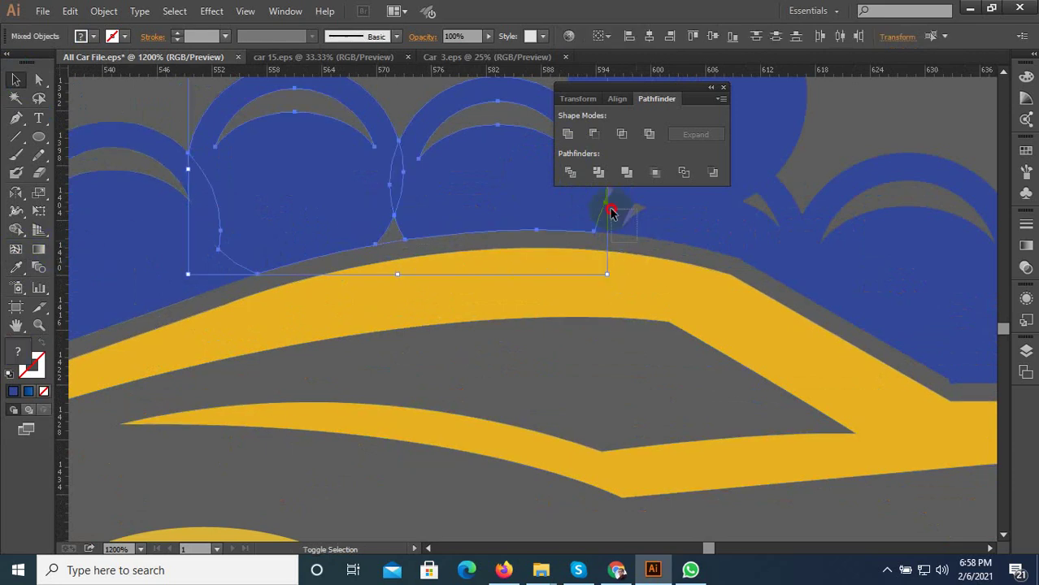
pyautogui.keyDown('shift'); pyautogui.click(611, 211); pyautogui.keyUp('shift')
pyautogui.click(346, 271)
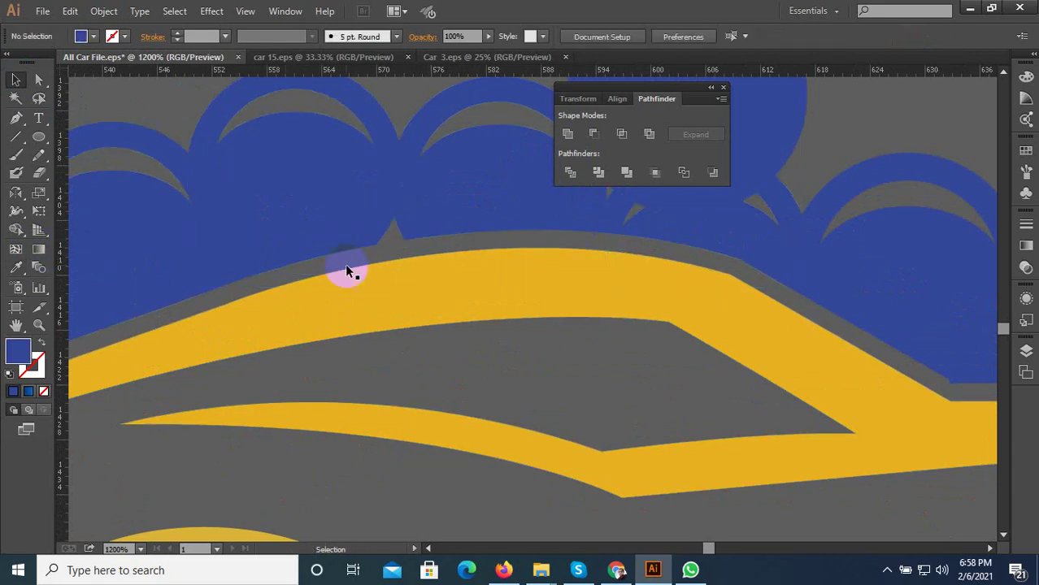
# - Fill the gap between the third and fourth cluster bubbles from the rear with the blue sampled from a bubble
pyautogui.moveTo(423, 245); pyautogui.dragTo(337, 229)
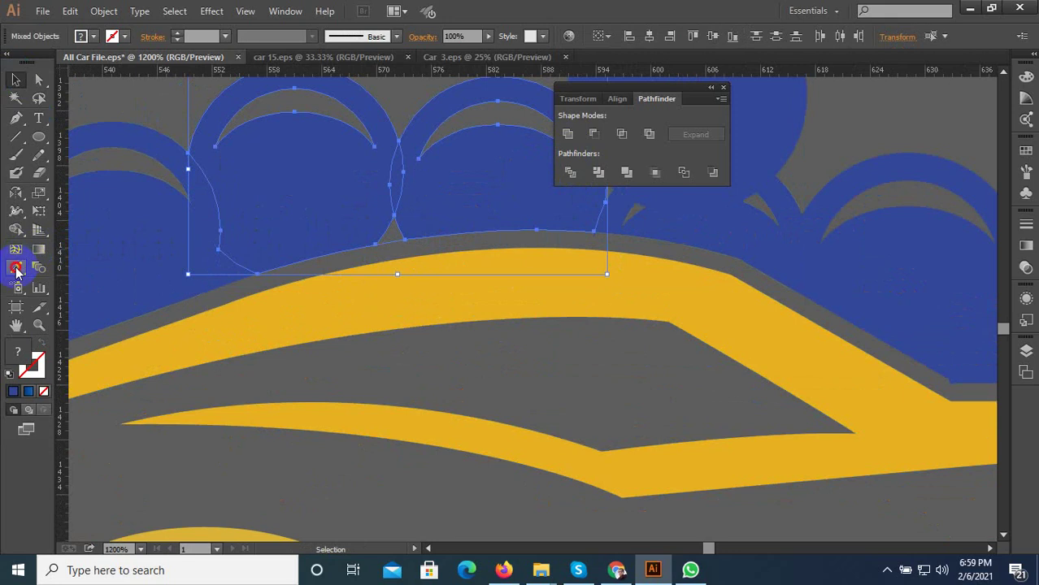
pyautogui.click(16, 267)
pyautogui.click(301, 227)
pyautogui.scroll(-2, 260, 278)
pyautogui.scroll(2, 455, 240)
pyautogui.scroll(1, 436, 243)
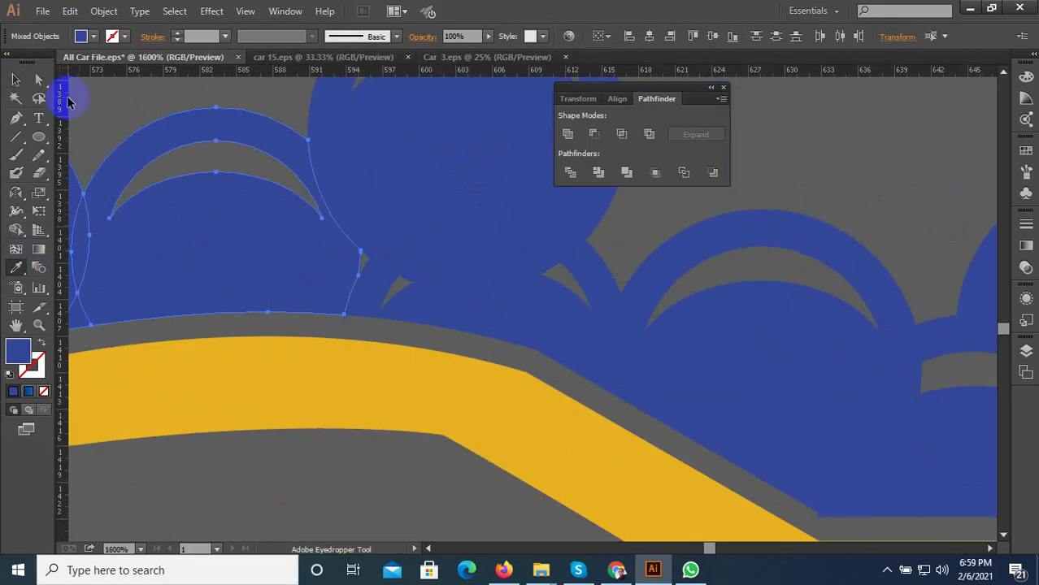
pyautogui.click(12, 82)
pyautogui.click(103, 104)
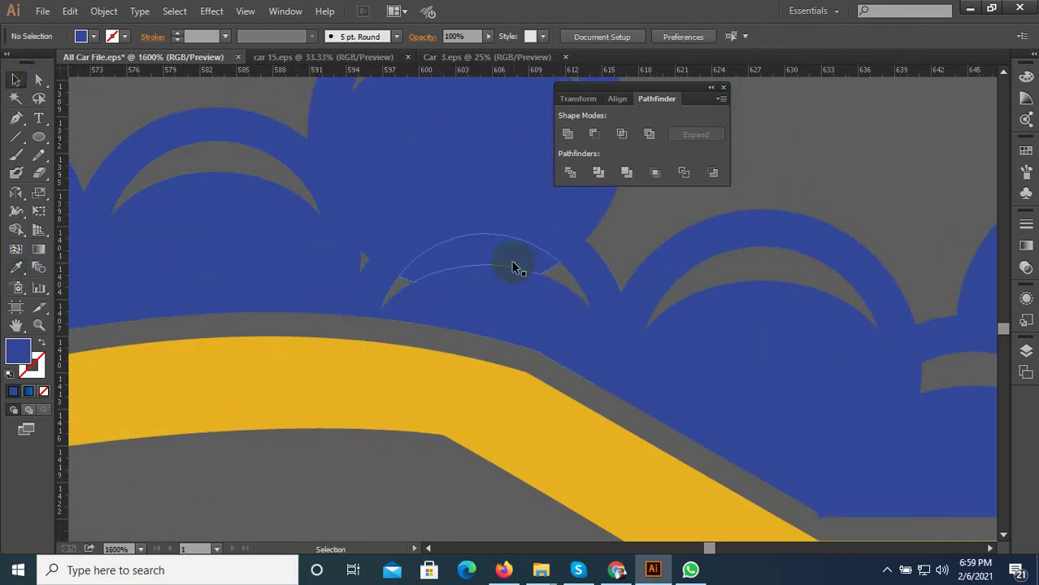
# - Delete the blue piece covering the highlight of the bubble below the tallest one, plus the stray blue sliver below the bubble edge
pyautogui.click(499, 262)
pyautogui.press('Delete')
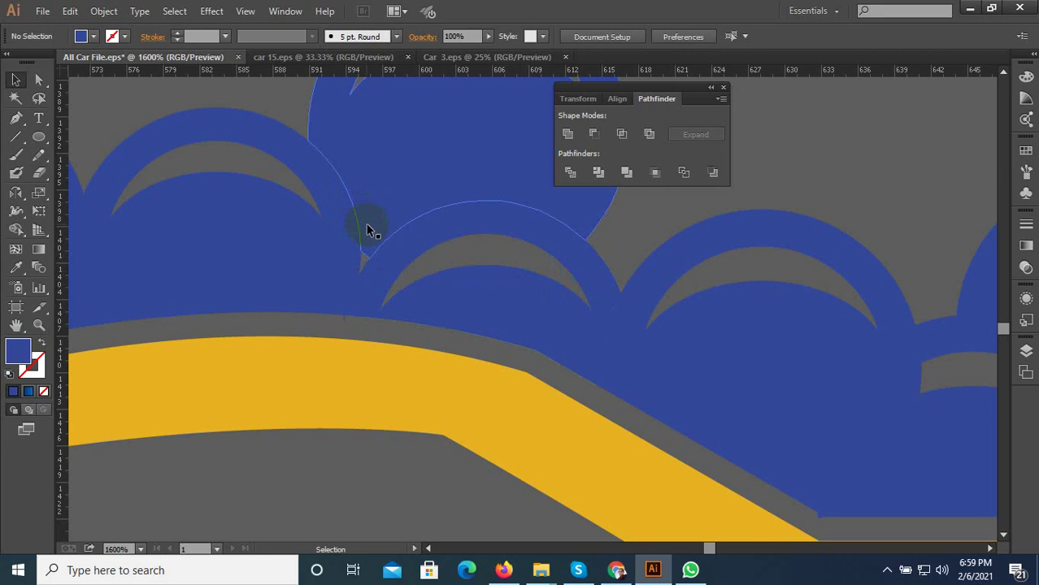
pyautogui.scroll(3, 383, 292)
pyautogui.scroll(1, 371, 380)
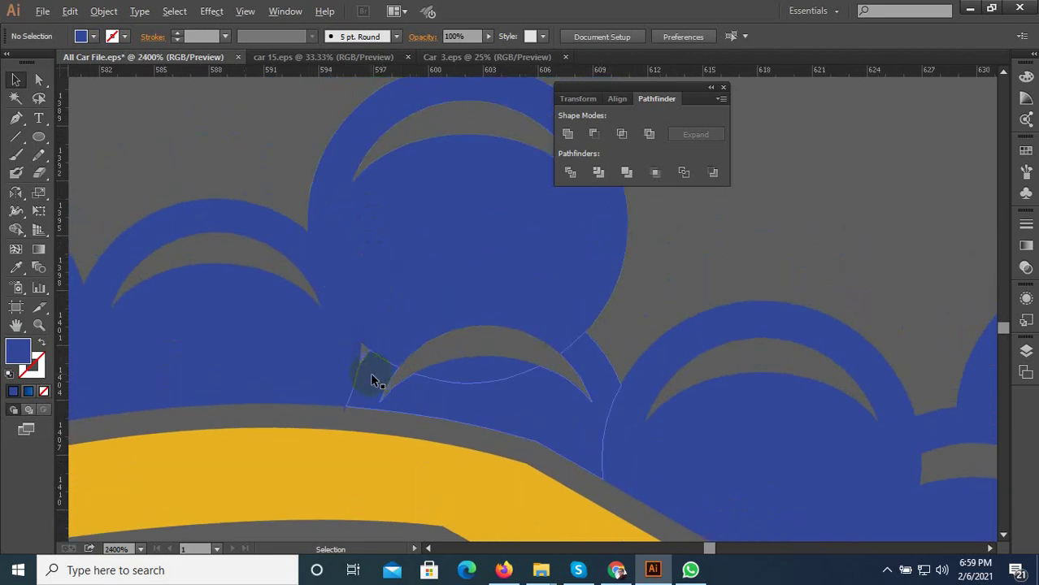
pyautogui.scroll(1, 362, 370)
pyautogui.scroll(-1, 361, 379)
pyautogui.scroll(3, 341, 406)
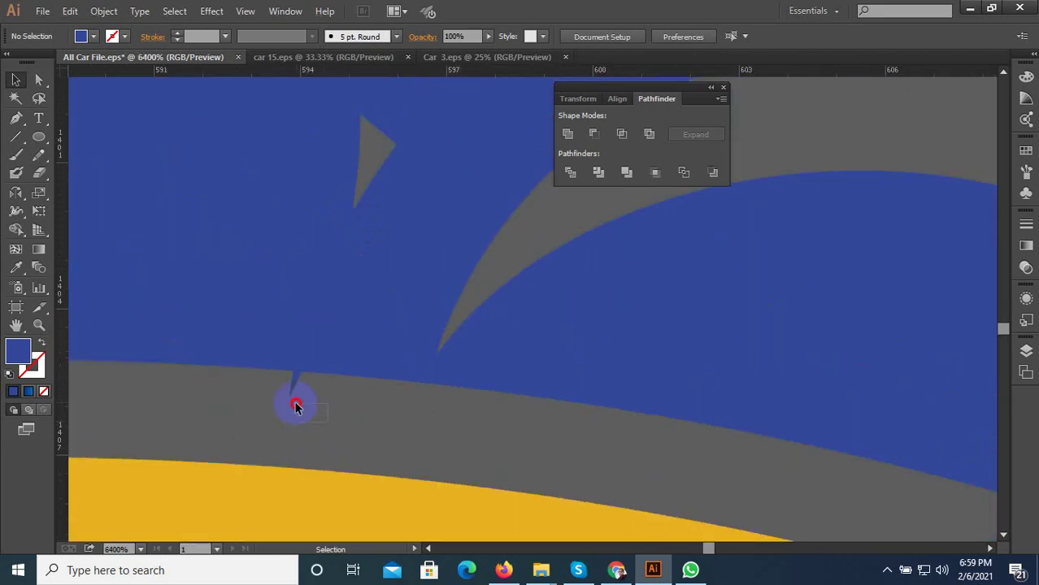
pyautogui.scroll(-2, 488, 252)
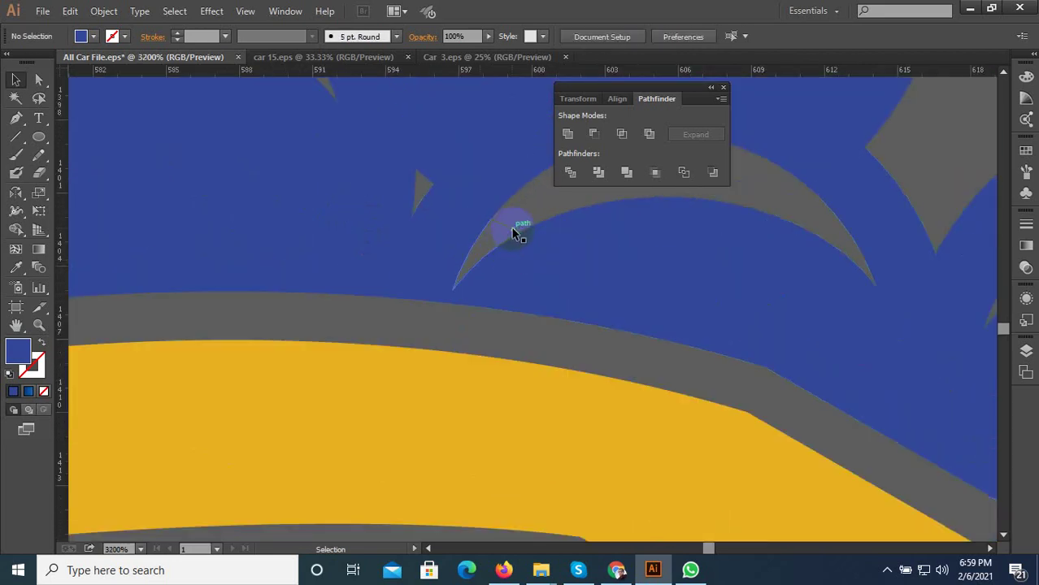
# - Fill the gaps between the fourth bubble and the small bubble below the tallest one with the sampled blue
pyautogui.click(505, 226)
pyautogui.click(516, 218)
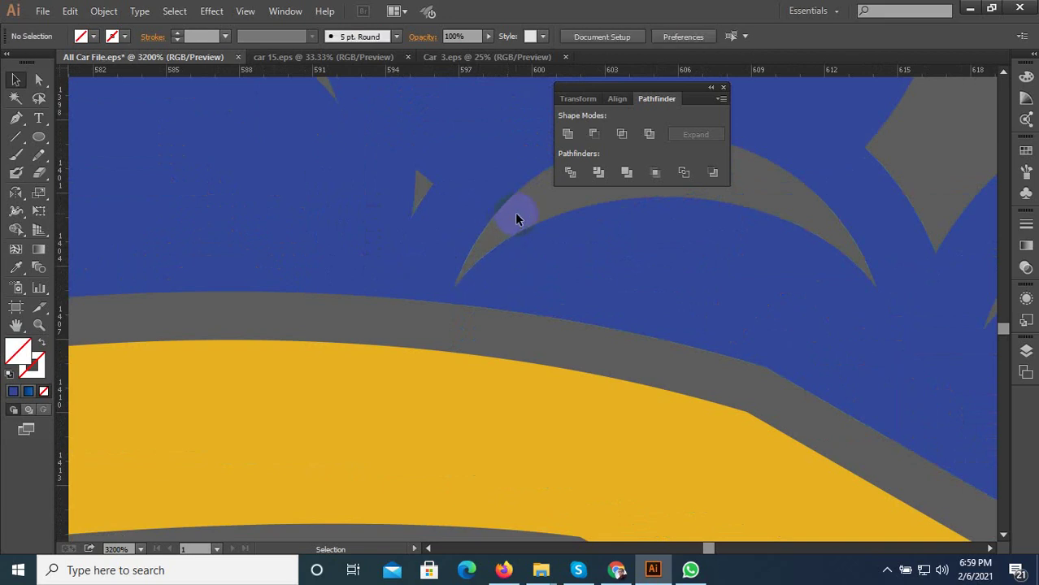
pyautogui.moveTo(393, 175); pyautogui.dragTo(547, 173)
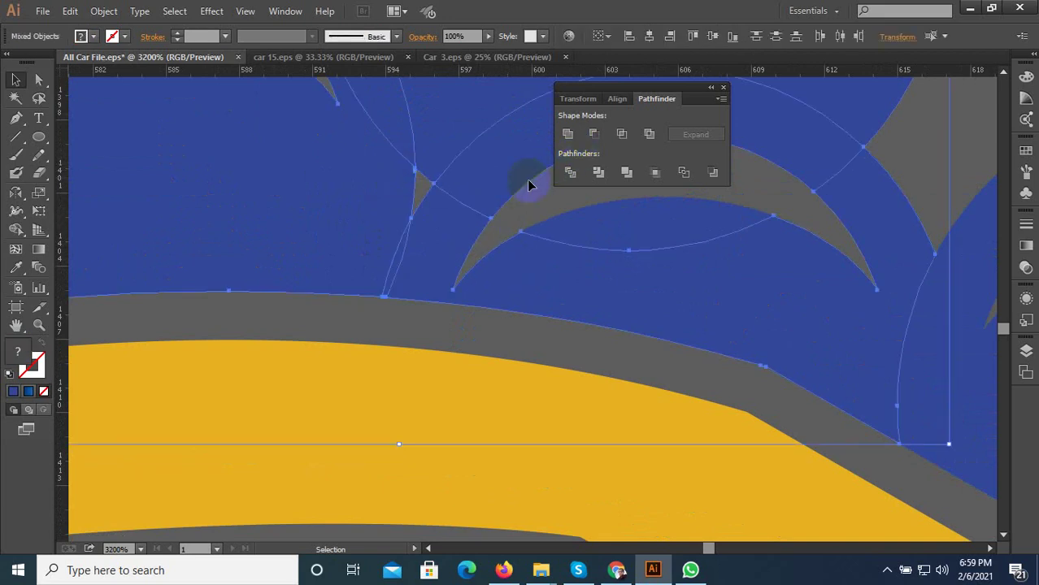
pyautogui.click(15, 267)
pyautogui.scroll(-3, 269, 241)
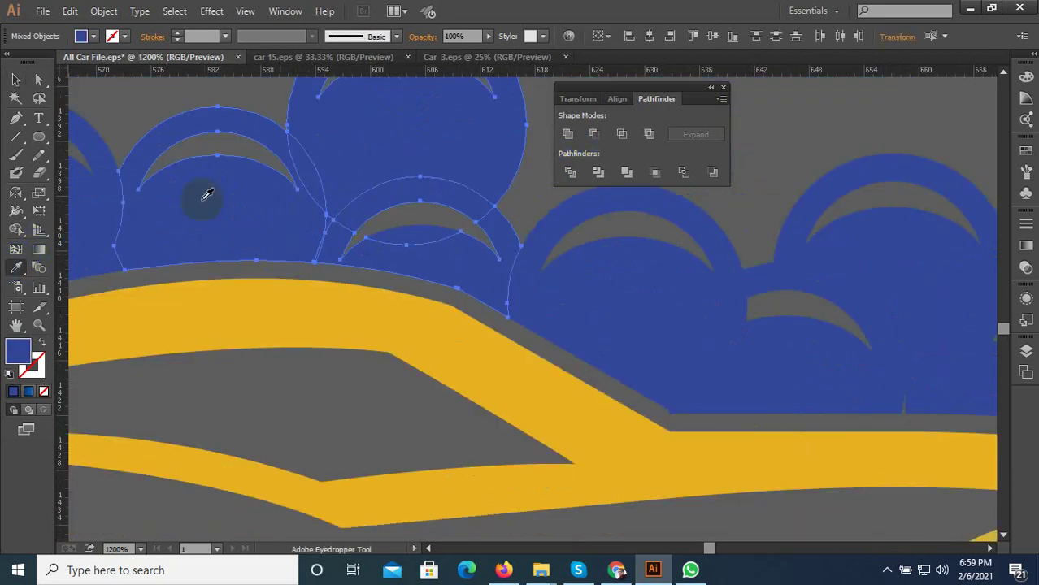
pyautogui.click(15, 79)
pyautogui.scroll(-2, 252, 242)
pyautogui.click(429, 194)
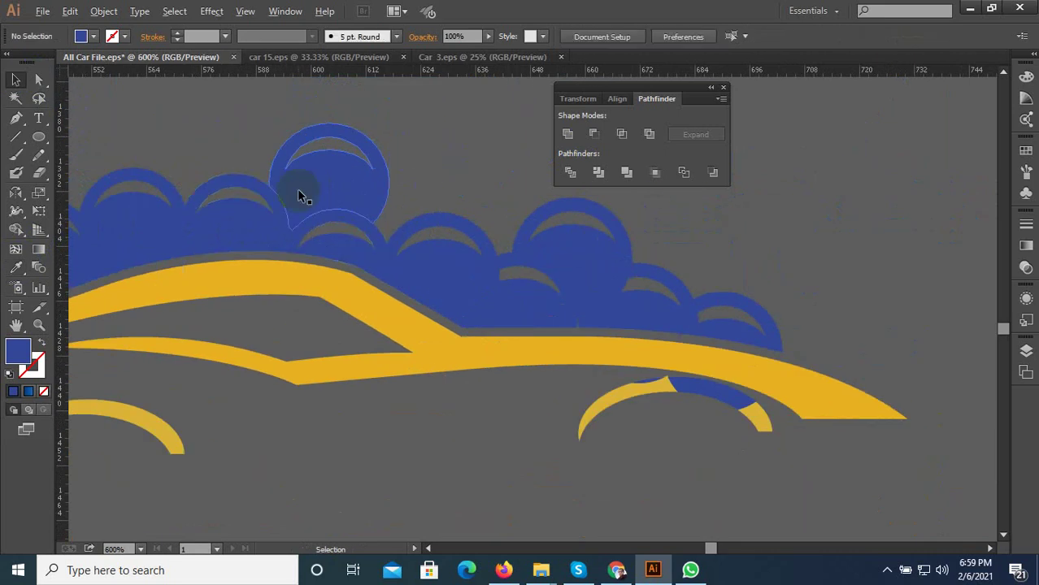
# - Delete the blue piece covering the rear end of the highlight crescent on the first small bubble above the hood
pyautogui.scroll(2, 276, 225)
pyautogui.scroll(1, 611, 285)
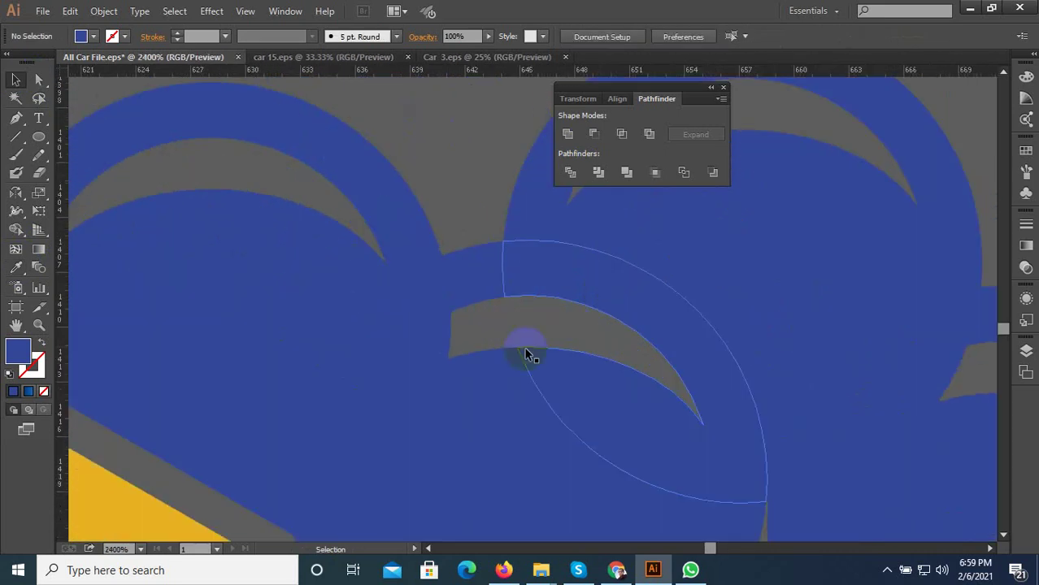
pyautogui.click(445, 348)
pyautogui.press('Delete')
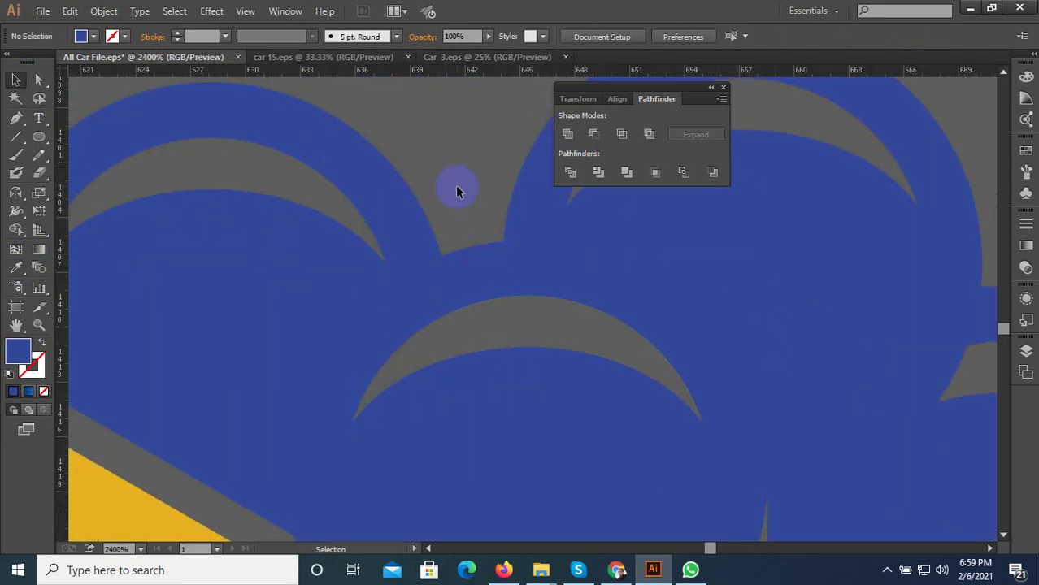
# - Fill the thin gap along the hood between the two lower front bubbles with blue sampled from a bubble
pyautogui.scroll(-3, 386, 324)
pyautogui.scroll(3, 533, 363)
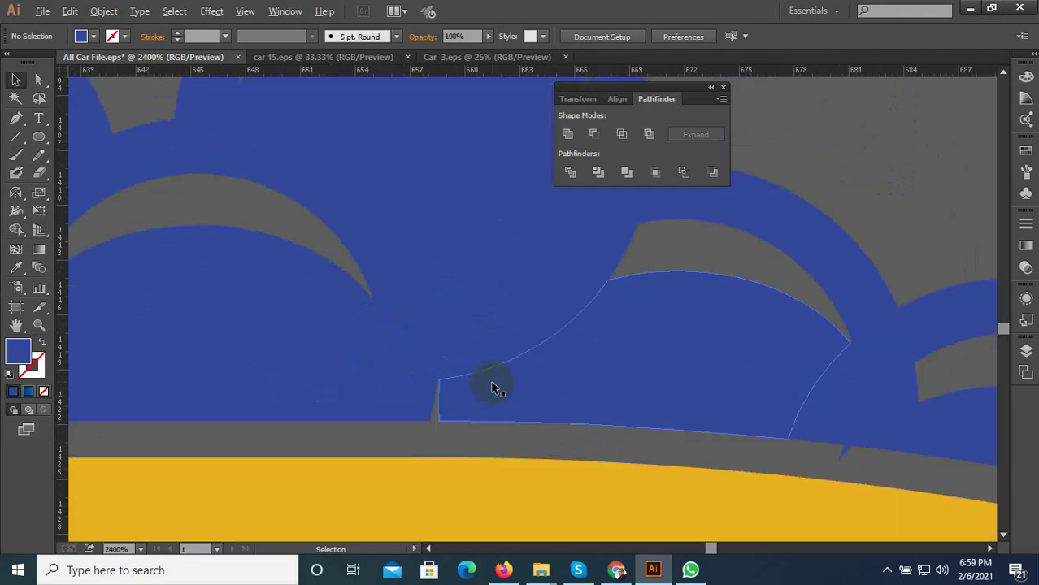
pyautogui.click(401, 395)
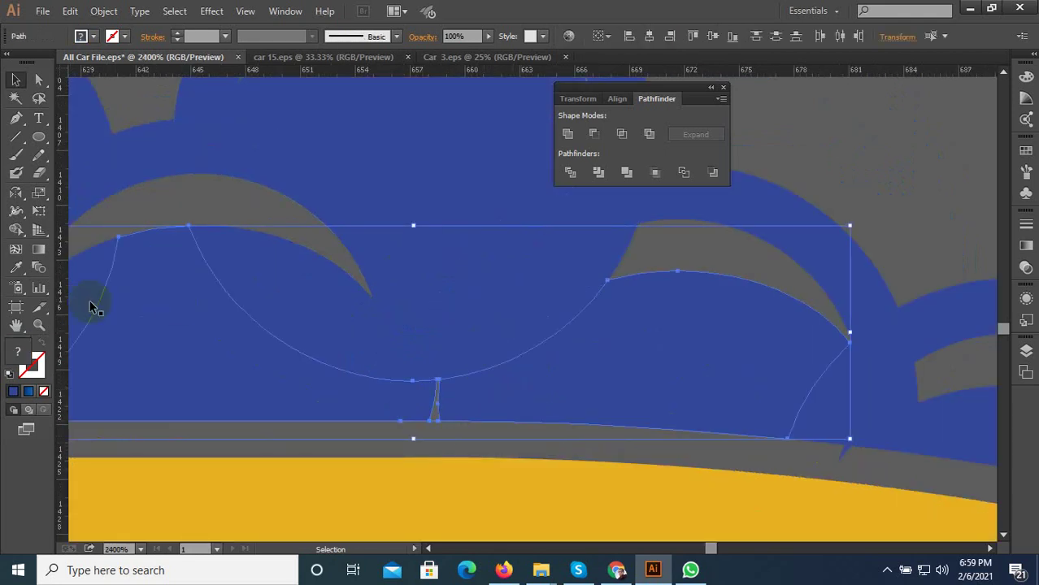
pyautogui.click(15, 269)
pyautogui.click(331, 178)
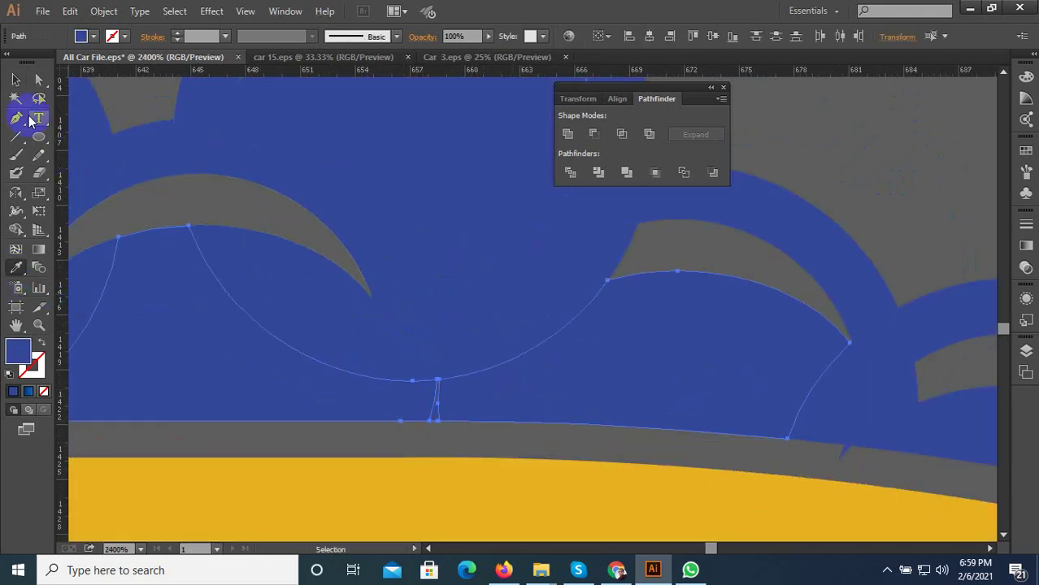
pyautogui.click(15, 80)
pyautogui.scroll(-2, 330, 296)
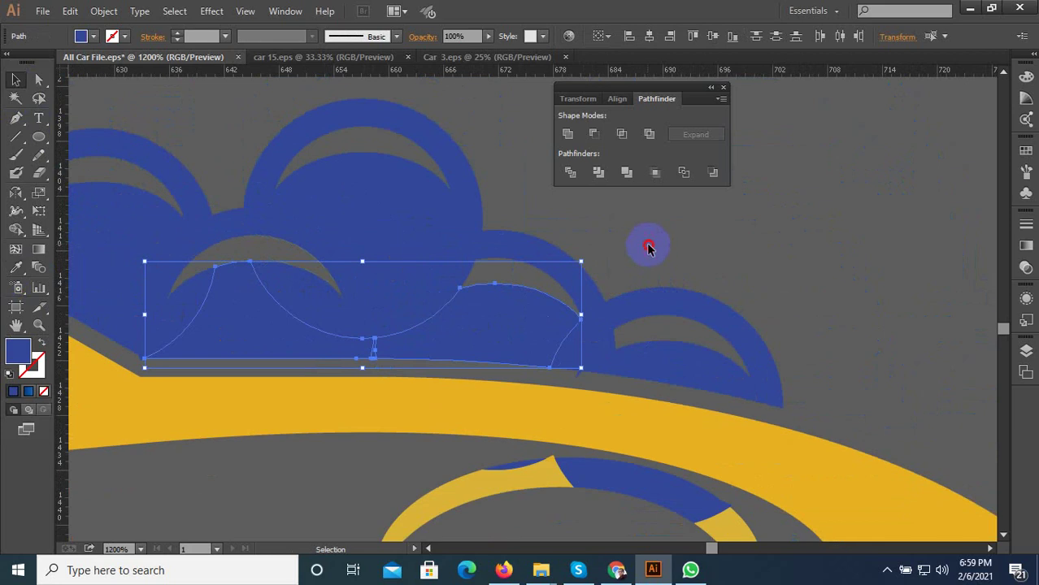
pyautogui.click(649, 245)
# - Delete the blue pieces covering the rear ends of the two front bubbles' highlights, plus the stray sliver below the bubble edge
pyautogui.scroll(2, 507, 298)
pyautogui.click(417, 258)
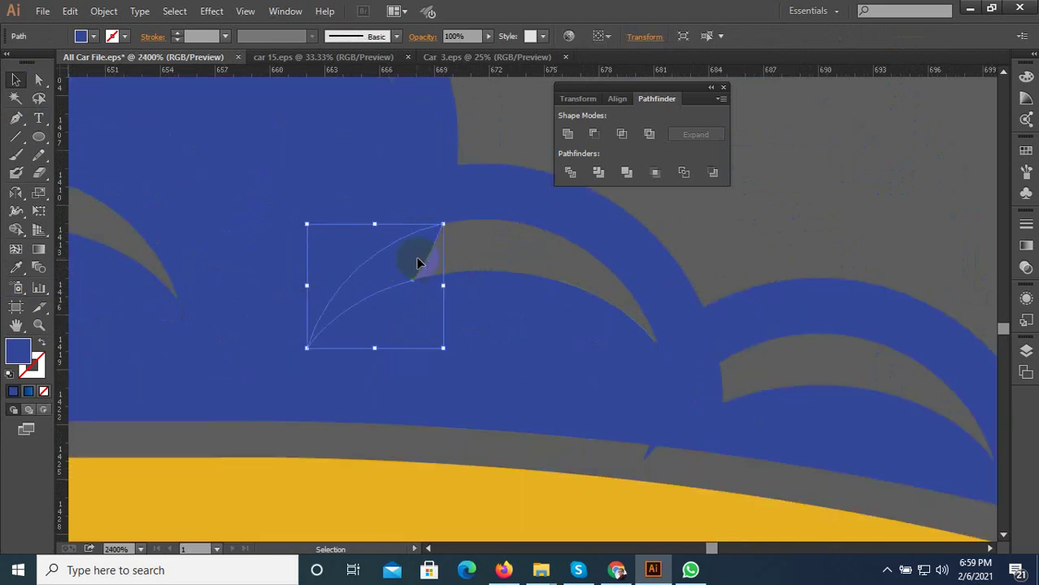
pyautogui.press('Delete')
pyautogui.click(717, 400)
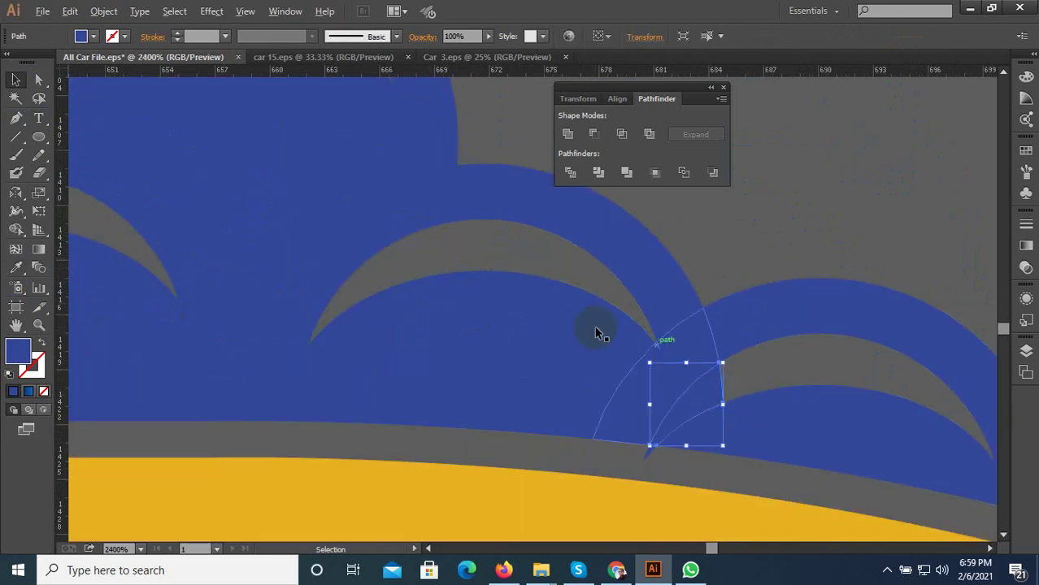
pyautogui.scroll(-1, 598, 332)
pyautogui.press('Delete')
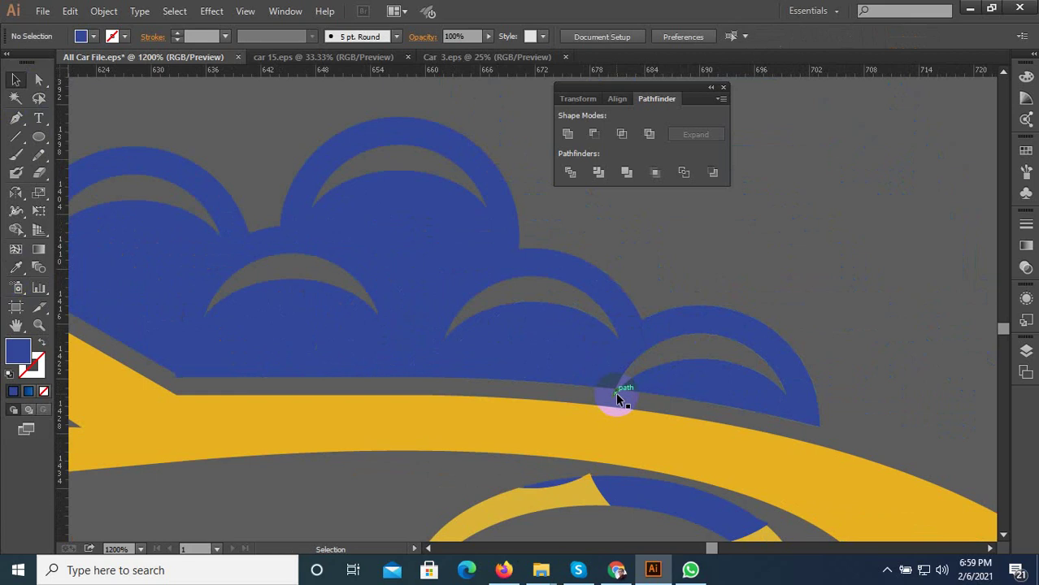
pyautogui.scroll(3, 616, 396)
pyautogui.click(573, 385)
pyautogui.press('Delete')
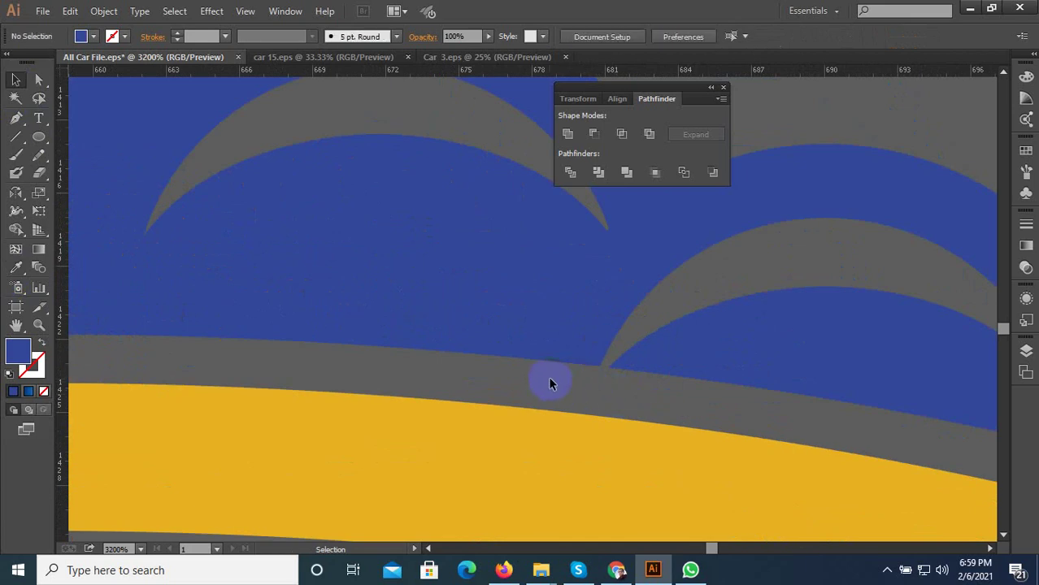
# - Delete the yellow tip protruding above the front wheel arch
pyautogui.scroll(-6, 546, 375)
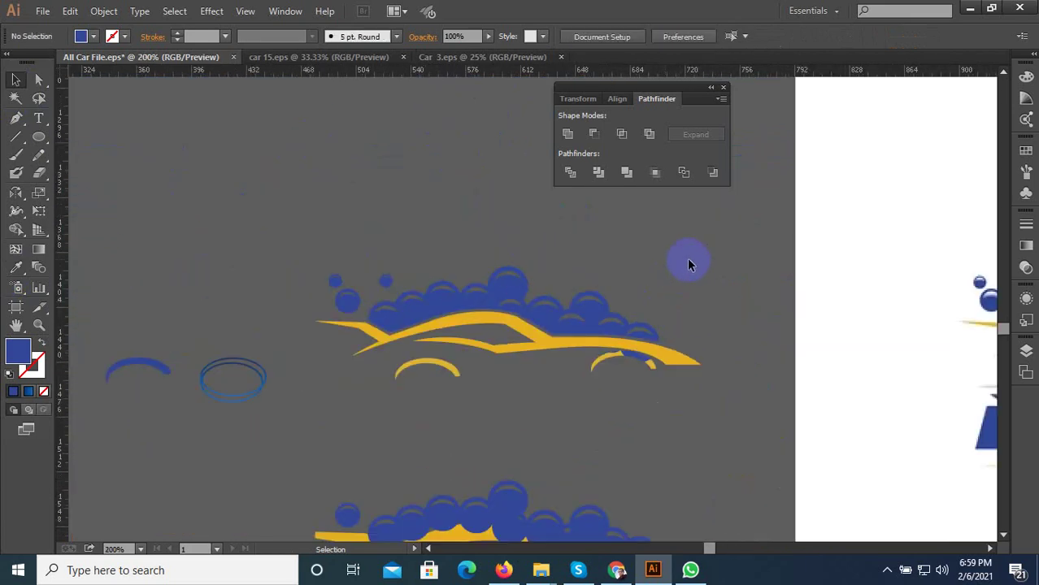
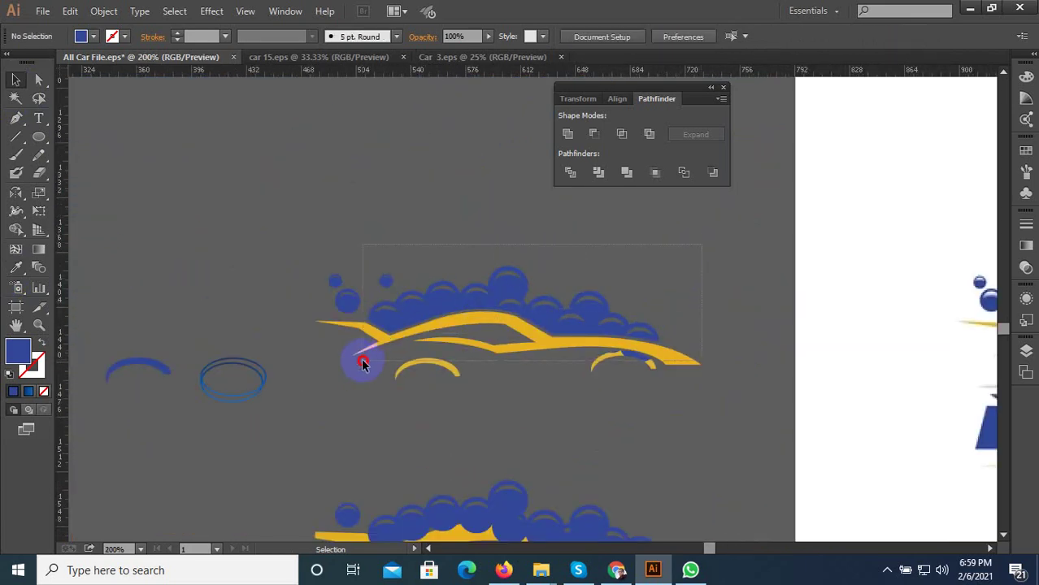
pyautogui.moveTo(363, 361); pyautogui.dragTo(363, 362)
pyautogui.scroll(3, 581, 369)
pyautogui.click(736, 383)
pyautogui.scroll(3, 765, 358)
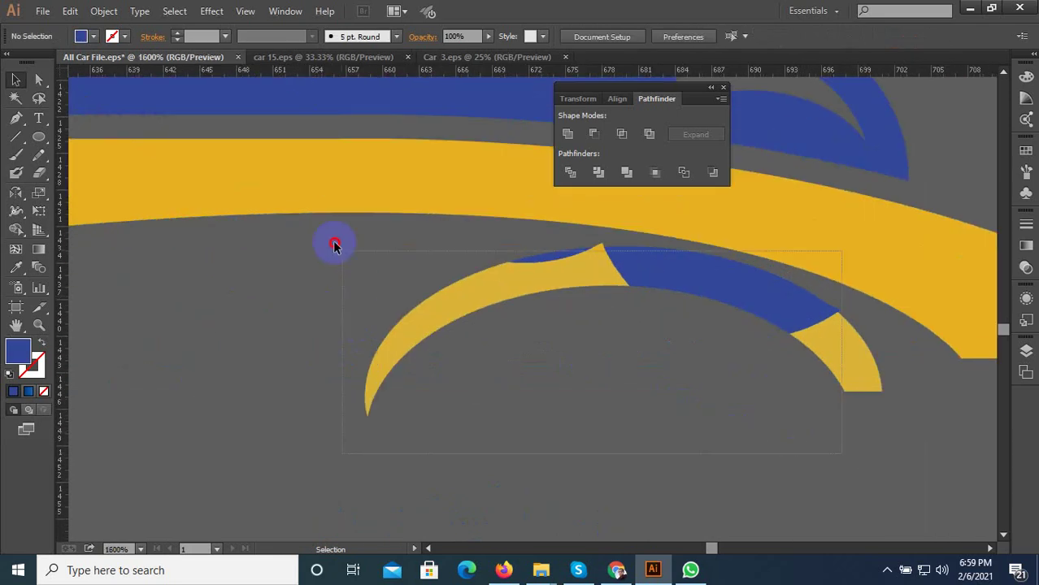
pyautogui.moveTo(334, 244); pyautogui.dragTo(290, 204)
pyautogui.scroll(4, 533, 226)
pyautogui.moveTo(741, 269); pyautogui.dragTo(482, 255)
pyautogui.click(483, 257)
pyautogui.click(544, 310)
pyautogui.press('Delete')
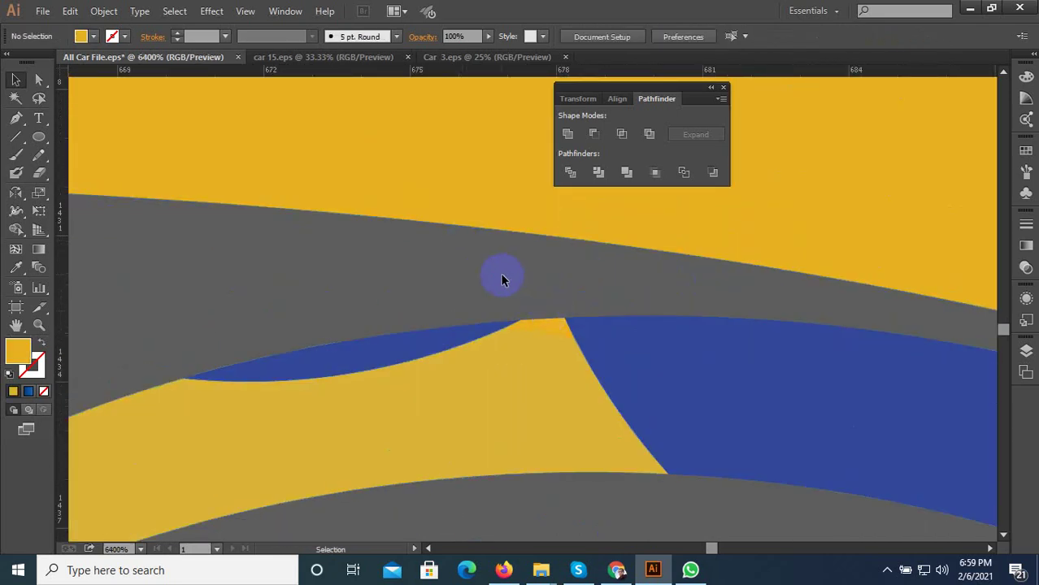
# - Unite all front wheel arch pieces into one shape and fill it with the yellow sampled from the car body
pyautogui.scroll(-2, 536, 284)
pyautogui.scroll(-2, 560, 297)
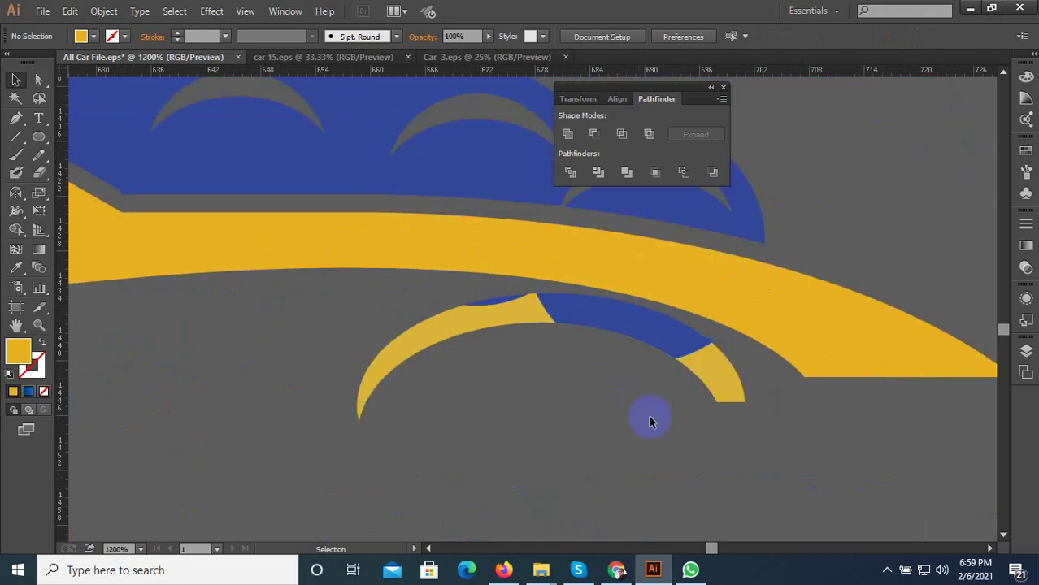
pyautogui.moveTo(848, 504); pyautogui.dragTo(263, 281)
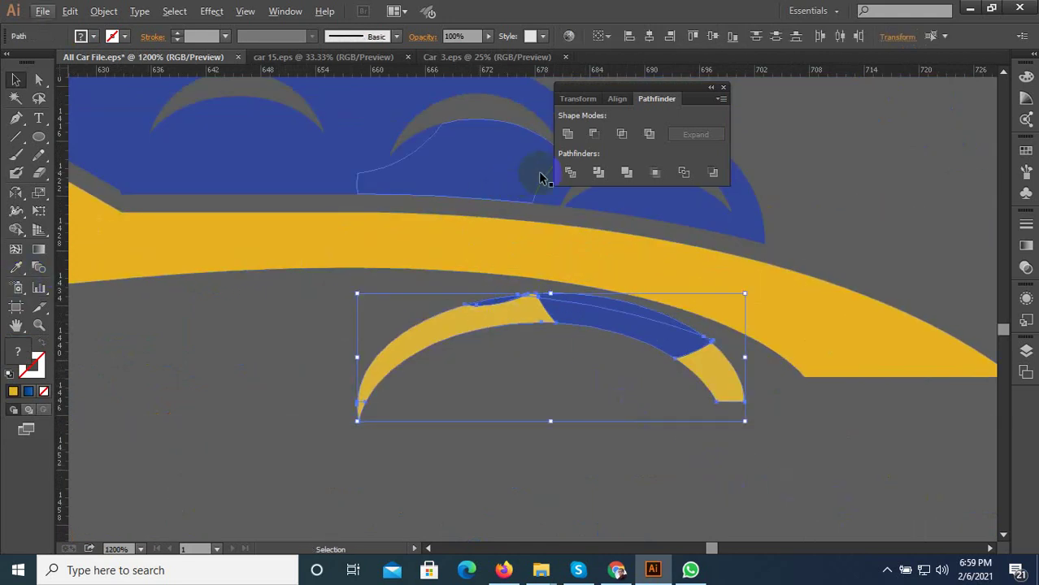
pyautogui.click(569, 135)
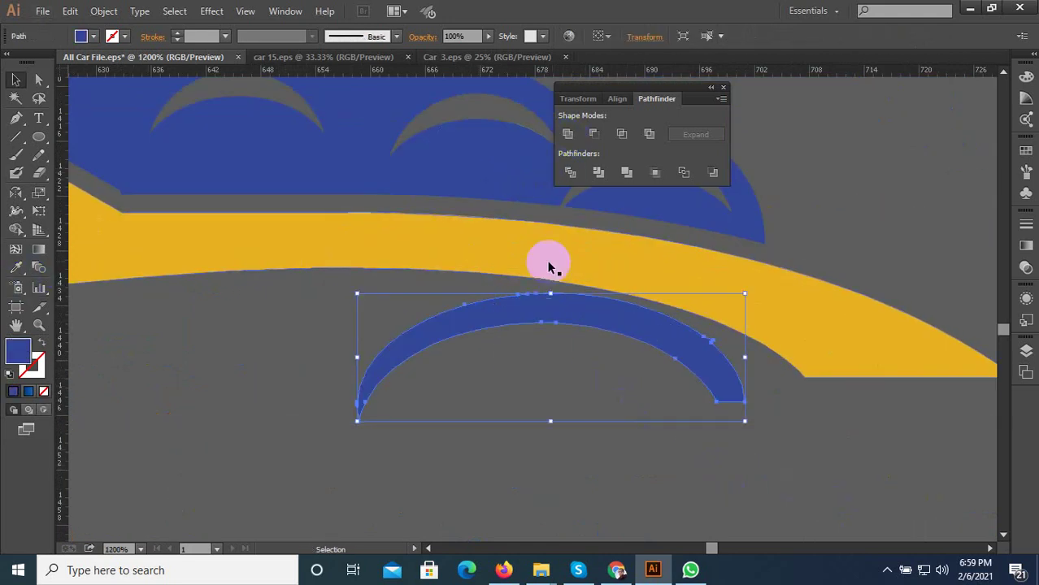
pyautogui.click(22, 268)
pyautogui.click(278, 238)
pyautogui.scroll(-4, 673, 254)
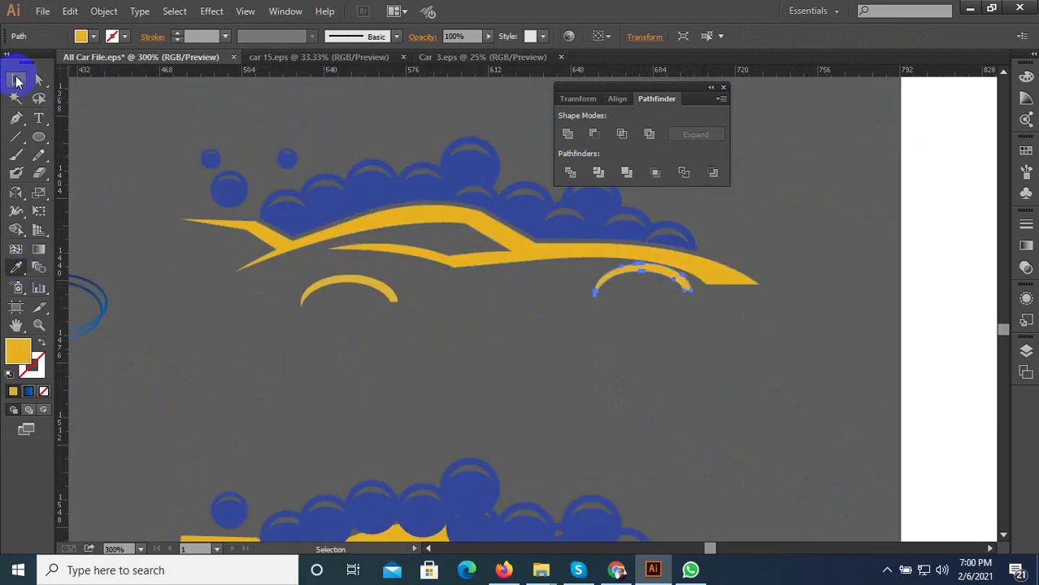
pyautogui.click(232, 118)
# - Copy the cleaned-up upper car drawing with its bubbles and wheel arches
pyautogui.hotkey('ctrl', '-')
pyautogui.hotkey('ctrl', '-')
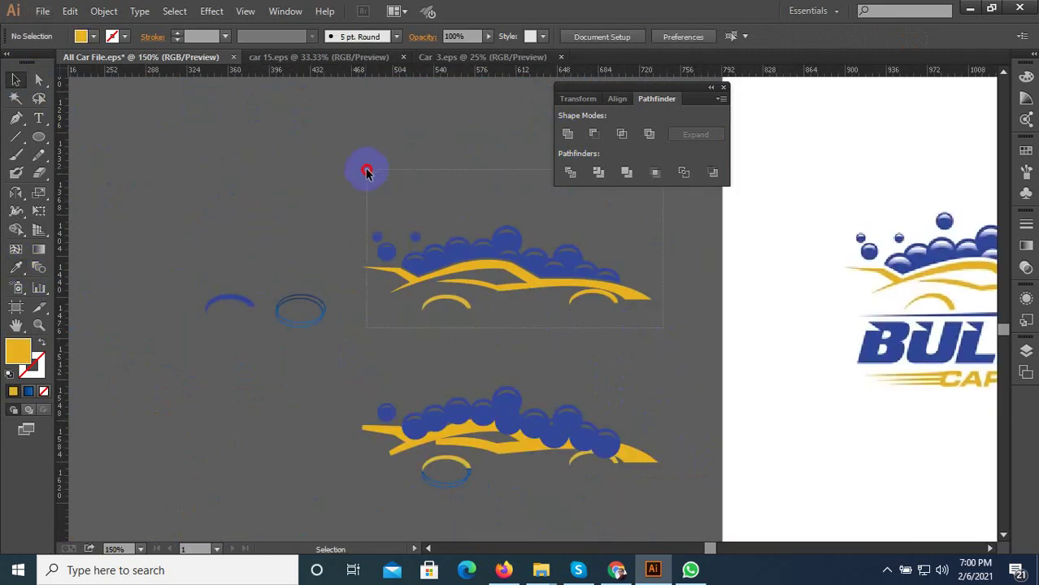
pyautogui.moveTo(367, 172); pyautogui.dragTo(428, 499)
pyautogui.scroll(-3, 389, 324)
pyautogui.scroll(2, 561, 278)
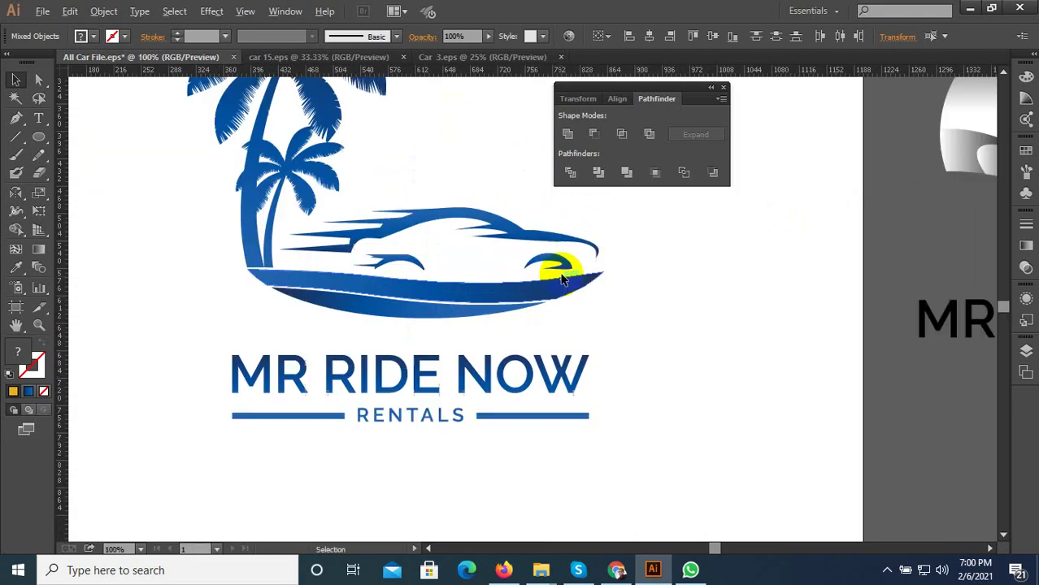
# - Duplicate the whole Mr Ride Now Rentals logo outside its artboard
pyautogui.scroll(-2, 522, 288)
pyautogui.moveTo(558, 354); pyautogui.dragTo(275, 146)
pyautogui.scroll(-2, 370, 228)
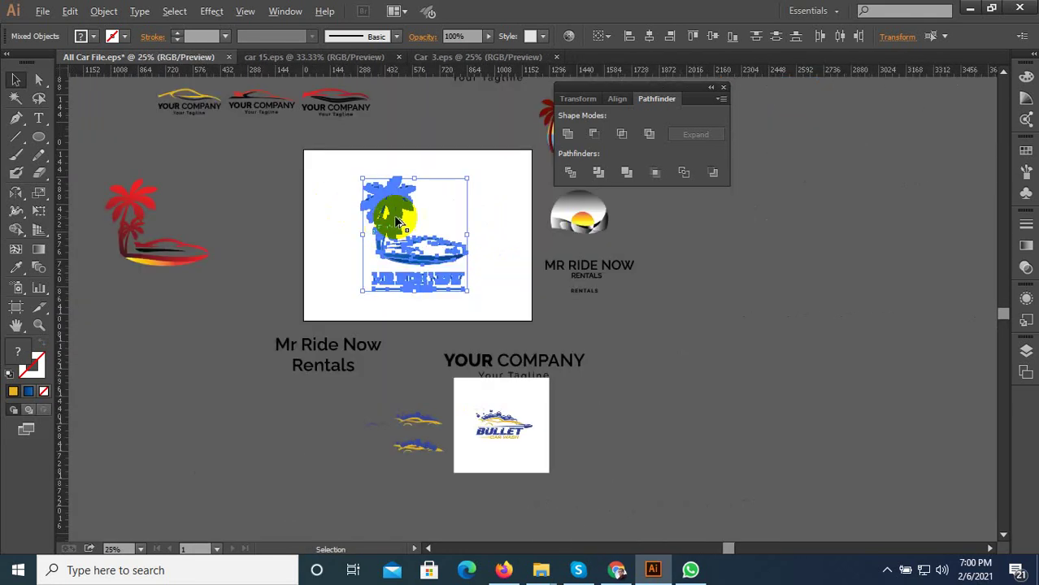
pyautogui.moveTo(391, 201); pyautogui.dragTo(785, 310)
# - Ungroup the emblem of the Mr Ride Now logo and delete its car, keeping the palms and swooshes
pyautogui.scroll(3, 478, 253)
pyautogui.click(463, 204)
pyautogui.moveTo(462, 205); pyautogui.dragTo(353, 244)
pyautogui.rightClick(364, 219)
pyautogui.click(407, 306)
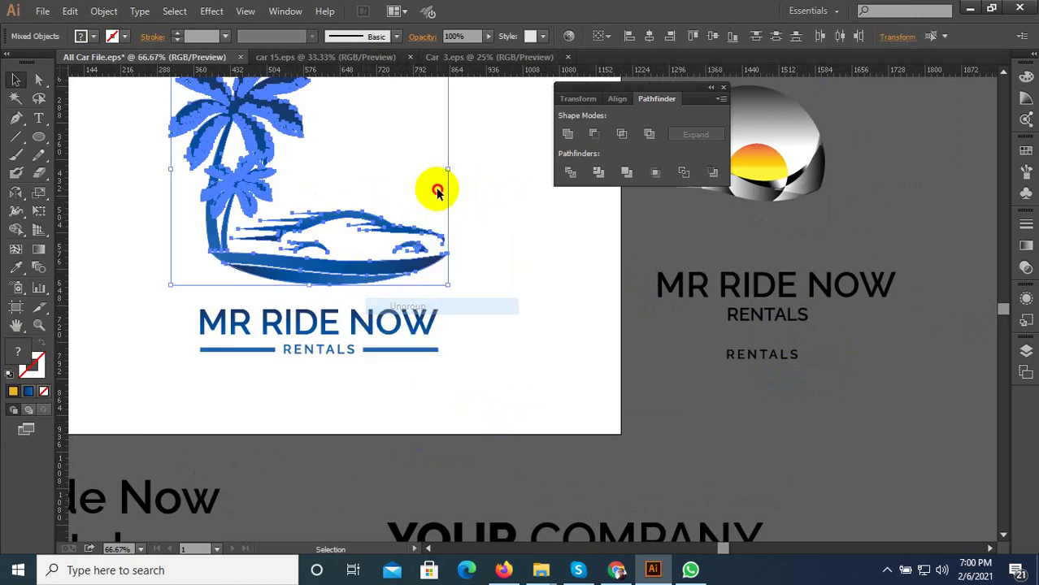
pyautogui.click(353, 232)
pyautogui.press('Delete')
# - Paste the foam-covered car, enlarge it and place it just above the swooshes beside the palm trees
pyautogui.hotkey('ctrl', 'v')
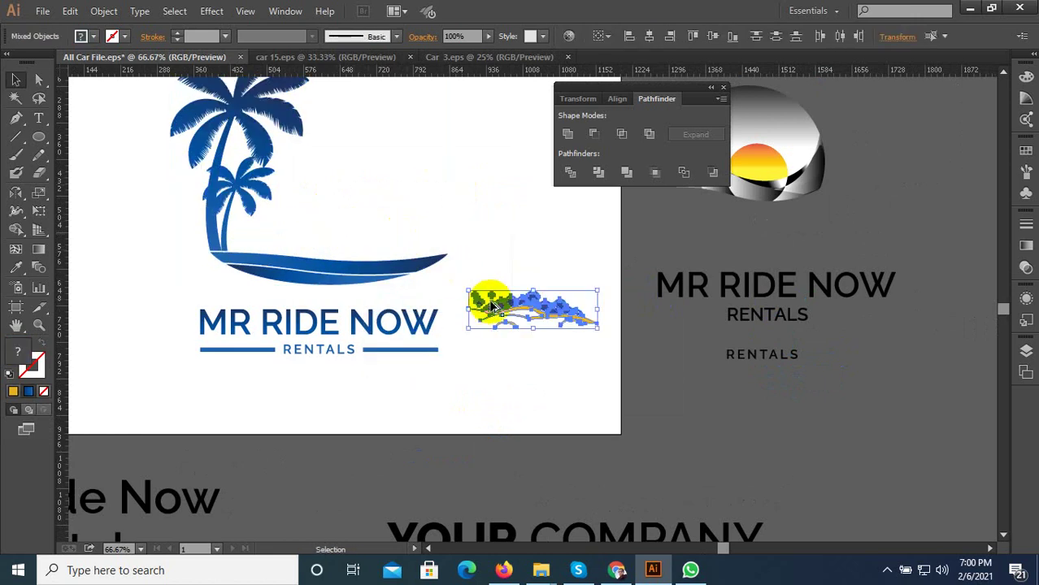
pyautogui.hotkey('ctrl', '+')
pyautogui.moveTo(495, 302); pyautogui.dragTo(441, 234)
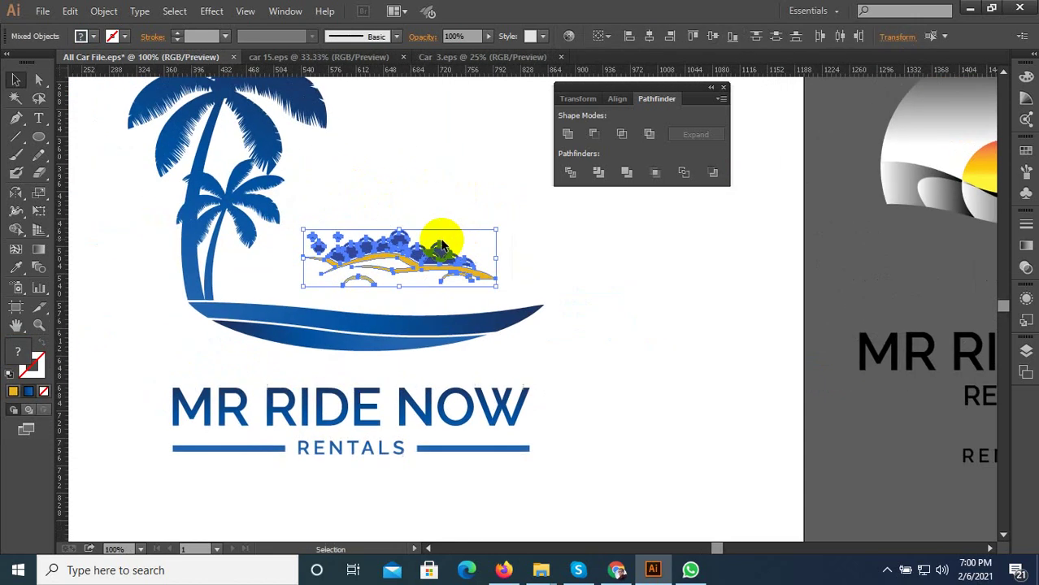
pyautogui.hotkey('ctrl', '+')
pyautogui.hotkey('ctrl', '+')
pyautogui.moveTo(574, 335); pyautogui.dragTo(650, 355)
pyautogui.hotkey('ctrl', '-')
pyautogui.moveTo(544, 318); pyautogui.dragTo(524, 340)
# - Try to apply the swoosh's blue gradient to the entire pasted car and its bubbles
pyautogui.click(16, 268)
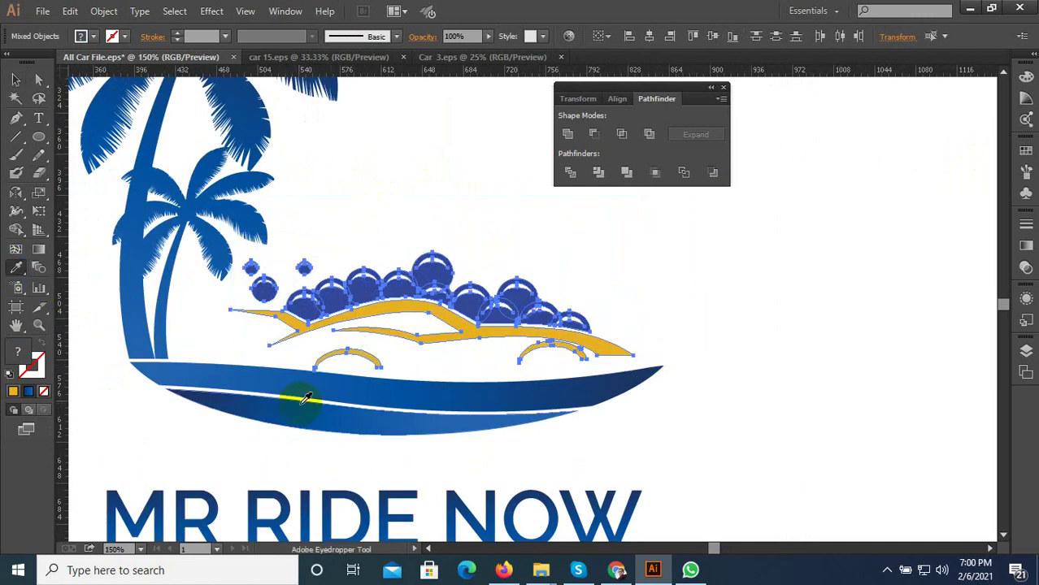
pyautogui.click(308, 387)
pyautogui.click(15, 78)
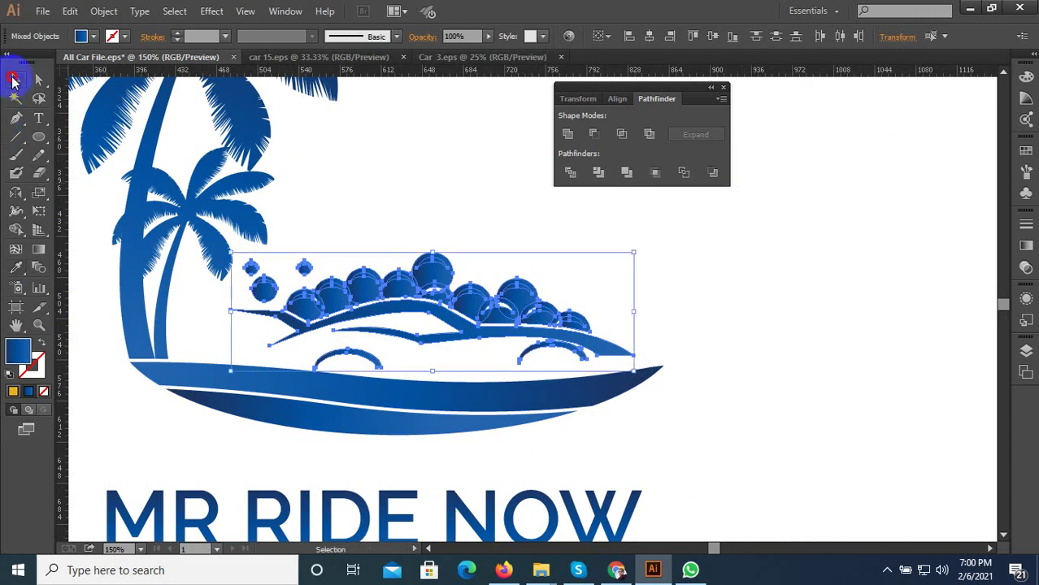
pyautogui.click(451, 355)
pyautogui.hotkey('ctrl', 'z')
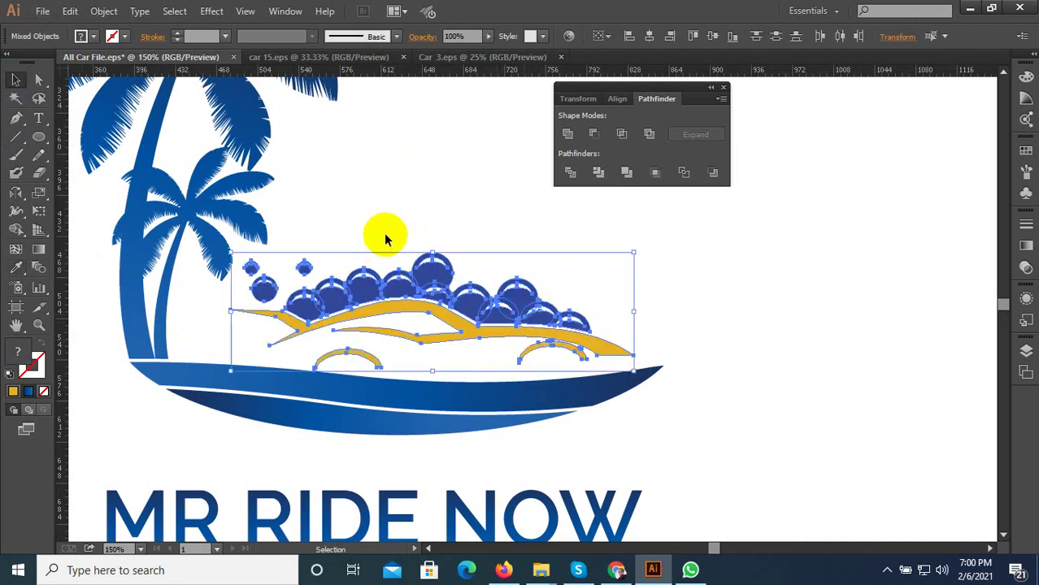
# - Fill the pasted car and its bubbles, except the rearmost small bubble, with the car's sampled yellow
pyautogui.moveTo(677, 239); pyautogui.dragTo(280, 342)
pyautogui.moveTo(710, 404); pyautogui.dragTo(252, 265)
pyautogui.keyDown('shift'); pyautogui.click(227, 369); pyautogui.keyUp('shift')
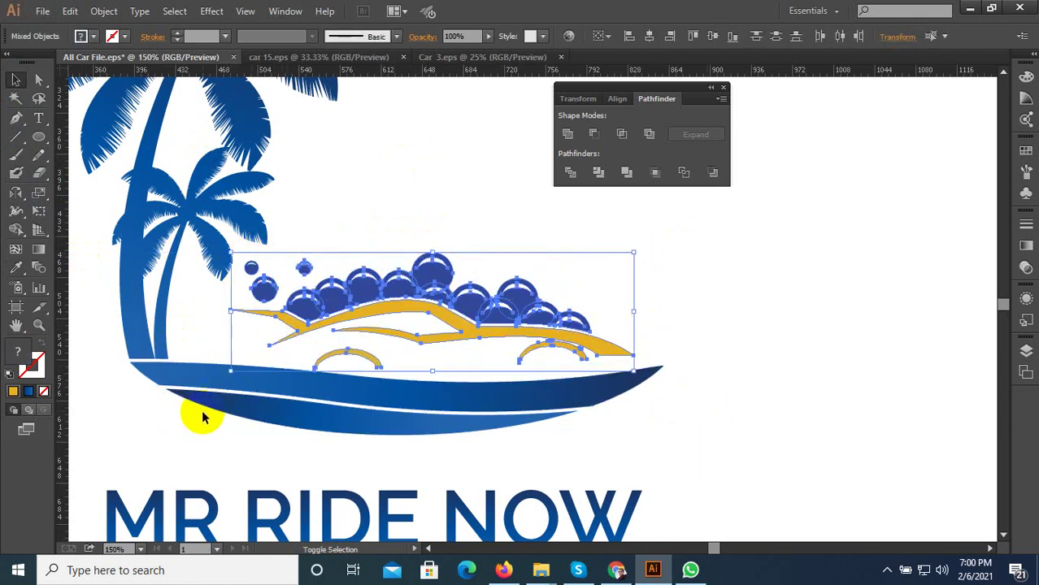
pyautogui.click(16, 268)
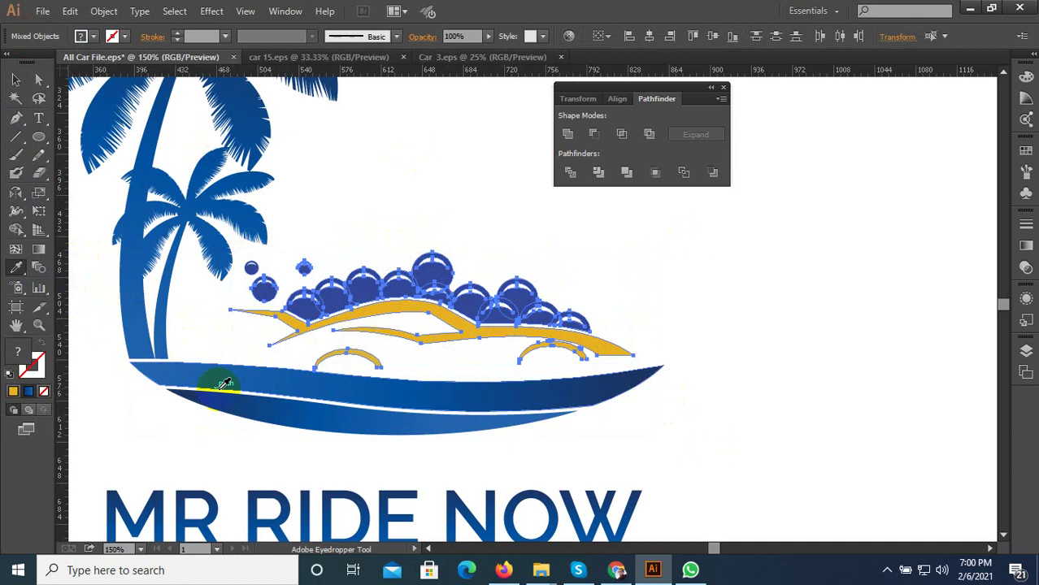
pyautogui.click(284, 372)
pyautogui.hotkey('ctrl', 'z')
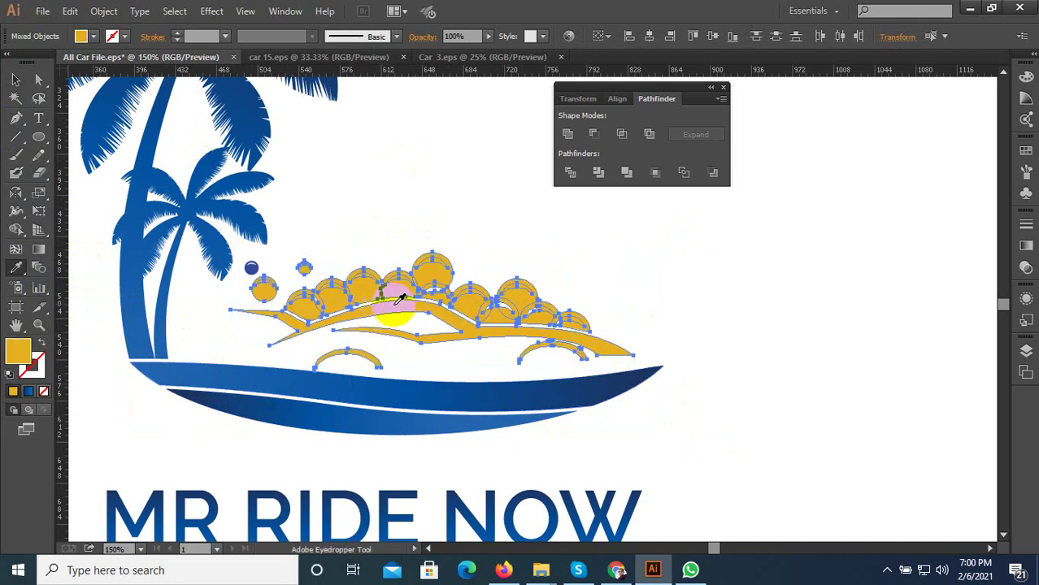
pyautogui.click(17, 80)
pyautogui.click(275, 255)
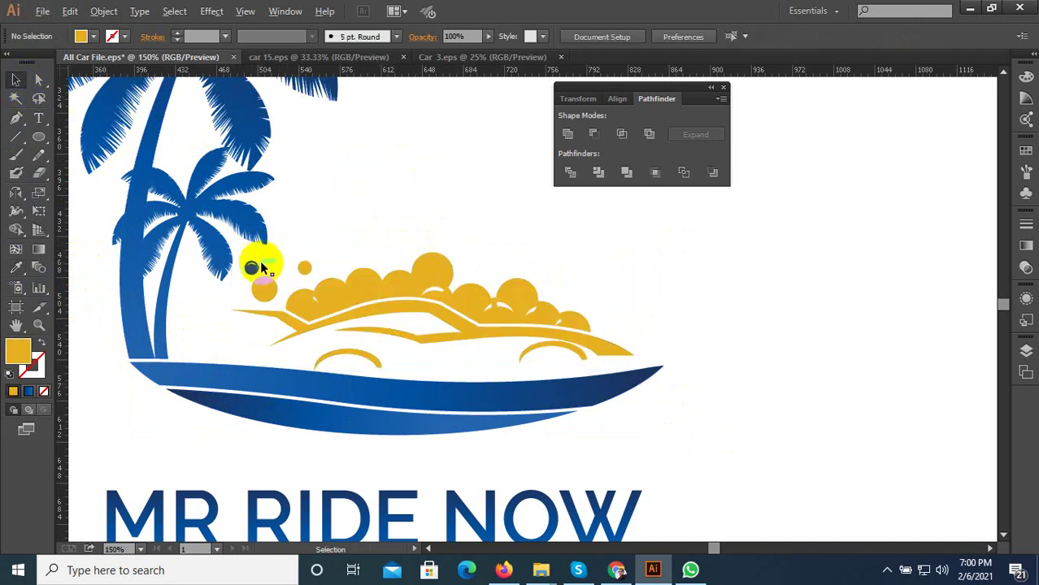
# - Fill the remaining blue small bubble near the palm leaf with yellow sampled from the larger bubble
pyautogui.keyDown('alt'); pyautogui.scroll(5, 257, 265); pyautogui.keyUp('alt')
pyautogui.moveTo(290, 219); pyautogui.dragTo(161, 310)
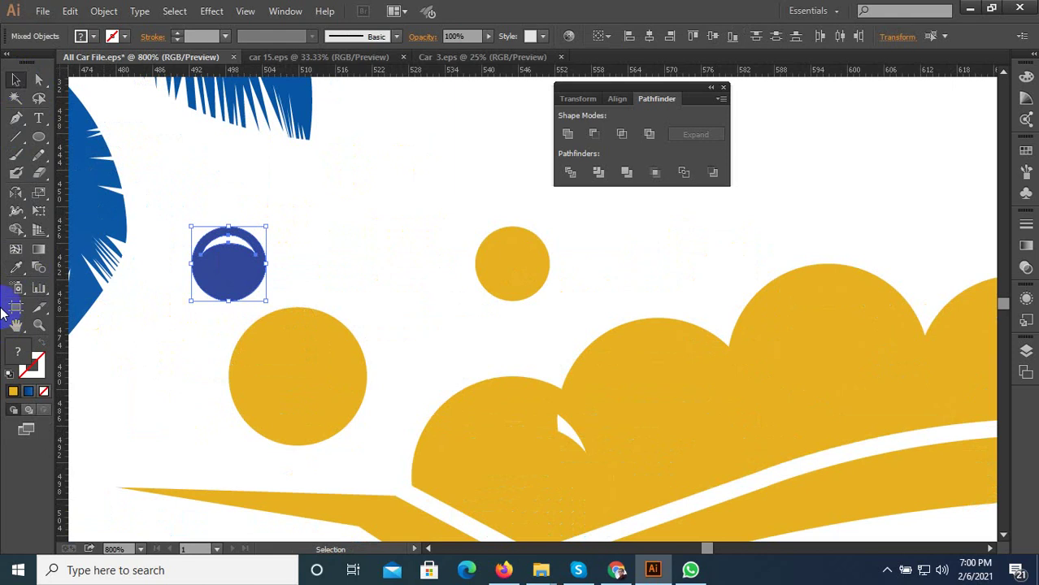
pyautogui.click(15, 267)
pyautogui.click(290, 364)
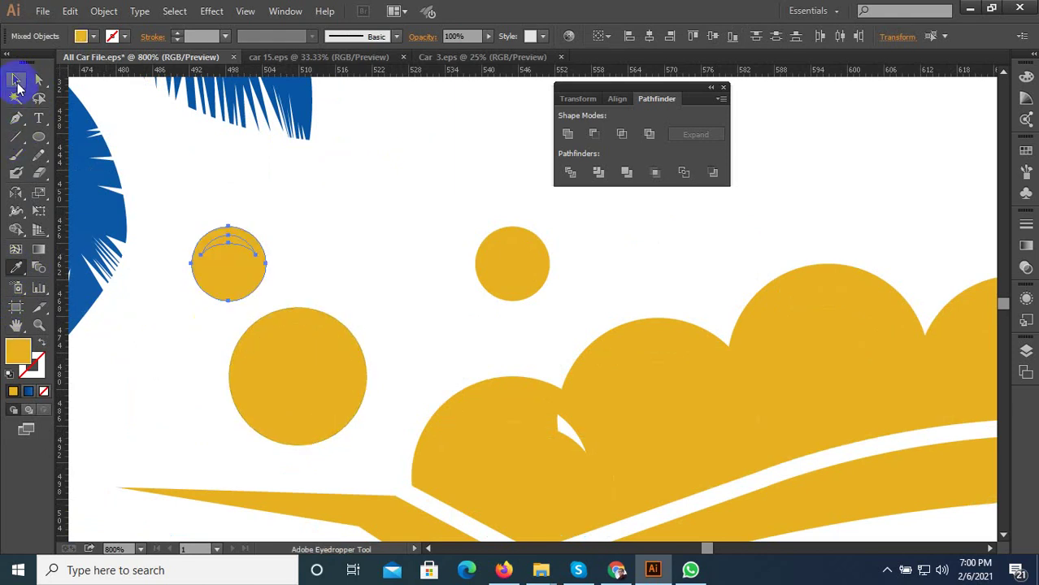
pyautogui.click(304, 204)
# - Delete the yellow crescents covering the highlights of the rearmost small bubble and the larger bubble below it
pyautogui.keyDown('alt'); pyautogui.scroll(1, 260, 223); pyautogui.keyUp('alt')
pyautogui.click(213, 244)
pyautogui.click(234, 259)
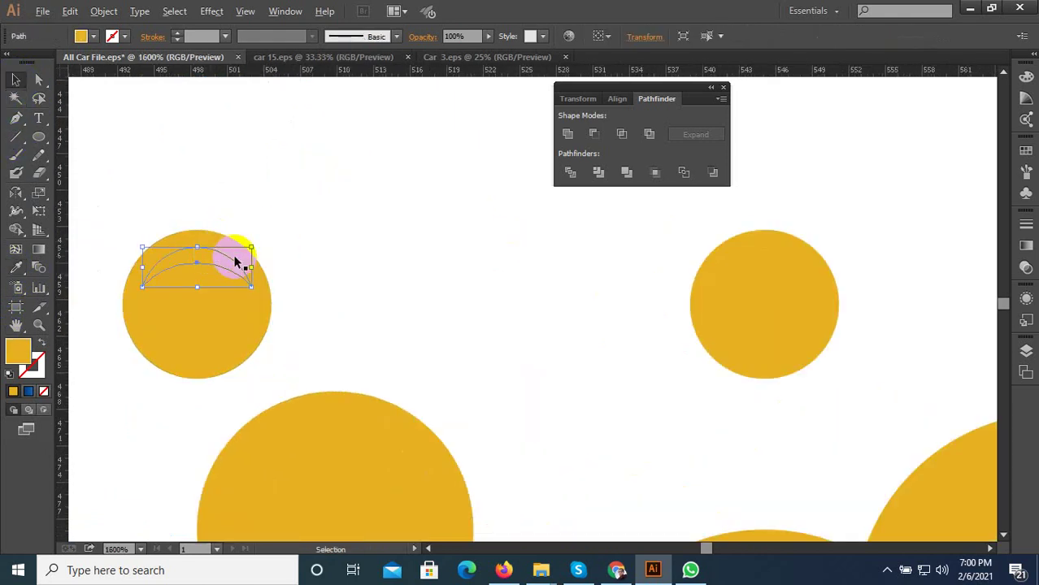
pyautogui.keyDown('alt'); pyautogui.scroll(-1, 241, 243); pyautogui.keyUp('alt')
pyautogui.press('Delete')
pyautogui.click(295, 342)
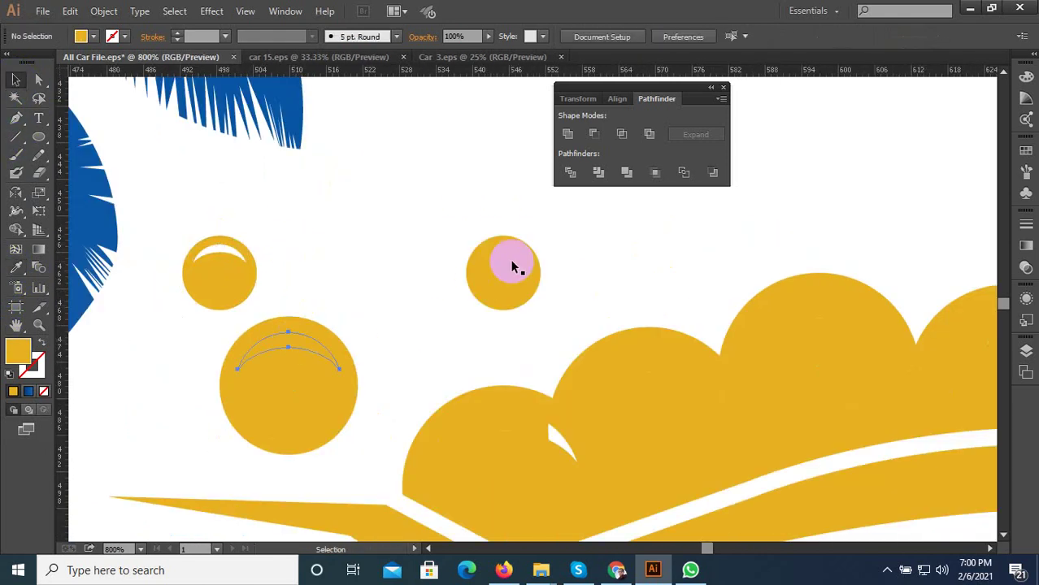
pyautogui.press('Delete')
pyautogui.click(512, 250)
pyautogui.press('Delete')
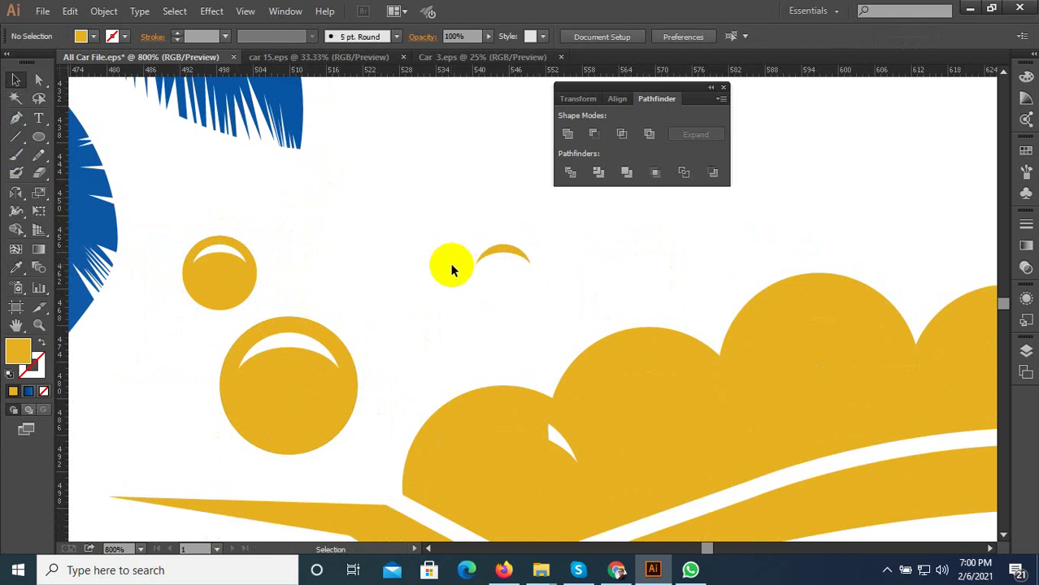
pyautogui.hotkey('ctrl', 'z')
# - Restore the deleted small bubble above the rear foam and remove only the yellow crescent covering its highlight
pyautogui.keyDown('alt'); pyautogui.scroll(1, 461, 276); pyautogui.keyUp('alt')
pyautogui.click(418, 251)
pyautogui.click(552, 230)
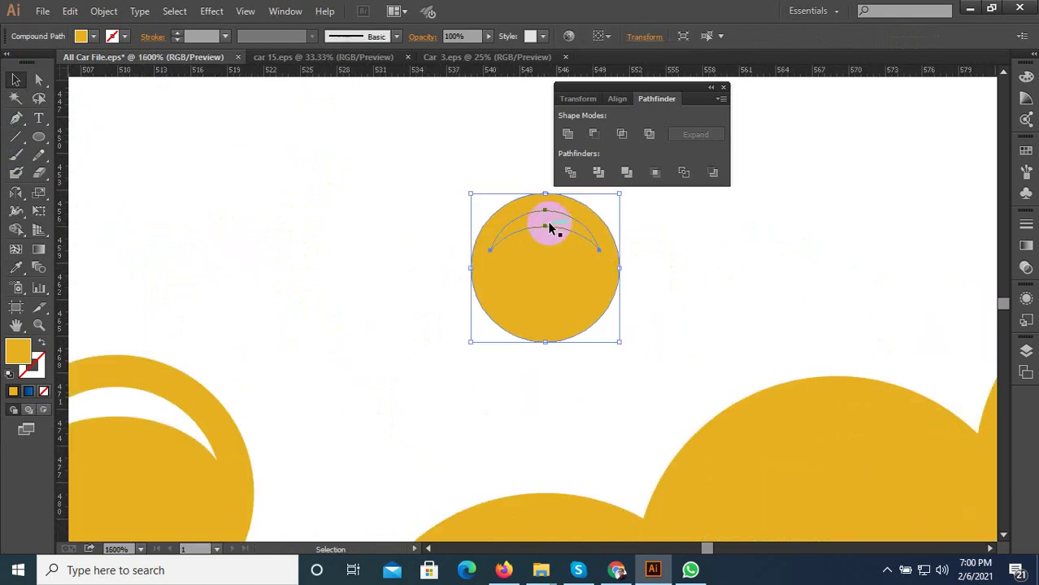
pyautogui.click(537, 222)
pyautogui.click(435, 225)
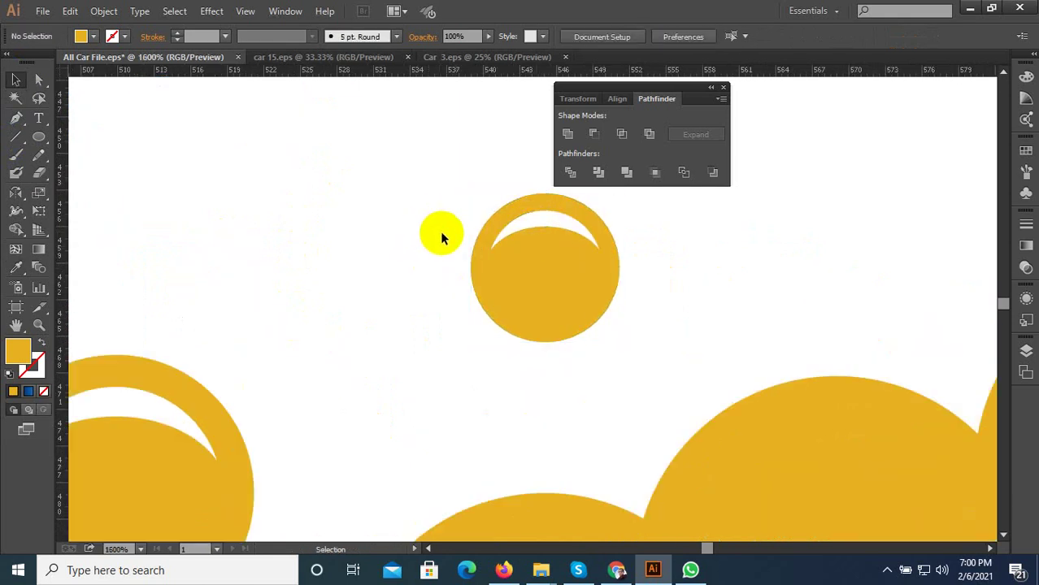
# - Delete the yellow crescents covering the highlights of the three rearmost bubbles in the foam row along the car's roof
pyautogui.scroll(-2, 479, 279)
pyautogui.scroll(1, 496, 274)
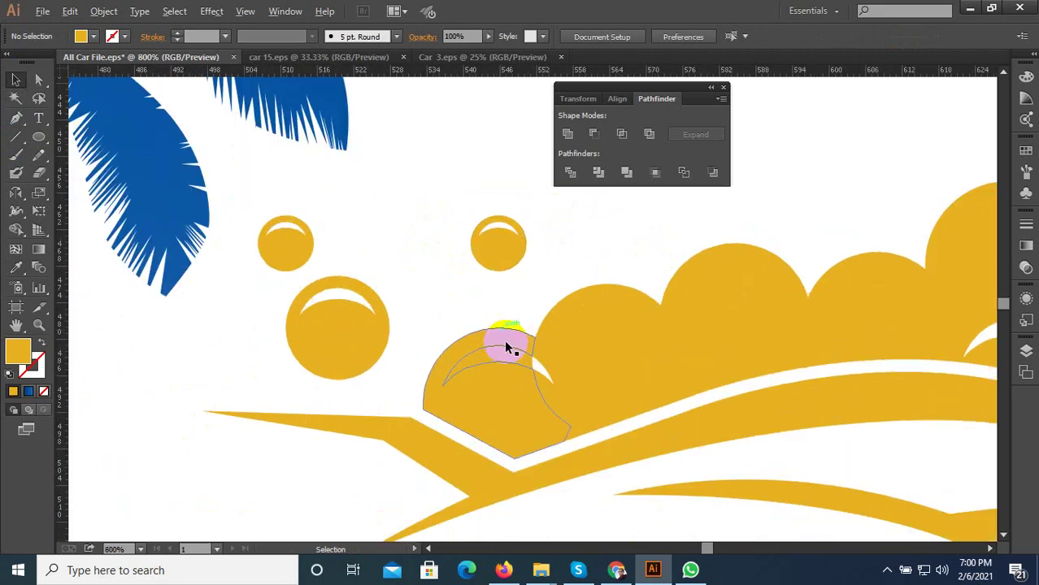
pyautogui.click(537, 371)
pyautogui.press('Delete')
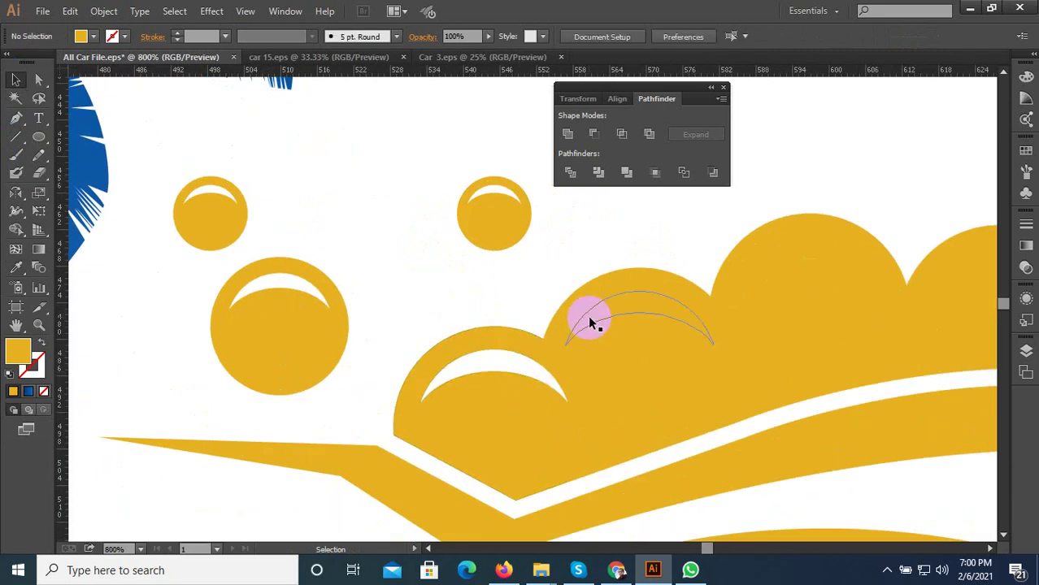
pyautogui.click(651, 314)
pyautogui.press('Delete')
pyautogui.click(767, 274)
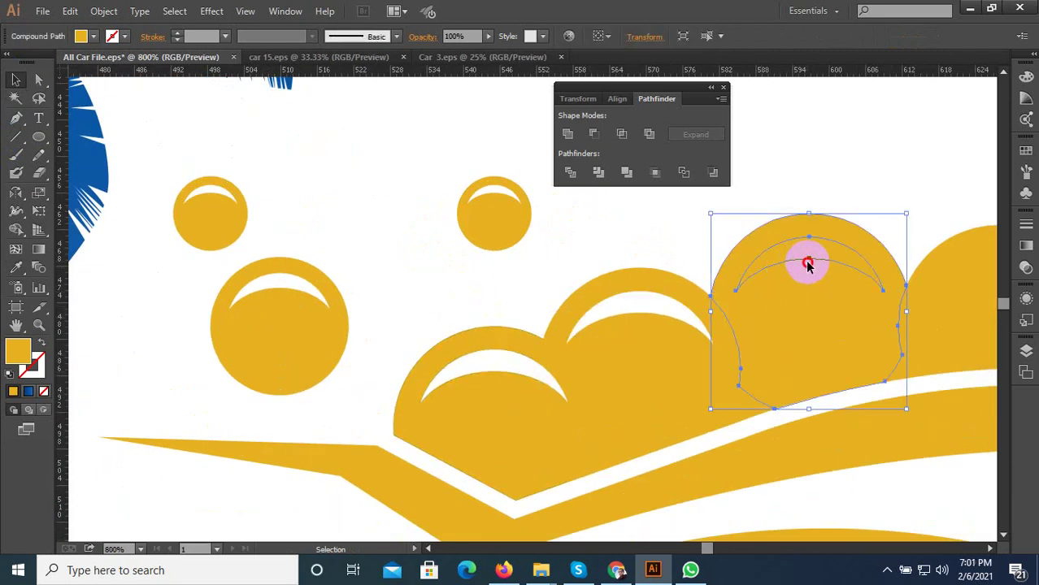
pyautogui.click(808, 264)
pyautogui.press('Delete')
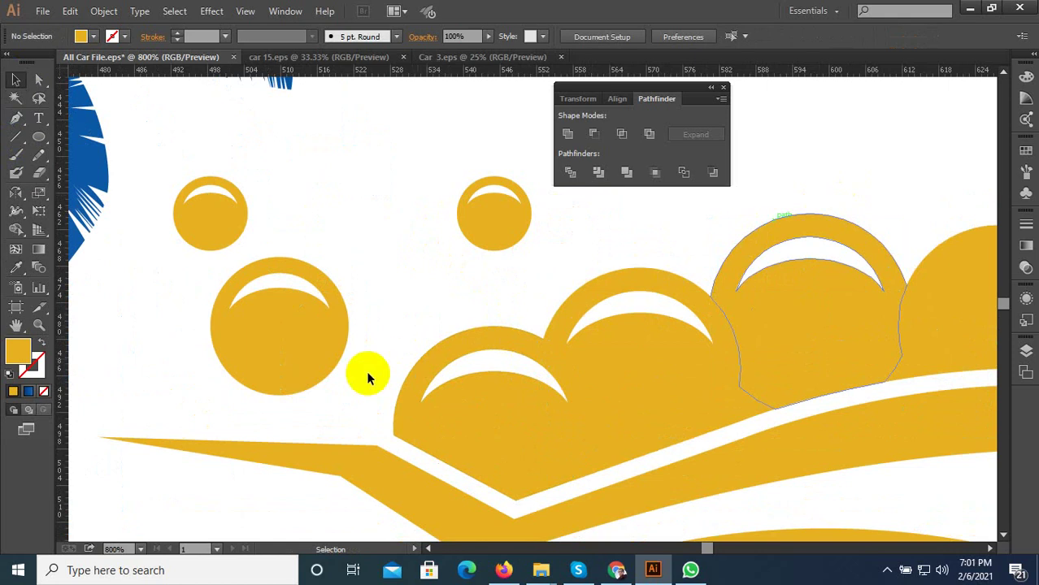
# - Delete the highlight-covering yellow crescents from the fourth foam bubble and the large round bubble beside it
pyautogui.scroll(-1, 365, 376)
pyautogui.scroll(1, 670, 333)
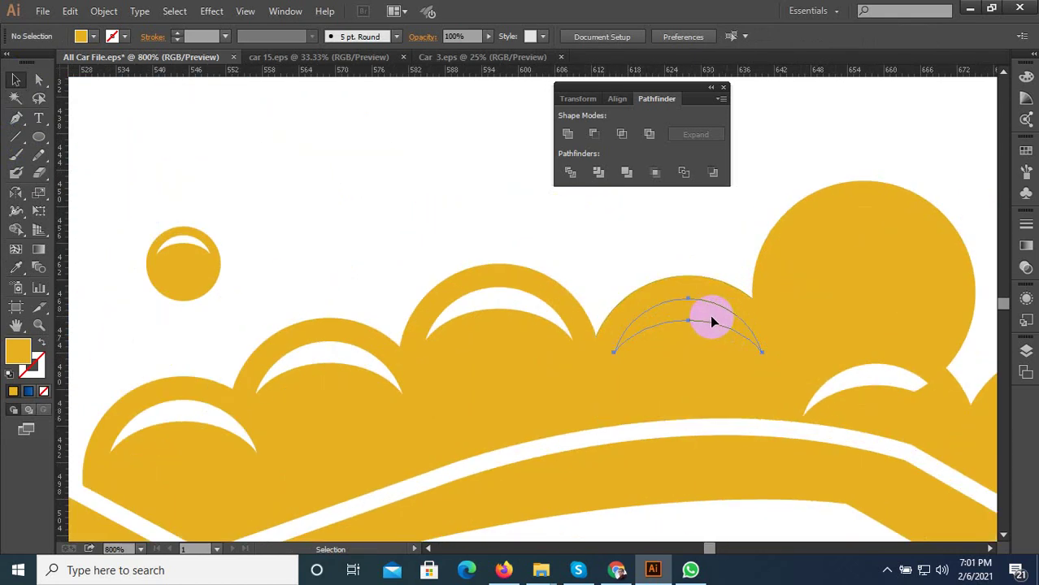
pyautogui.click(711, 322)
pyautogui.press('Delete')
pyautogui.click(848, 228)
pyautogui.press('Delete')
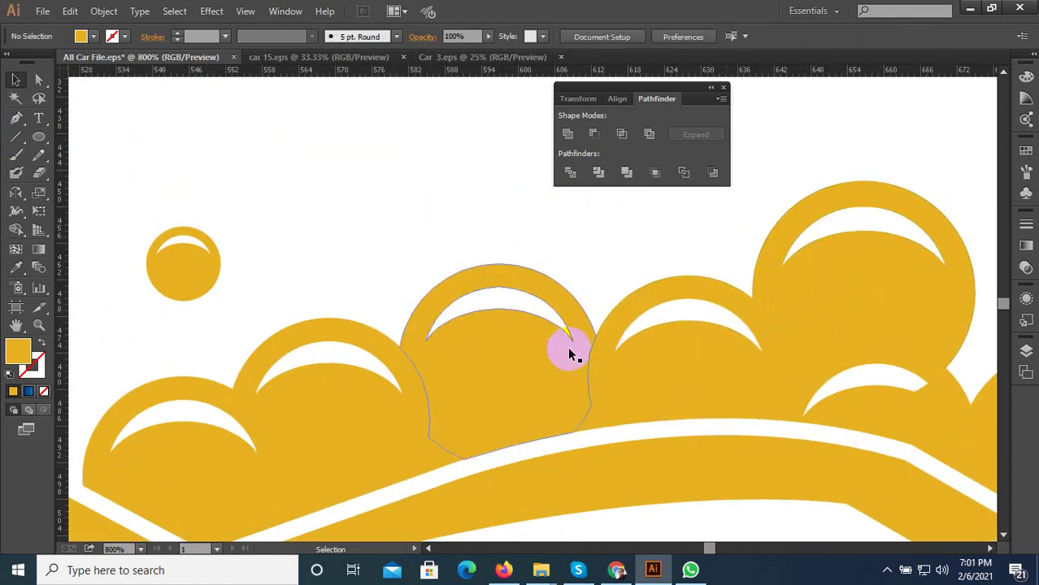
# - Delete the remaining yellow crescents covering the highlights of the bubbles along the windshield and hood
pyautogui.scroll(-3, 719, 433)
pyautogui.scroll(4, 701, 350)
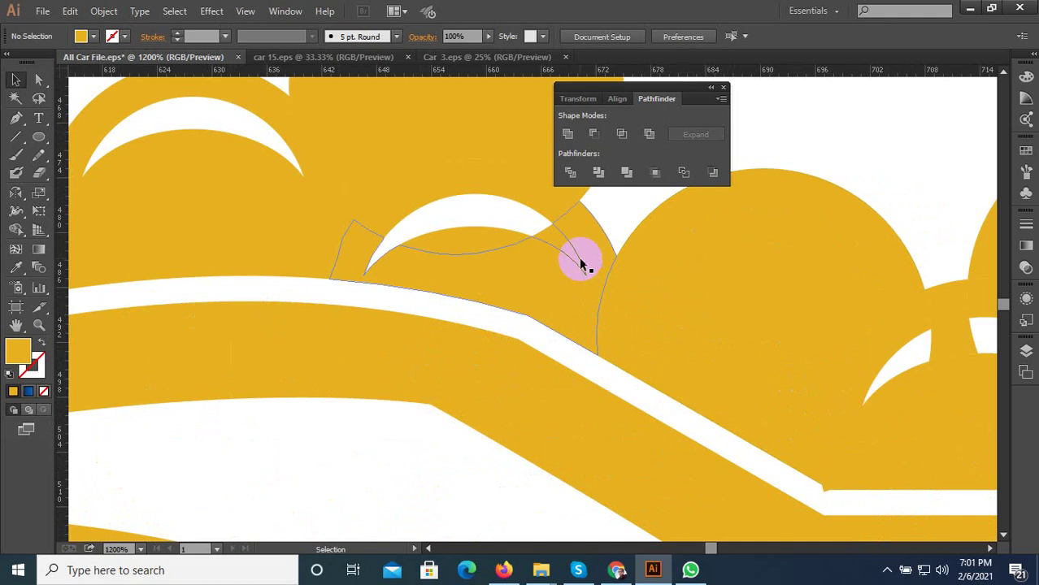
pyautogui.click(571, 255)
pyautogui.press('Delete')
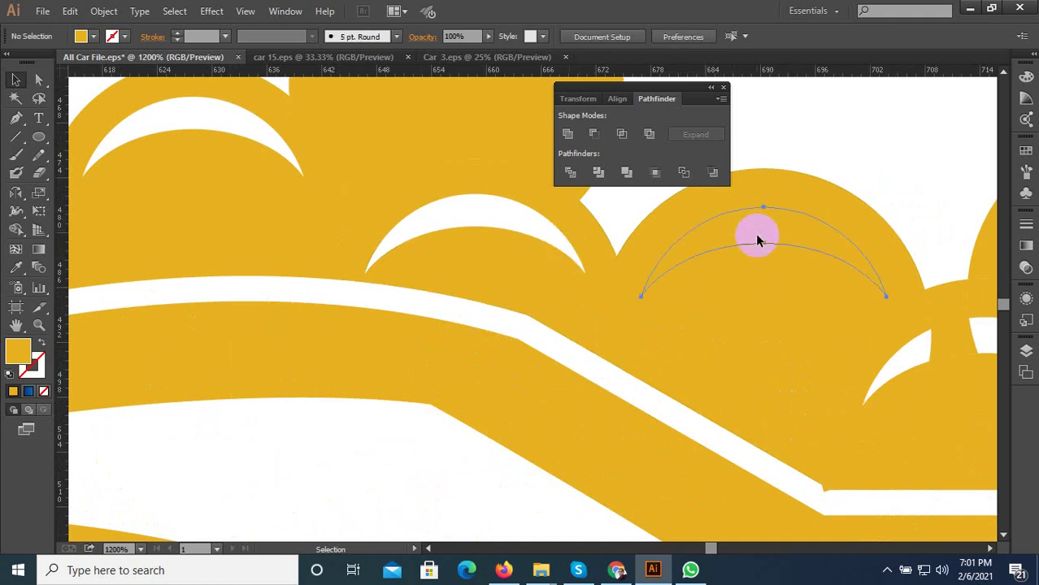
pyautogui.click(757, 240)
pyautogui.scroll(-4, 251, 322)
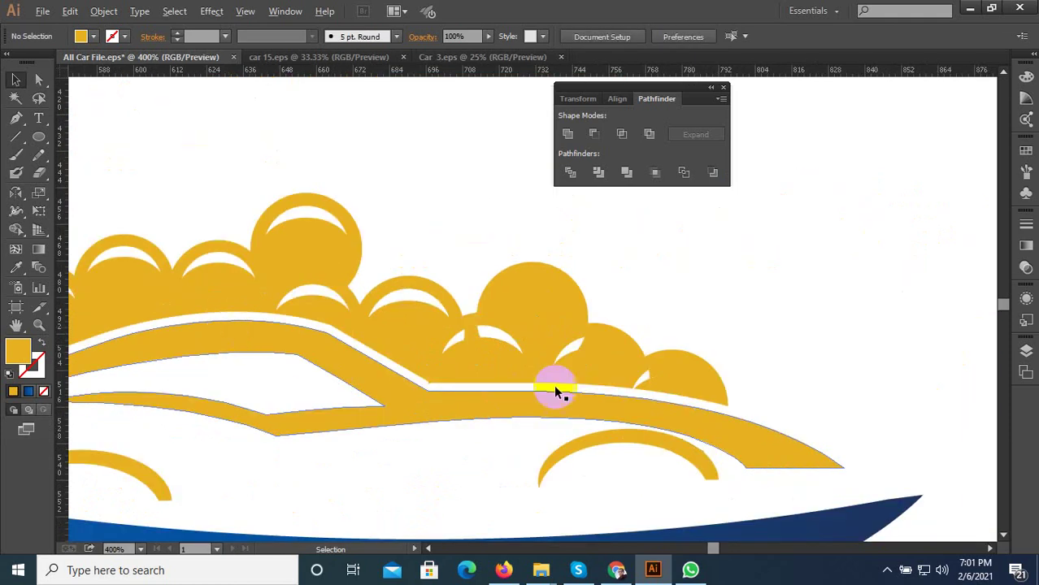
pyautogui.scroll(3, 673, 391)
pyautogui.moveTo(359, 304); pyautogui.dragTo(772, 383)
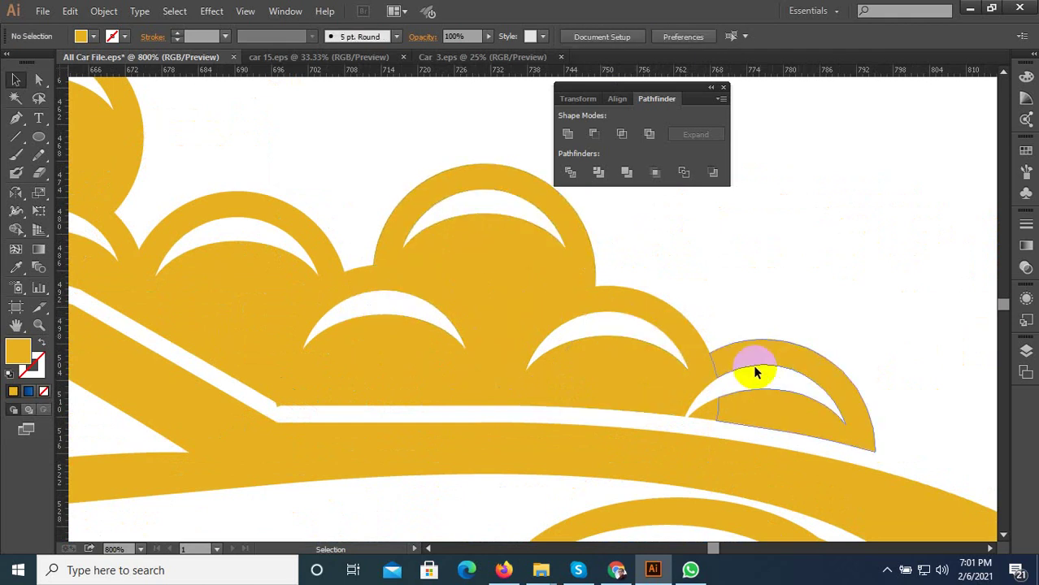
# - Group the yellow car with its wheel arches and all bubbles, leaving the small palm out of the group
pyautogui.keyDown('alt'); pyautogui.scroll(-6, 723, 382); pyautogui.keyUp('alt')
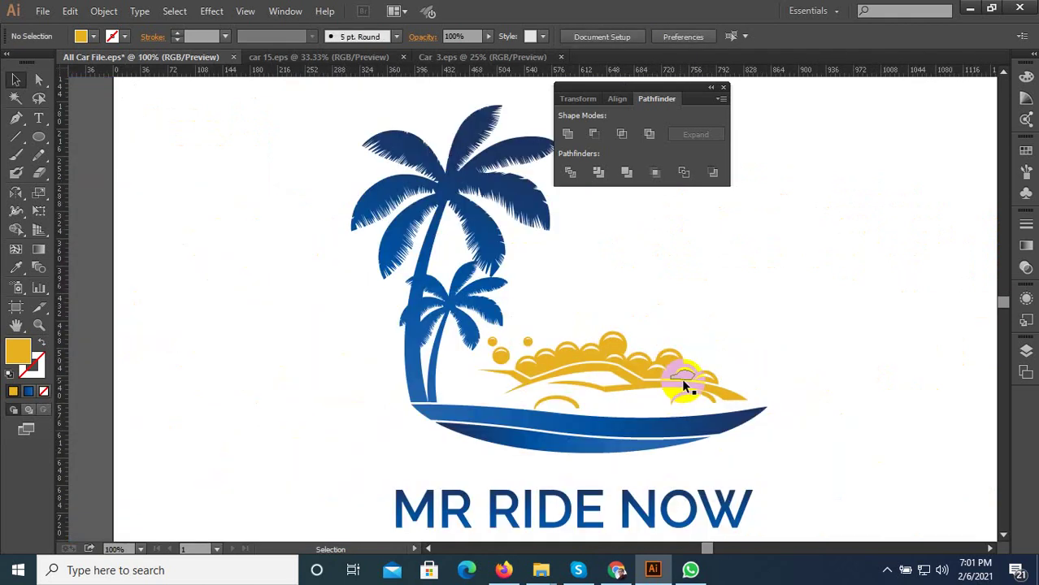
pyautogui.moveTo(747, 309); pyautogui.dragTo(481, 406)
pyautogui.keyDown('shift'); pyautogui.click(459, 317); pyautogui.keyUp('shift')
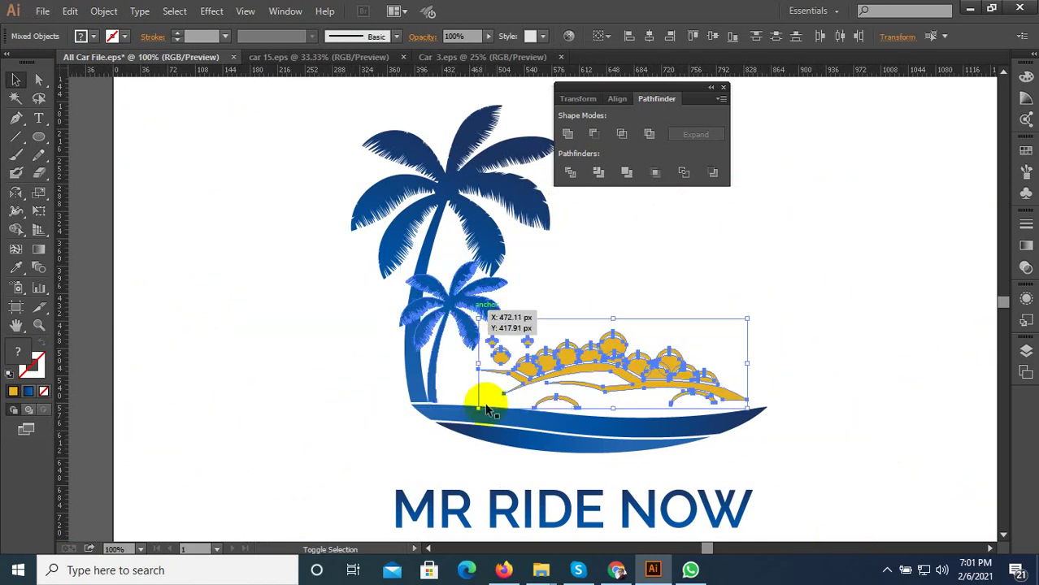
pyautogui.keyDown('alt'); pyautogui.scroll(2, 605, 379); pyautogui.keyUp('alt')
pyautogui.keyDown('alt'); pyautogui.scroll(1, 604, 380); pyautogui.keyUp('alt')
pyautogui.rightClick(606, 340)
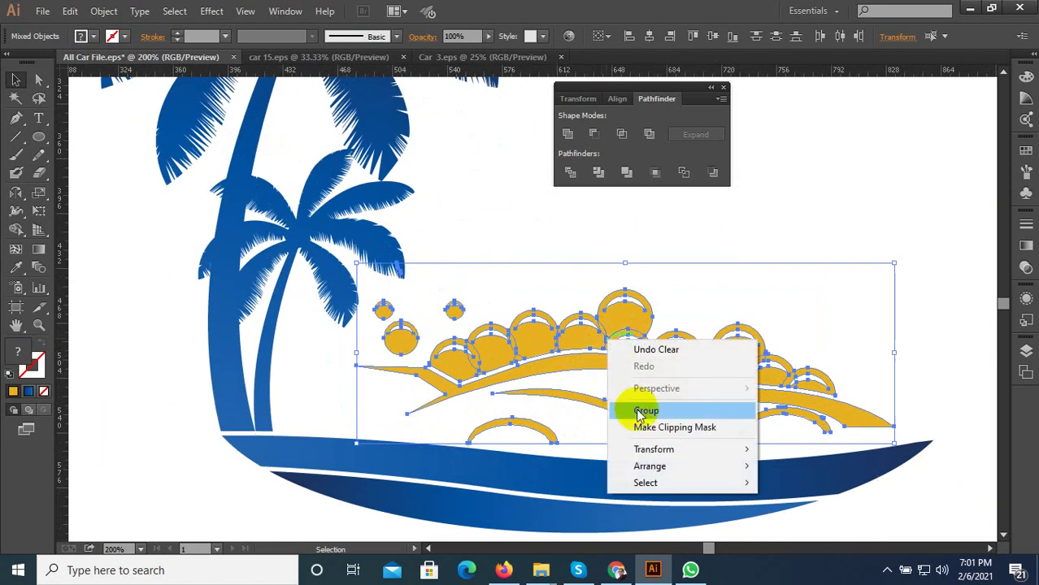
pyautogui.click(631, 406)
pyautogui.click(665, 305)
# - Inside the car group, recolour the bubbles and wheel arches with the palm trunk's blue gradient, excluding the yellow car body
pyautogui.click(599, 359)
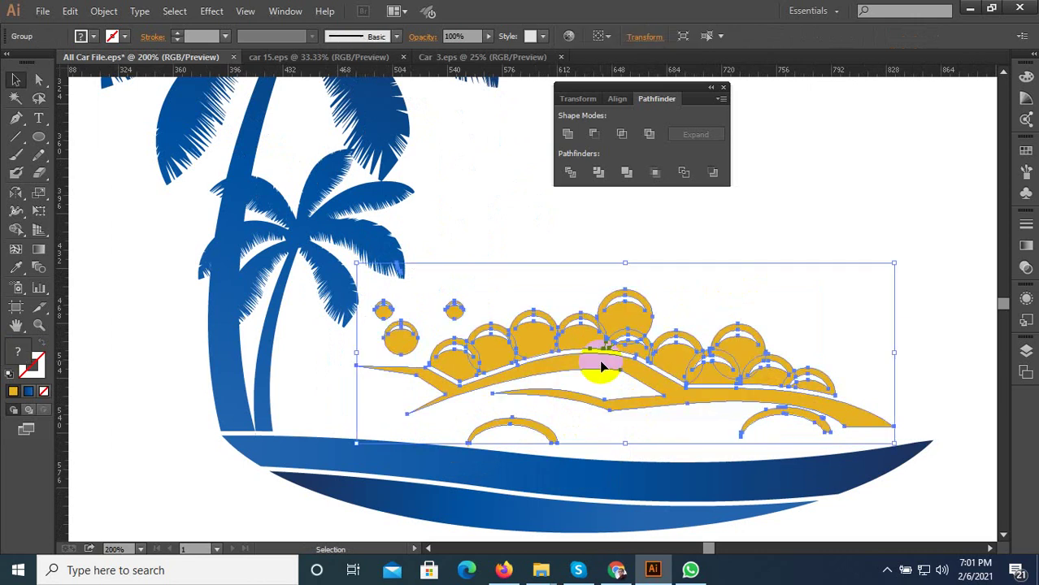
pyautogui.doubleClick(599, 360)
pyautogui.click(506, 391)
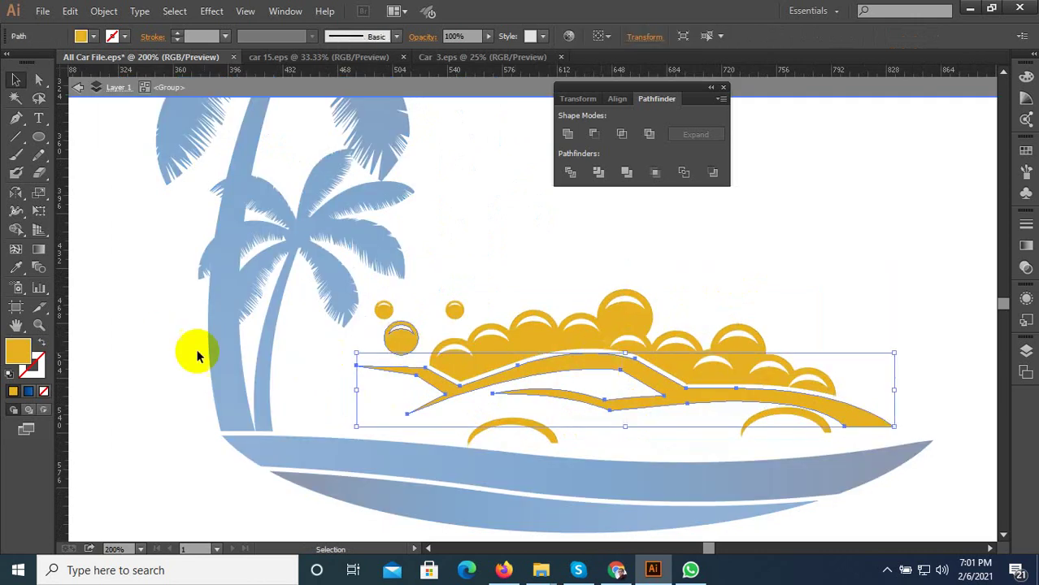
pyautogui.moveTo(907, 251); pyautogui.dragTo(365, 450)
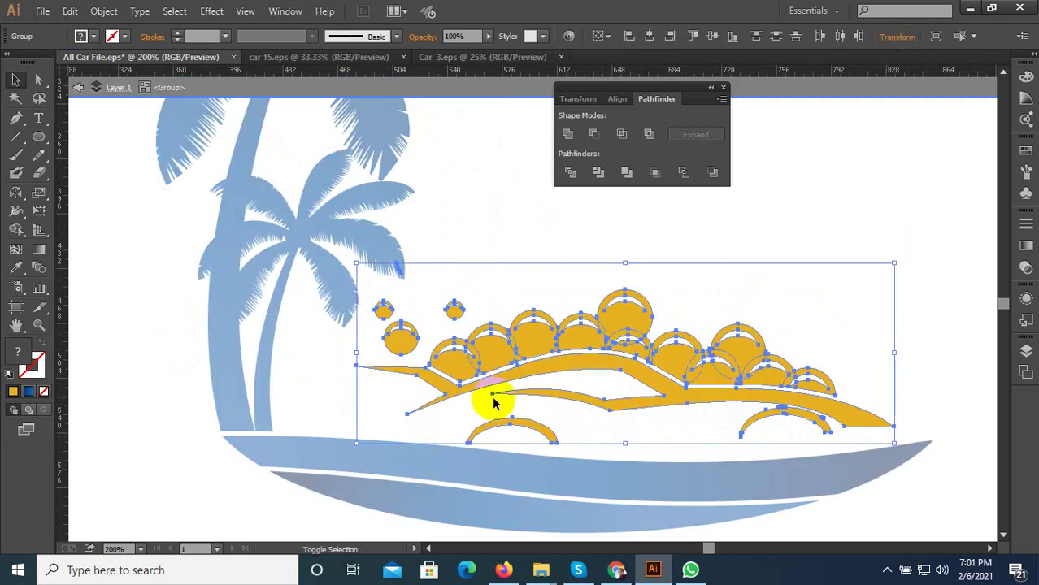
pyautogui.click(15, 267)
pyautogui.click(262, 428)
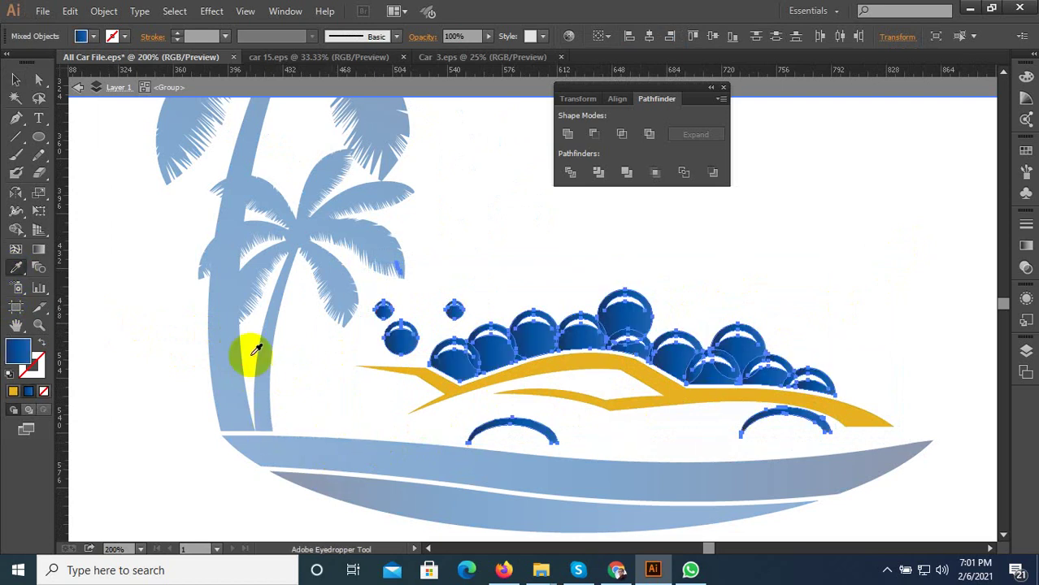
pyautogui.click(15, 80)
pyautogui.doubleClick(307, 307)
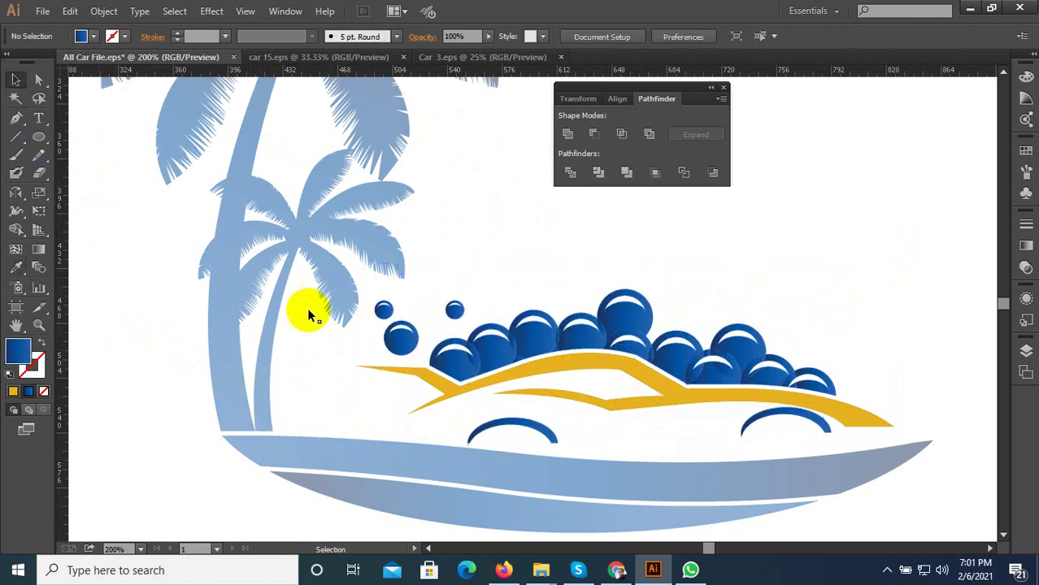
# - Inside the car group, fill both wheel arches with the yellow sampled from the car body
pyautogui.scroll(-2, 363, 349)
pyautogui.scroll(2, 574, 367)
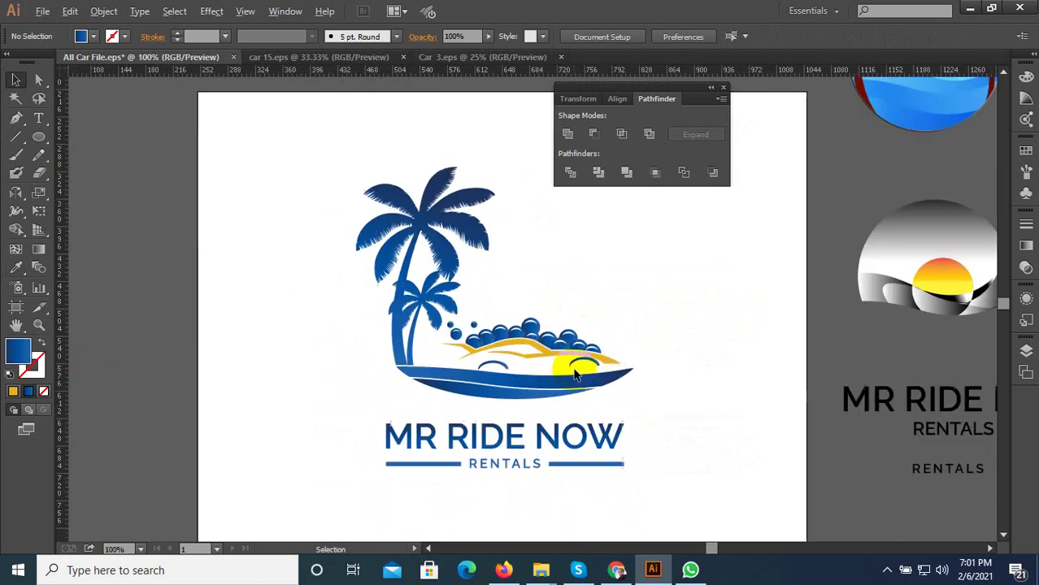
pyautogui.doubleClick(576, 362)
pyautogui.click(579, 358)
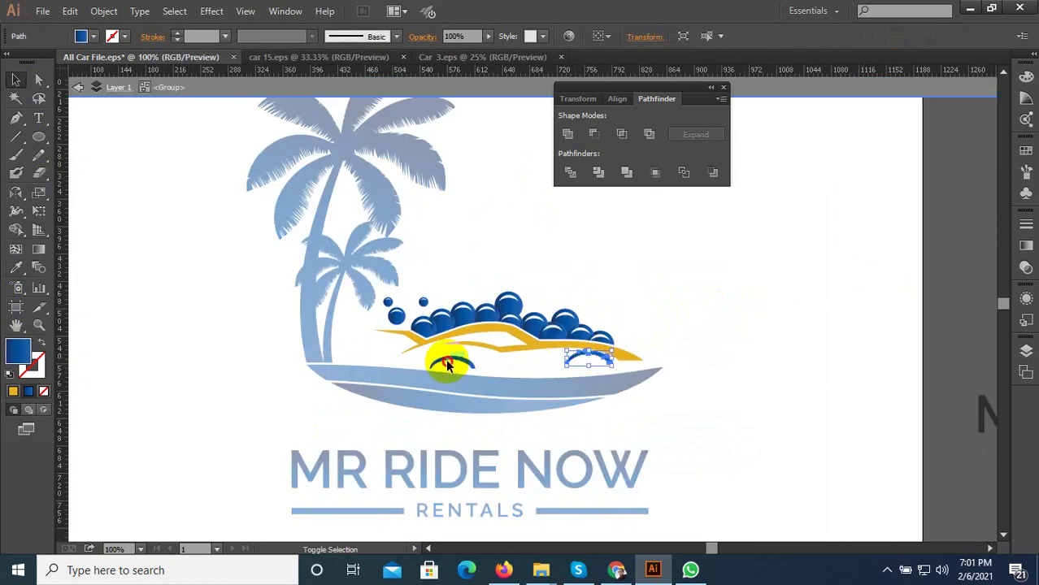
pyautogui.click(15, 268)
pyautogui.scroll(1, 525, 364)
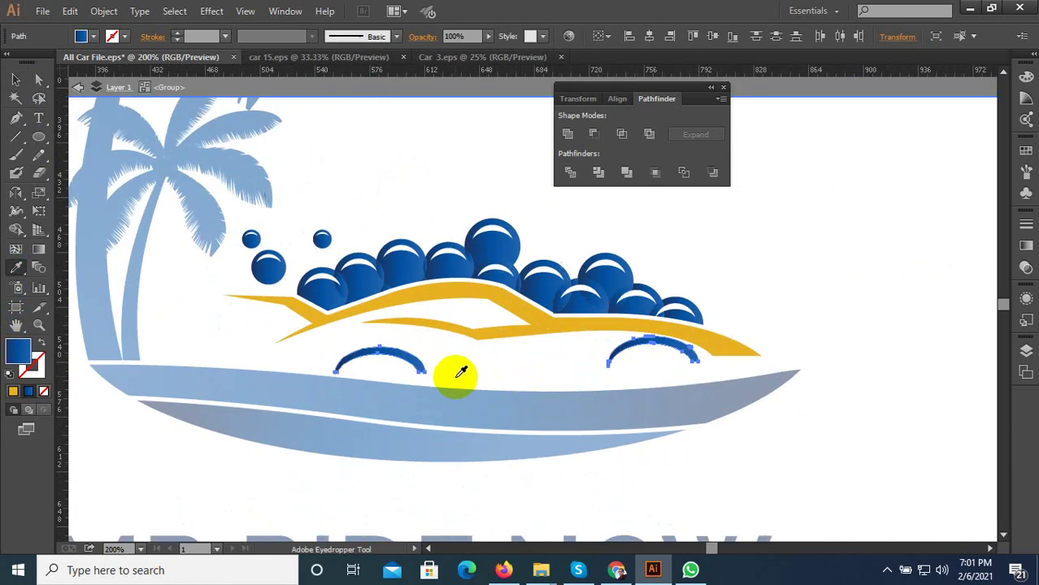
pyautogui.click(476, 325)
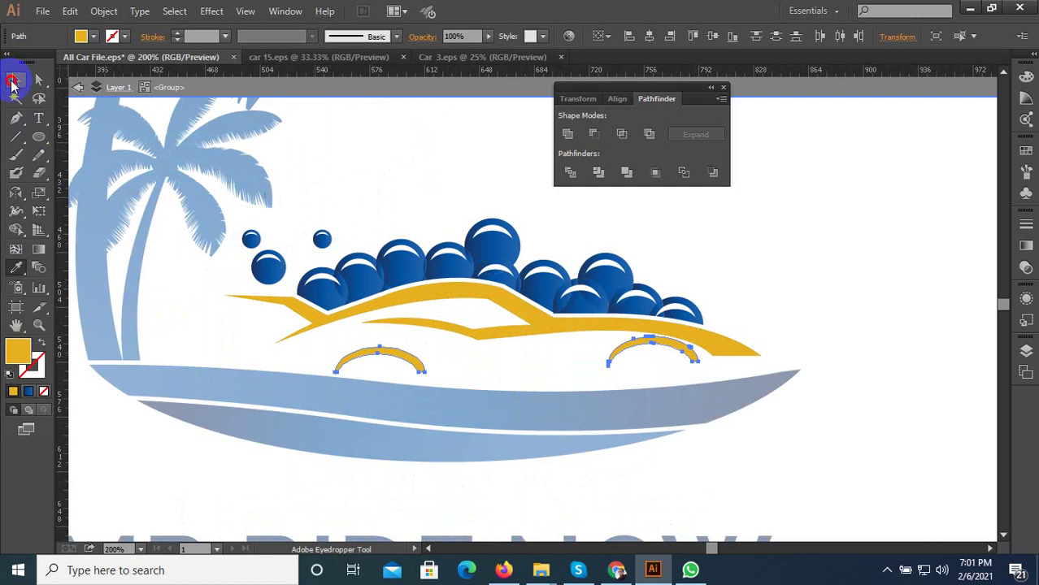
pyautogui.click(12, 81)
# - Group the loose pointed tip of the rear wheel arch together with the car and bubbles
pyautogui.scroll(3, 355, 395)
pyautogui.click(272, 410)
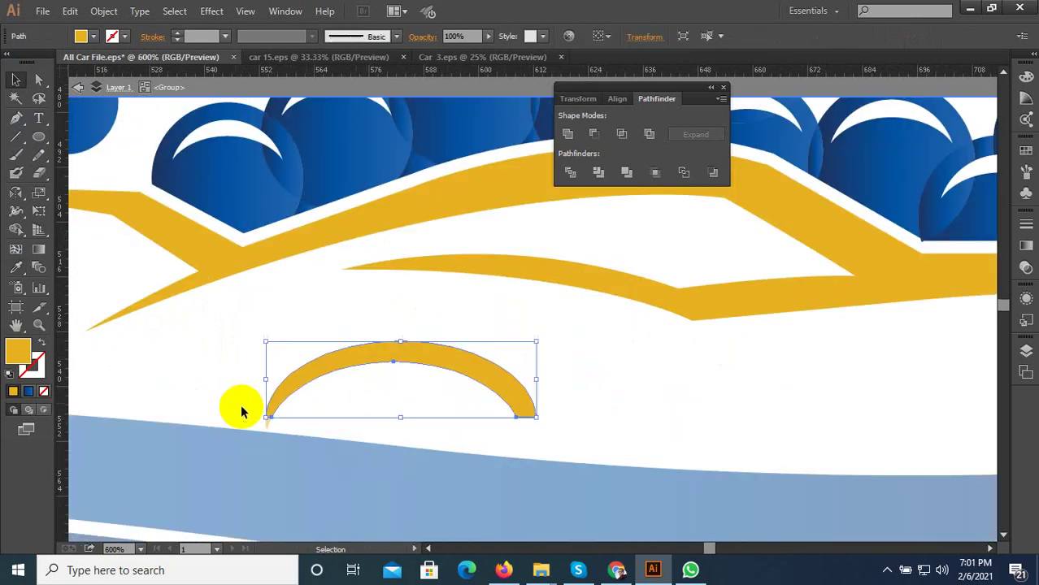
pyautogui.press('Escape')
pyautogui.scroll(3, 272, 433)
pyautogui.click(261, 412)
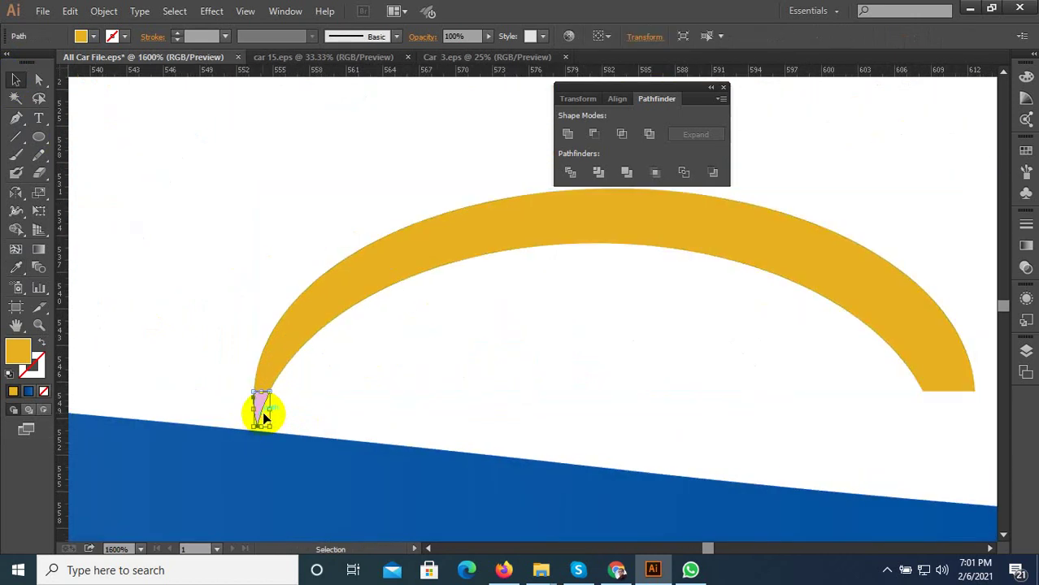
pyautogui.scroll(-5, 401, 378)
pyautogui.scroll(2, 369, 378)
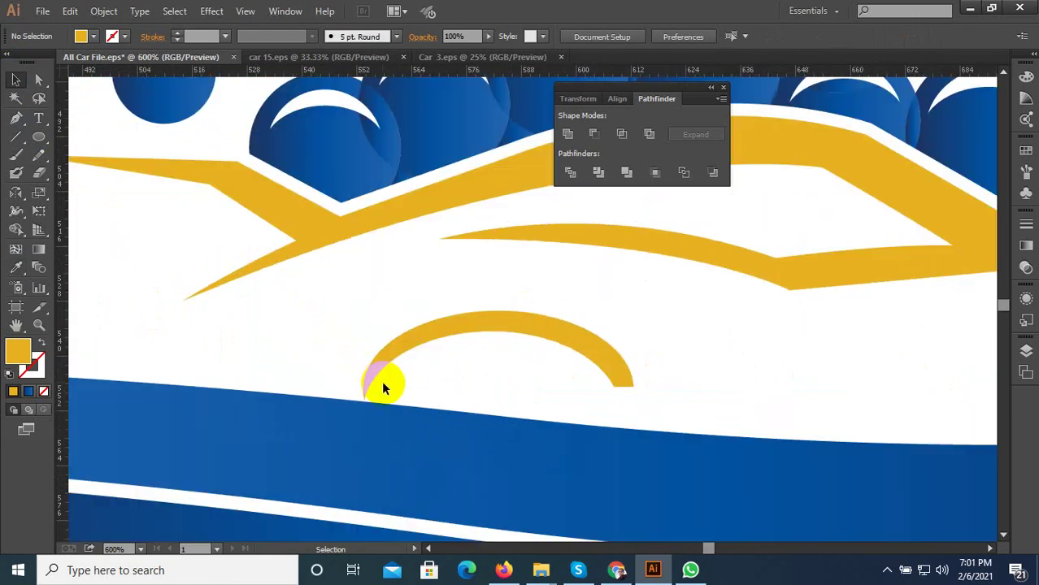
pyautogui.hotkey('ctrl', 'a')
pyautogui.rightClick(405, 370)
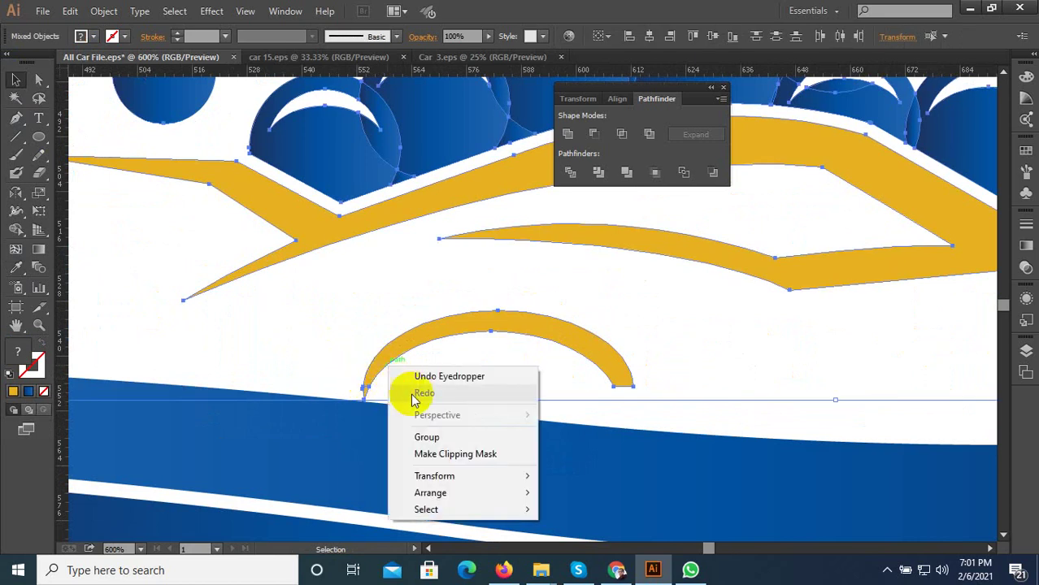
pyautogui.click(424, 436)
pyautogui.click(366, 343)
# - Move the entire Mr Ride Now Rentals logo slightly up and to the left on the artboard
pyautogui.scroll(-2, 402, 380)
pyautogui.scroll(-2, 402, 380)
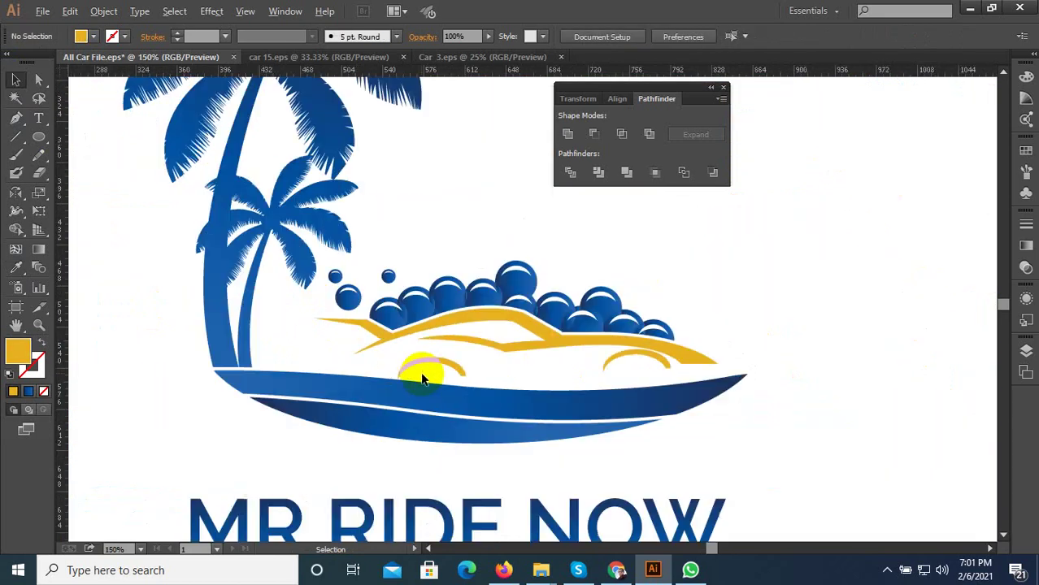
pyautogui.scroll(-2, 422, 378)
pyautogui.scroll(-2, 648, 436)
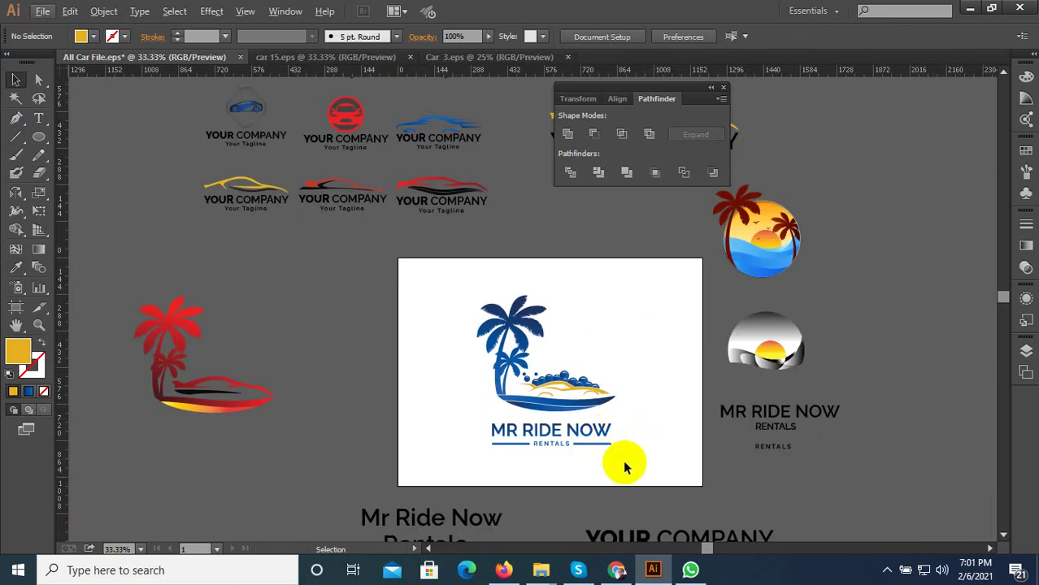
pyautogui.moveTo(634, 469); pyautogui.dragTo(457, 288)
pyautogui.scroll(2, 560, 403)
pyautogui.moveTo(568, 383); pyautogui.dragTo(560, 376)
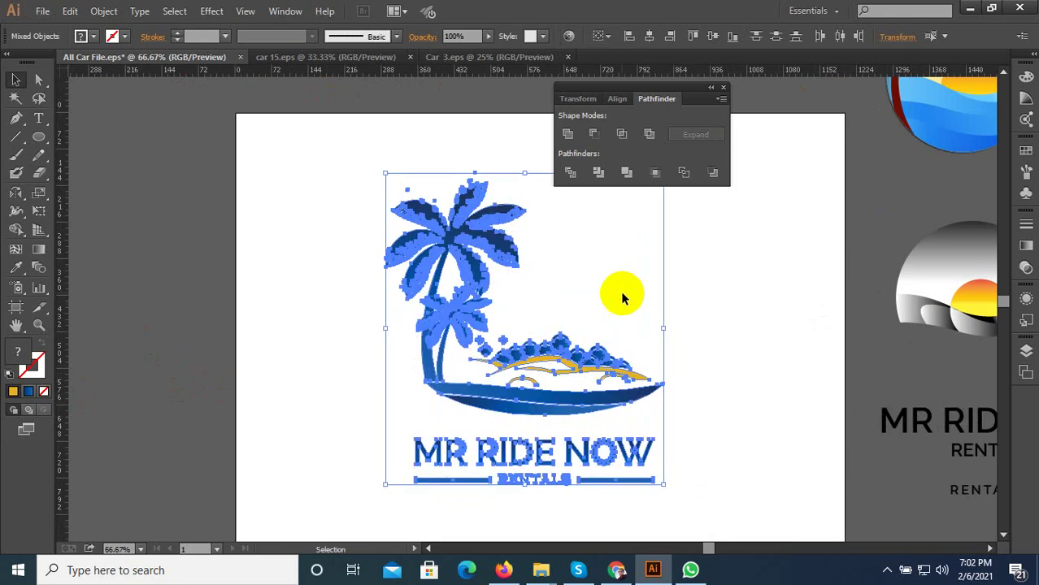
# - Deselect the palms, car and bubbles from the selected artwork and delete the stray leftover paths around the large palm
pyautogui.scroll(-3, 621, 298)
pyautogui.scroll(1, 529, 341)
pyautogui.click(512, 317)
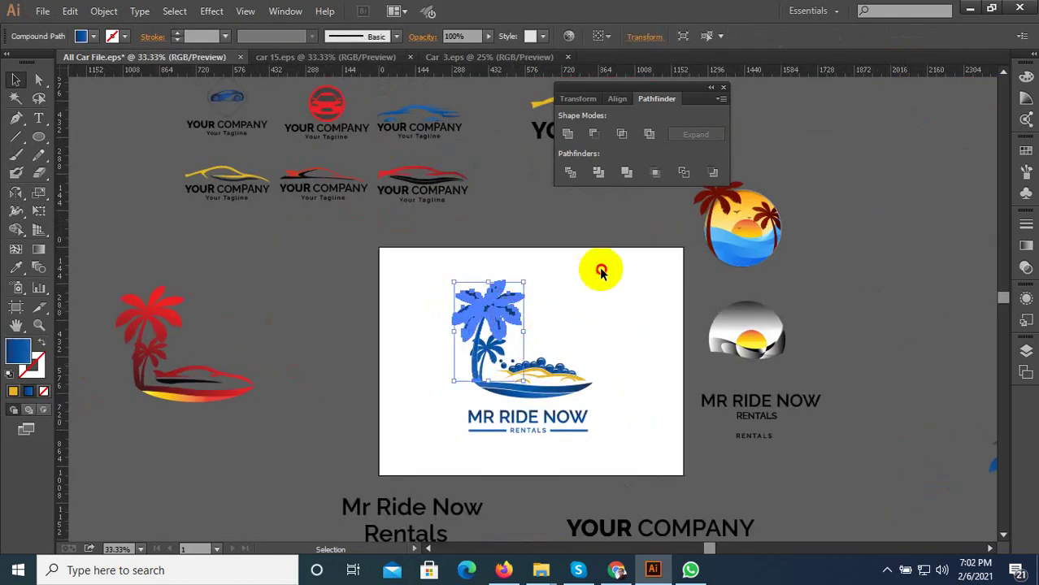
pyautogui.keyDown('shift'); pyautogui.click(456, 375); pyautogui.keyUp('shift')
pyautogui.scroll(1, 514, 353)
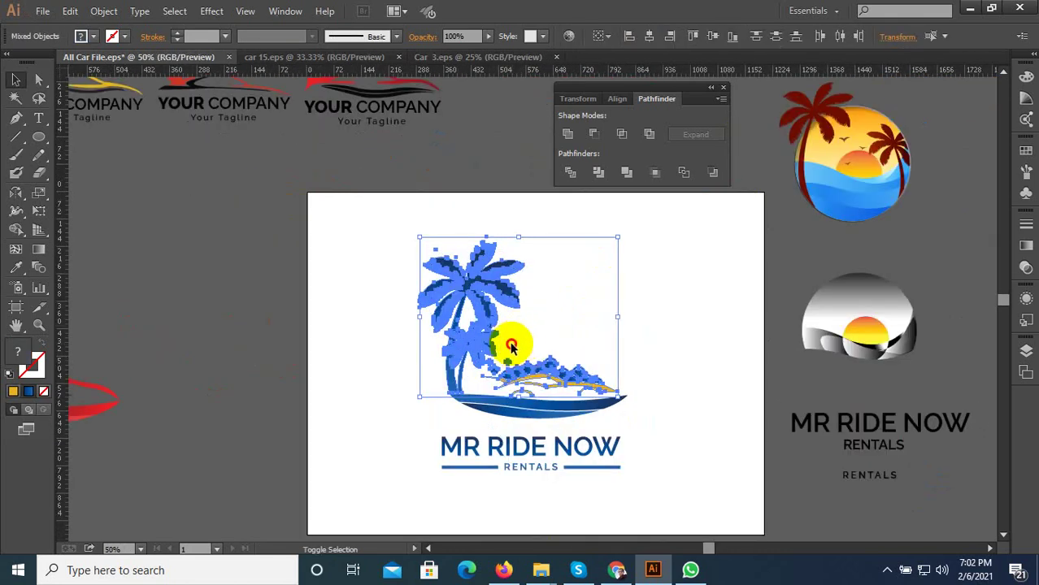
pyautogui.keyDown('shift'); pyautogui.click(510, 334); pyautogui.keyUp('shift')
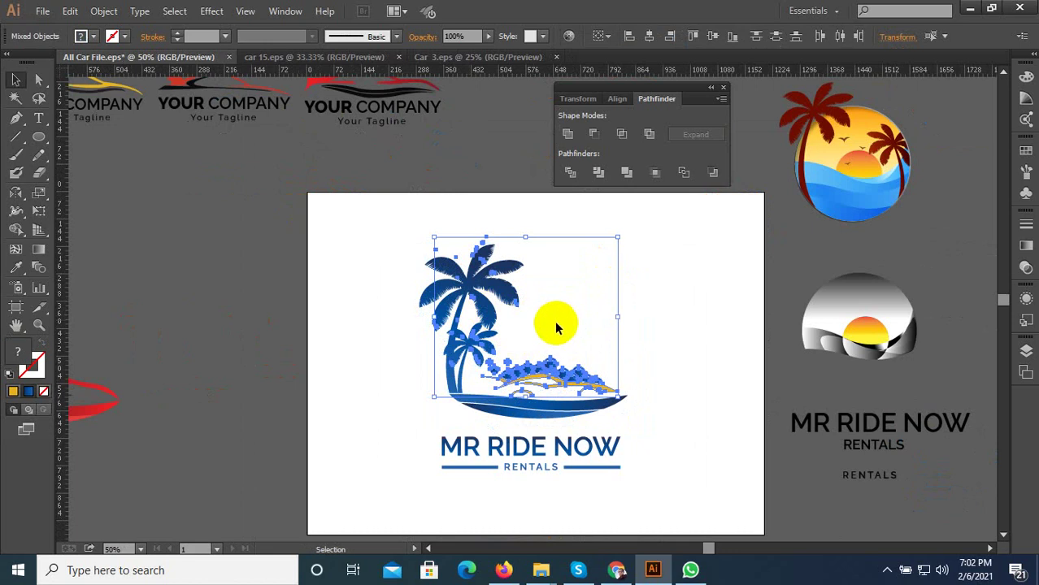
pyautogui.keyDown('shift'); pyautogui.click(543, 370); pyautogui.keyUp('shift')
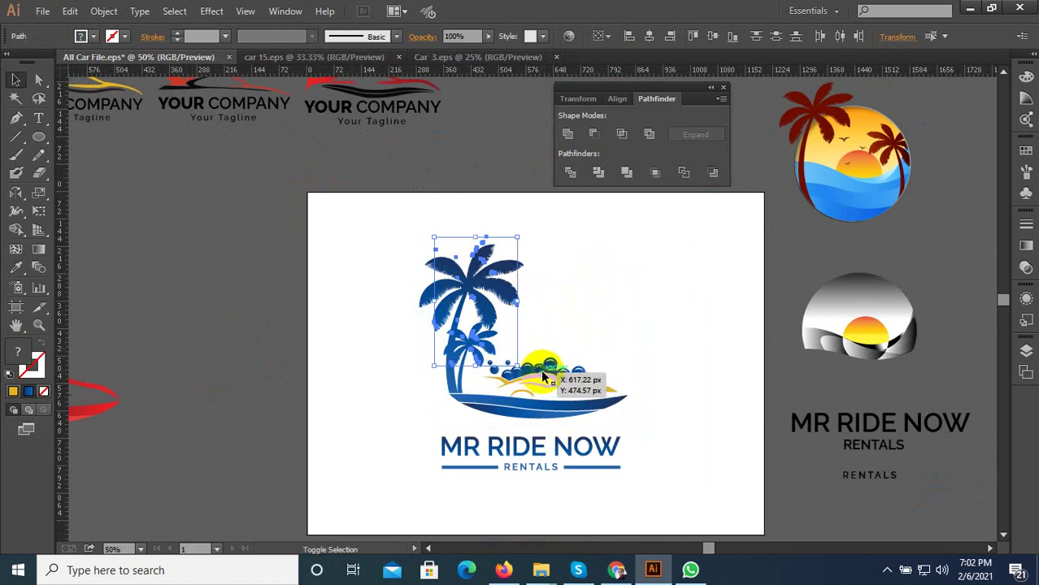
pyautogui.scroll(3, 516, 312)
pyautogui.click(523, 321)
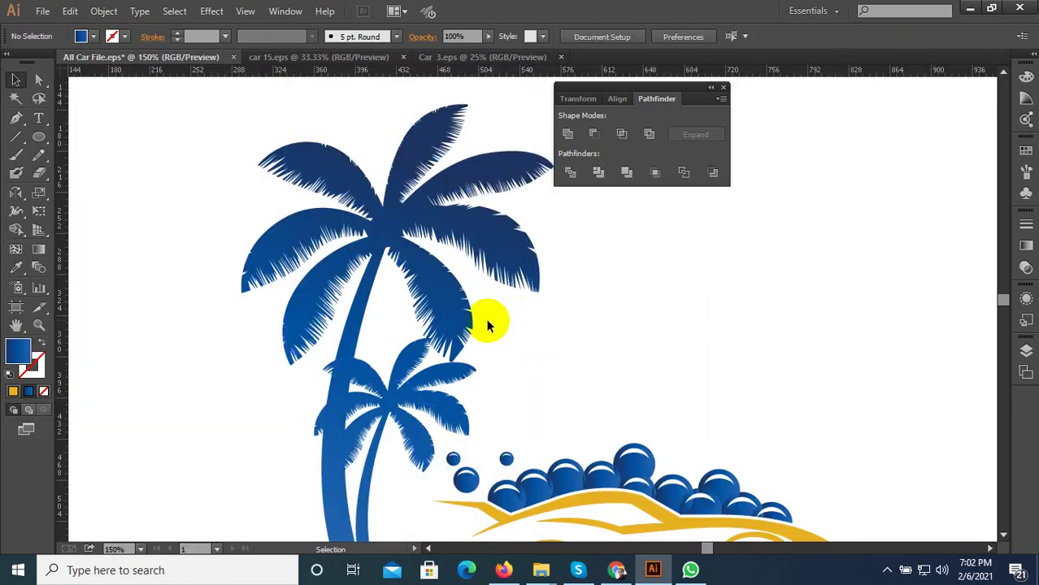
# - Try to delete the stray paths near the small palm by selecting the illustration and excluding the palms and car, and undo the deletion
pyautogui.scroll(-3, 463, 320)
pyautogui.moveTo(595, 241); pyautogui.dragTo(389, 425)
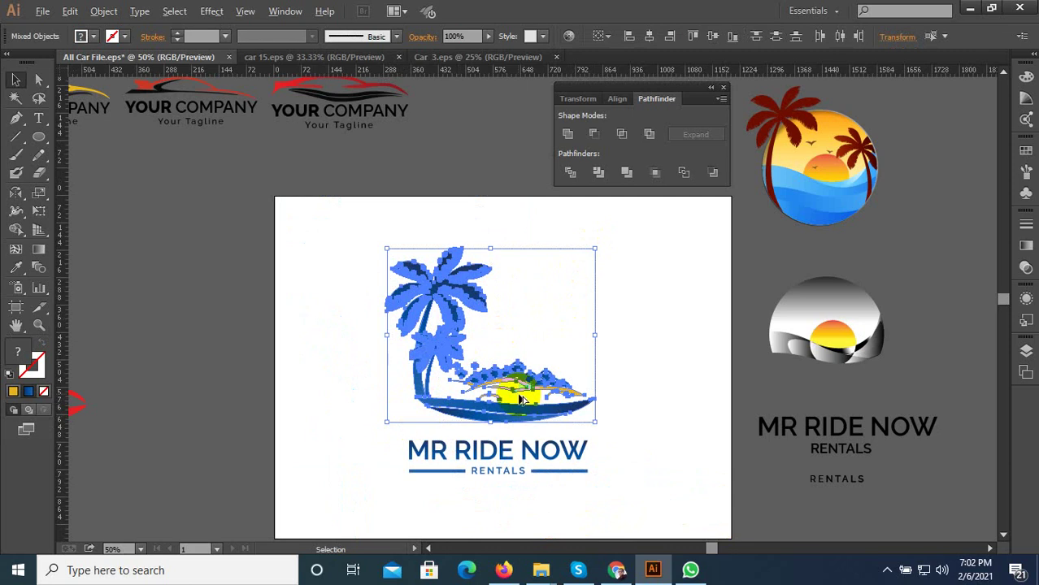
pyautogui.scroll(2, 522, 398)
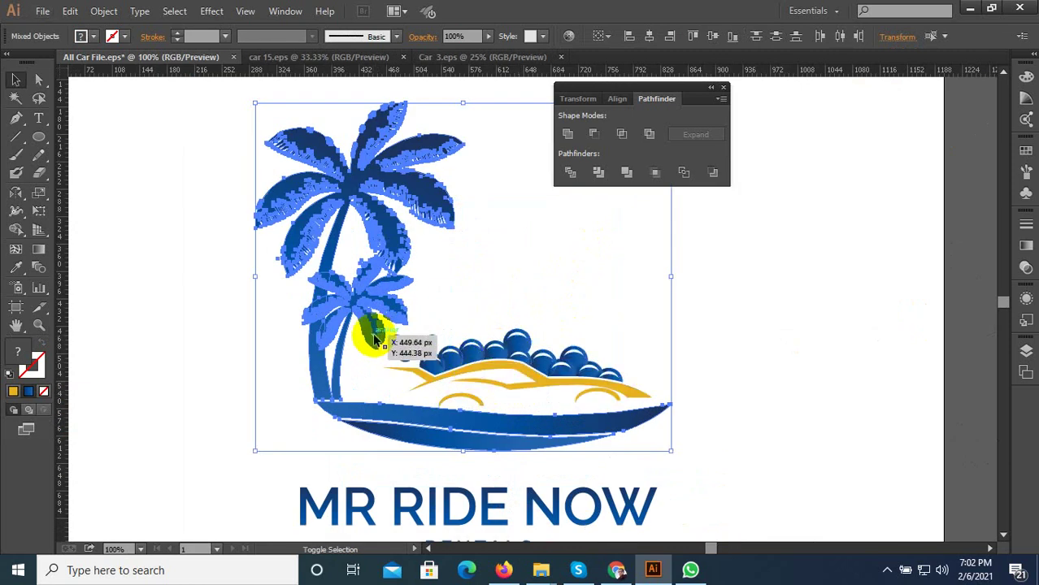
pyautogui.keyDown('shift'); pyautogui.click(324, 253); pyautogui.keyUp('shift')
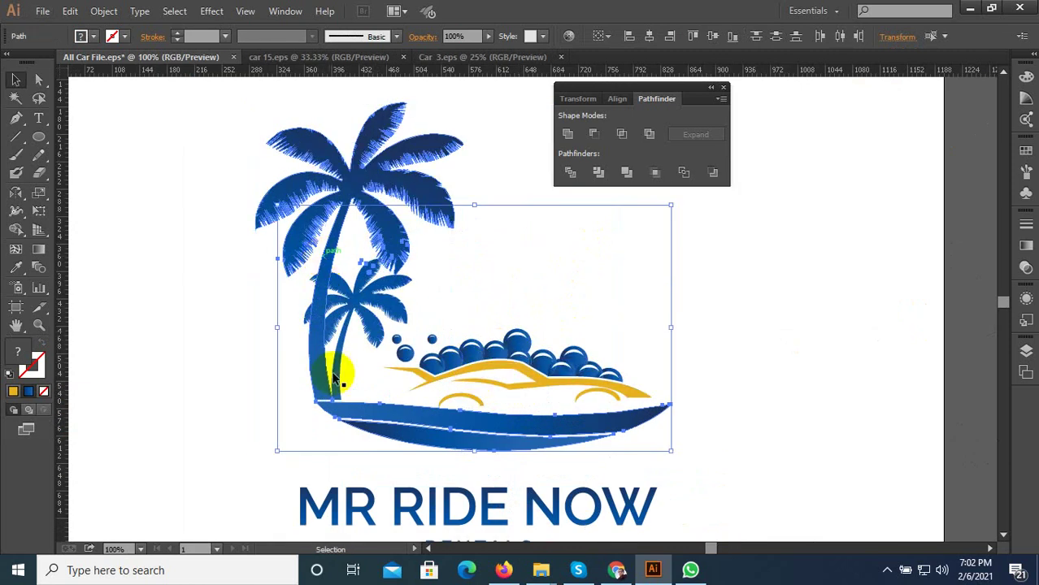
pyautogui.scroll(-2, 333, 378)
pyautogui.press('Delete')
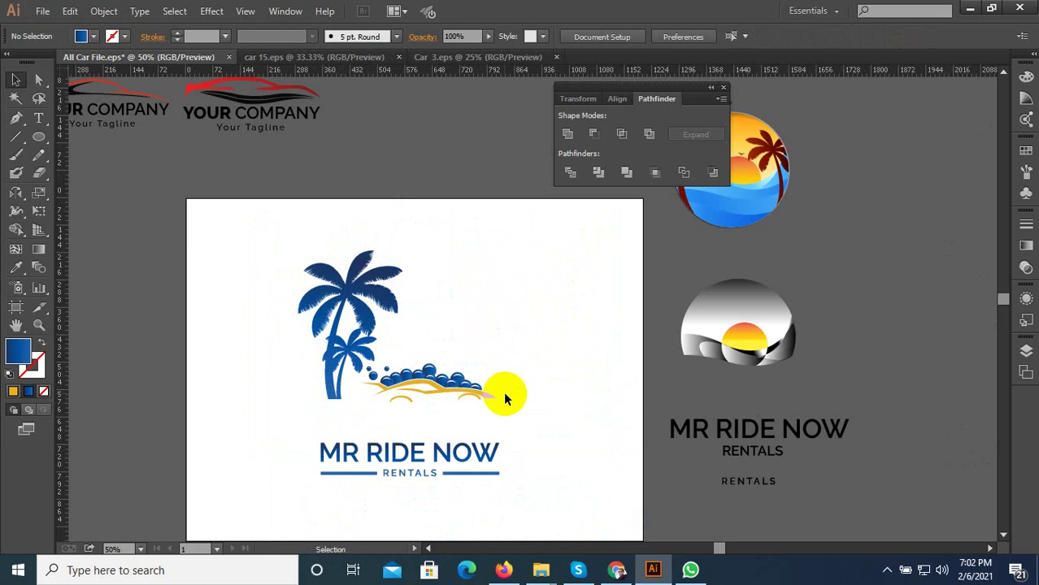
pyautogui.hotkey('ctrl', 'z')
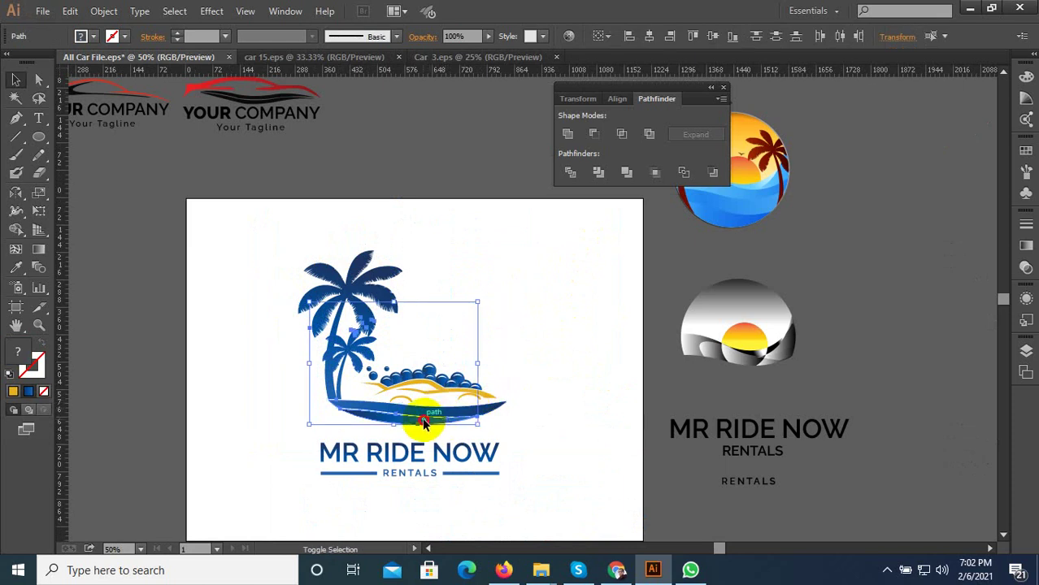
# - Drop both blue waves from the selection and delete the remaining stray paths between the two palms
pyautogui.click(530, 422)
pyautogui.moveTo(517, 306); pyautogui.dragTo(362, 363)
pyautogui.hotkey('ctrl', '+')
pyautogui.hotkey('ctrl', '+')
pyautogui.hotkey('ctrl', '+')
pyautogui.click(501, 377)
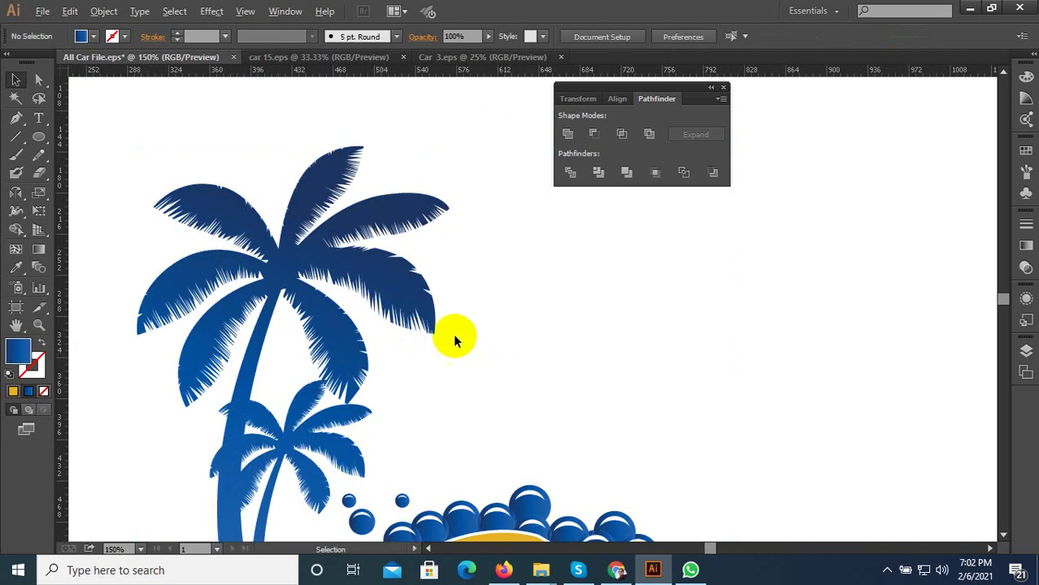
pyautogui.hotkey('ctrl', '-')
pyautogui.hotkey('ctrl', '-')
pyautogui.hotkey('ctrl', '-')
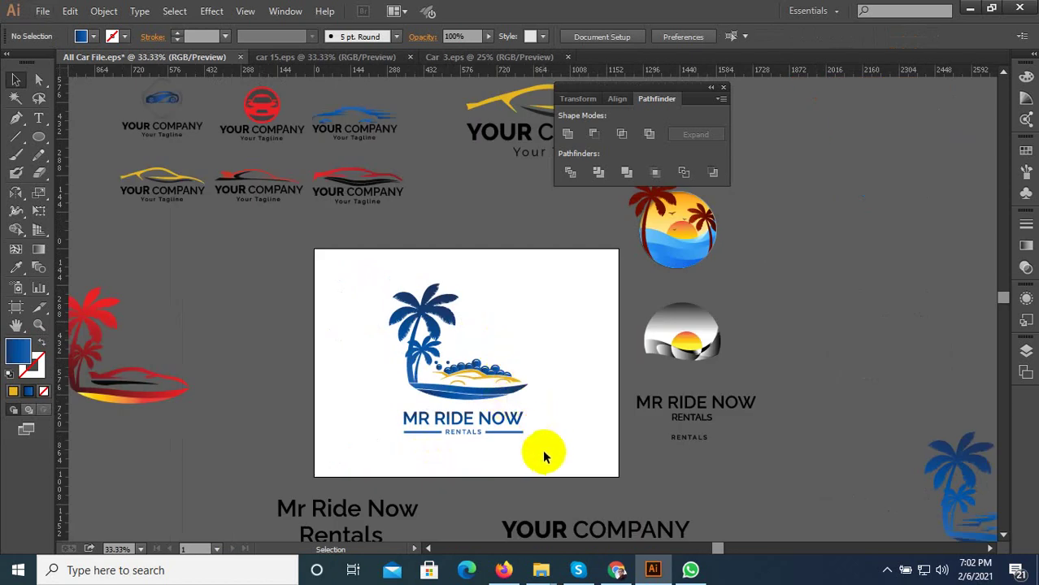
# - Export the artboard for web as a High quality JPEG named Car-1 in the FREELANCER 2021 folder
pyautogui.hotkey('ctrl', 'alt', 'shift', 's')
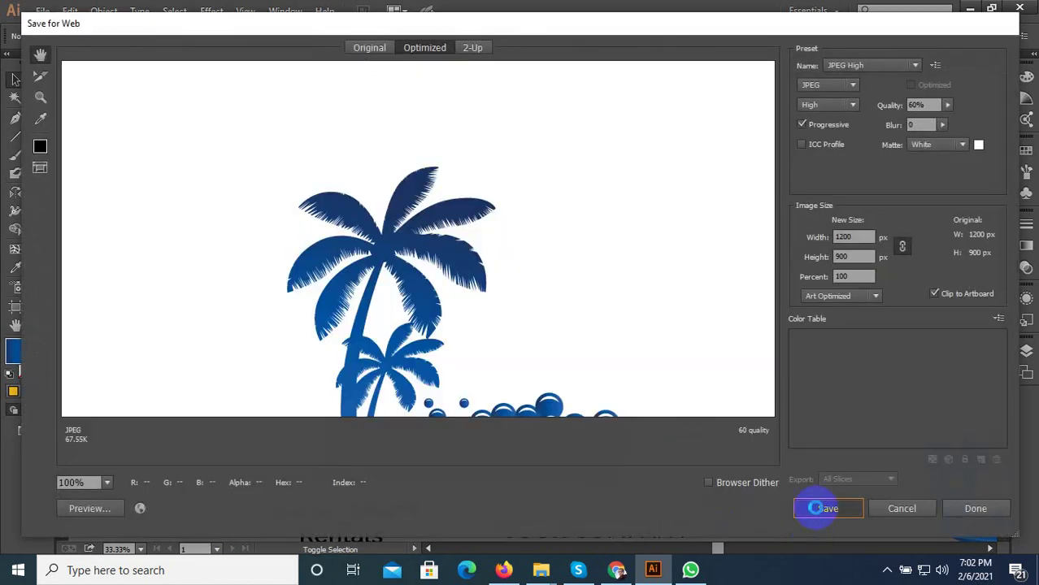
pyautogui.click(816, 508)
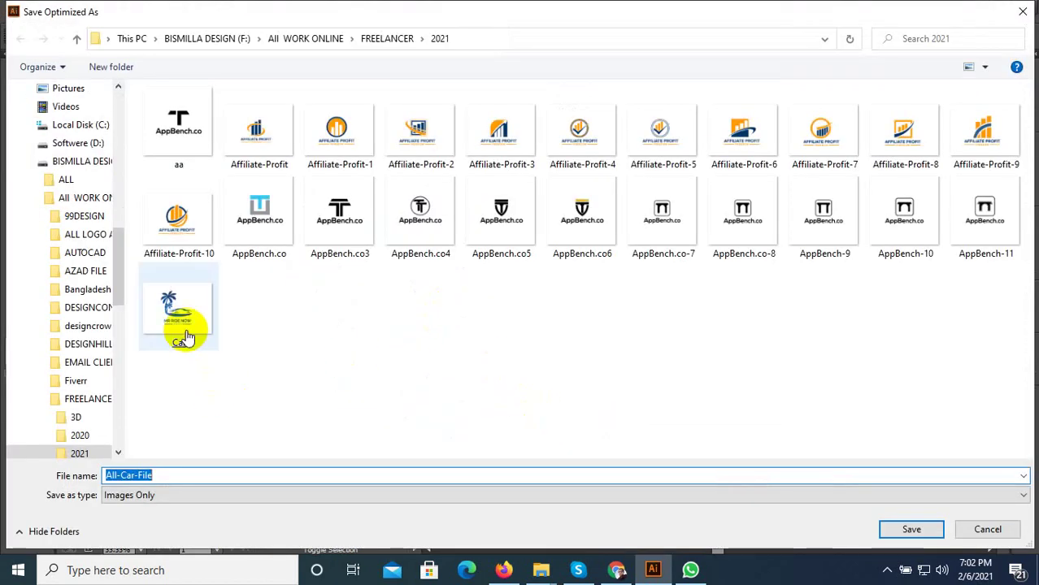
pyautogui.rightClick(701, 393)
pyautogui.rightClick(182, 331)
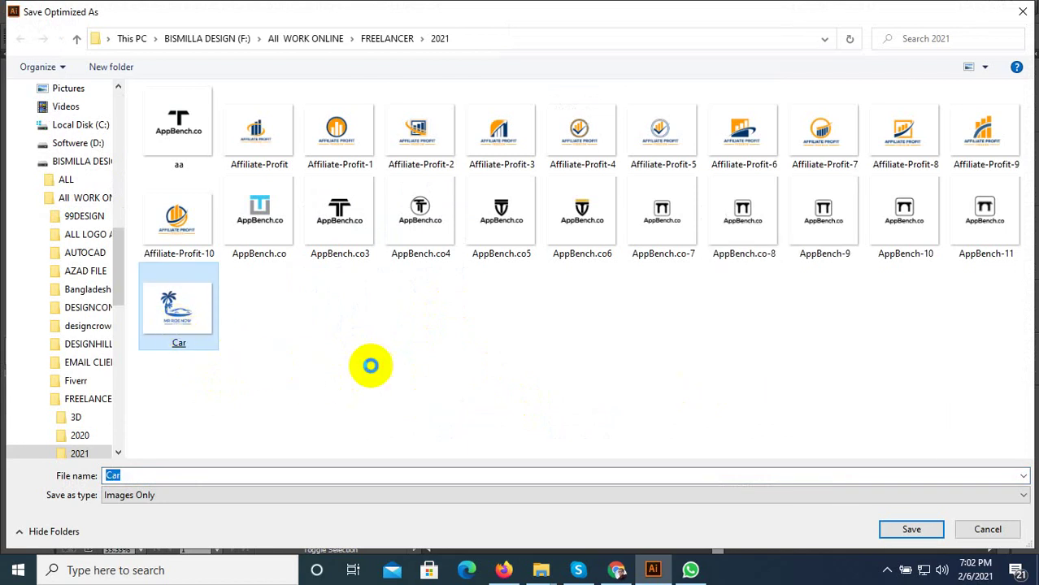
pyautogui.click(535, 360)
pyautogui.click(143, 478)
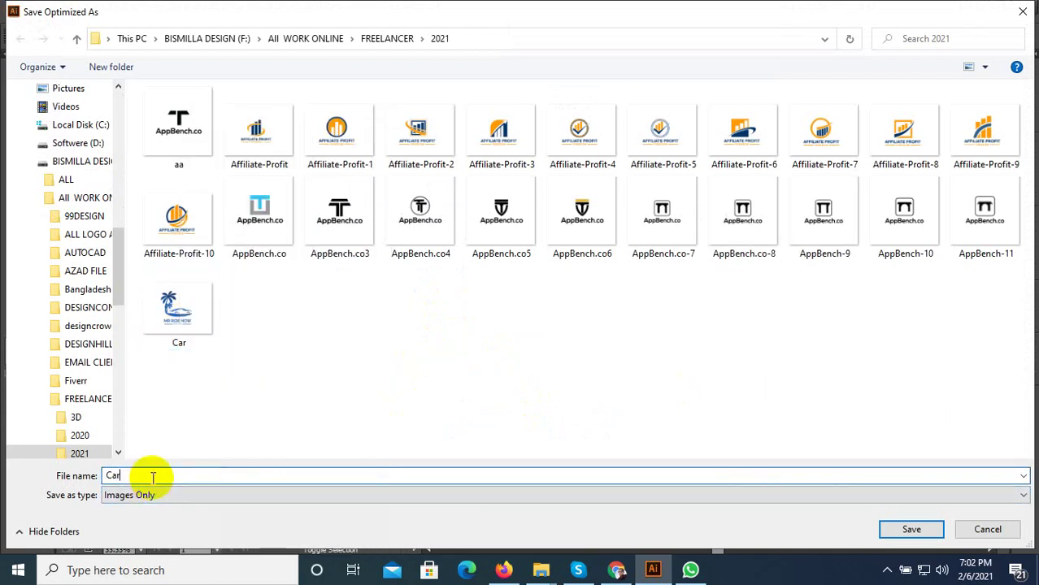
pyautogui.click(919, 533)
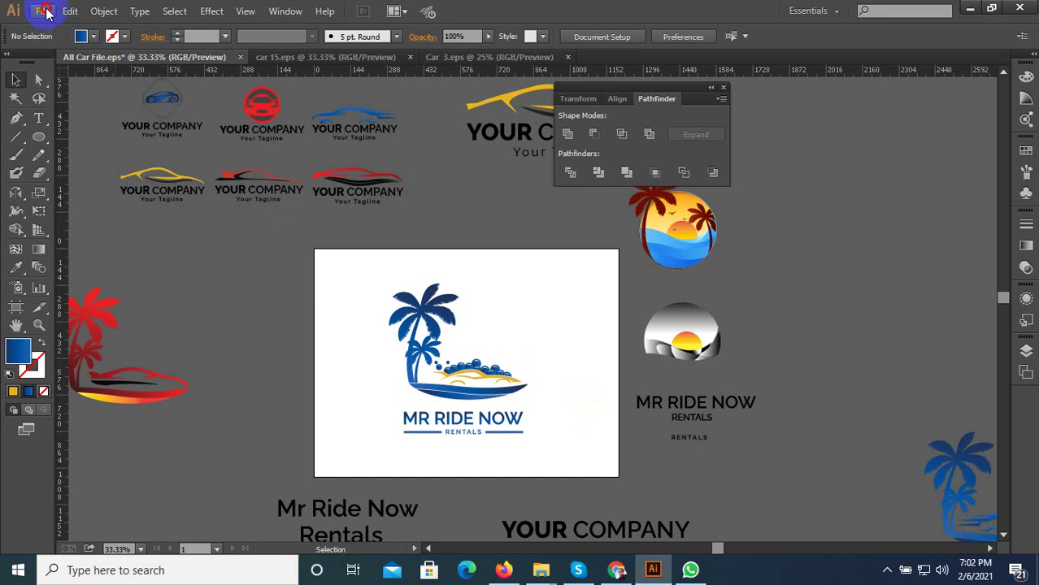
# - Close the logo document and switch to Chrome to start an entry for Freelancer's Mr Ride Now - Logo contest
pyautogui.click(46, 11)
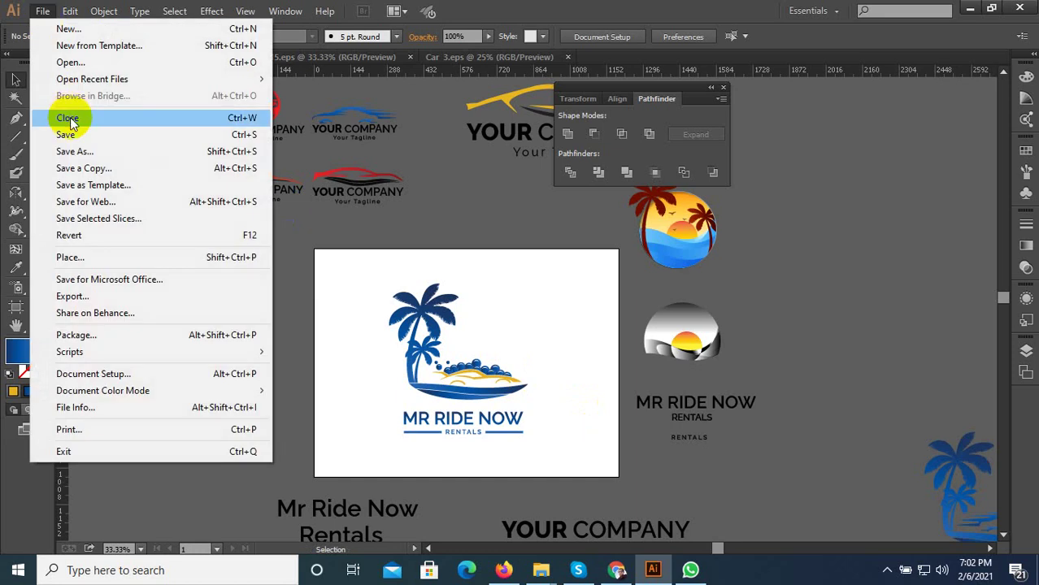
pyautogui.click(70, 121)
pyautogui.click(618, 567)
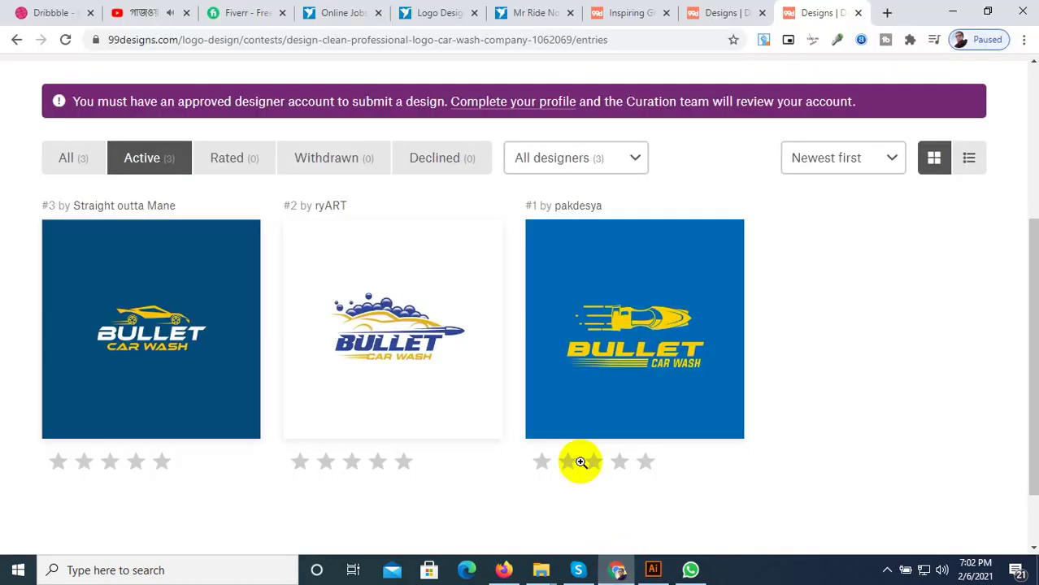
pyautogui.click(495, 13)
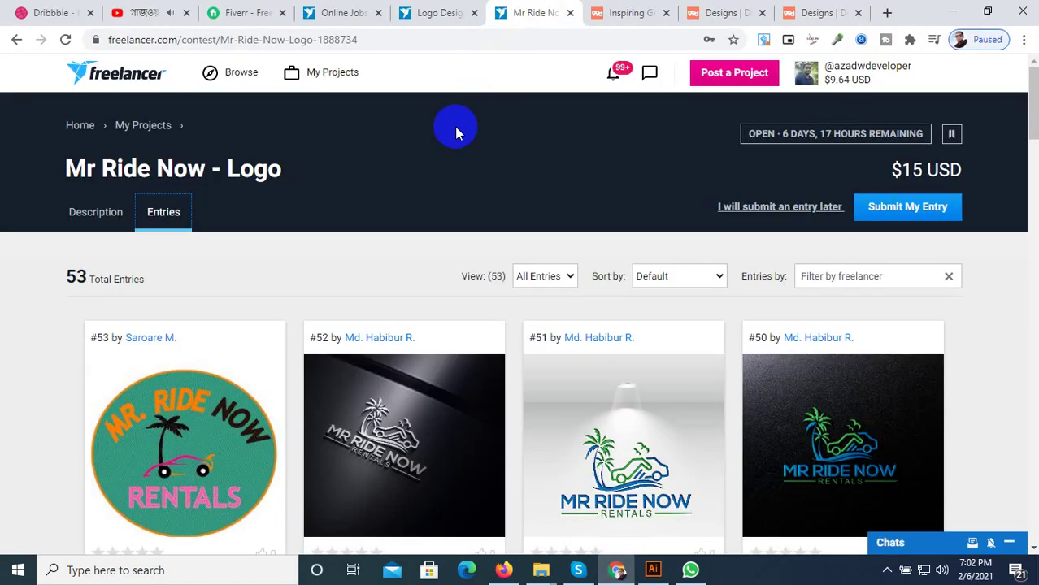
pyautogui.click(892, 211)
# - Describe the contest entry as "i can change the design of your choice" and title it "Design"
pyautogui.click(364, 308)
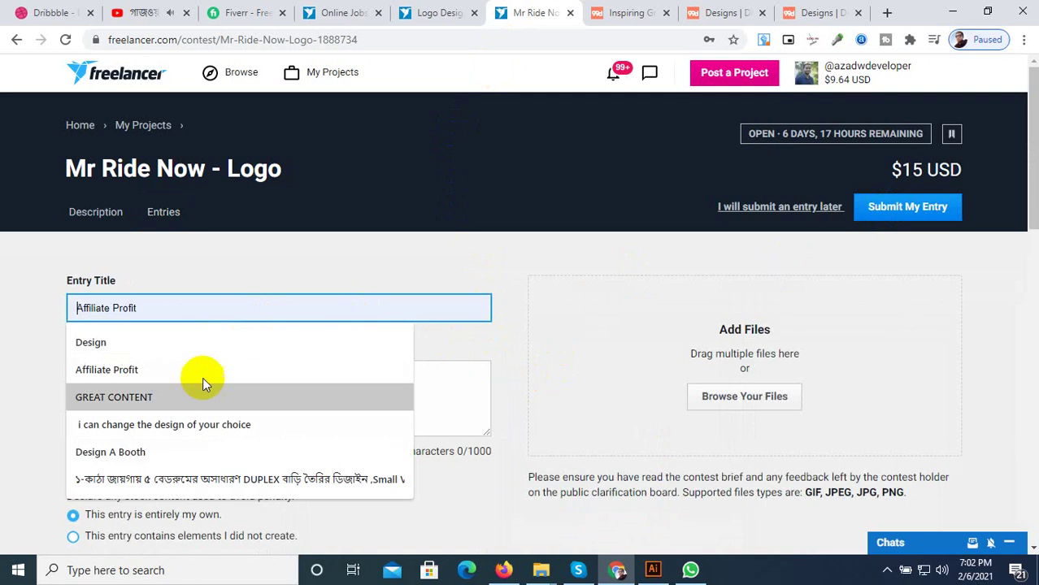
pyautogui.click(204, 426)
pyautogui.hotkey('ctrl', 'a')
pyautogui.hotkey('ctrl', 'x')
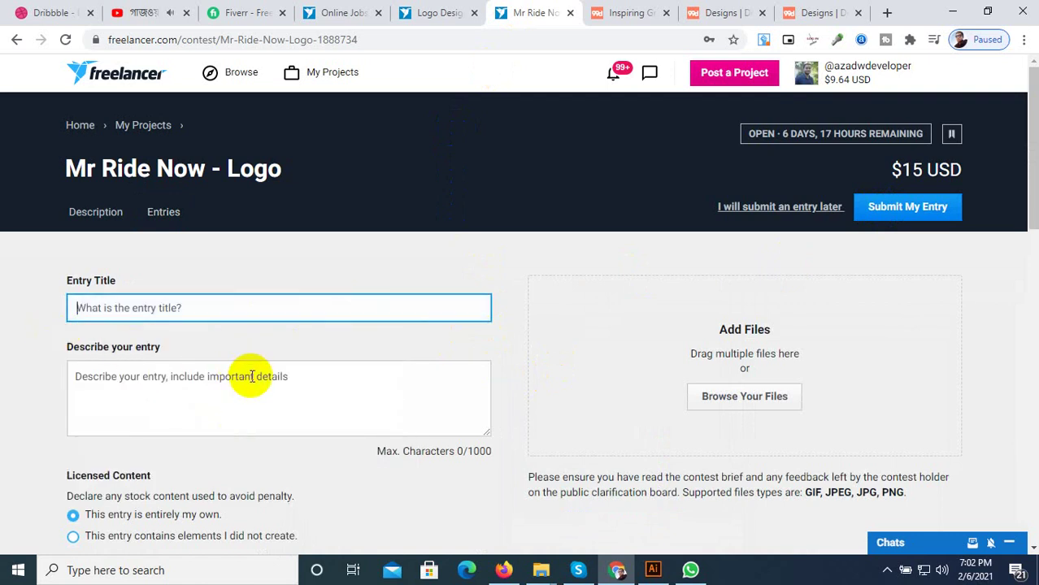
pyautogui.click(234, 391)
pyautogui.hotkey('ctrl', 'v')
pyautogui.click(193, 310)
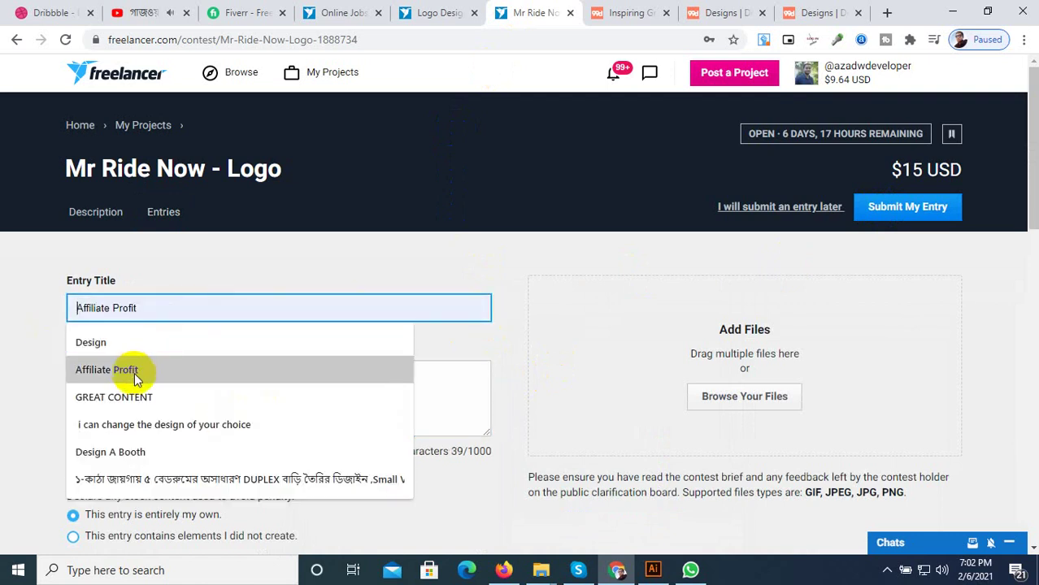
pyautogui.click(134, 343)
# - Upload Car-1 to the entry from All WORK ONLINE > FREELANCER > 2021 on drive F
pyautogui.click(745, 395)
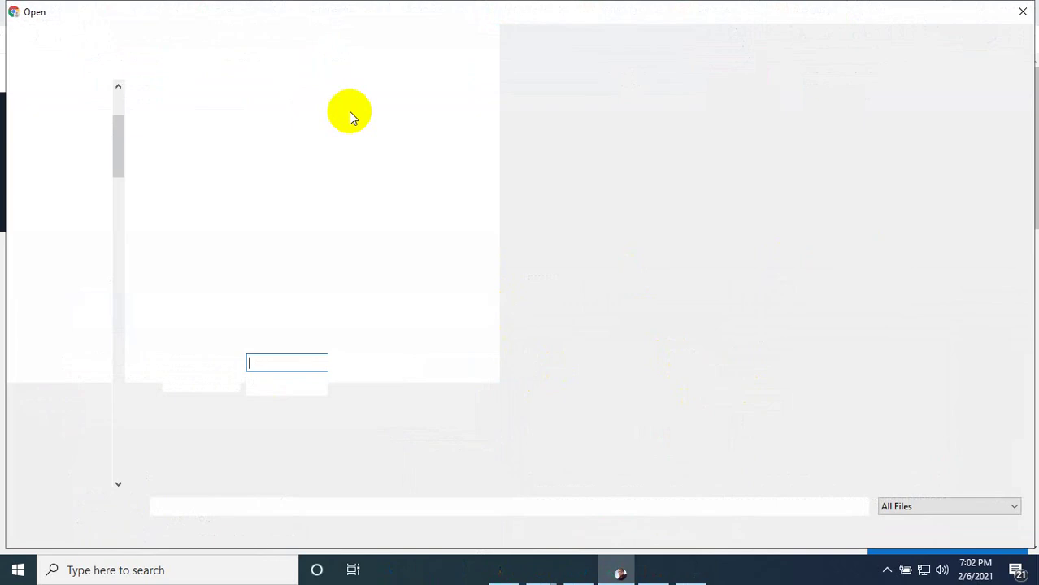
pyautogui.click(192, 48)
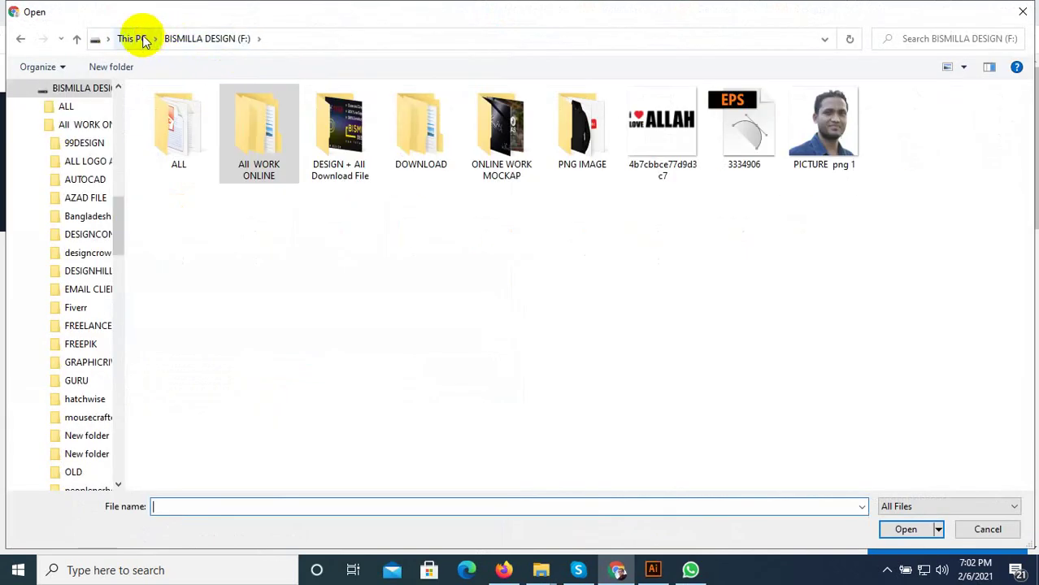
pyautogui.click(135, 38)
pyautogui.doubleClick(341, 252)
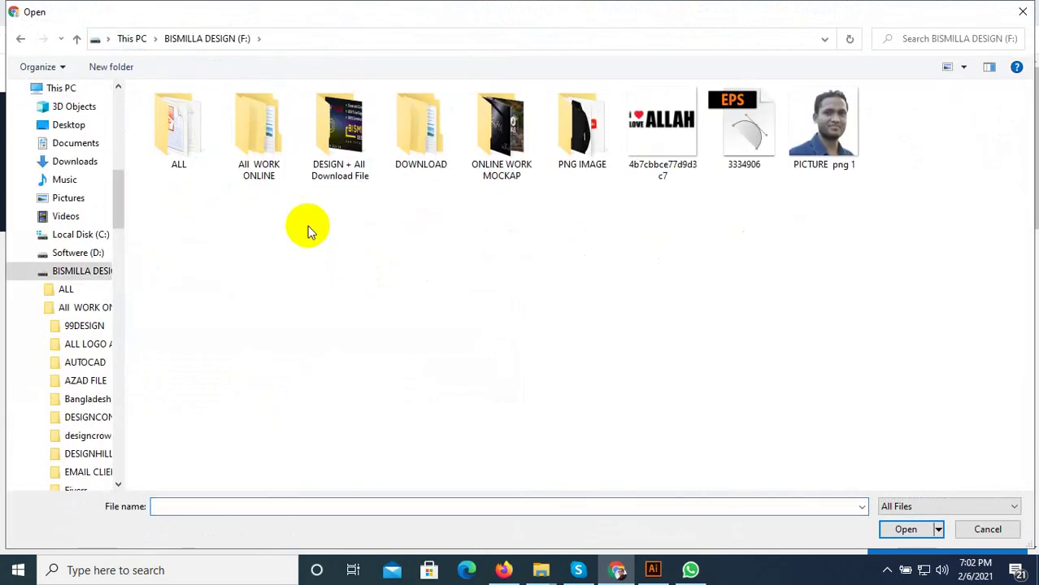
pyautogui.doubleClick(268, 155)
pyautogui.click(825, 301)
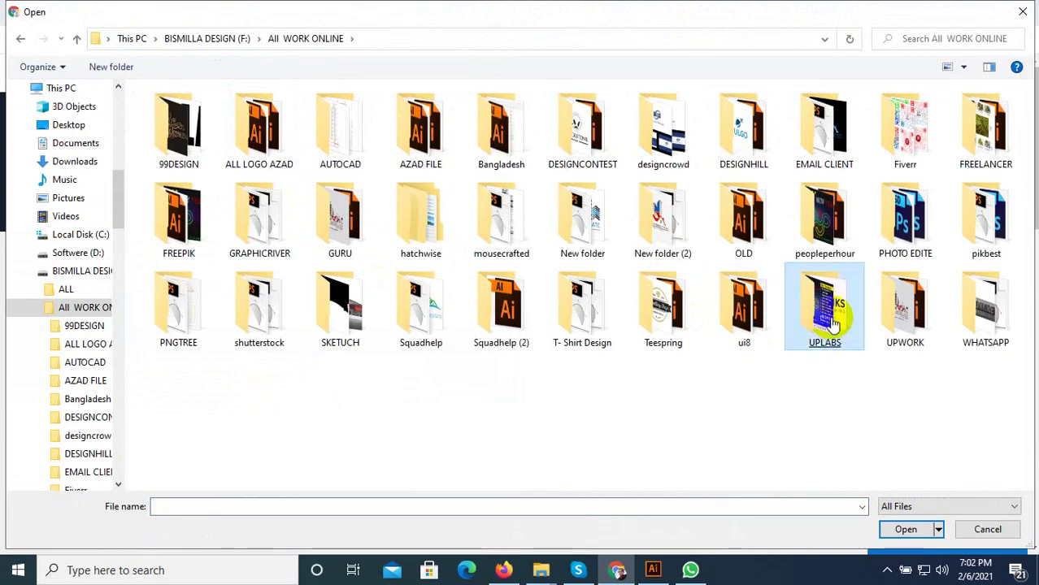
pyautogui.doubleClick(1004, 132)
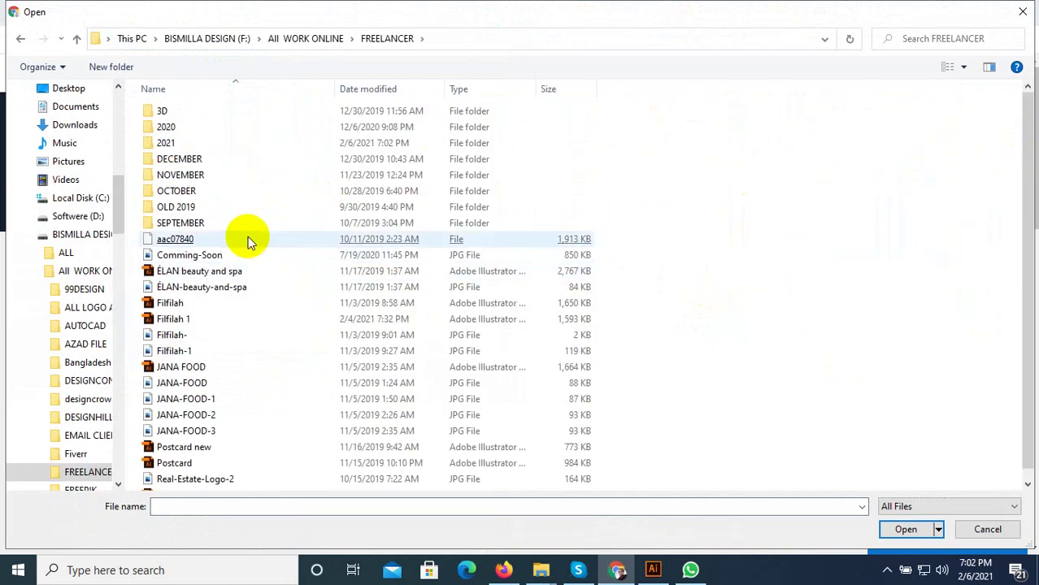
pyautogui.doubleClick(183, 144)
pyautogui.doubleClick(355, 307)
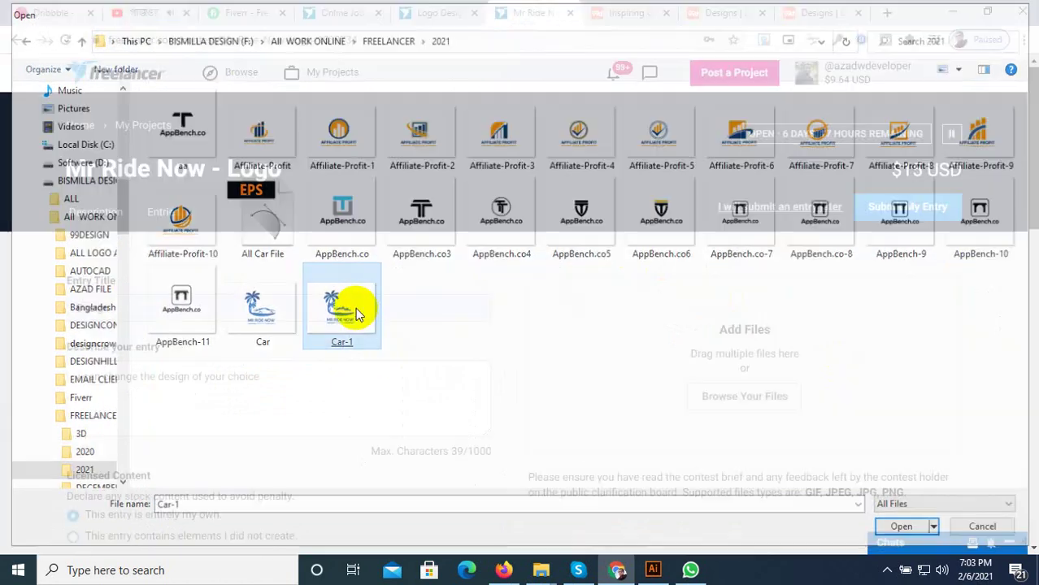
# - Set the entry sell price to 15 USD
pyautogui.moveTo(258, 376); pyautogui.dragTo(8, 375)
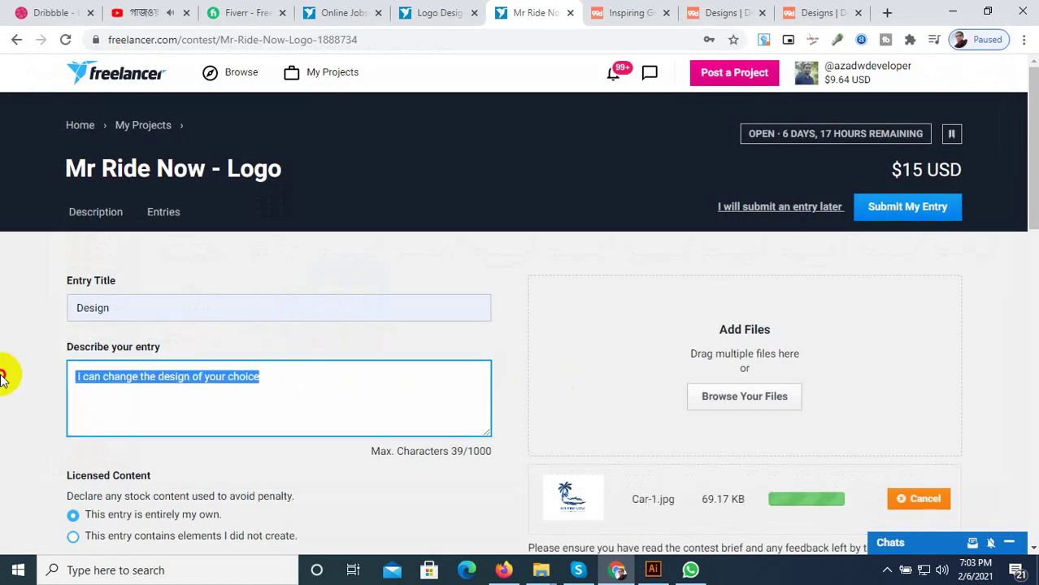
pyautogui.scroll(-4, 645, 353)
pyautogui.scroll(3, 666, 357)
pyautogui.scroll(-3, 367, 306)
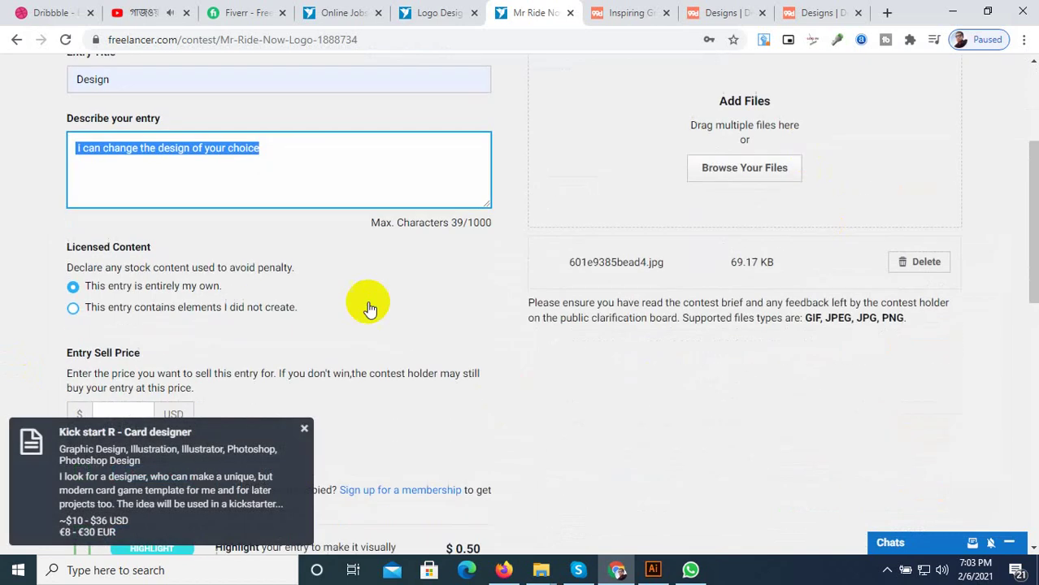
pyautogui.scroll(-2, 224, 316)
pyautogui.click(102, 186)
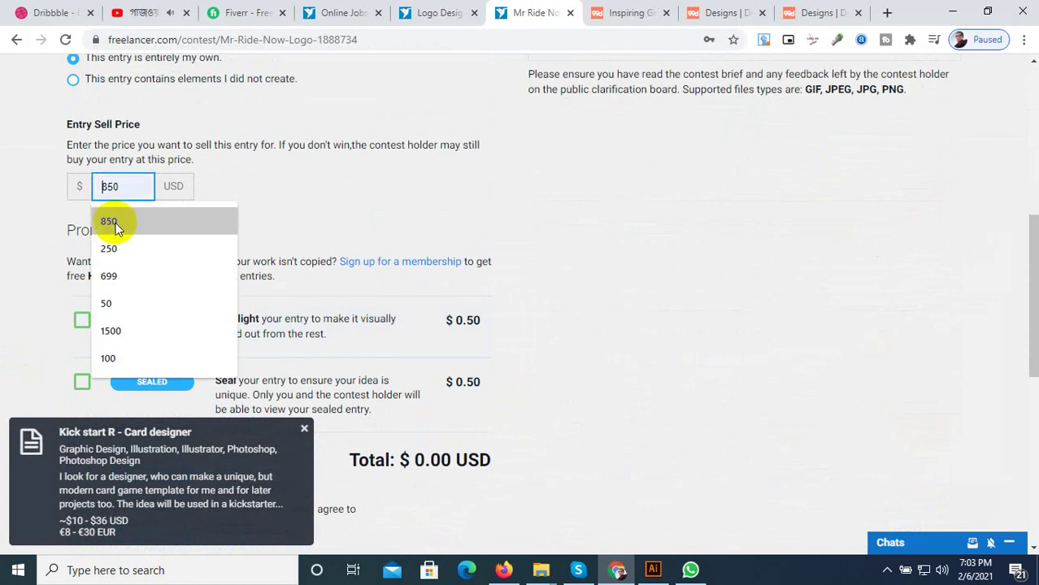
pyautogui.write('15')
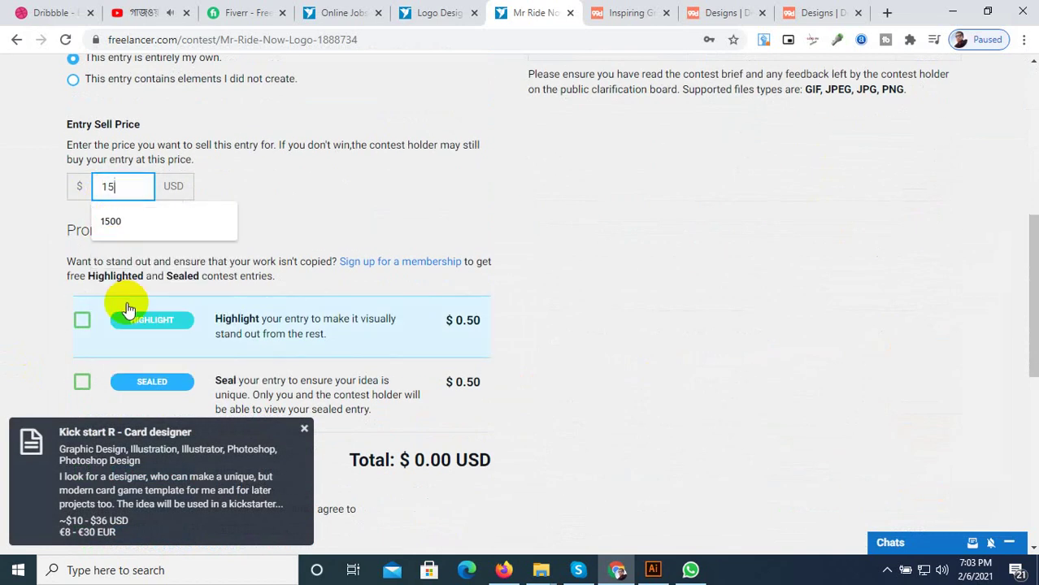
pyautogui.click(359, 211)
# - Submit the contest entry and dismiss the success message
pyautogui.scroll(-4, 435, 309)
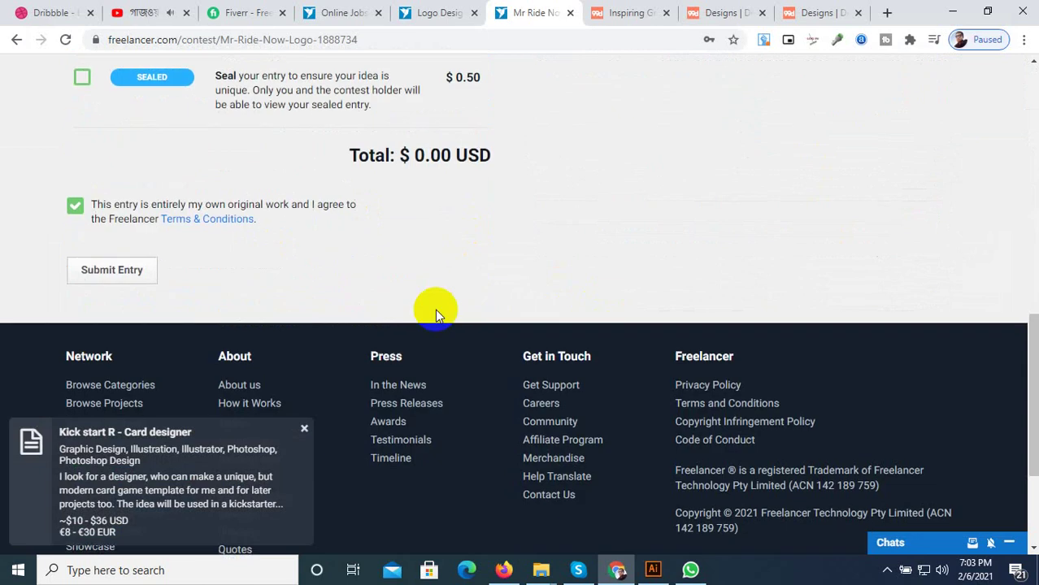
pyautogui.click(77, 268)
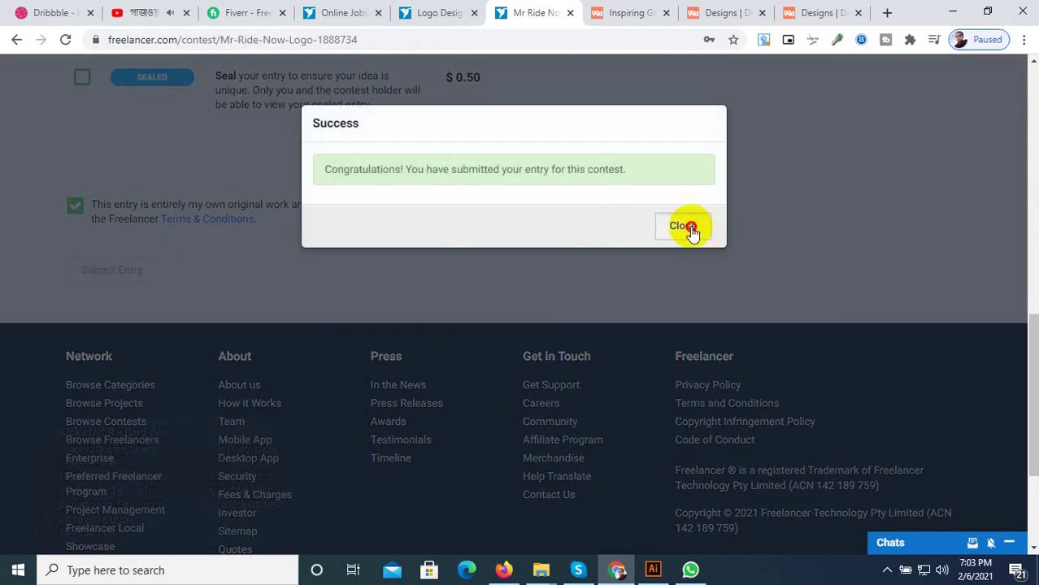
pyautogui.click(687, 229)
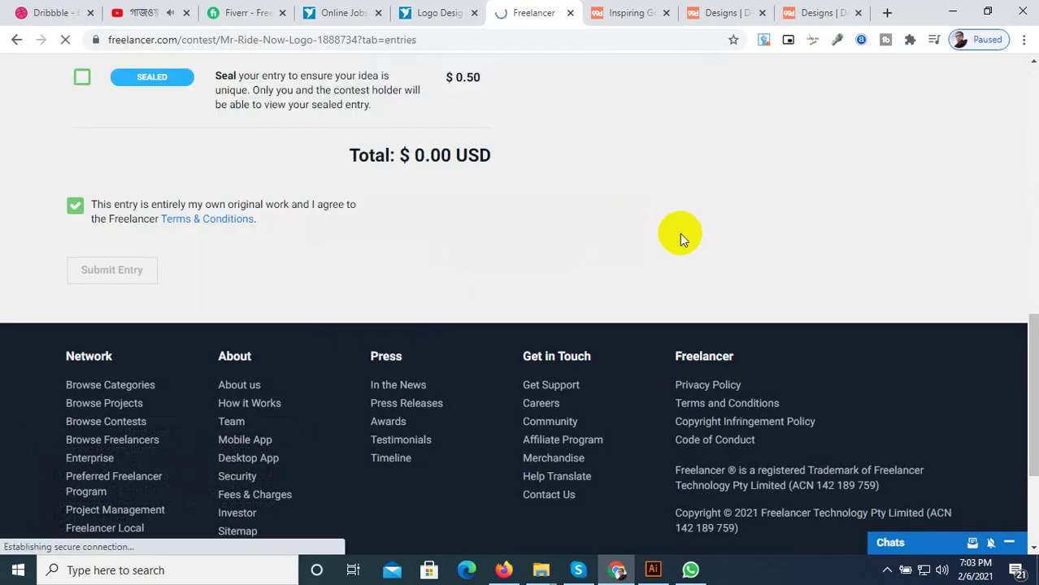